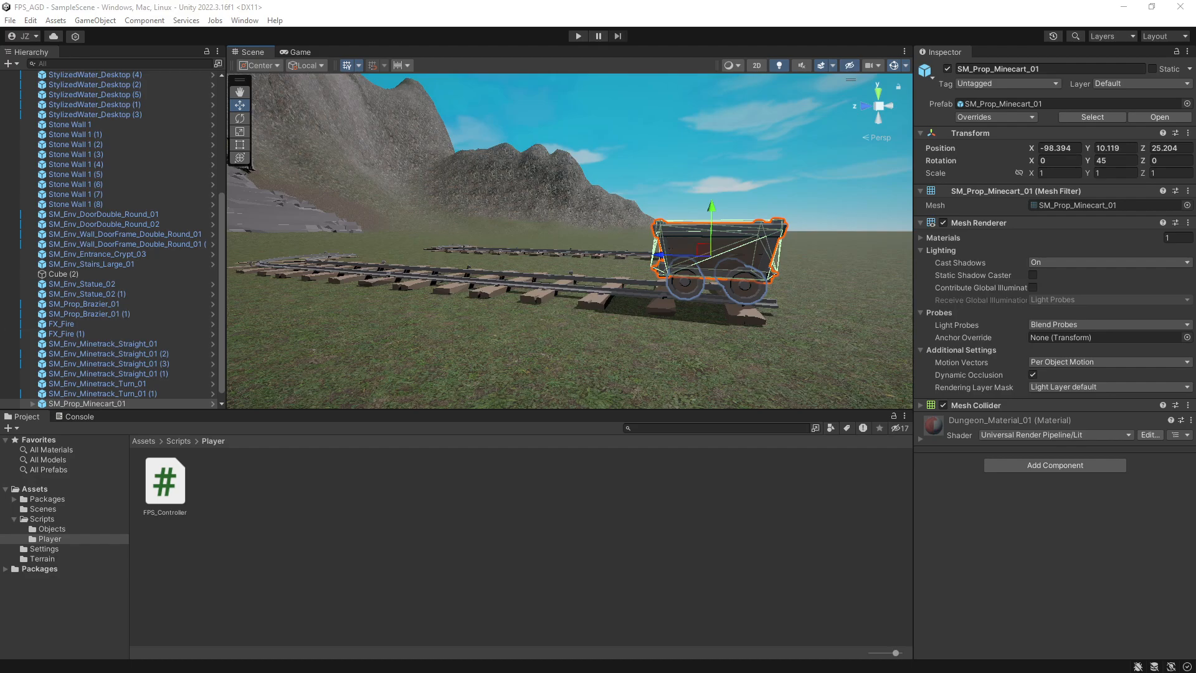
Examine the selected minecart and the mine tracks around it from several angles and distances.
{"action": "right_click_drag", "start_coordinate": [617, 195], "coordinate": [629, 271]}
{"action": "key", "text": "d"}
{"action": "key", "text": "e"}
{"action": "key", "text": "a"}
{"action": "key", "text": "w"}
{"action": "key", "text": "e"}
{"action": "key", "text": "s"}
{"action": "key", "text": "a"}
{"action": "key", "text": "w"}
{"action": "key", "text": "e"}
{"action": "key", "text": "a"}
{"action": "key", "text": "w"}
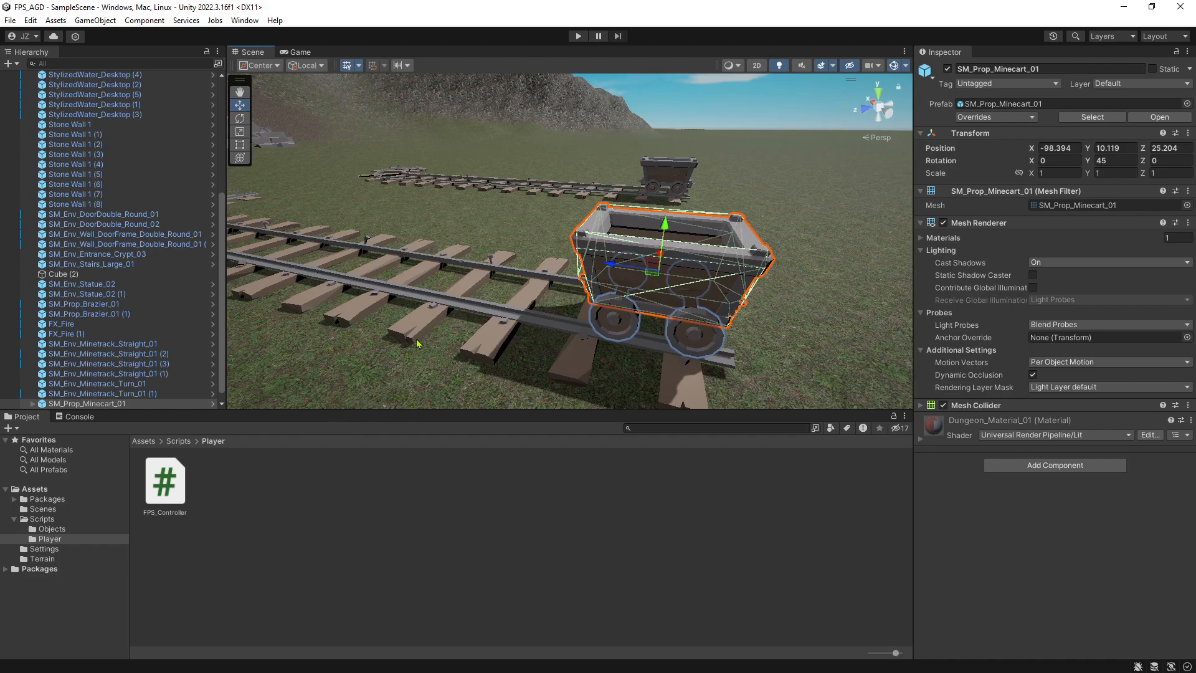
{"action": "right_click_drag", "start_coordinate": [414, 339], "coordinate": [450, 312]}
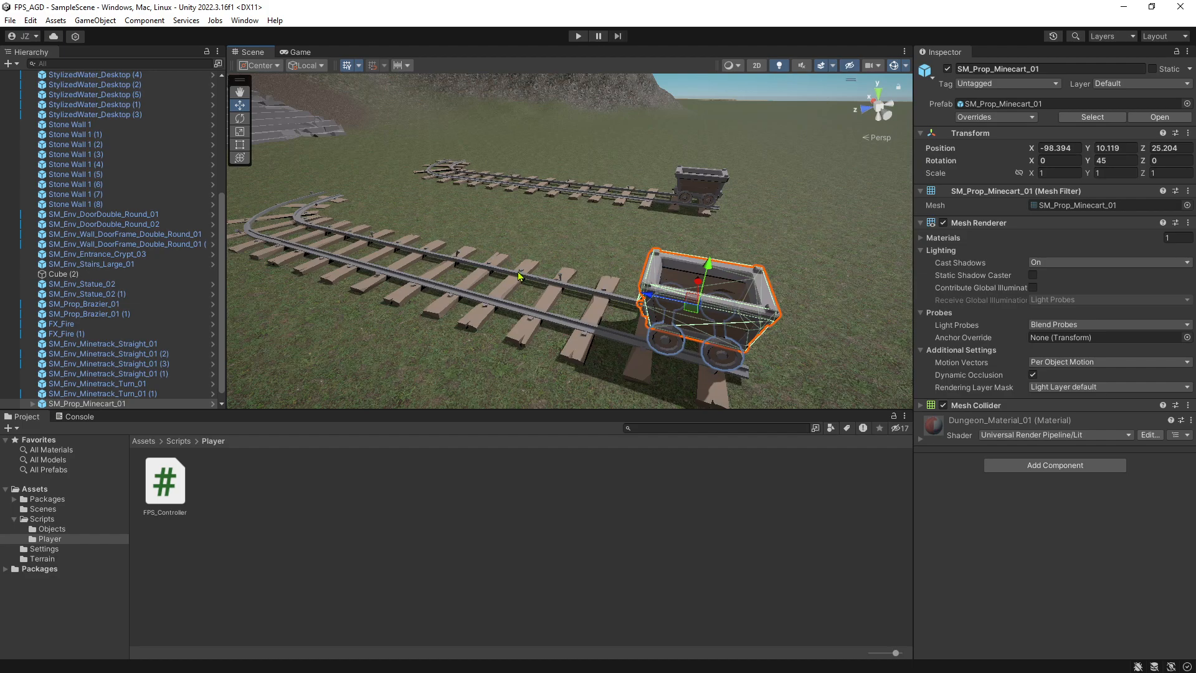
{"action": "left_click_drag", "start_coordinate": [566, 263], "coordinate": [601, 305], "text": "alt"}
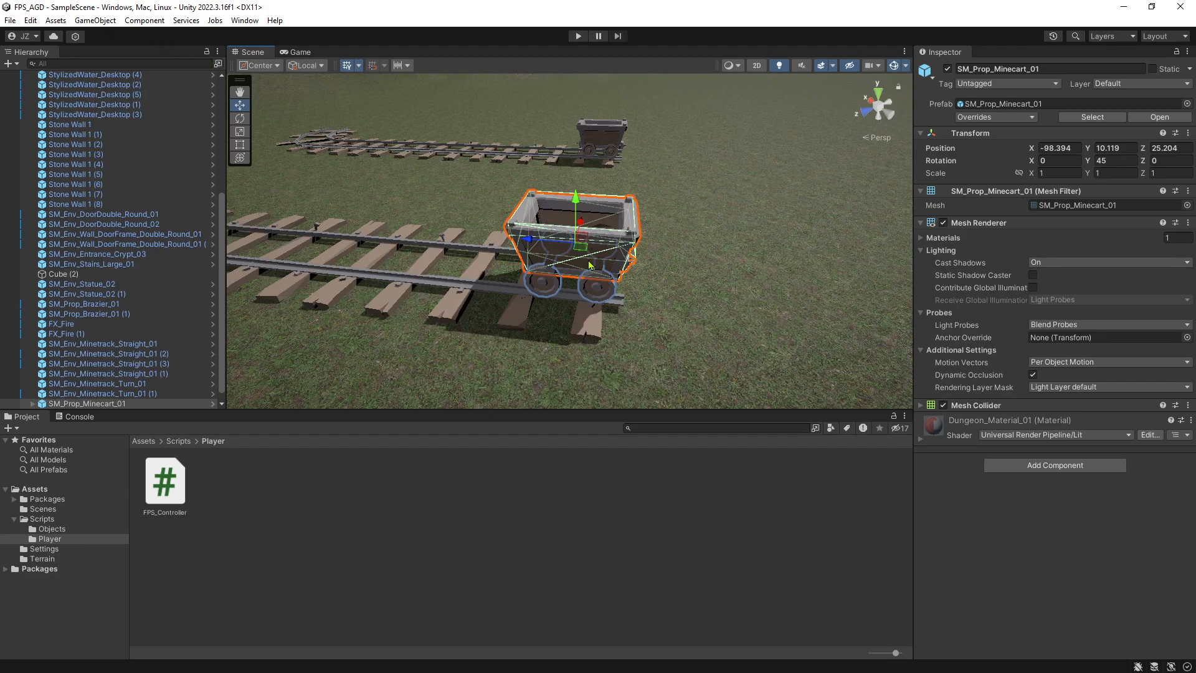
{"action": "left_click_drag", "start_coordinate": [492, 218], "coordinate": [393, 237], "text": "alt"}
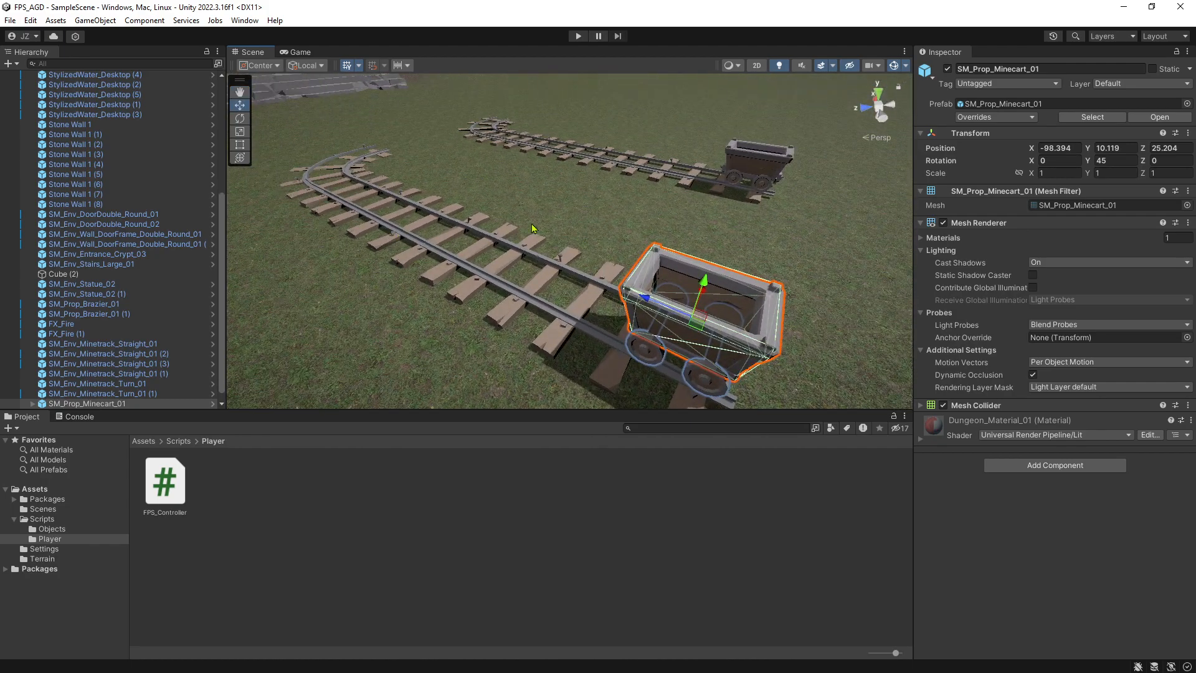
{"action": "mouse_move", "coordinate": [514, 180]}
{"action": "left_mouse_down", "text": "alt"}
{"action": "mouse_move", "coordinate": [575, 214]}
{"action": "mouse_move", "coordinate": [536, 175]}
{"action": "left_mouse_up", "text": "alt"}
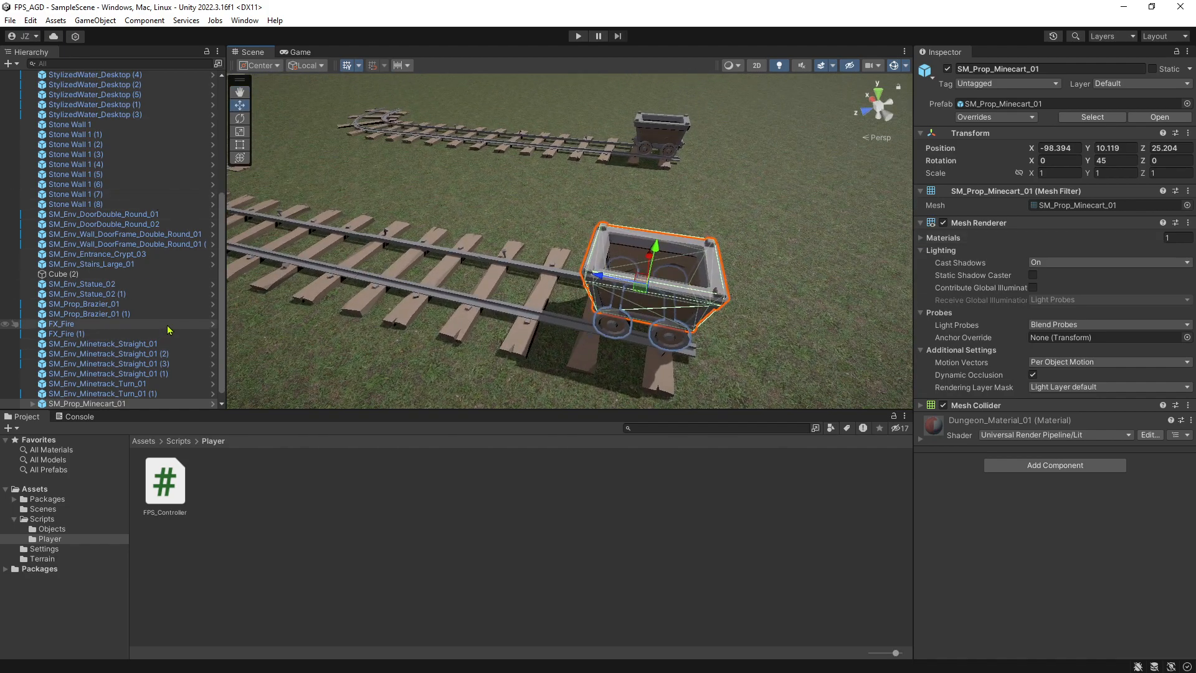
Select SM_Prop_Minecart_01 and open the Animation window, placing it over the lower part of the workspace.
{"action": "scroll", "coordinate": [125, 336], "scroll_direction": "down", "scroll_amount": 1}
{"action": "left_click", "coordinate": [103, 393]}
{"action": "left_click", "coordinate": [107, 404]}
{"action": "left_click", "coordinate": [107, 394]}
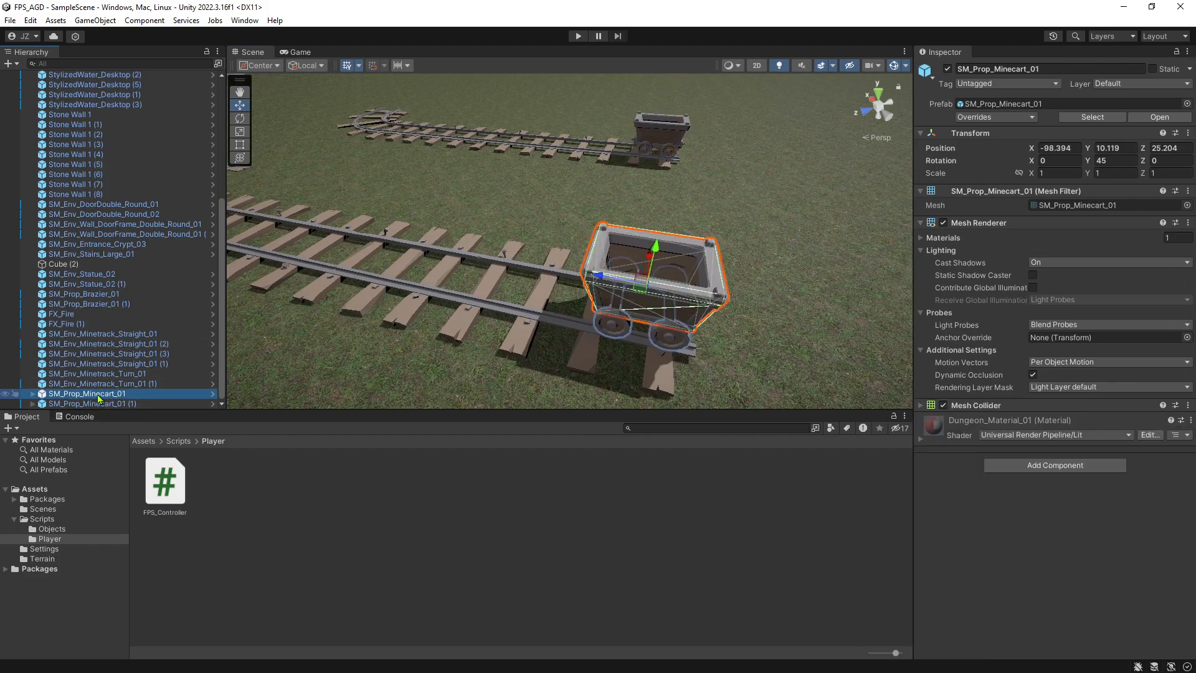
{"action": "left_click", "coordinate": [240, 23]}
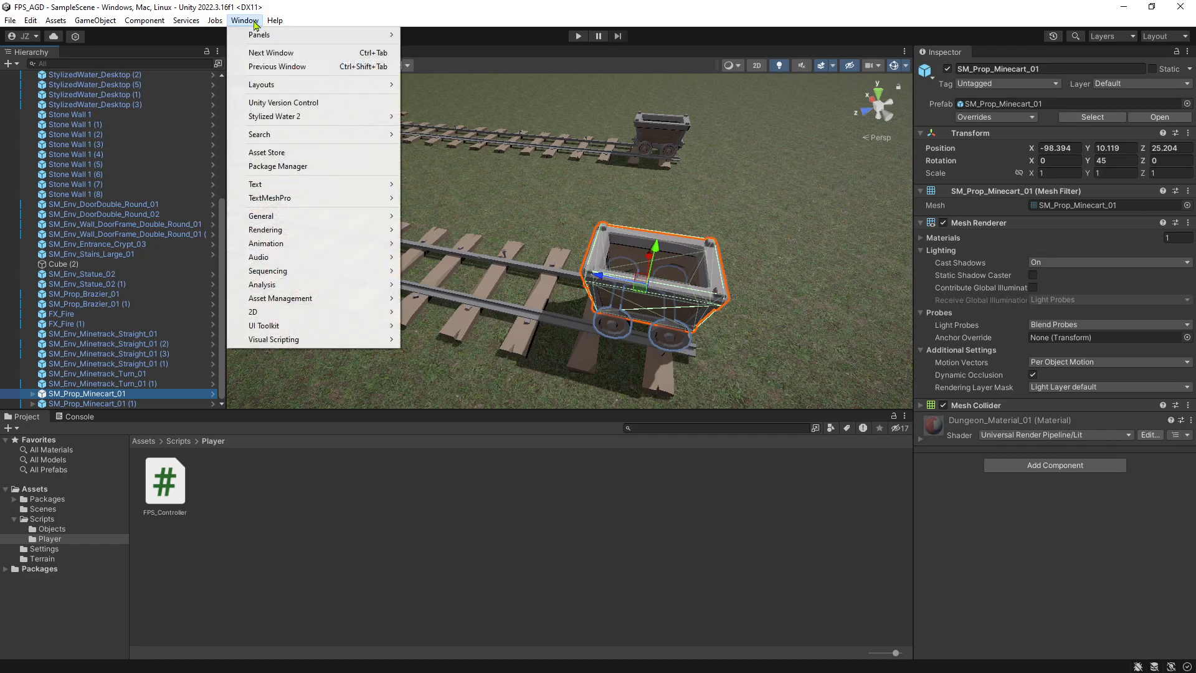
{"action": "mouse_move", "coordinate": [325, 243]}
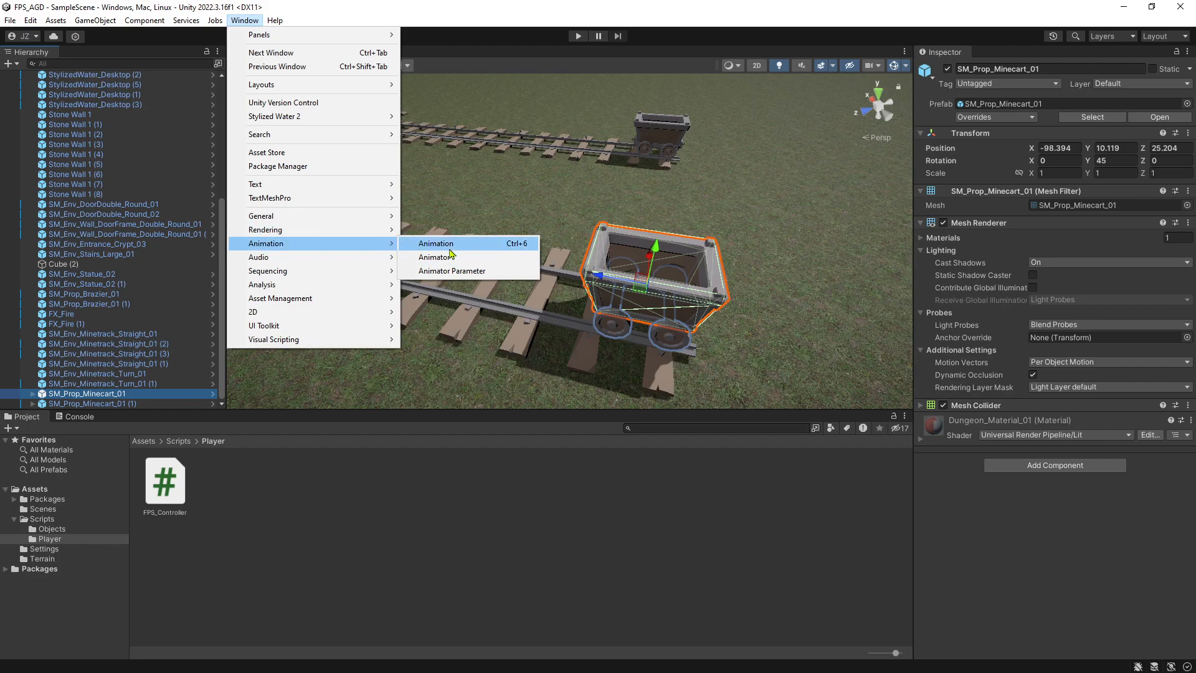
{"action": "left_click", "coordinate": [452, 256]}
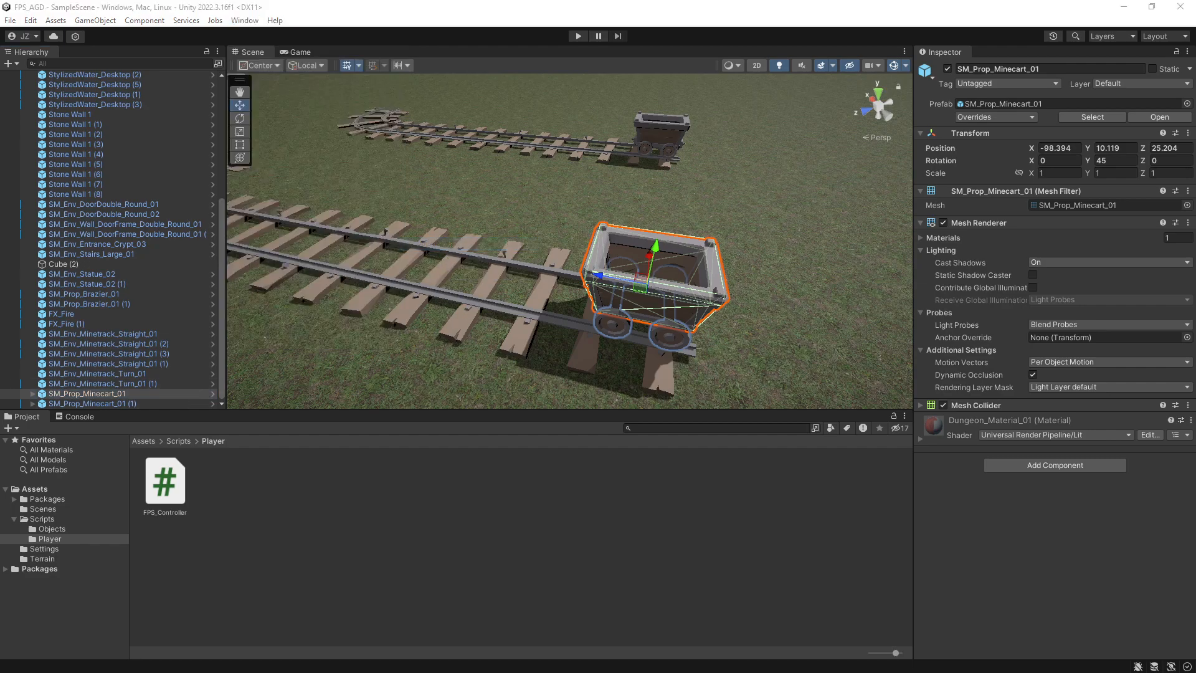
{"action": "left_click_drag", "start_coordinate": [0, 399], "coordinate": [905, 294]}
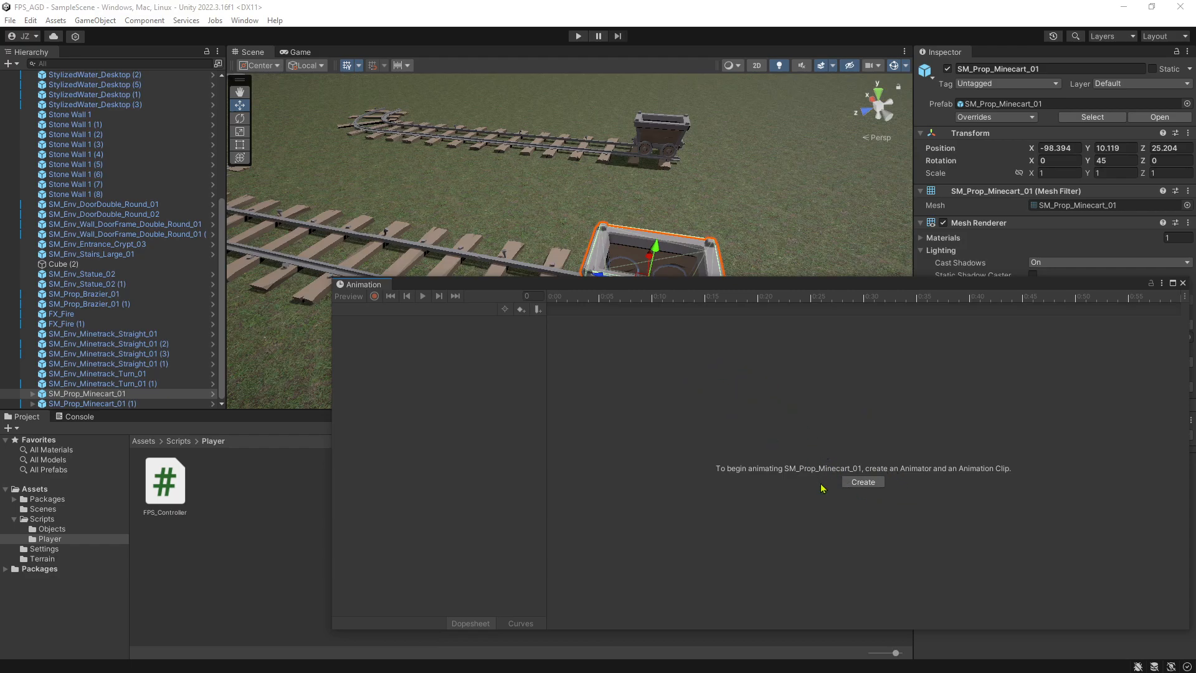
Start creating an animation clip for SM_Prop_Minecart_01 and add a folder named Animations inside the project's Assets folder.
{"action": "left_click", "coordinate": [122, 396]}
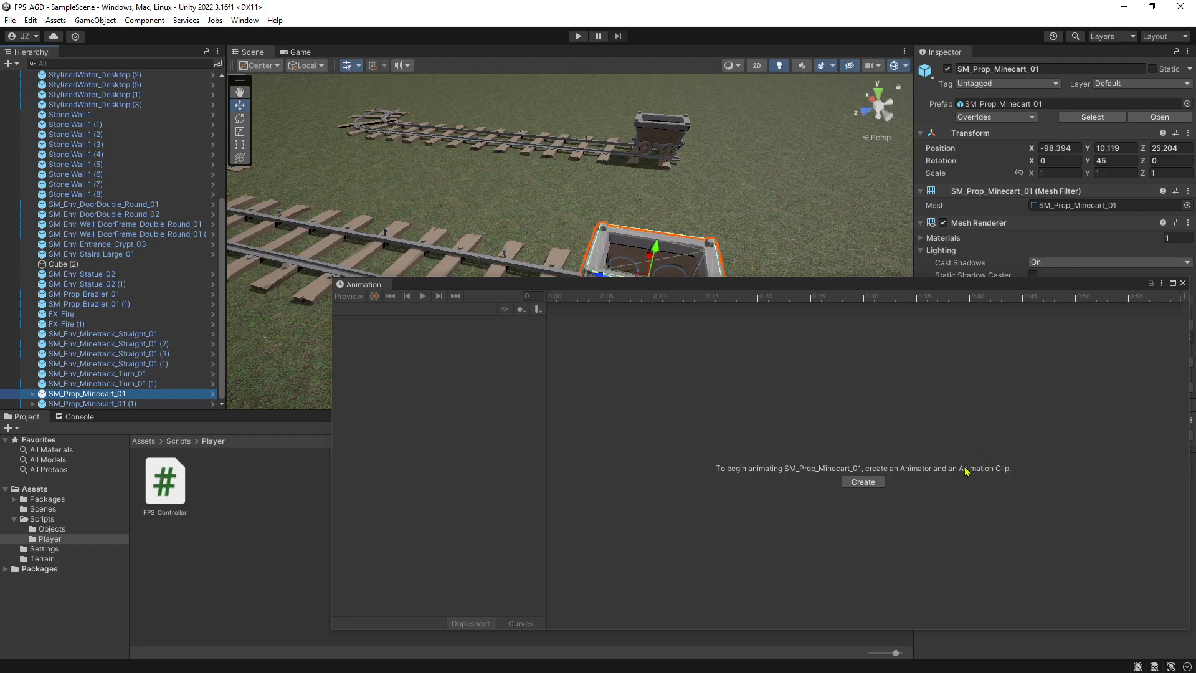
{"action": "left_click", "coordinate": [860, 483]}
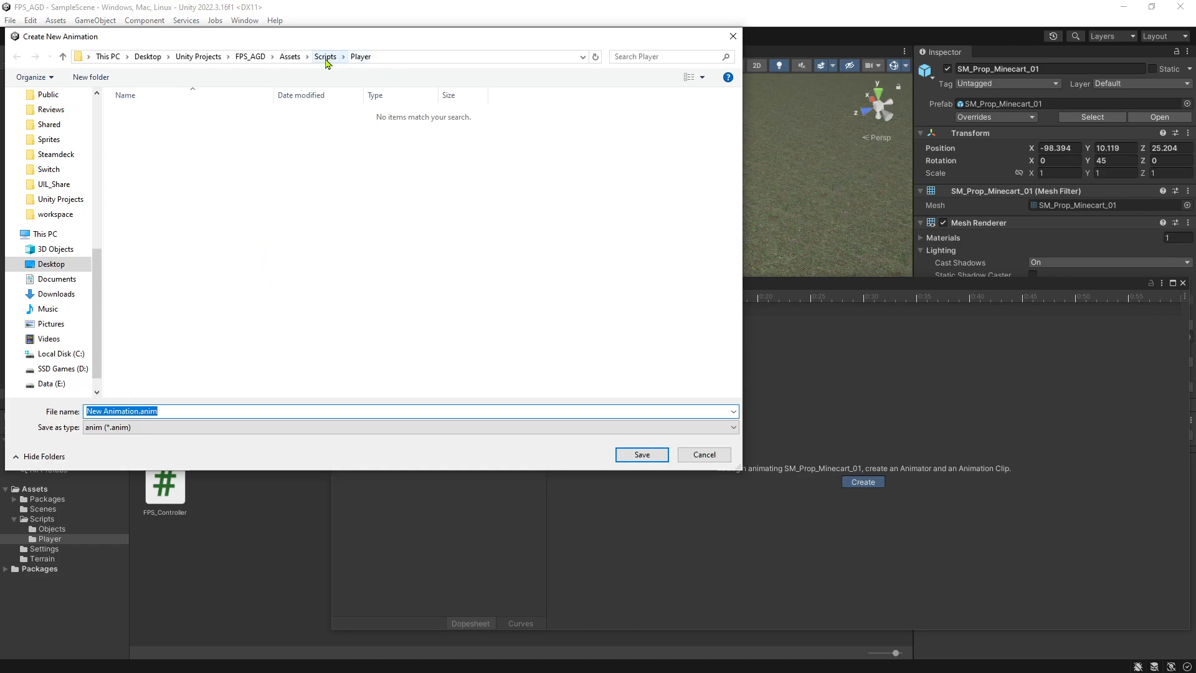
{"action": "left_click", "coordinate": [290, 57]}
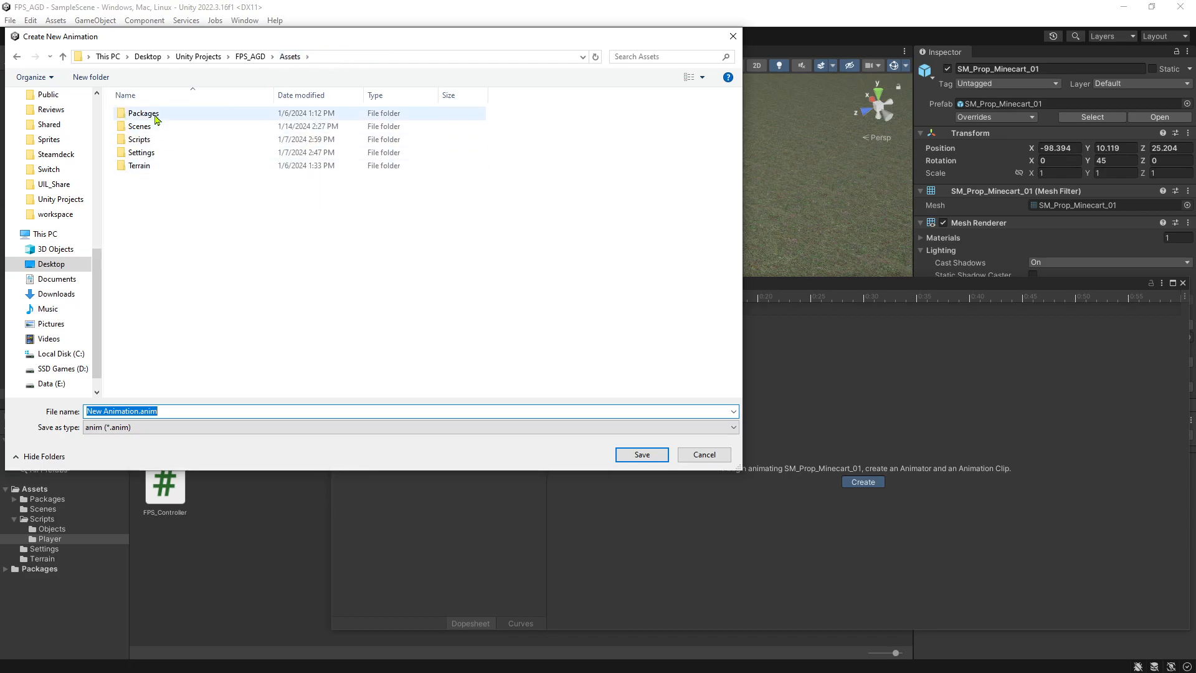
{"action": "right_click", "coordinate": [185, 207]}
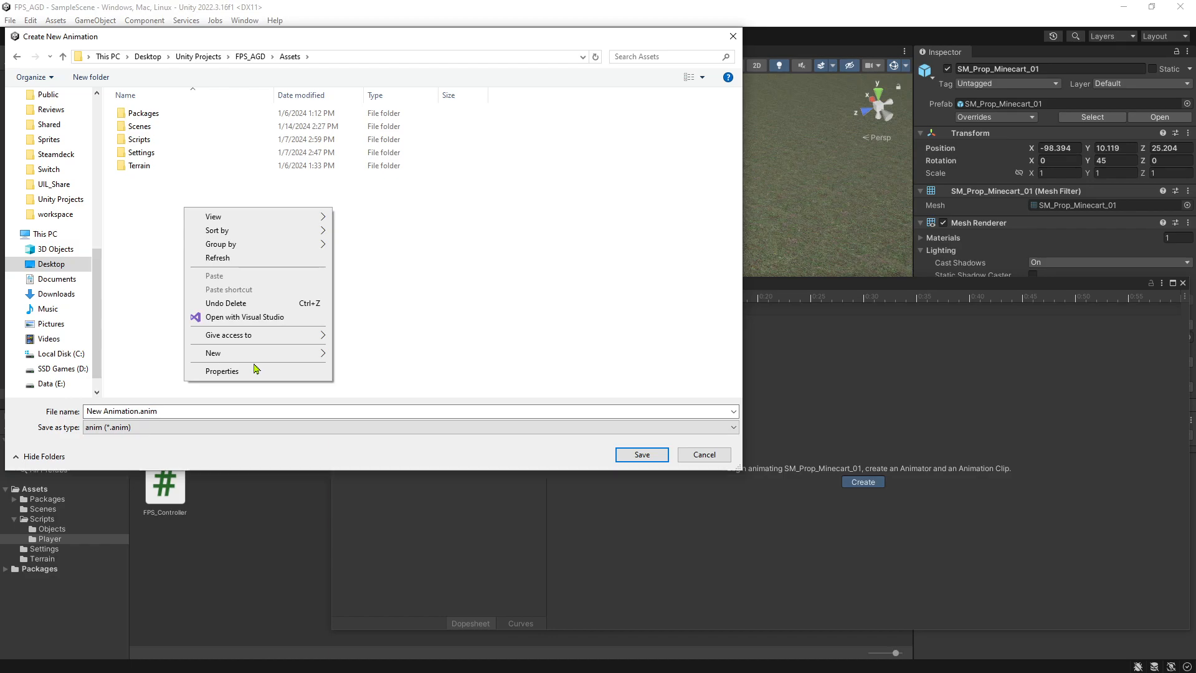
{"action": "mouse_move", "coordinate": [311, 353]}
{"action": "left_click", "coordinate": [349, 352]}
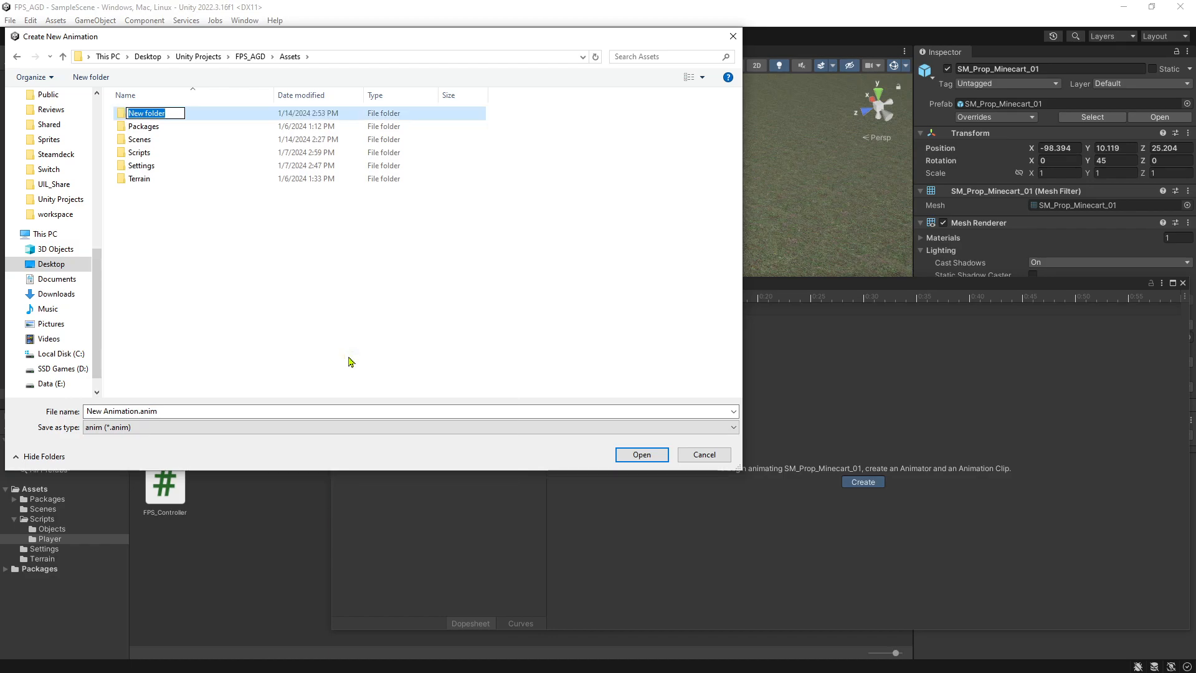
{"action": "type", "text": "Animations"}
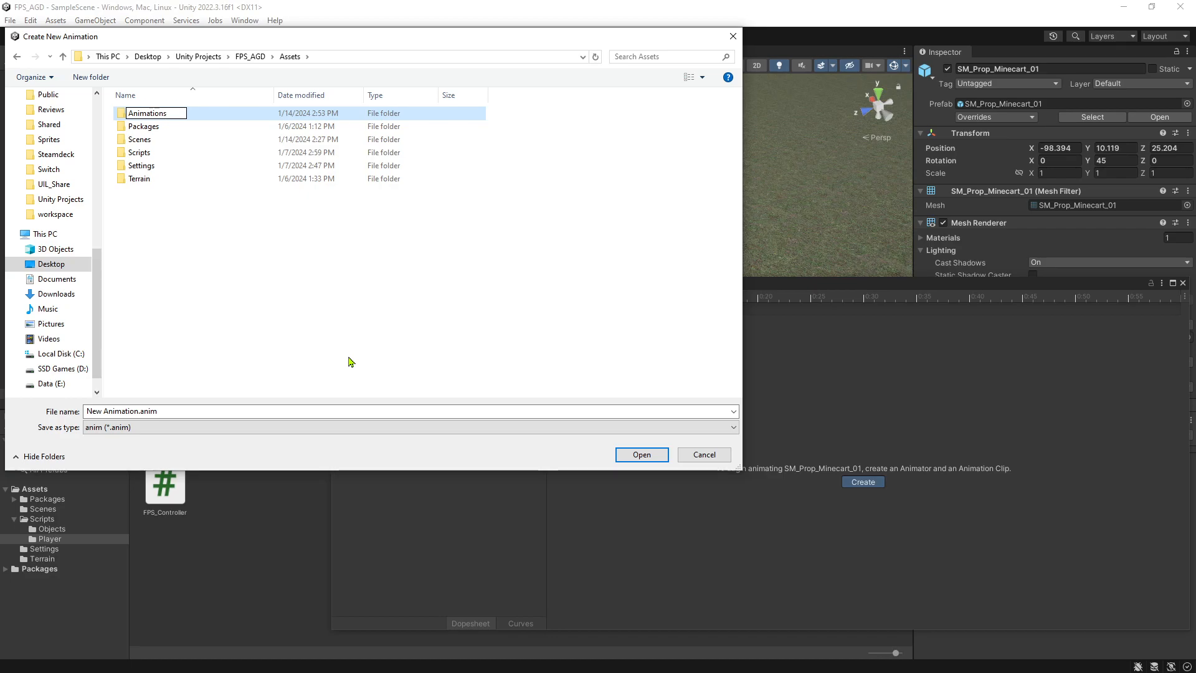
{"action": "key", "text": "Return"}
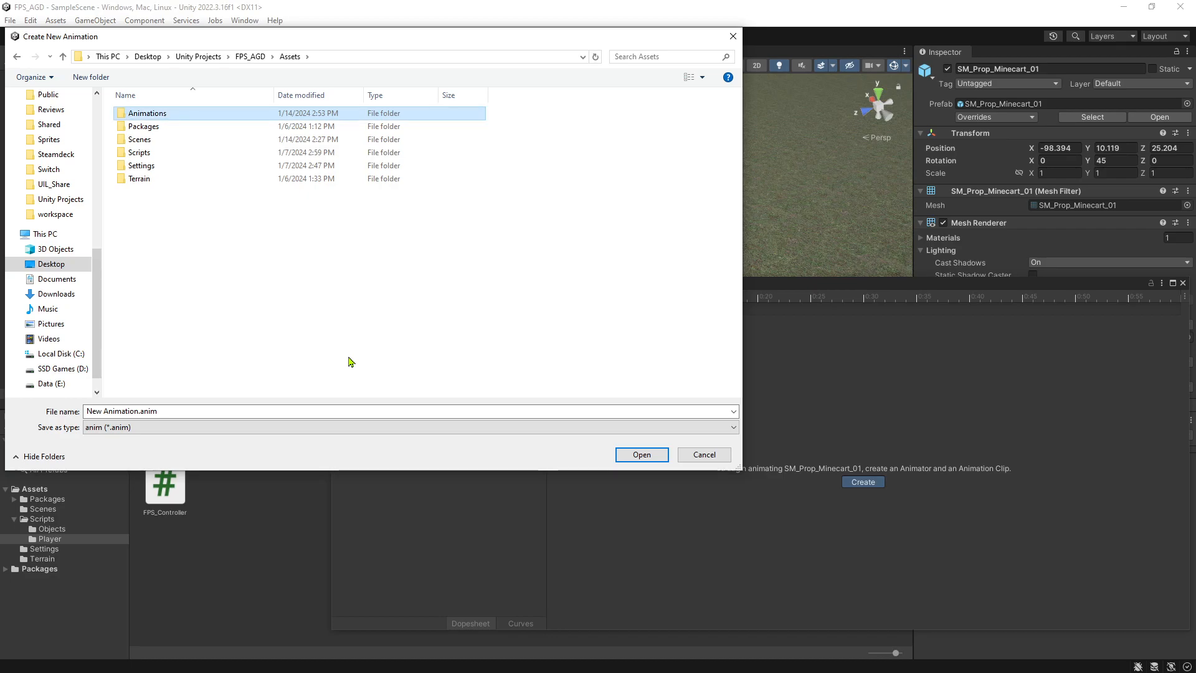
Create a subfolder named Minecart inside the Animations folder.
{"action": "double_click", "coordinate": [183, 114]}
{"action": "right_click", "coordinate": [217, 201]}
{"action": "mouse_move", "coordinate": [269, 343]}
{"action": "left_click", "coordinate": [436, 348]}
{"action": "type", "text": "M"}
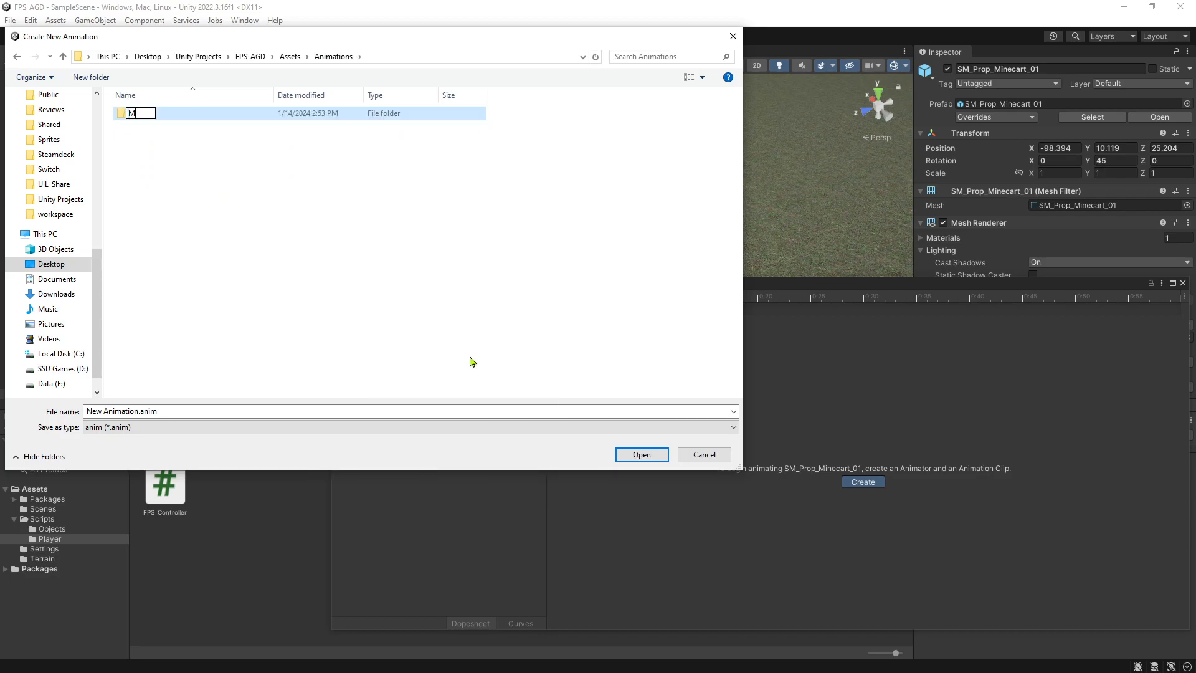
{"action": "type", "text": "inecart"}
{"action": "left_click", "coordinate": [193, 220]}
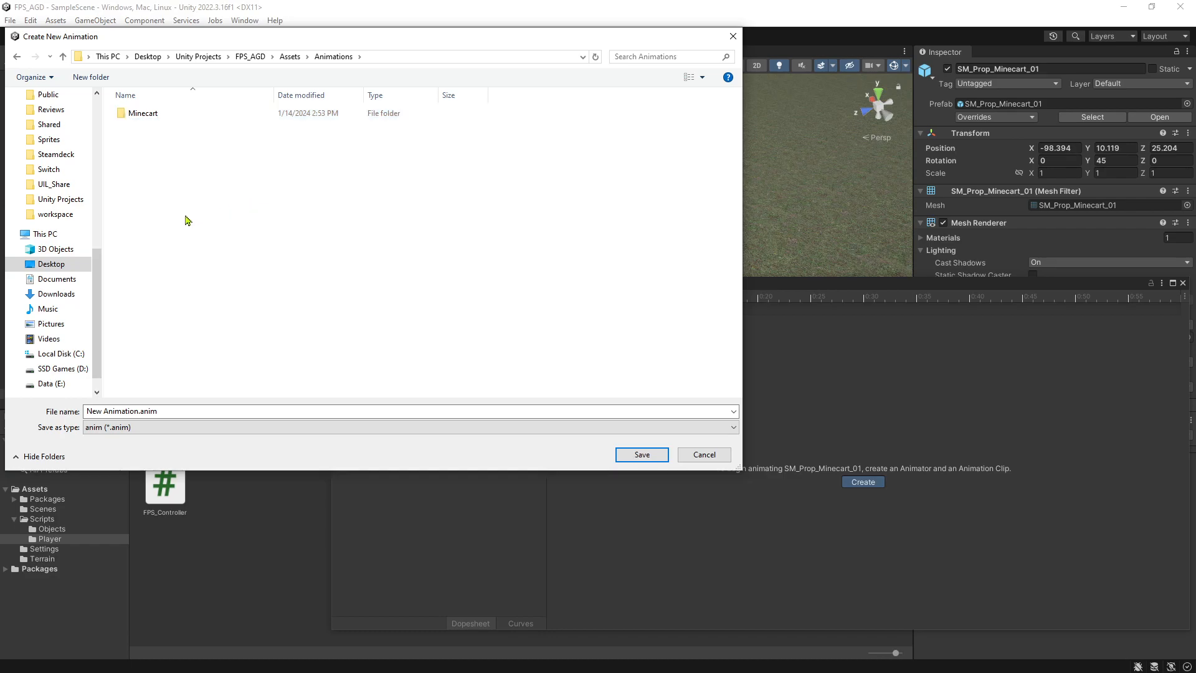
Save the new animation clip as Minecart_Push.anim in the Minecart folder.
{"action": "double_click", "coordinate": [151, 117]}
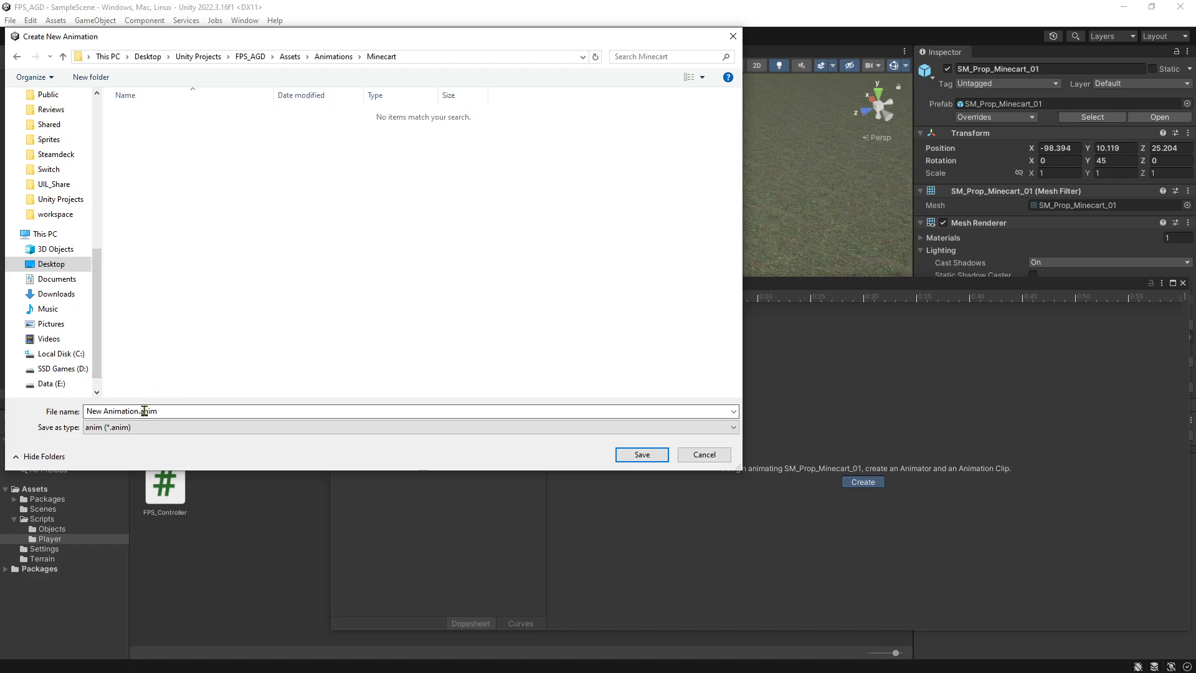
{"action": "left_click", "coordinate": [106, 413]}
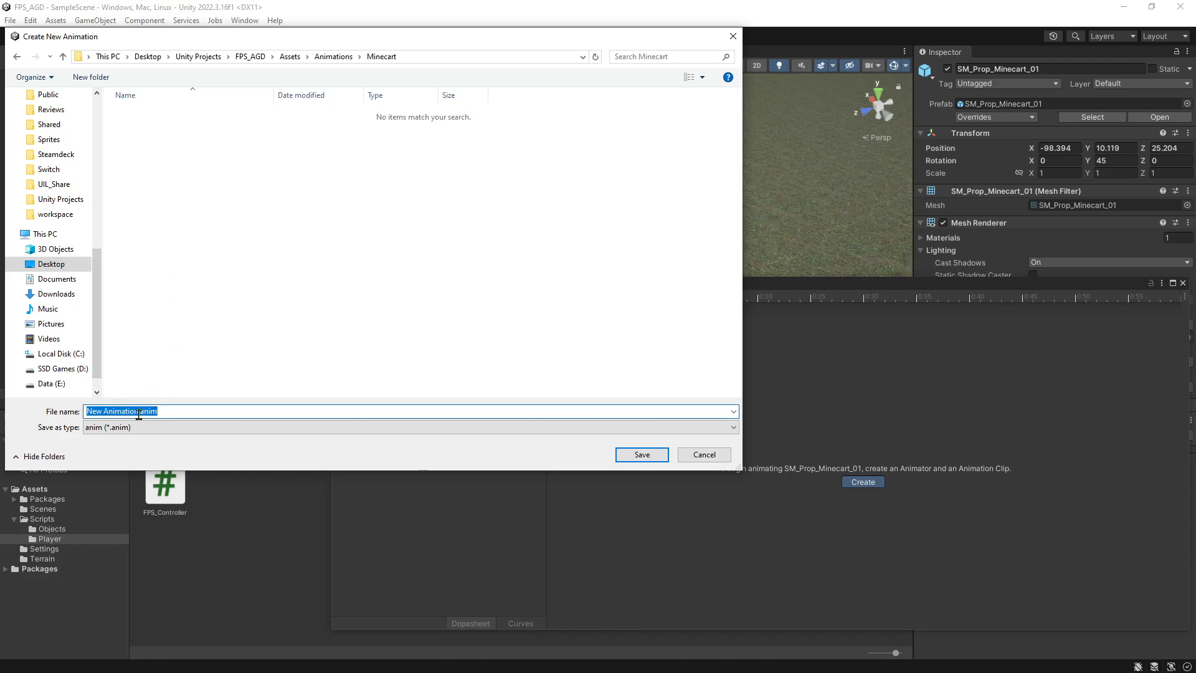
{"action": "double_click", "coordinate": [108, 413]}
{"action": "left_click_drag", "start_coordinate": [109, 412], "coordinate": [87, 413]}
{"action": "type", "text": "Minecart"}
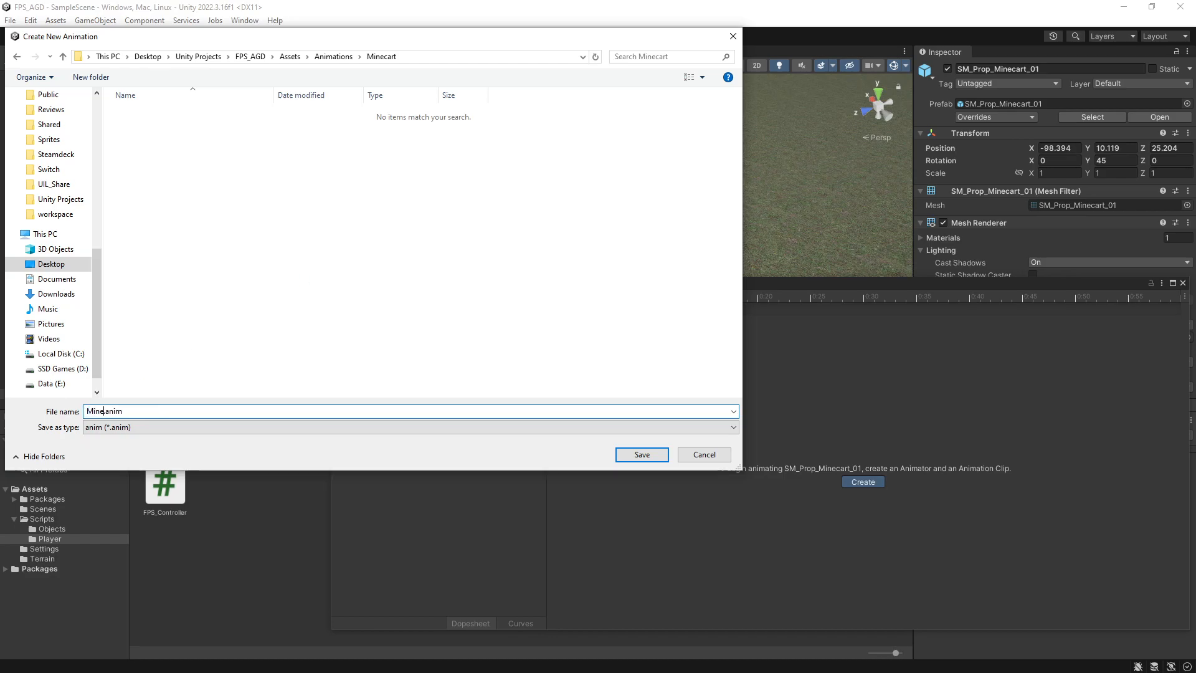
{"action": "type", "text": "_Push"}
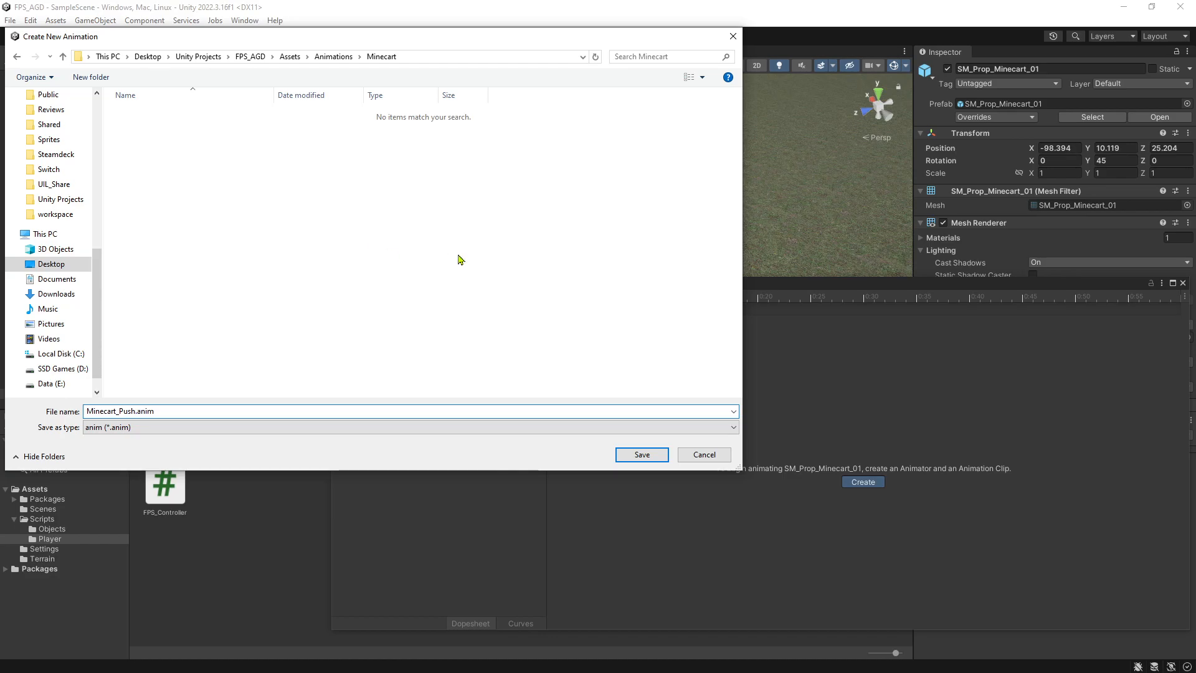
{"action": "left_click", "coordinate": [642, 454]}
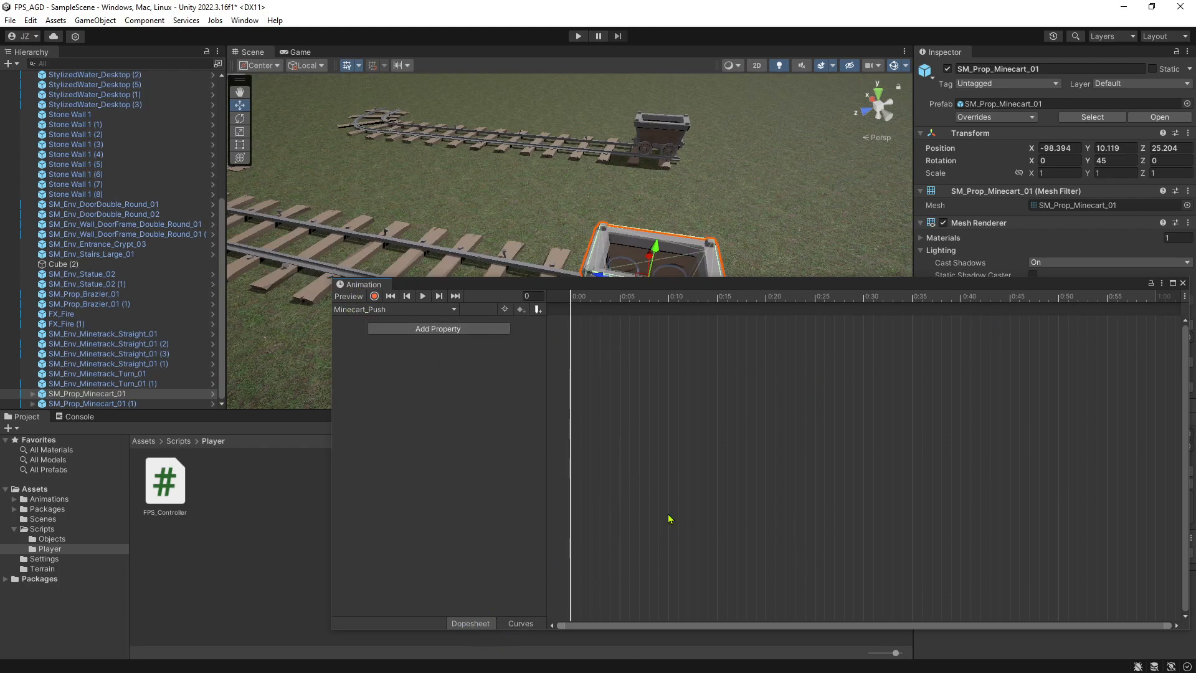
Look at the clip's Curves and Dopesheet views and inspect the minecart's Animator component with its controller.
{"action": "left_click", "coordinate": [522, 622]}
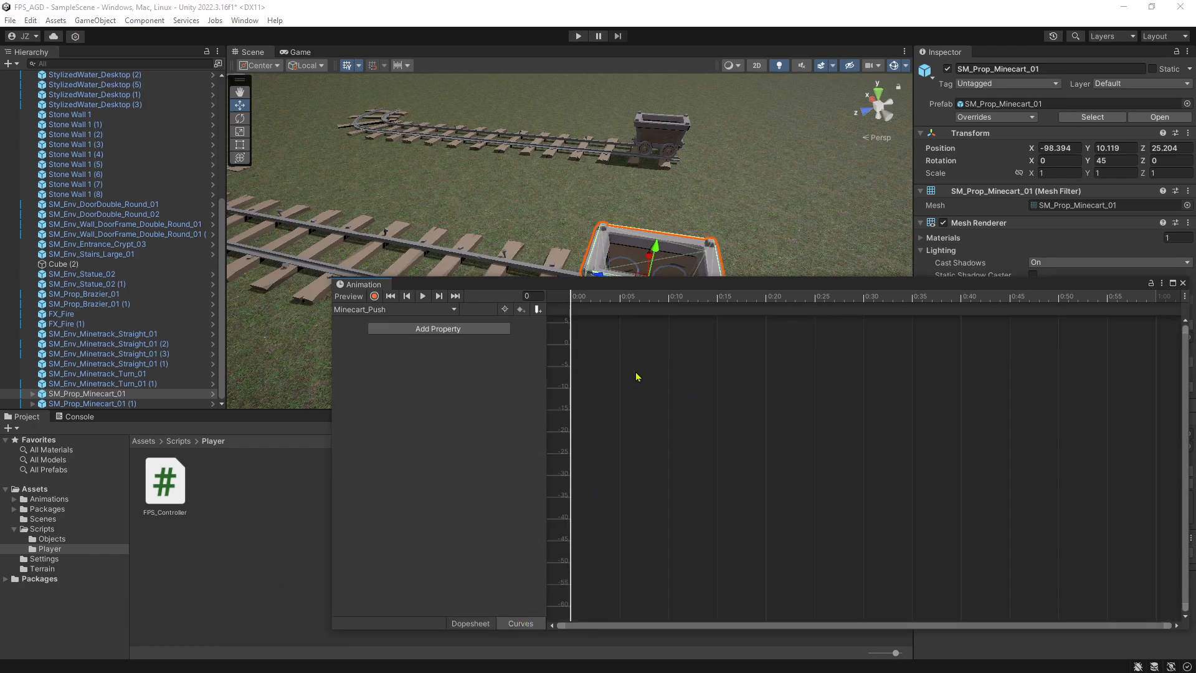
{"action": "left_click", "coordinate": [467, 623]}
{"action": "left_click_drag", "start_coordinate": [636, 285], "coordinate": [673, 456]}
{"action": "left_click_drag", "start_coordinate": [1034, 453], "coordinate": [650, 170]}
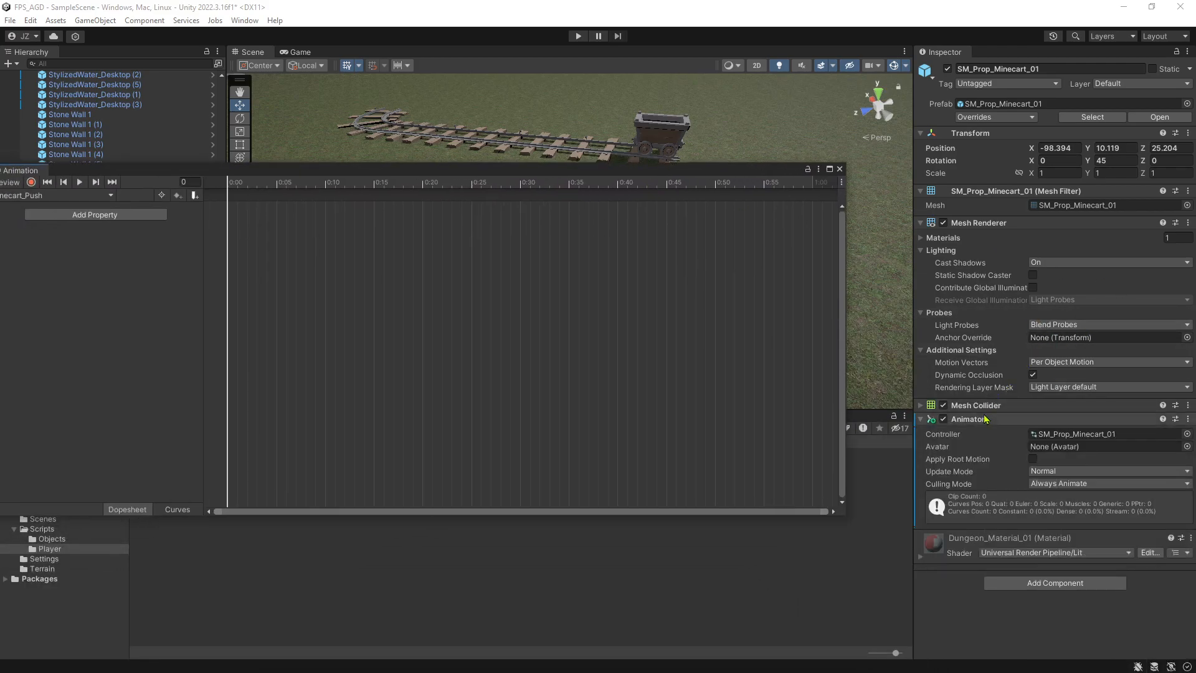
{"action": "left_click_drag", "start_coordinate": [607, 174], "coordinate": [662, 280]}
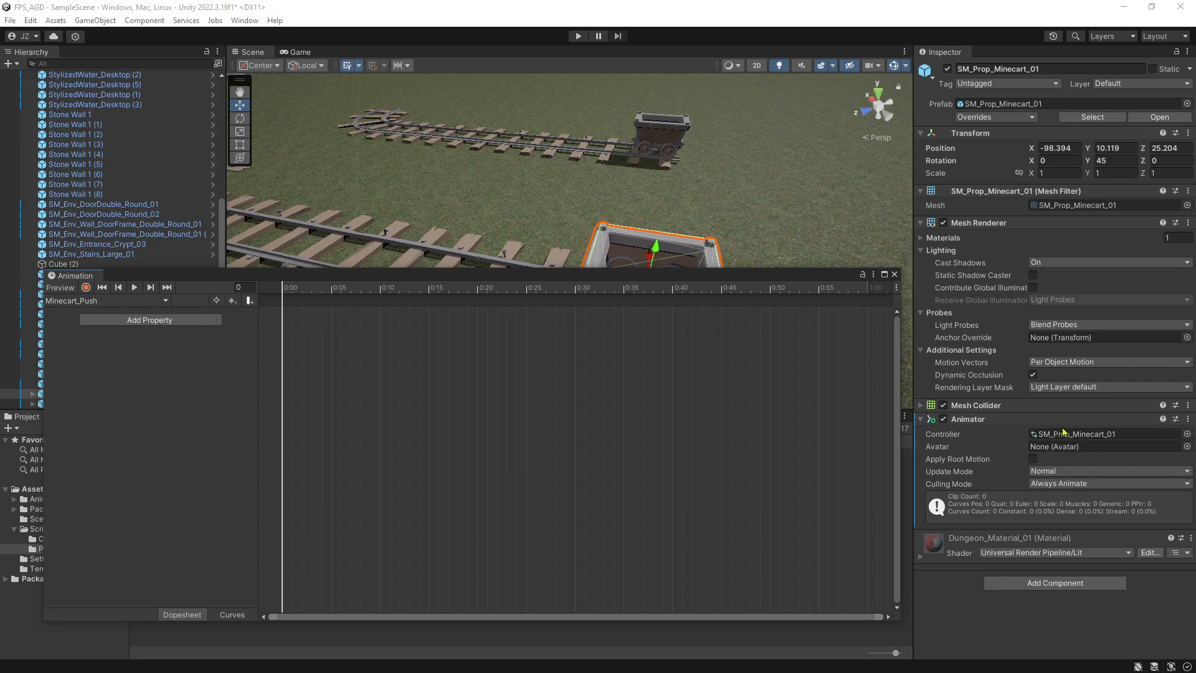
{"action": "left_click_drag", "start_coordinate": [595, 271], "coordinate": [962, 212]}
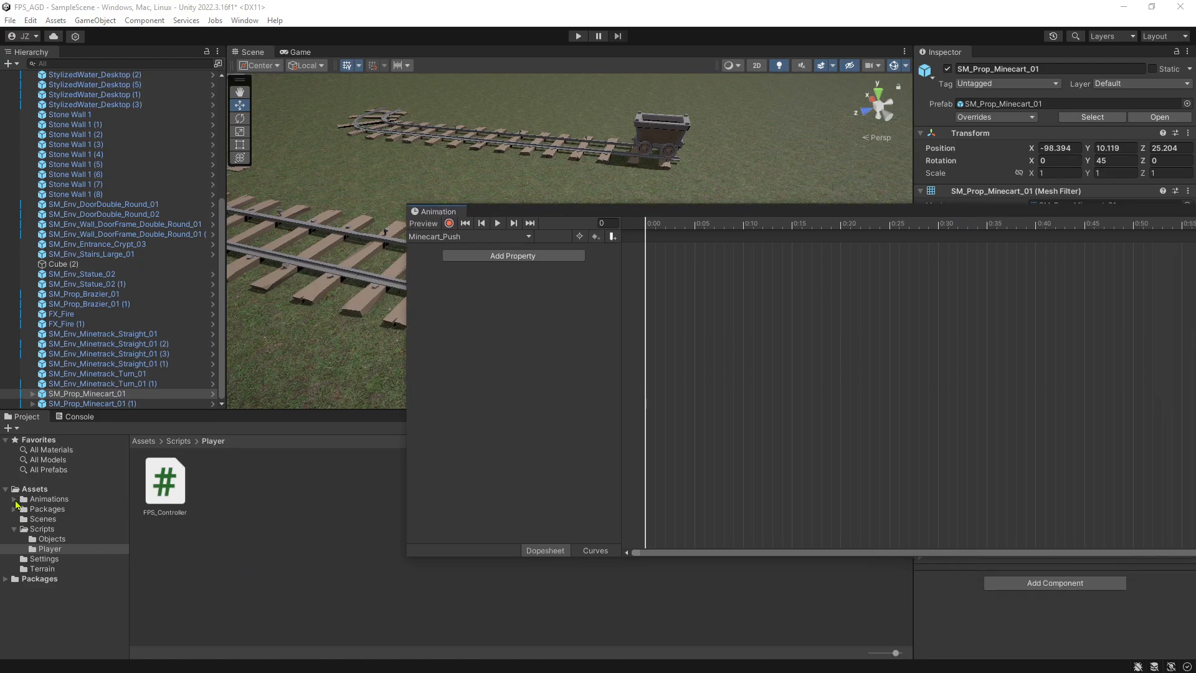
Open the Animations/Minecart asset folder and inspect the Minecart_Push clip and the SM_Prop_Minecart_01 animator controller.
{"action": "left_click", "coordinate": [14, 499]}
{"action": "left_click", "coordinate": [46, 509]}
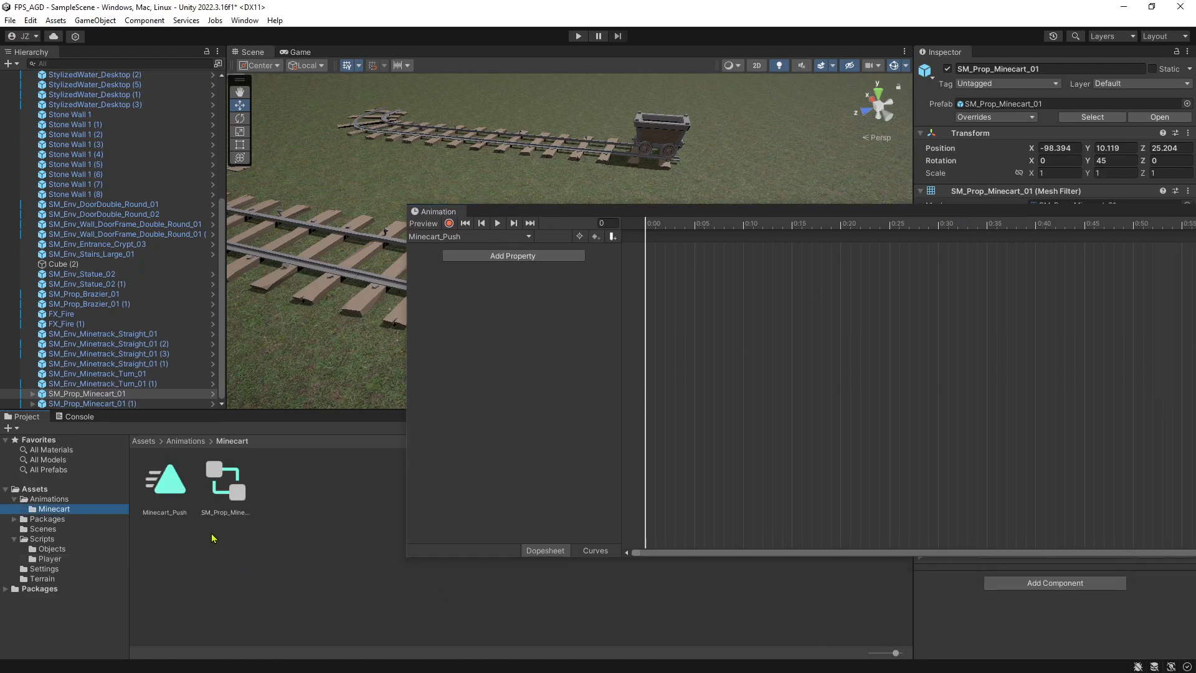
{"action": "left_click", "coordinate": [168, 505]}
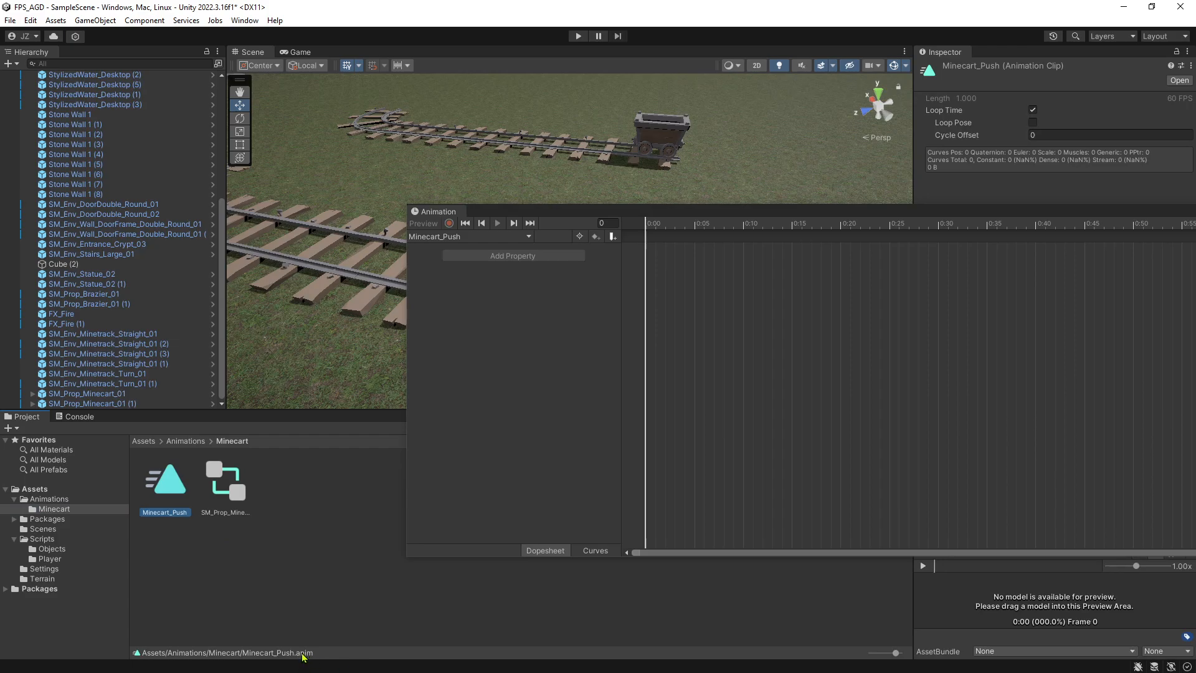
{"action": "left_click", "coordinate": [229, 498]}
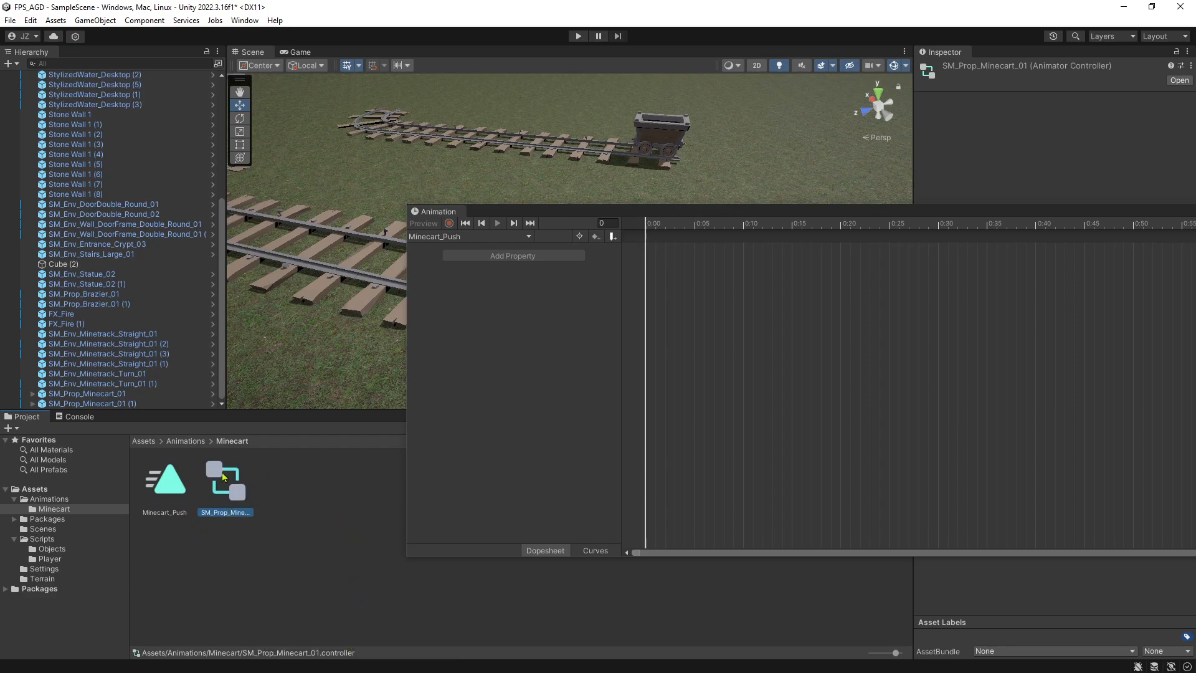
Reselect the minecart in the scene and reposition the Animation window below it.
{"action": "left_click_drag", "start_coordinate": [949, 216], "coordinate": [835, 373]}
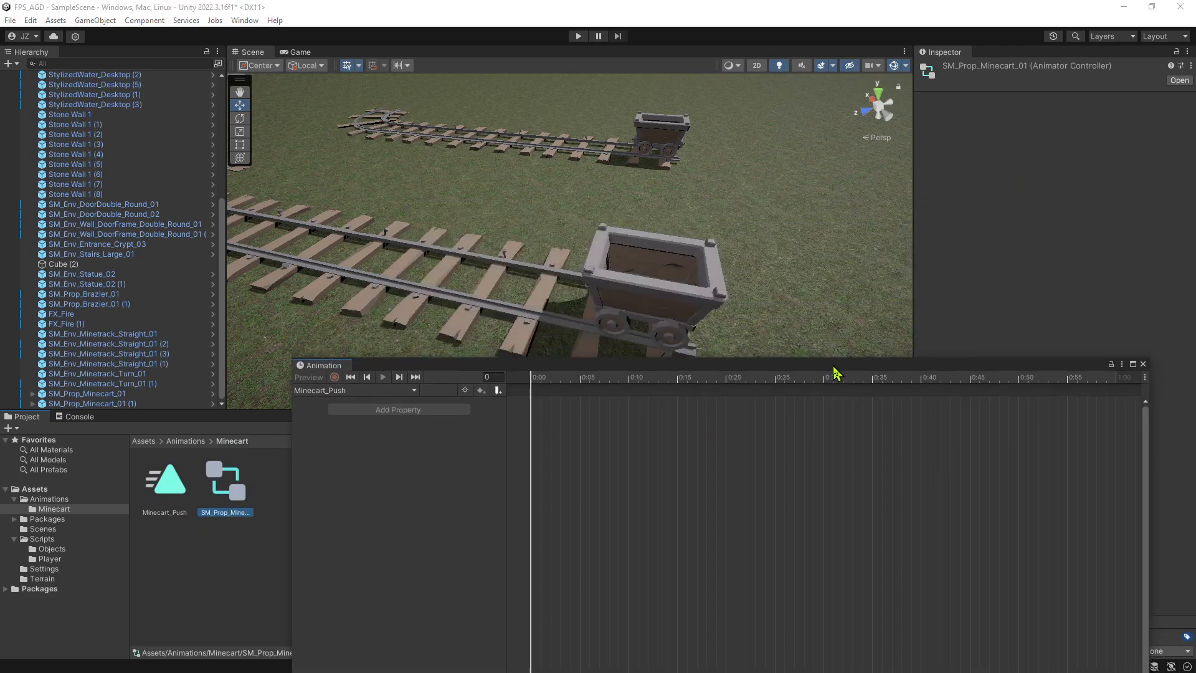
{"action": "left_click", "coordinate": [646, 288]}
{"action": "left_click_drag", "start_coordinate": [716, 368], "coordinate": [710, 344]}
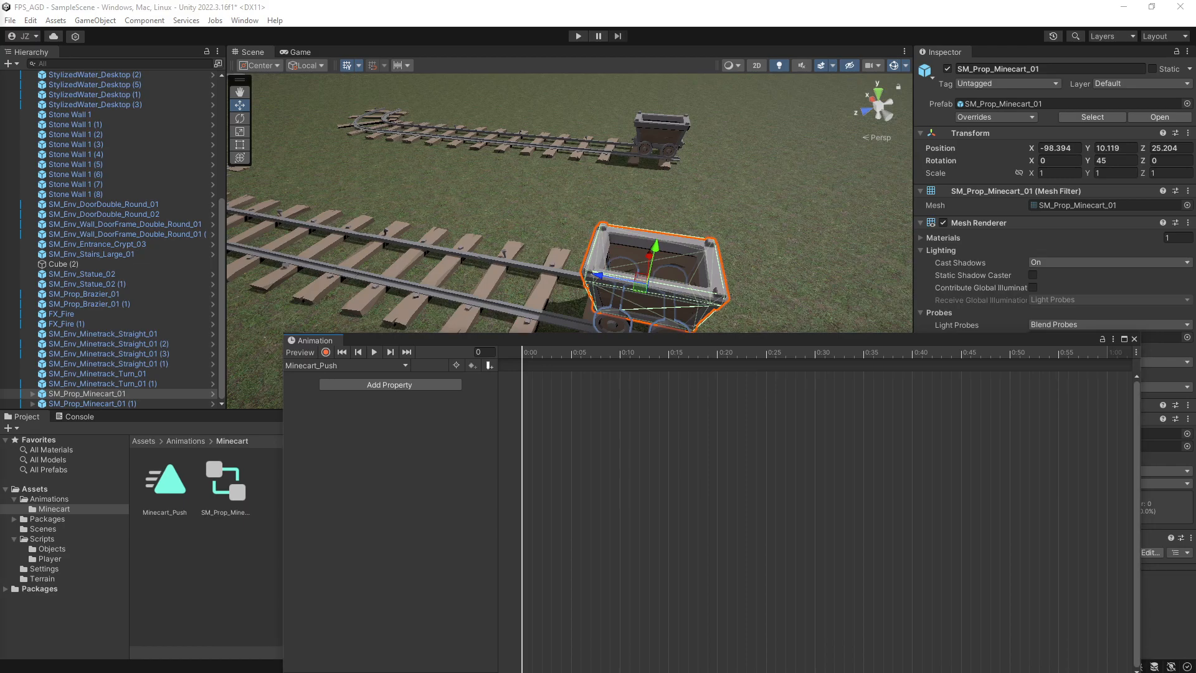
{"action": "left_click_drag", "start_coordinate": [531, 344], "coordinate": [530, 309]}
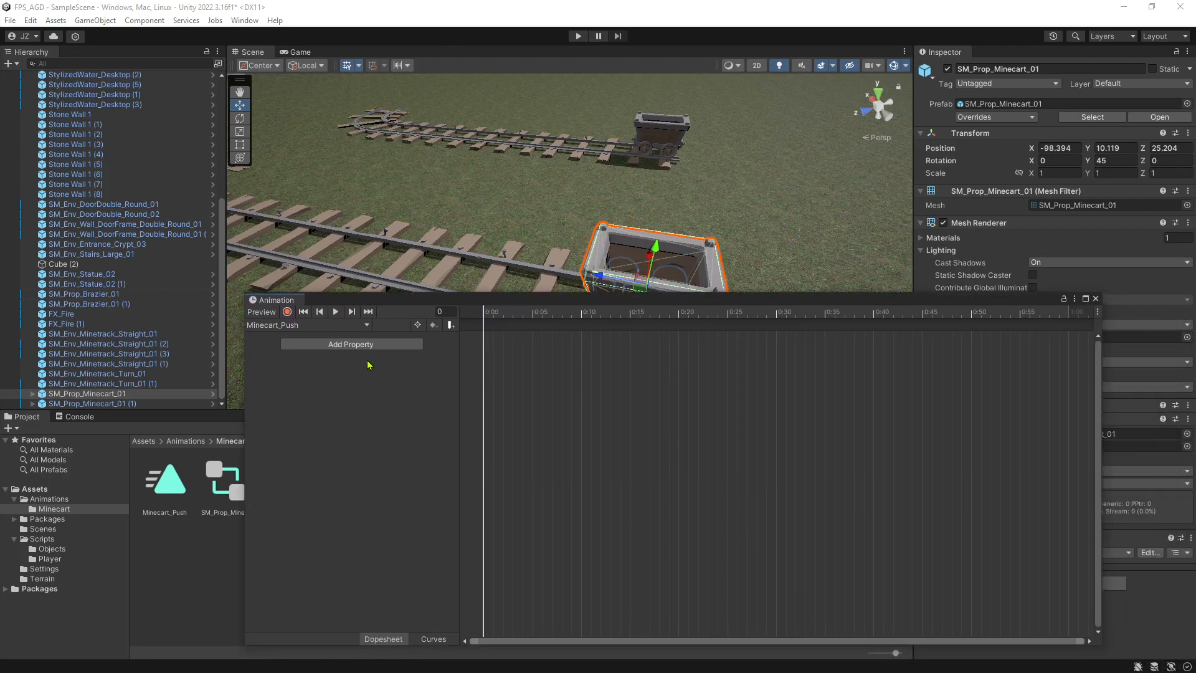
{"action": "left_click", "coordinate": [287, 312]}
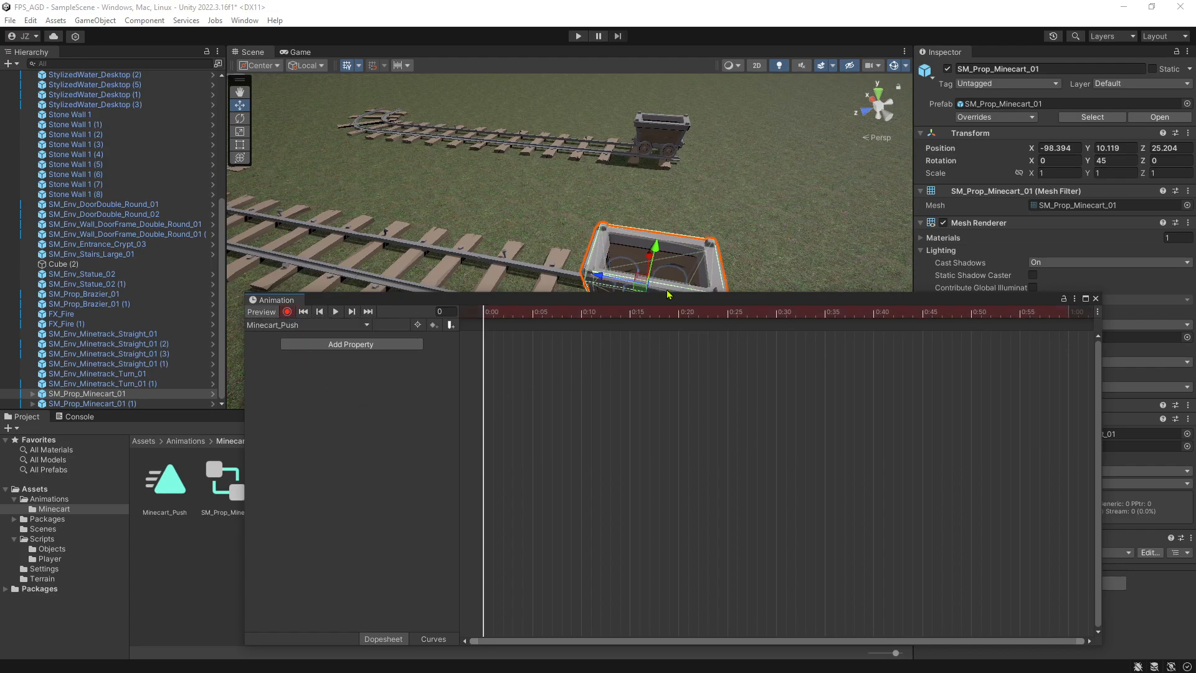
{"action": "left_click", "coordinate": [287, 311]}
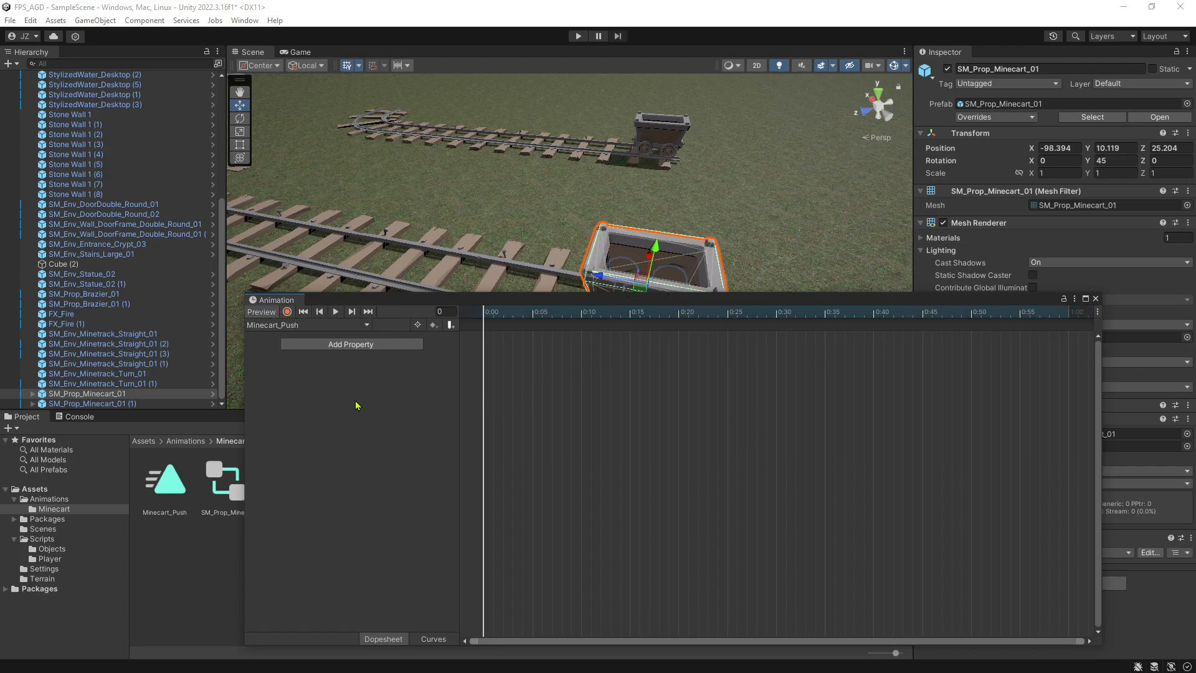
{"action": "right_click", "coordinate": [481, 329]}
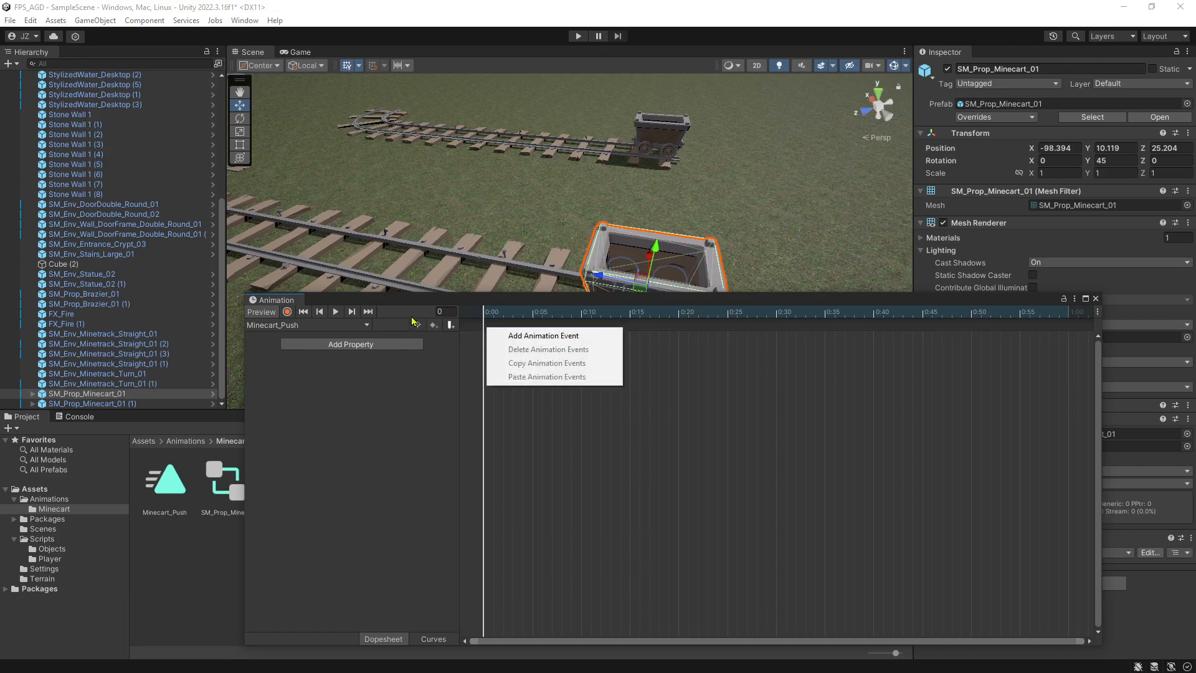
{"action": "left_click", "coordinate": [414, 322]}
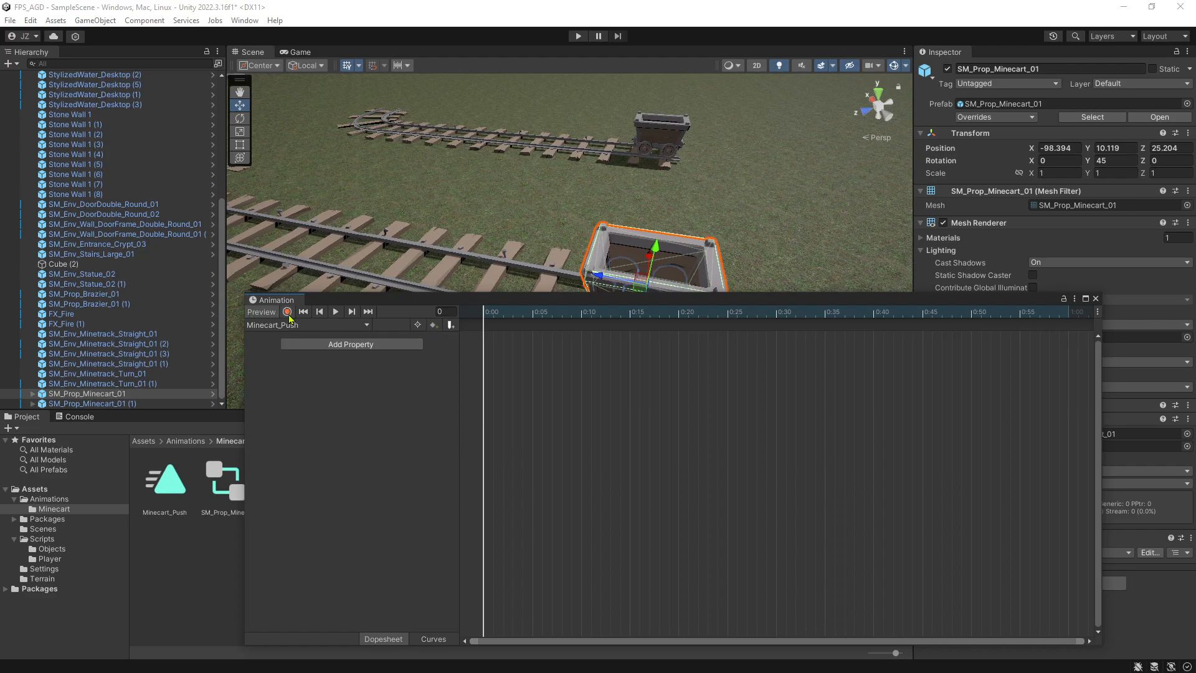
Record a slight move of the minecart at frame 0 and expand the Position track in the Minecart_Push clip.
{"action": "left_click", "coordinate": [287, 312]}
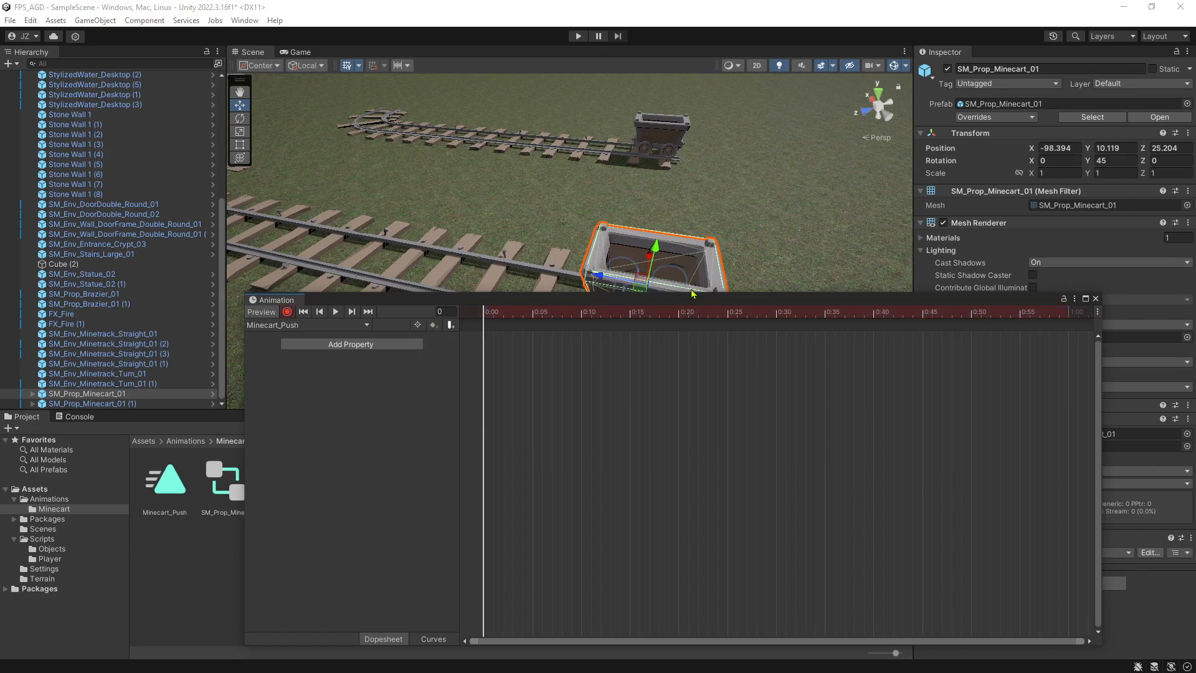
{"action": "left_click_drag", "start_coordinate": [682, 302], "coordinate": [699, 333]}
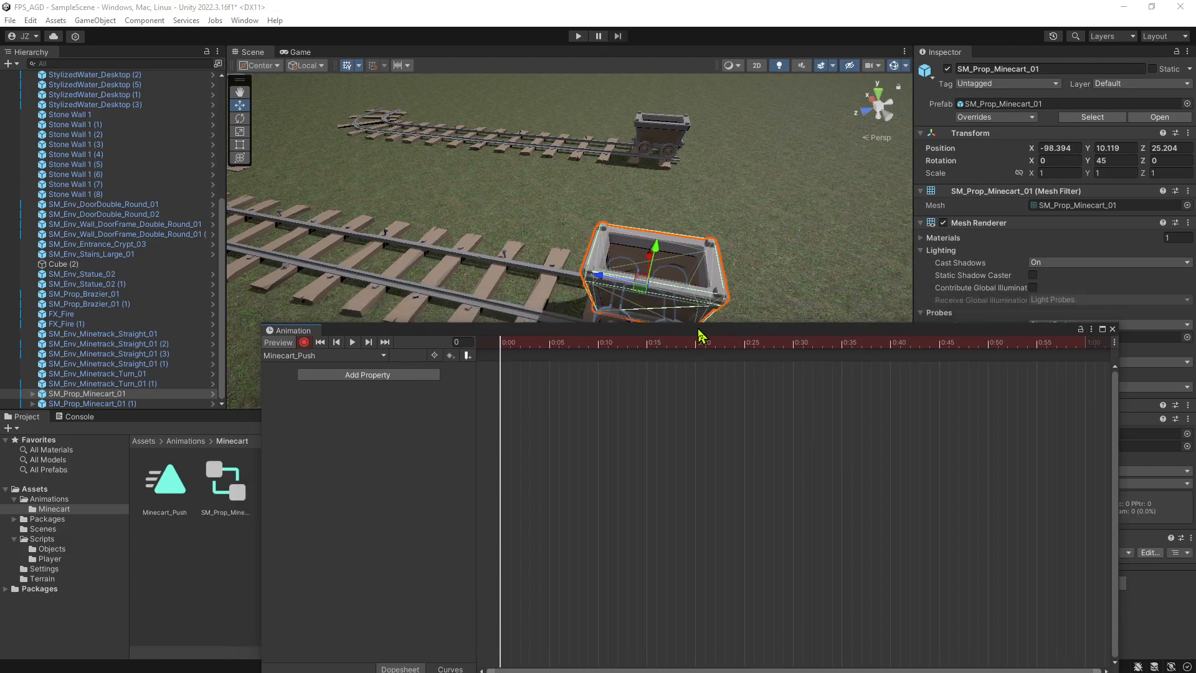
{"action": "left_click_drag", "start_coordinate": [599, 278], "coordinate": [599, 278]}
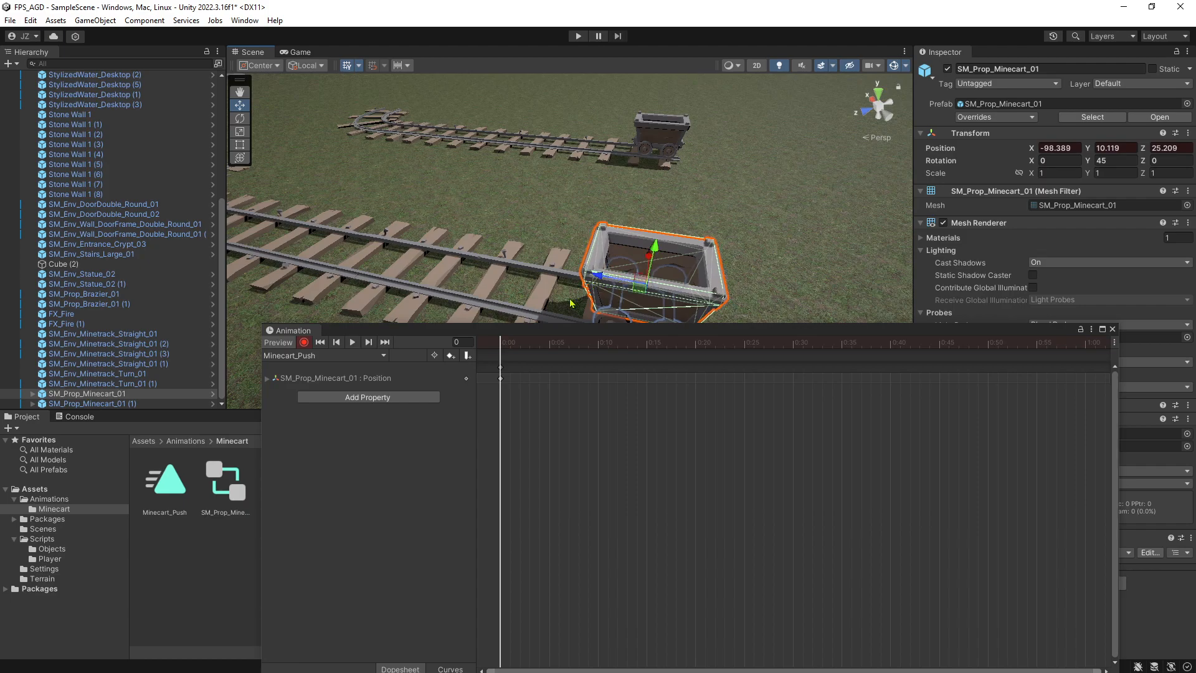
{"action": "left_click", "coordinate": [267, 378]}
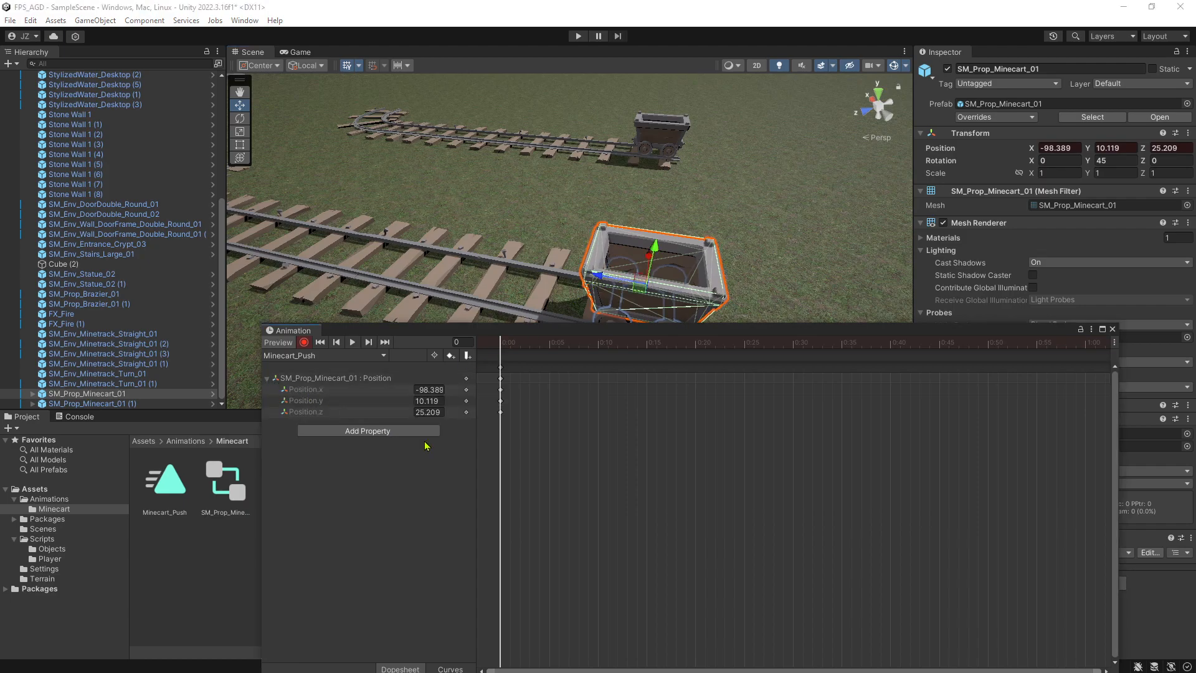
Delete the recorded minecart Position property from the Minecart_Push clip.
{"action": "left_click_drag", "start_coordinate": [505, 333], "coordinate": [547, 242]}
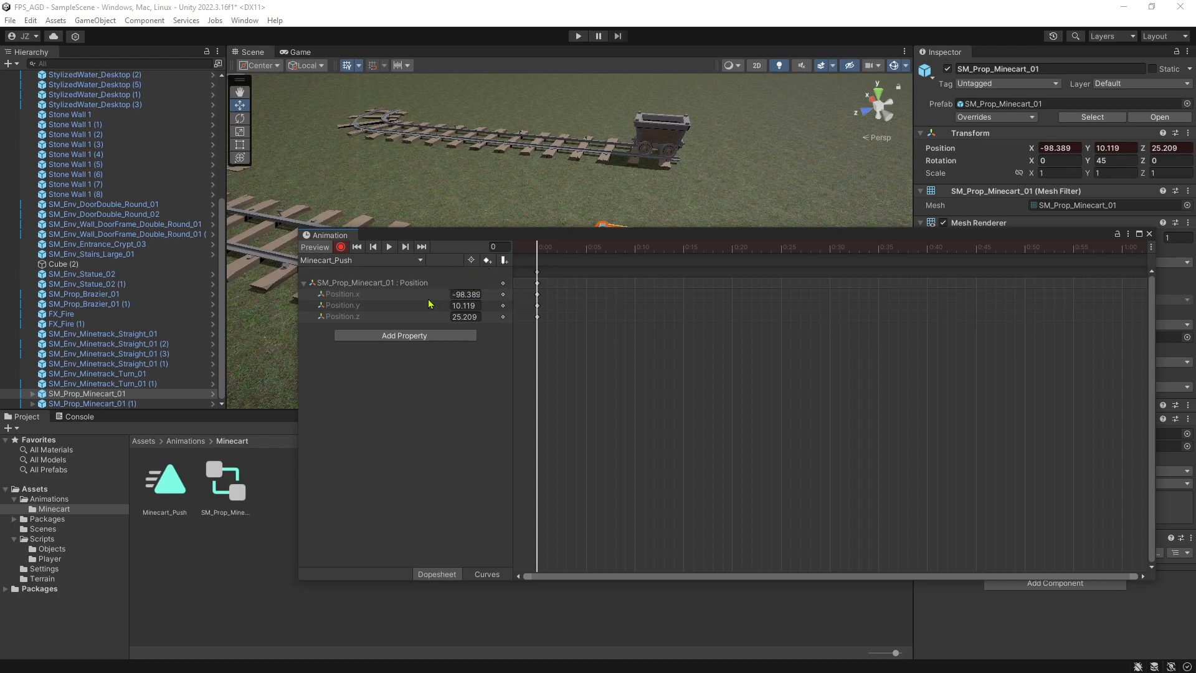
{"action": "left_click", "coordinate": [375, 283]}
{"action": "key", "text": "Delete"}
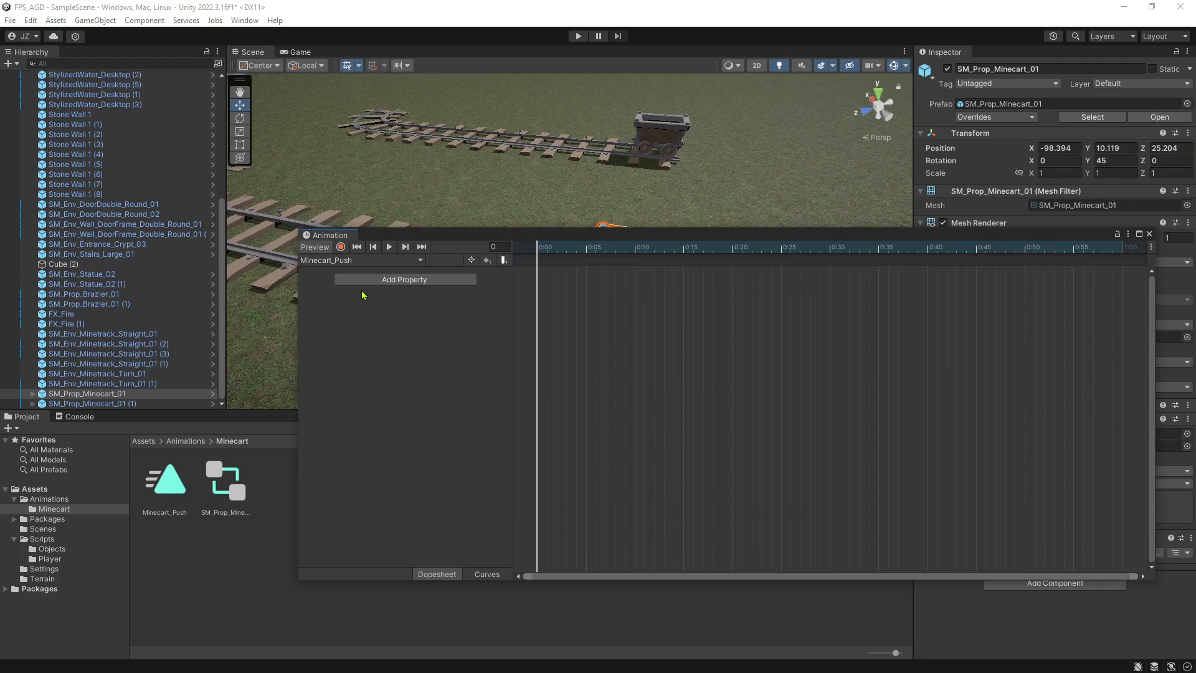
Add the minecart's Transform Position and Rotation properties to the Minecart_Push clip.
{"action": "left_click", "coordinate": [433, 283]}
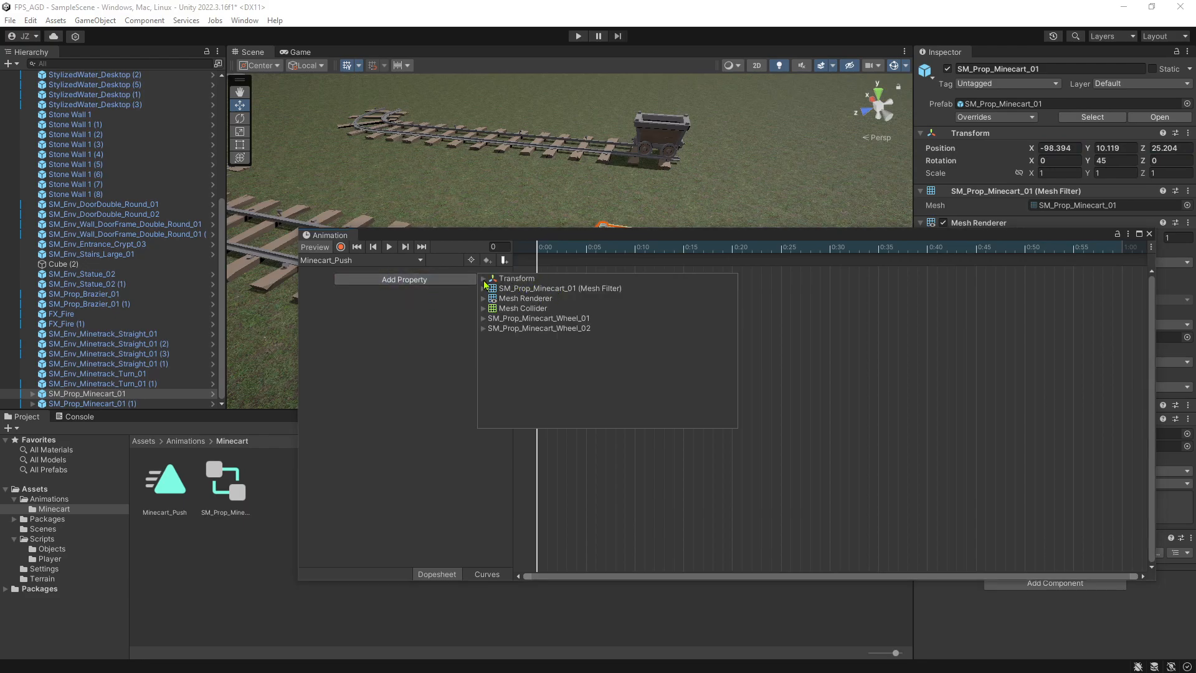
{"action": "left_click", "coordinate": [484, 279]}
{"action": "left_click", "coordinate": [731, 289]}
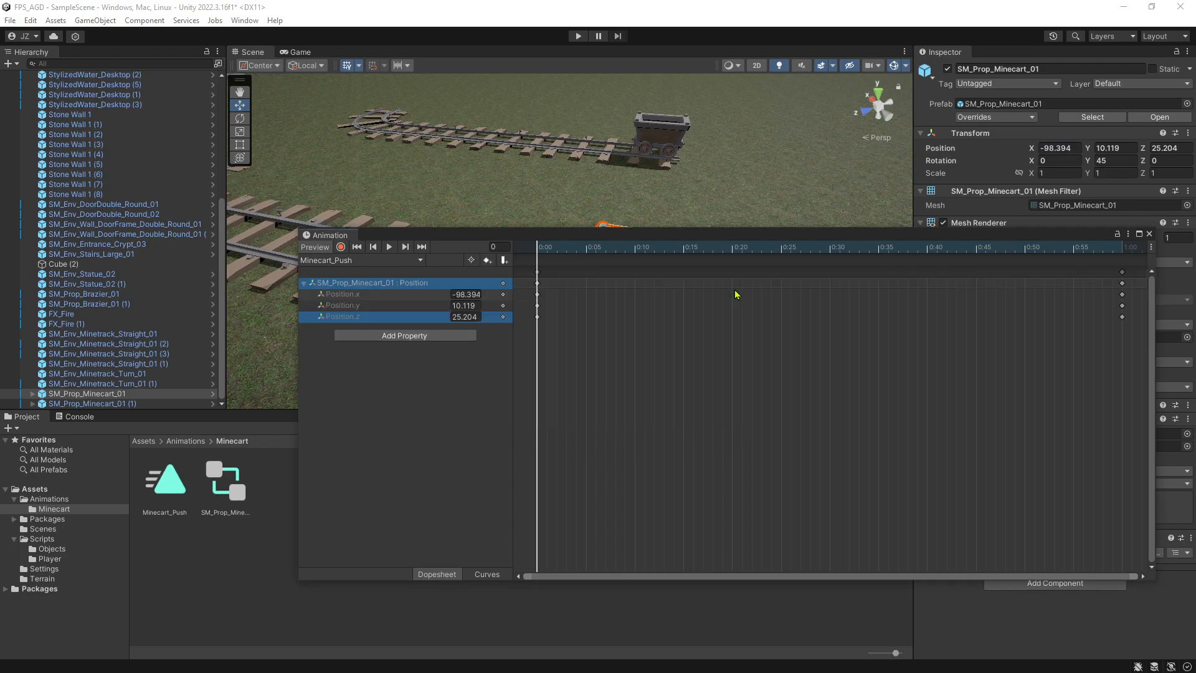
{"action": "left_click", "coordinate": [386, 339]}
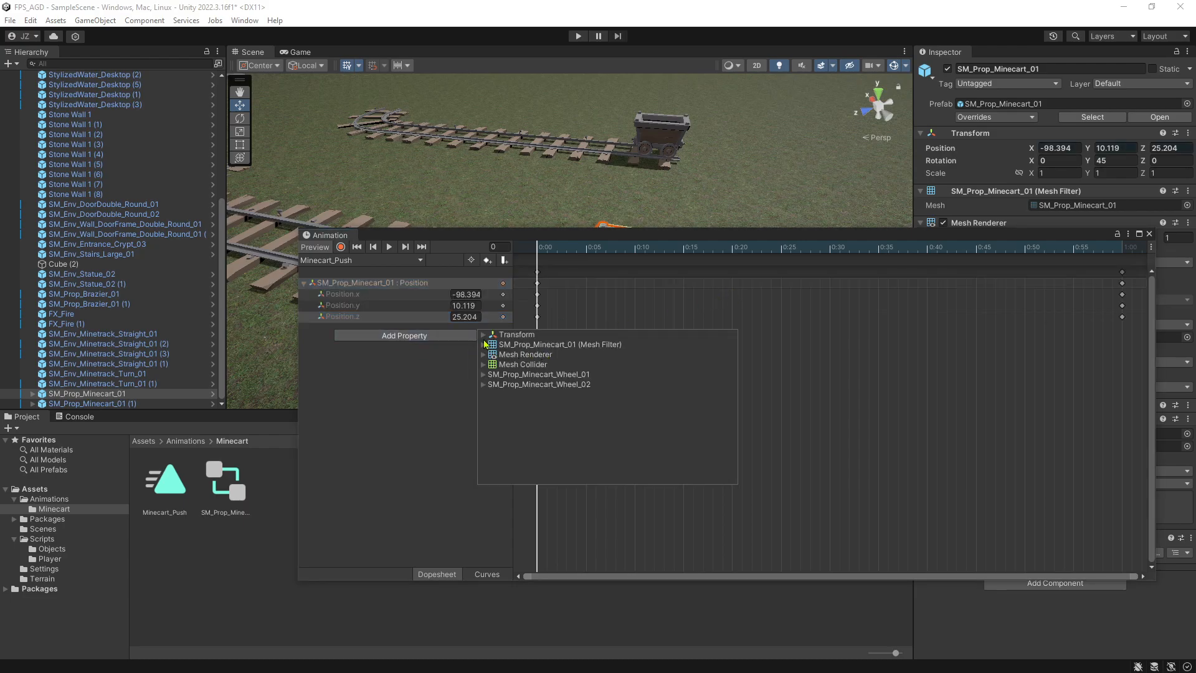
{"action": "left_click", "coordinate": [486, 336]}
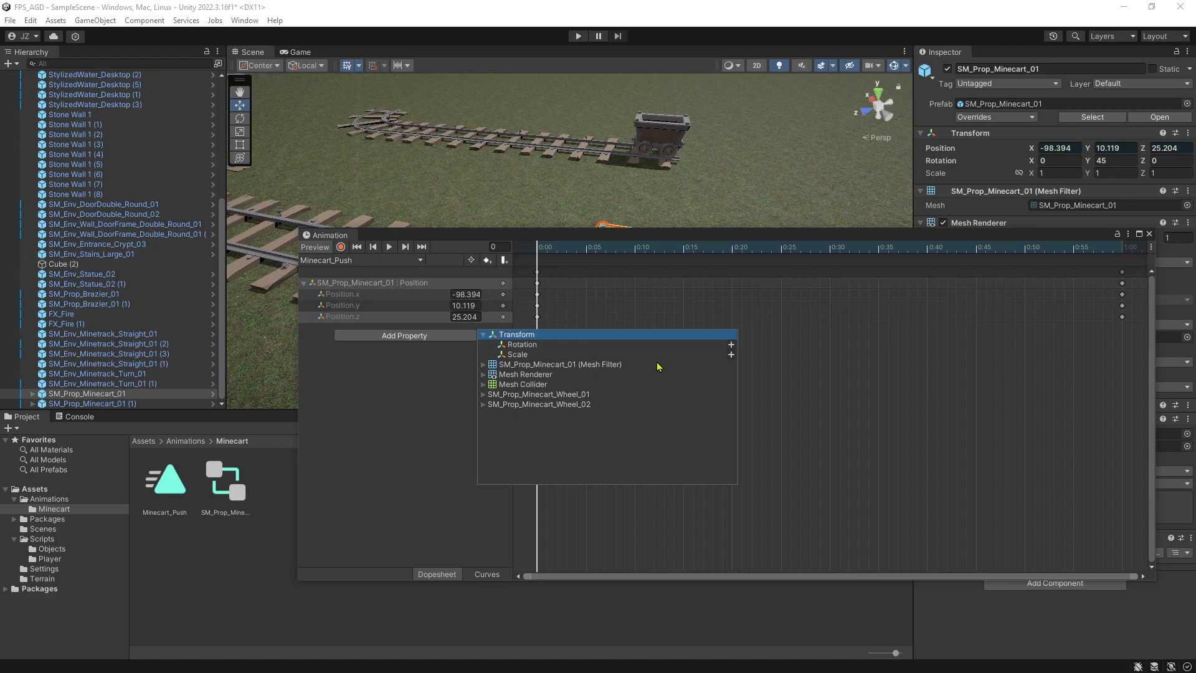
{"action": "left_click", "coordinate": [731, 344]}
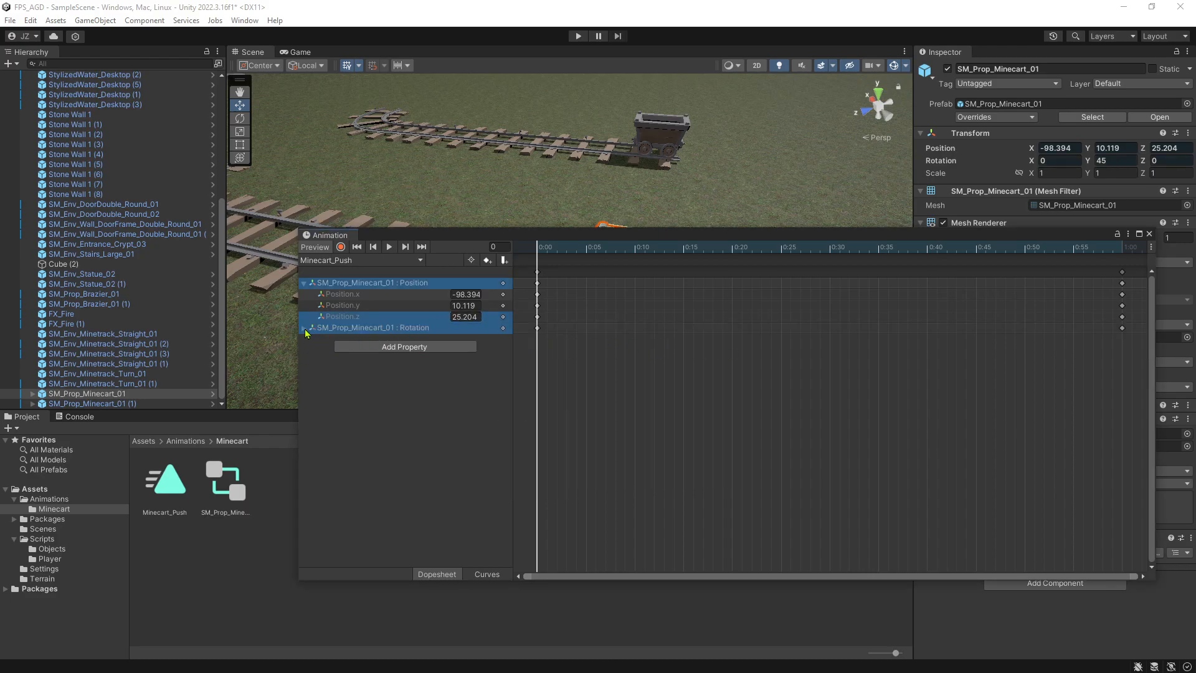
Record a new minecart position at frame 0 by sliding it along the rails to about X -91.81, Z 31.79.
{"action": "left_click_drag", "start_coordinate": [517, 236], "coordinate": [556, 389]}
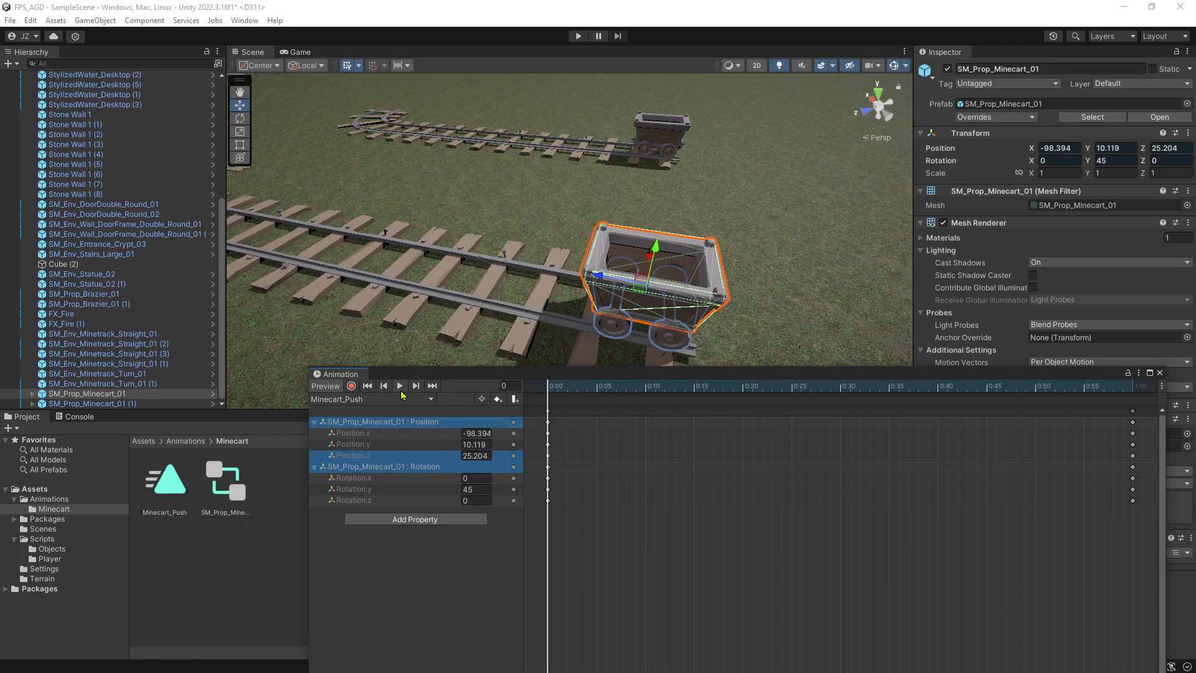
{"action": "left_click", "coordinate": [351, 386]}
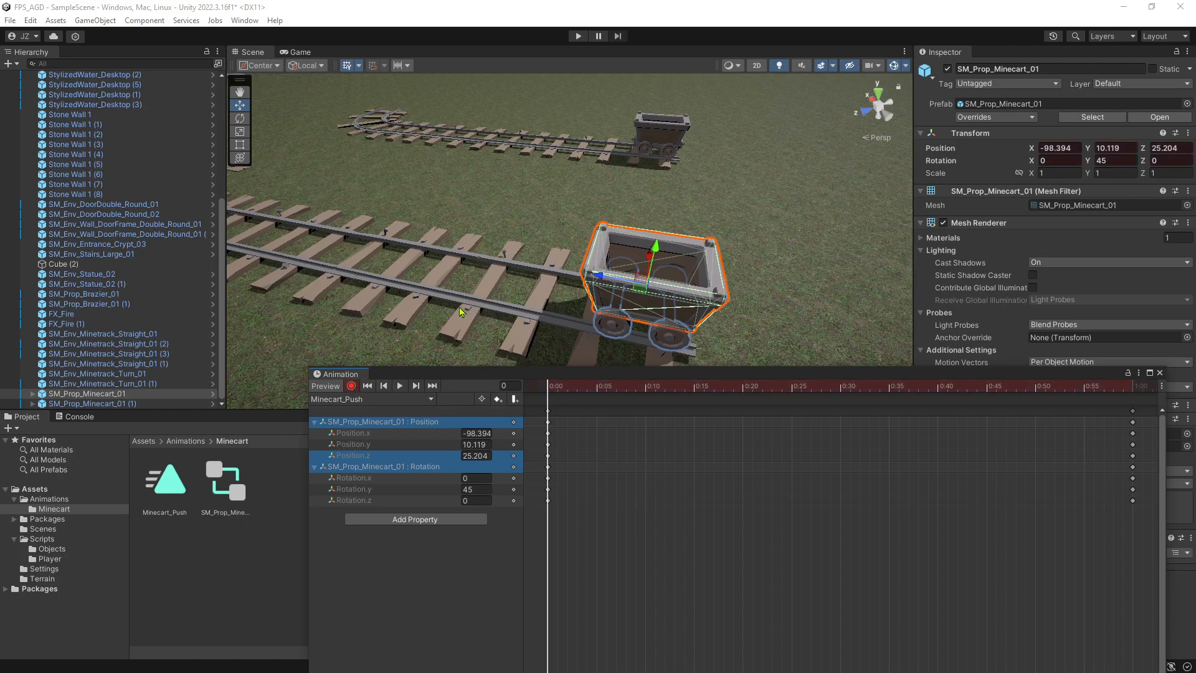
{"action": "middle_click_drag", "start_coordinate": [392, 251], "coordinate": [518, 232]}
{"action": "right_click_drag", "start_coordinate": [519, 230], "coordinate": [751, 226]}
{"action": "left_click_drag", "start_coordinate": [836, 172], "coordinate": [487, 285]}
{"action": "right_click_drag", "start_coordinate": [464, 296], "coordinate": [525, 287]}
{"action": "key", "text": "w"}
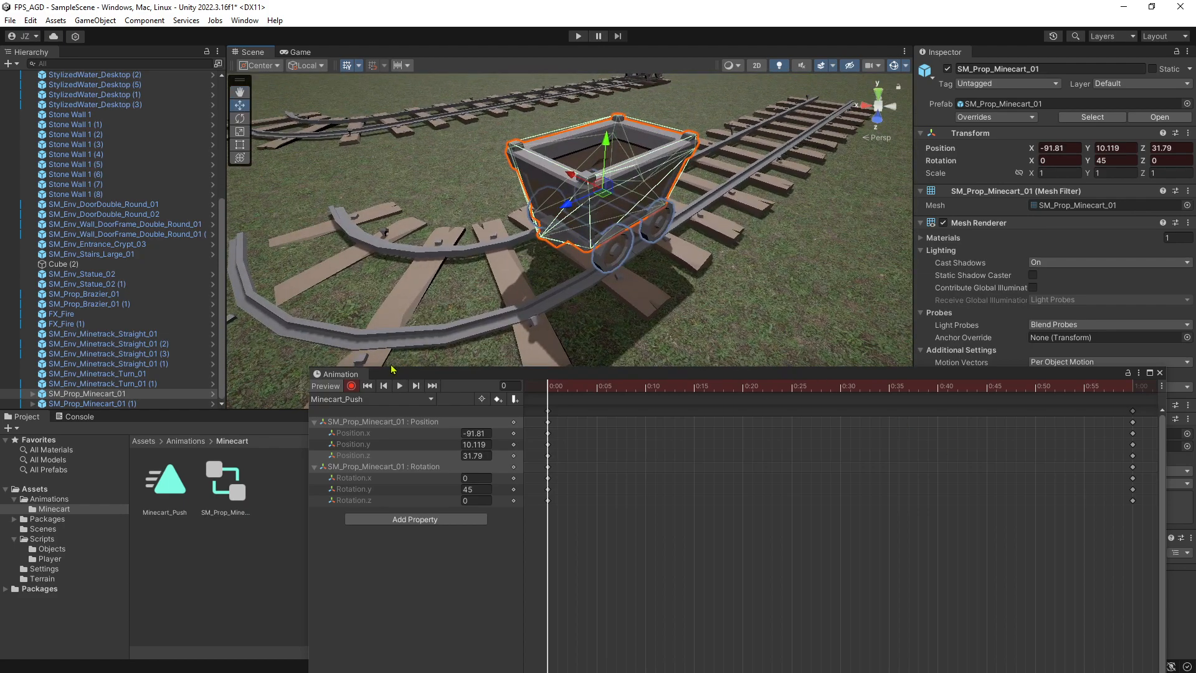
{"action": "left_click", "coordinate": [351, 385]}
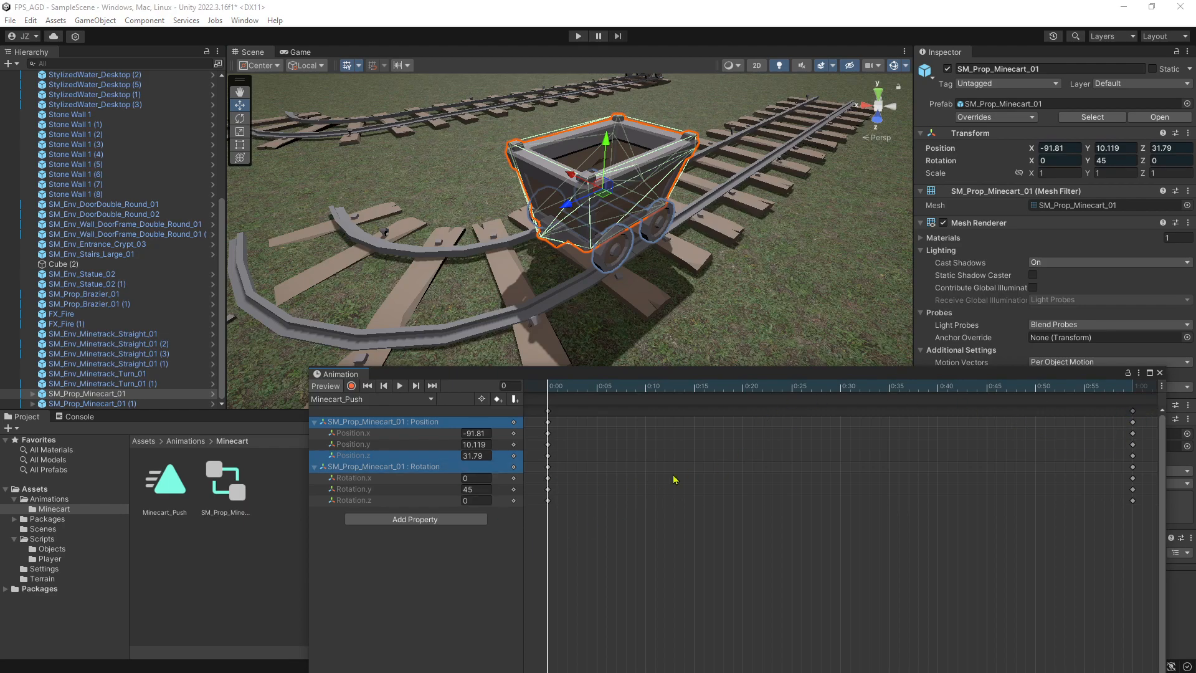
Dock the Animation window below the scene view, play and scrub the clip, and return to frame 0.
{"action": "left_click_drag", "start_coordinate": [721, 380], "coordinate": [649, 419]}
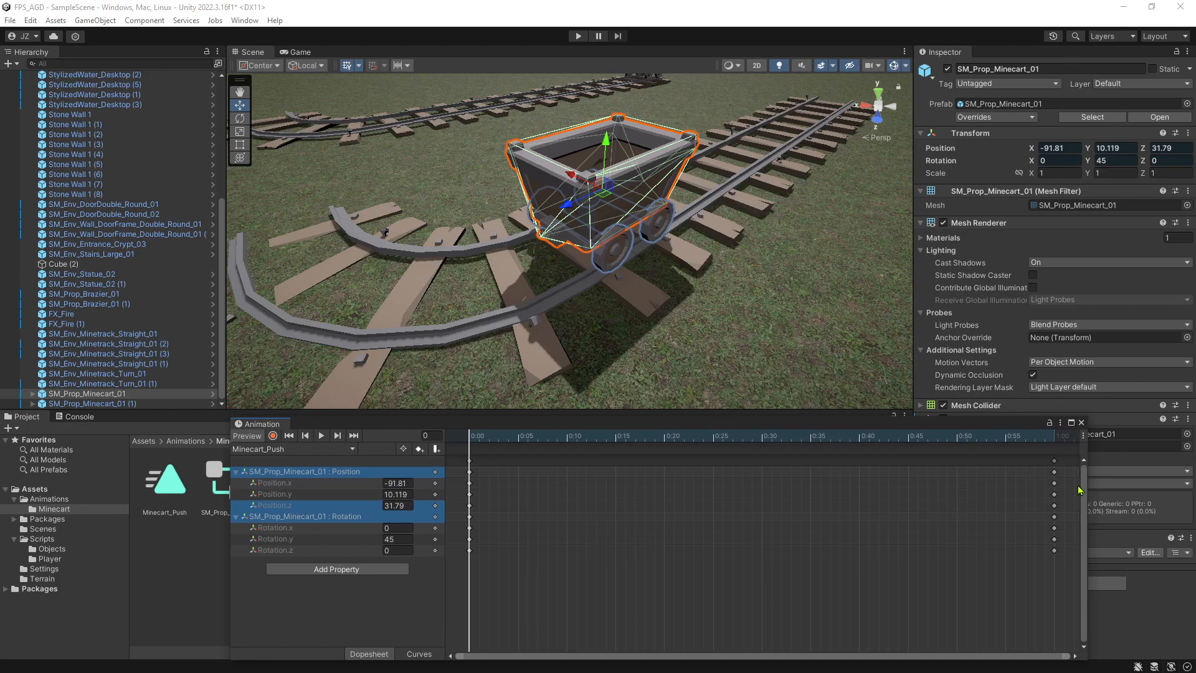
{"action": "left_click", "coordinate": [322, 436]}
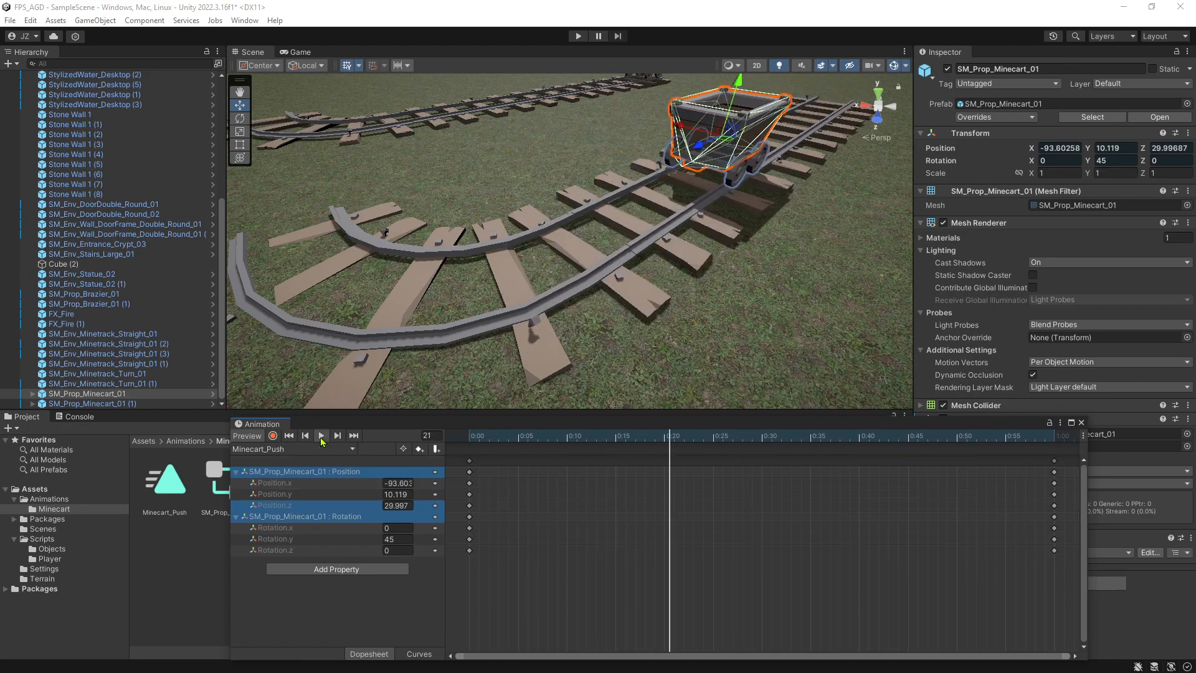
{"action": "left_click", "coordinate": [321, 438]}
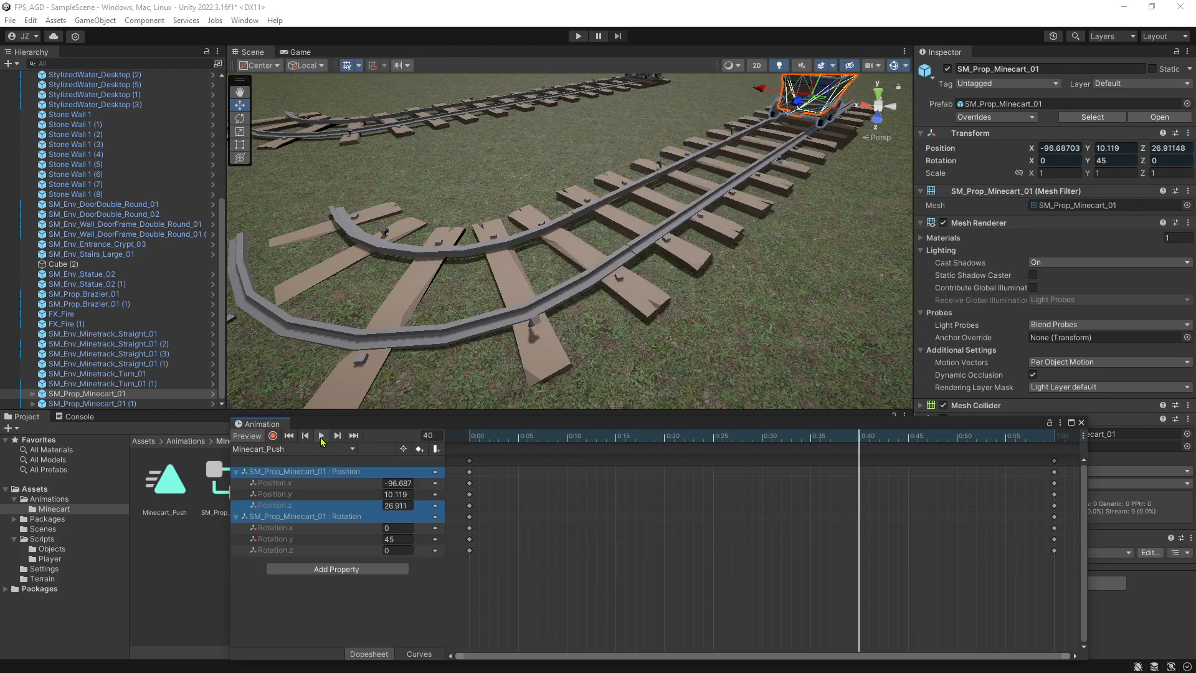
{"action": "left_click_drag", "start_coordinate": [856, 497], "coordinate": [523, 495]}
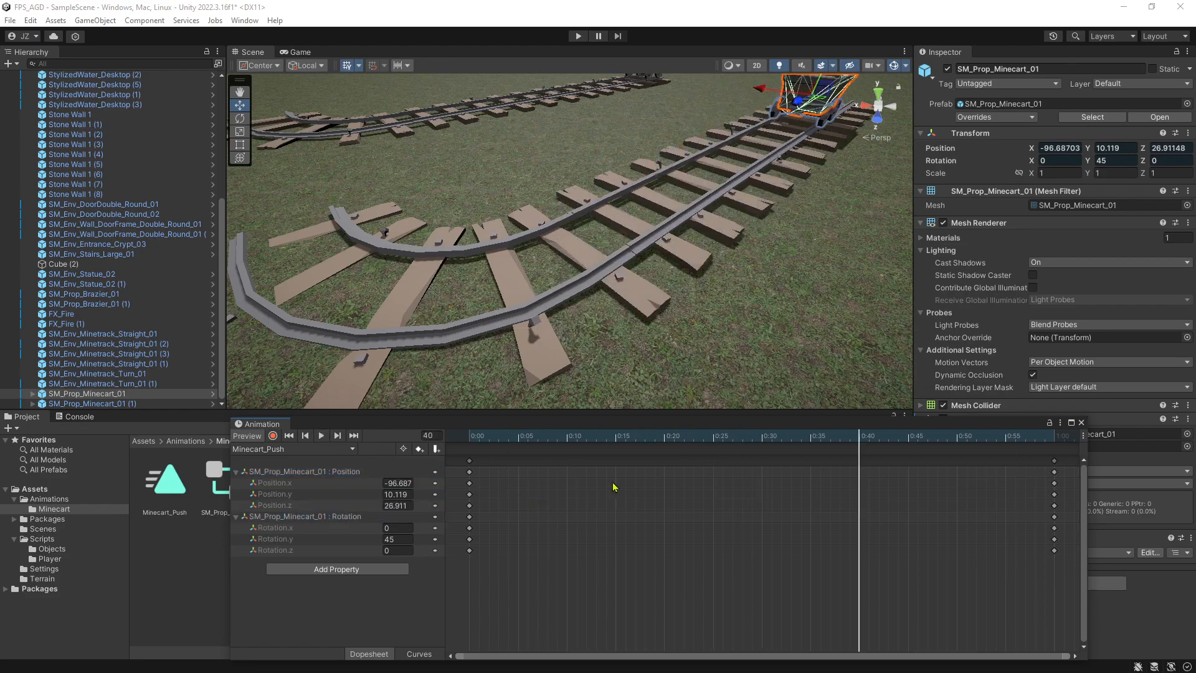
{"action": "left_click_drag", "start_coordinate": [868, 450], "coordinate": [508, 440]}
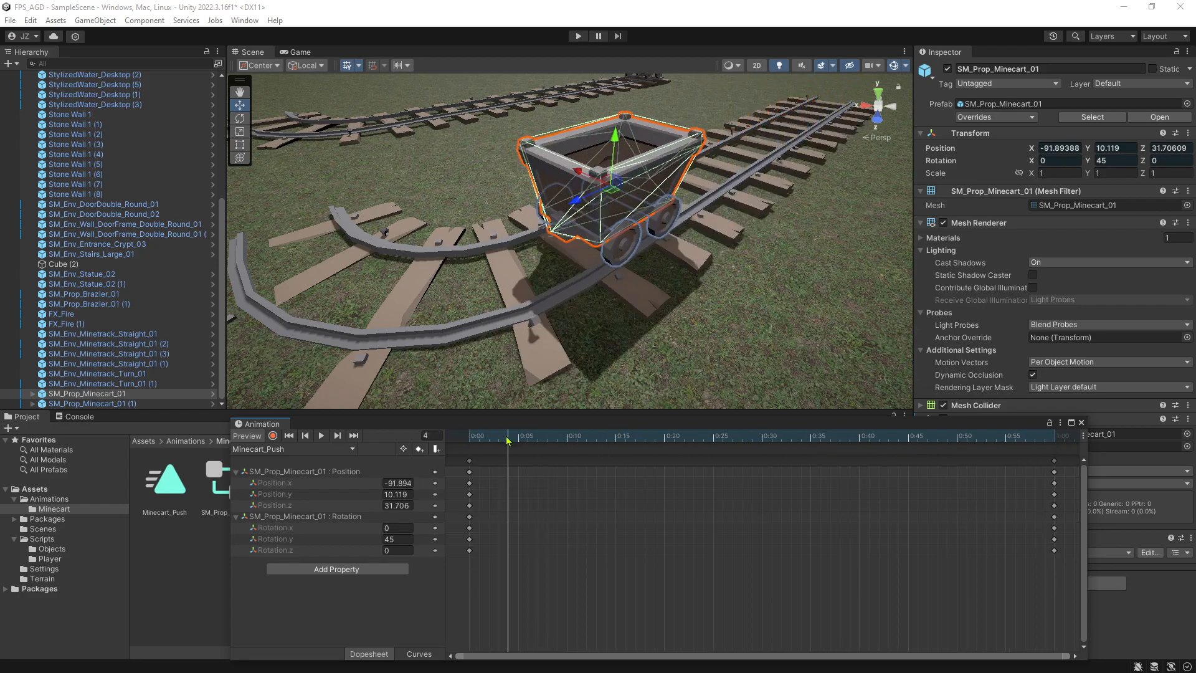
{"action": "left_click", "coordinate": [471, 444]}
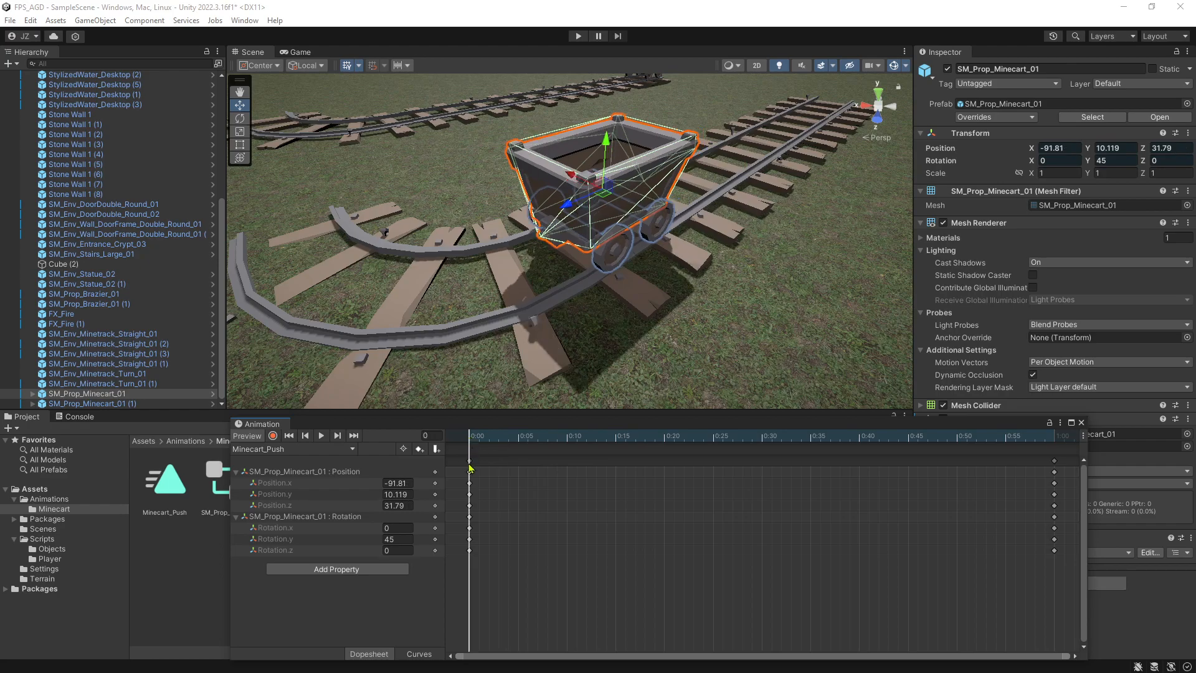
Reverse the minecart's movement by moving the end keyframes to 0:00 and the original start keyframes to 0:20.
{"action": "left_click", "coordinate": [471, 466]}
{"action": "left_click_drag", "start_coordinate": [471, 464], "coordinate": [899, 485]}
{"action": "left_click_drag", "start_coordinate": [1006, 479], "coordinate": [1007, 480]}
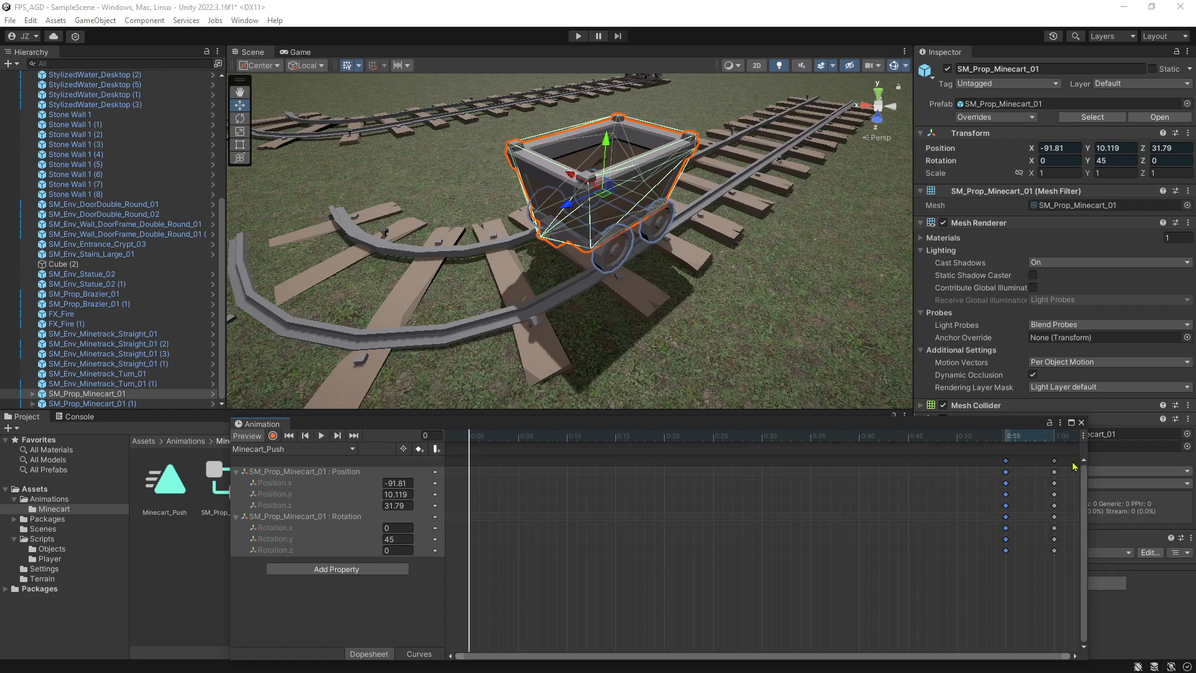
{"action": "left_click_drag", "start_coordinate": [479, 460], "coordinate": [476, 460]}
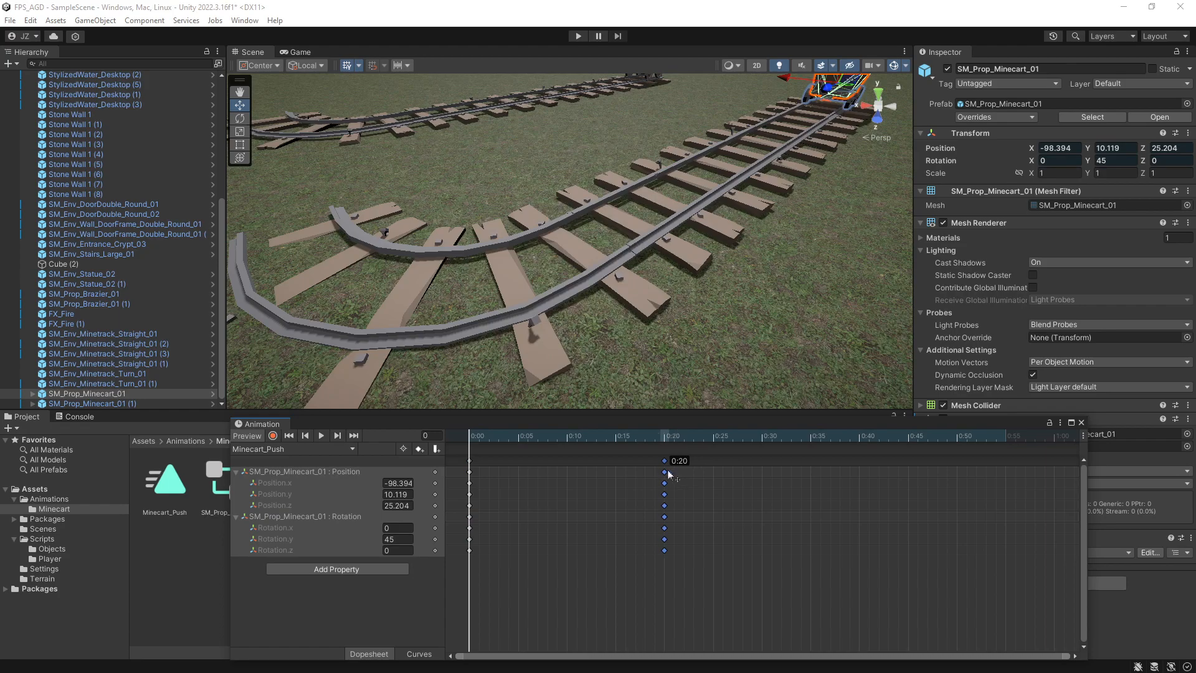
{"action": "left_click_drag", "start_coordinate": [669, 474], "coordinate": [669, 474]}
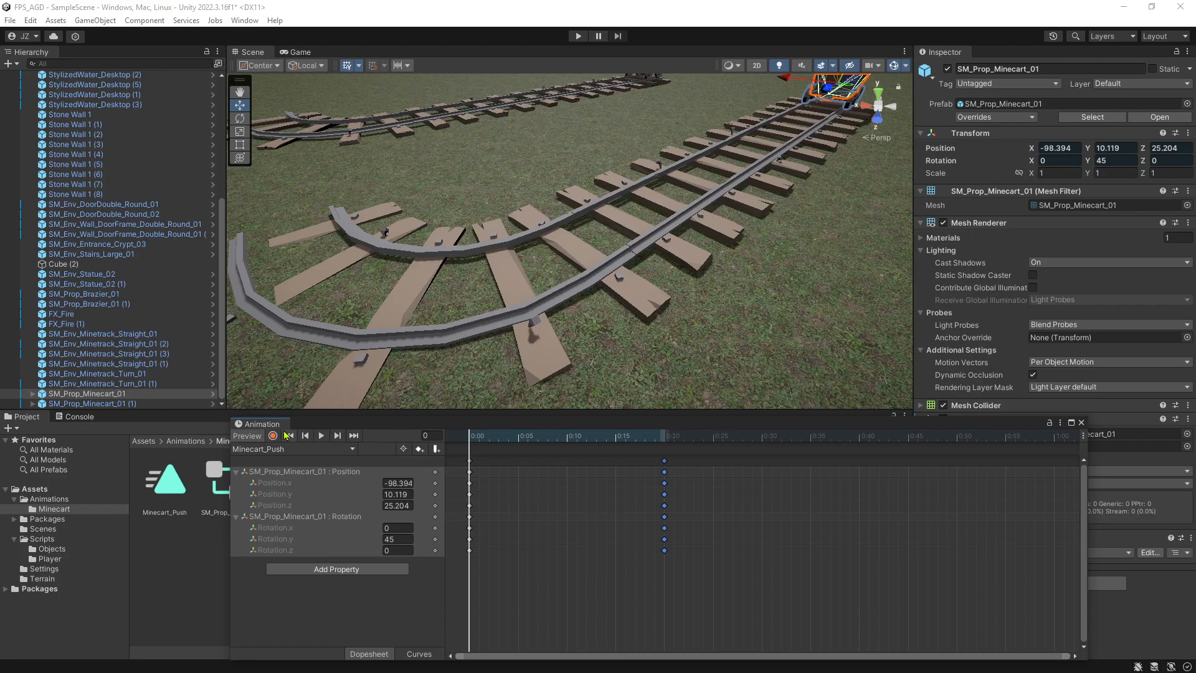
Preview the shortened clip and move its end keyframes to 1:00, returning the playhead to frame 0.
{"action": "left_click", "coordinate": [322, 435]}
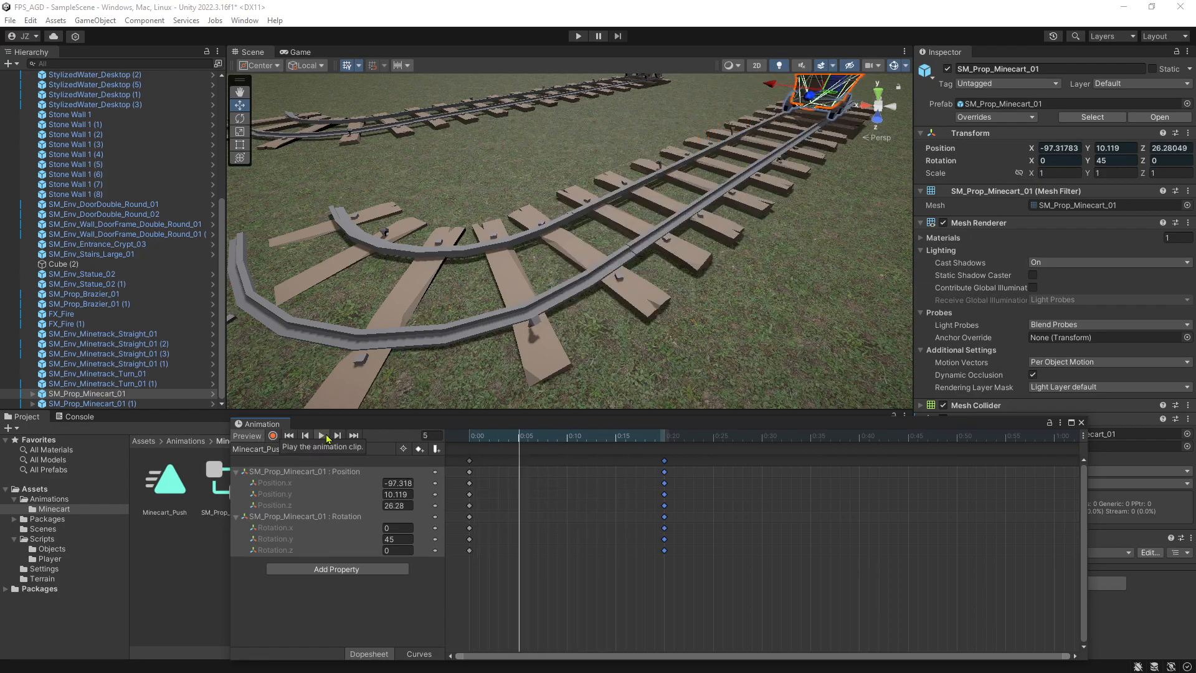
{"action": "right_click", "coordinate": [755, 468]}
{"action": "left_click", "coordinate": [671, 441]}
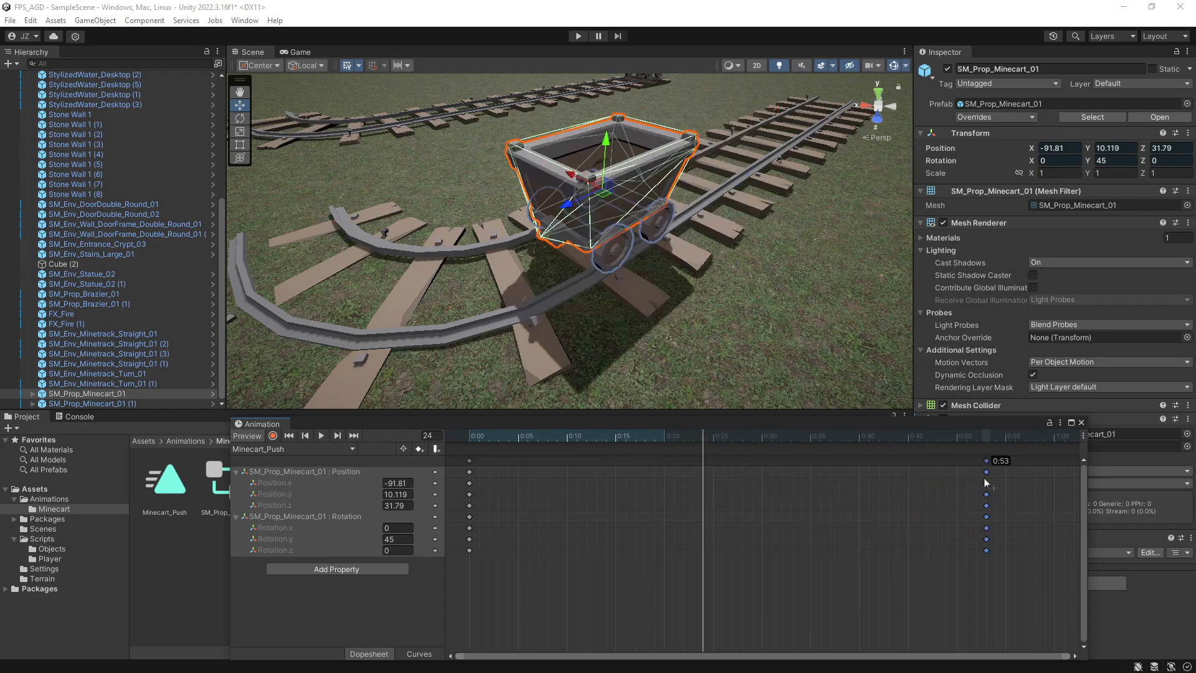
{"action": "left_click_drag", "start_coordinate": [1057, 481], "coordinate": [1055, 482]}
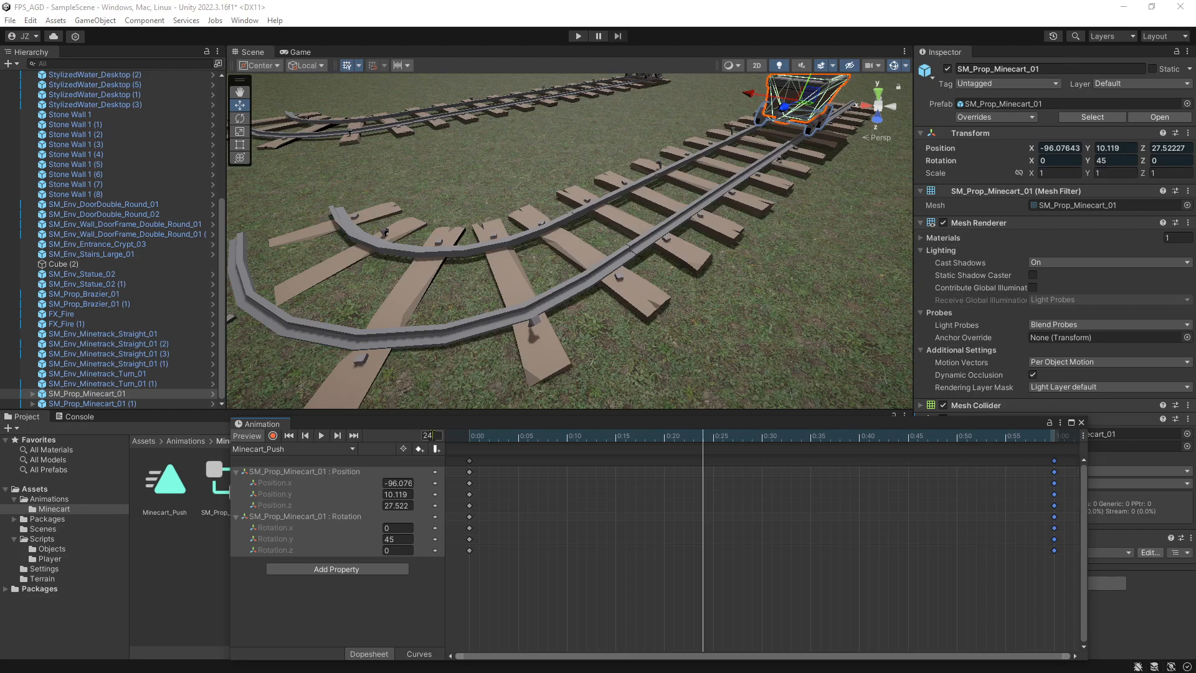
{"action": "left_click", "coordinate": [720, 505]}
{"action": "left_click_drag", "start_coordinate": [711, 459], "coordinate": [468, 438]}
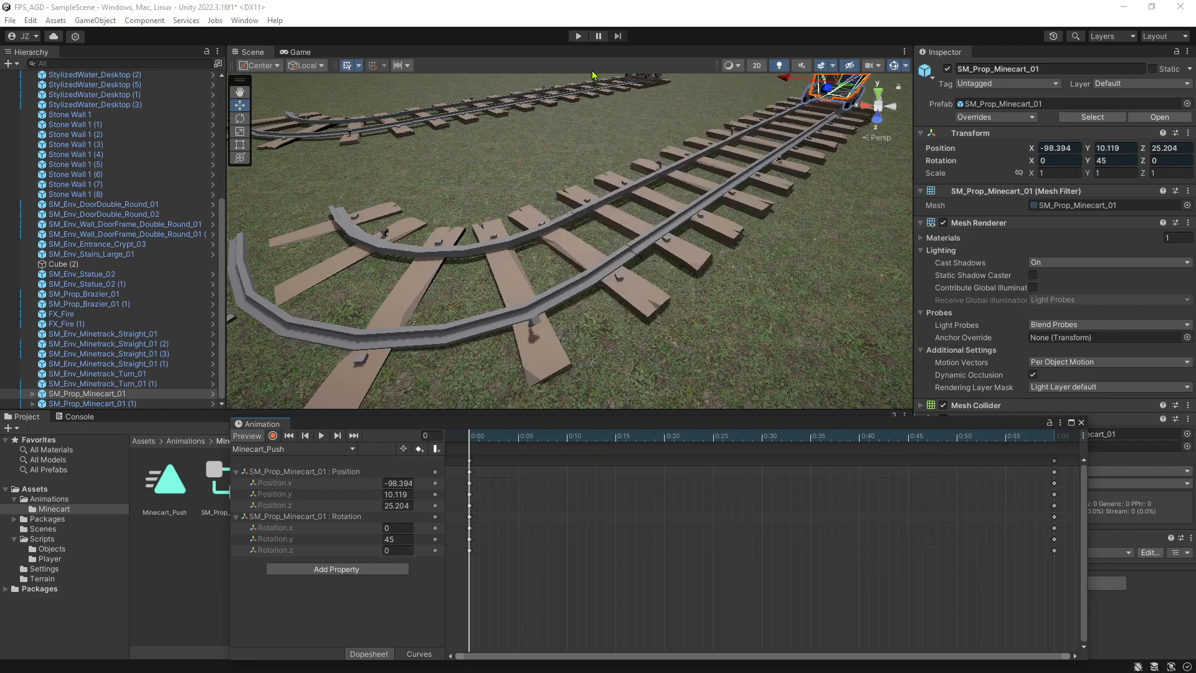
Briefly enter and exit Play mode, and select the Minecart_Push clip asset to show its settings.
{"action": "left_click", "coordinate": [579, 37]}
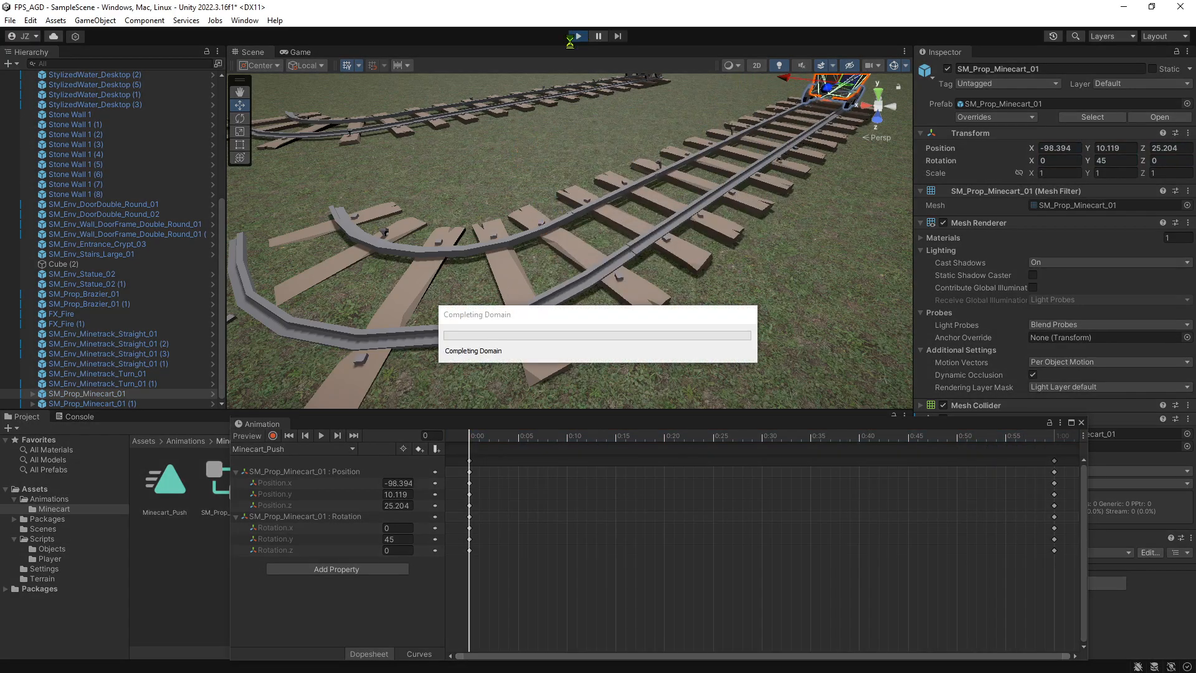
{"action": "left_click", "coordinate": [576, 38]}
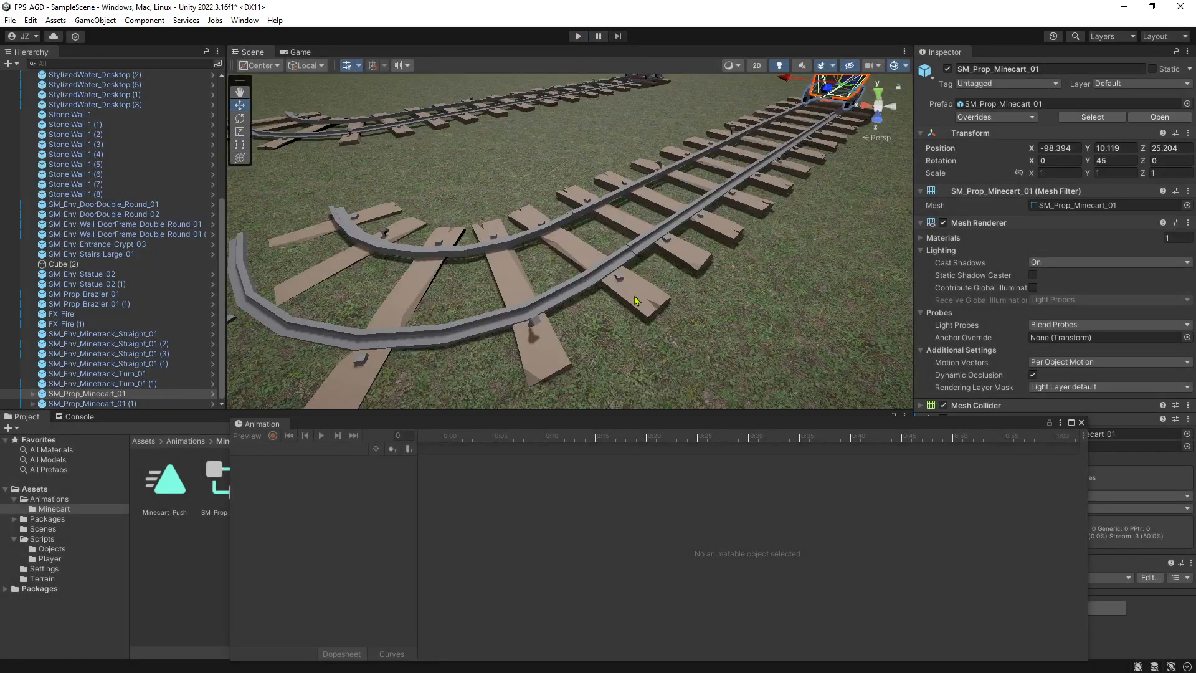
{"action": "left_click", "coordinate": [103, 395]}
{"action": "left_click", "coordinate": [179, 481]}
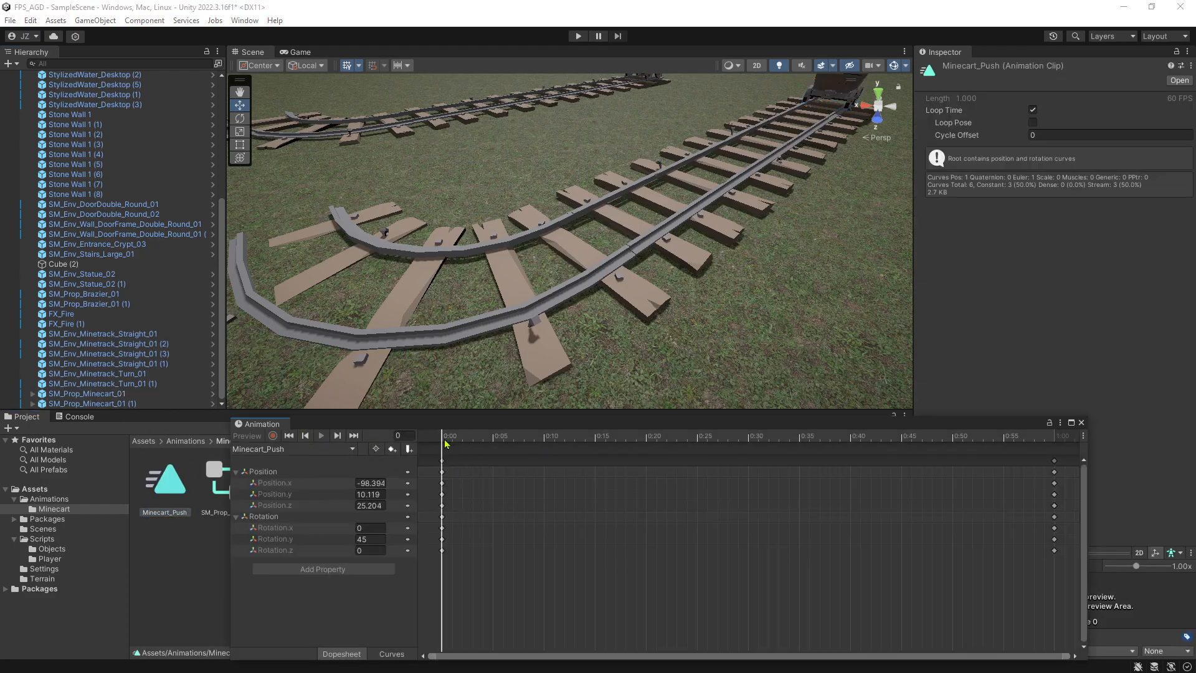
Check the clip's end keyframe, return to frame 0, select the minecart in the scene and play its animation.
{"action": "left_click", "coordinate": [337, 436]}
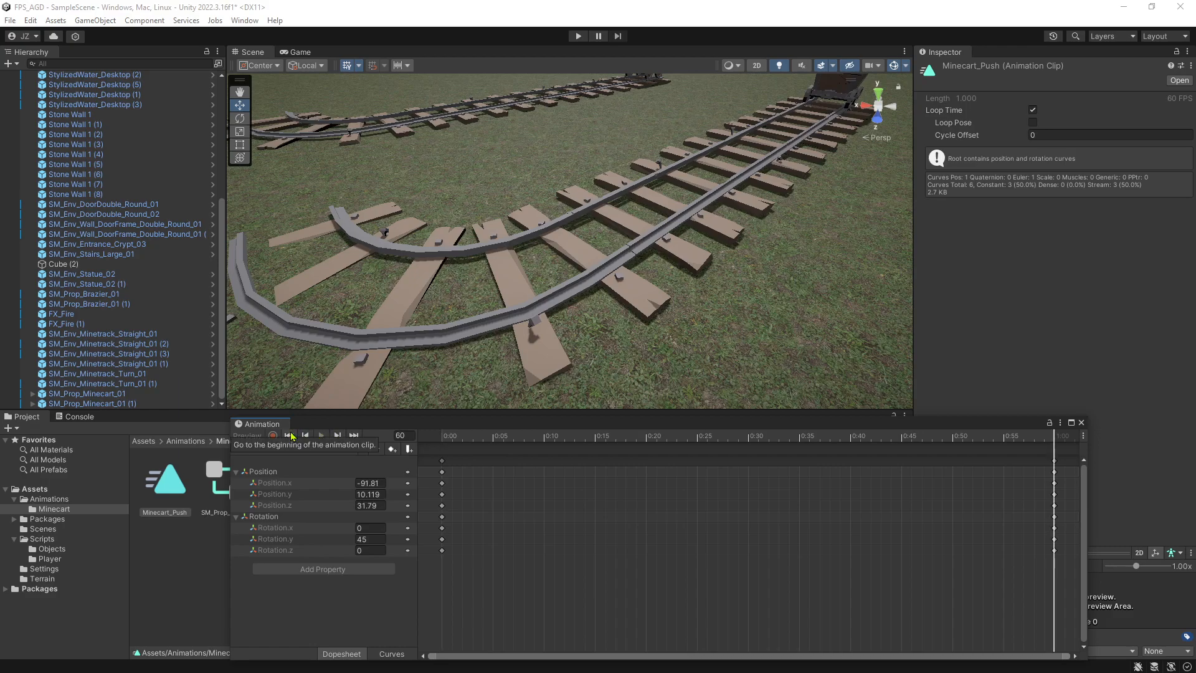
{"action": "left_click_drag", "start_coordinate": [471, 436], "coordinate": [454, 438]}
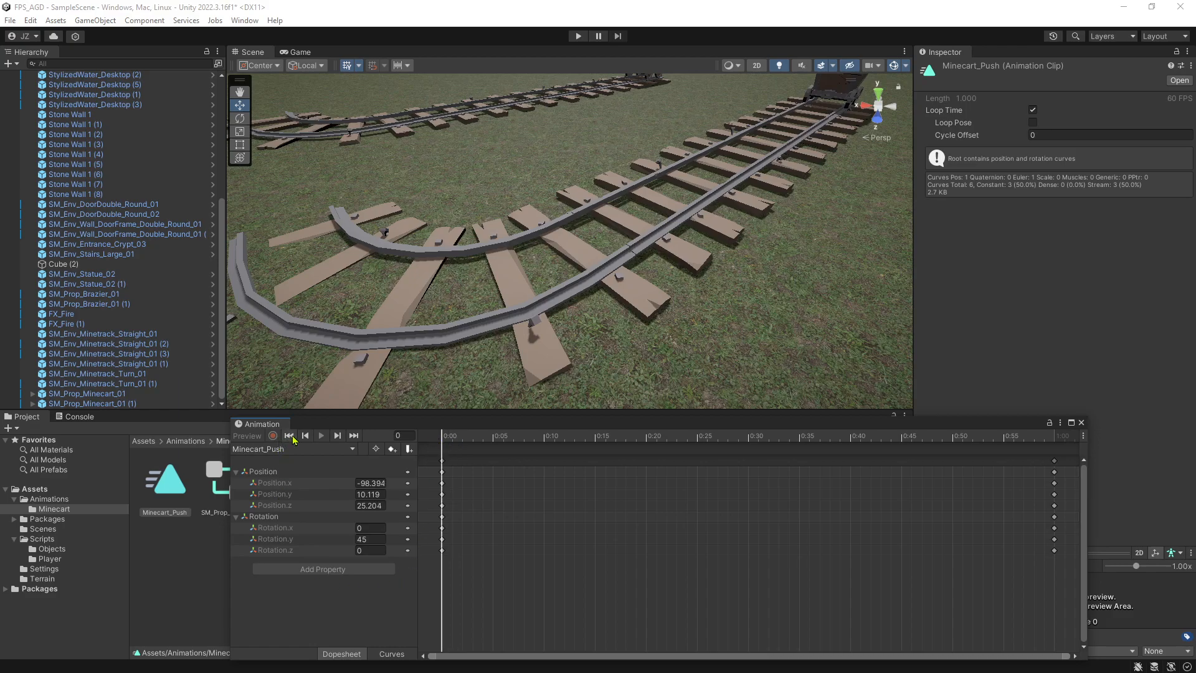
{"action": "left_click", "coordinate": [836, 89]}
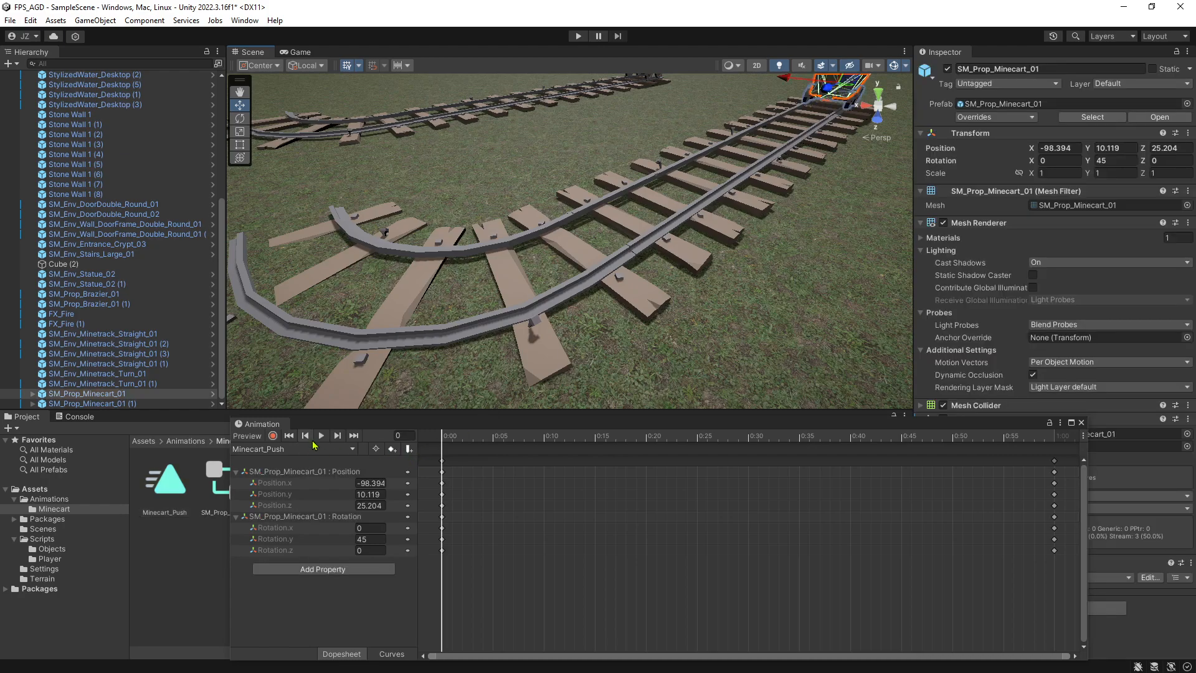
{"action": "left_click", "coordinate": [327, 437]}
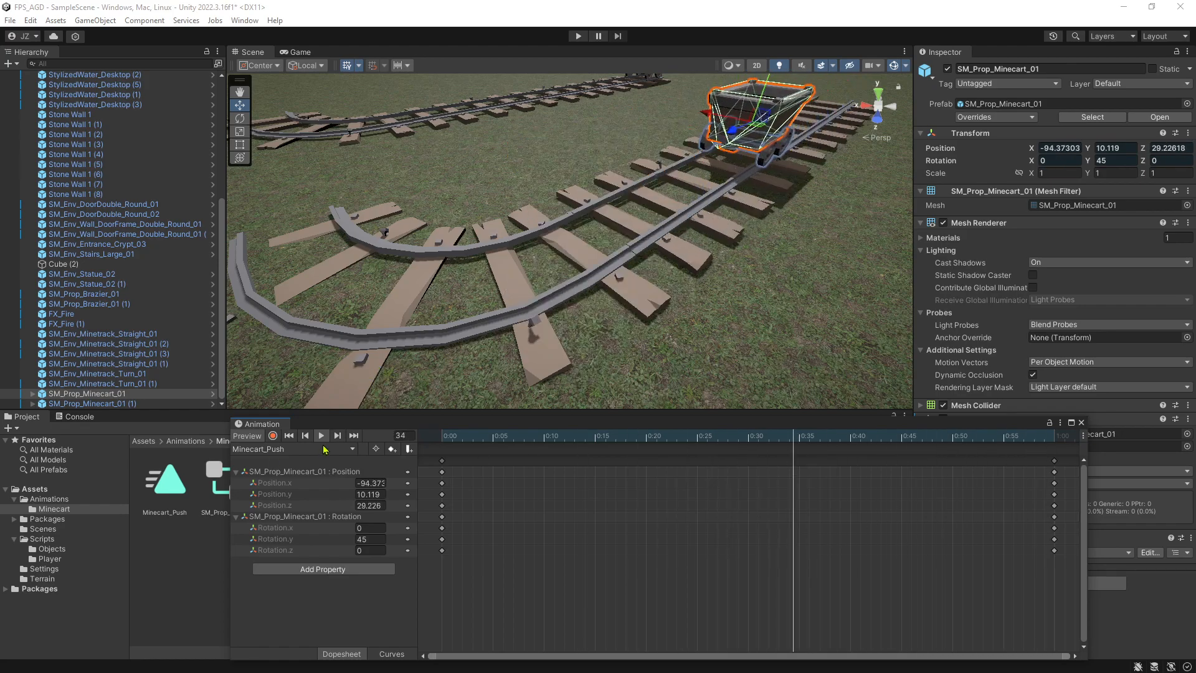
Record a new Position keyframe at 1:20 with the minecart moved onto the curve, about X -90.751, Z 32.849.
{"action": "middle_click_drag", "start_coordinate": [863, 500], "coordinate": [662, 443]}
{"action": "left_click_drag", "start_coordinate": [964, 443], "coordinate": [1007, 443]}
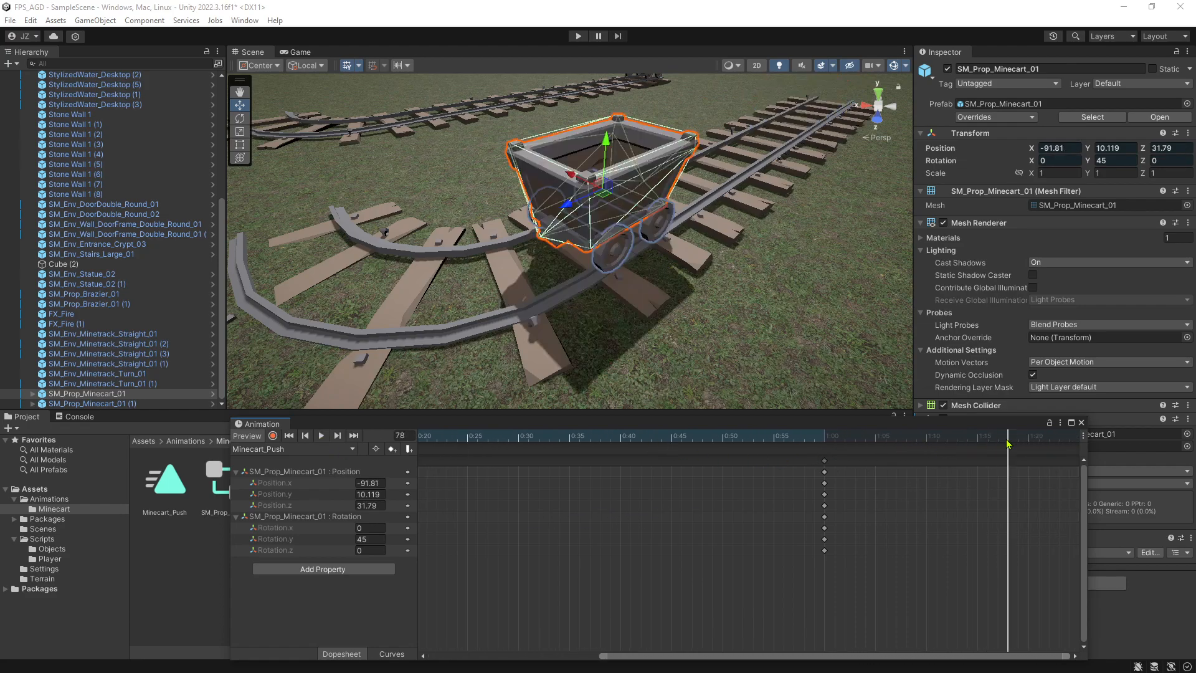
{"action": "middle_click_drag", "start_coordinate": [1037, 494], "coordinate": [891, 437]}
{"action": "left_click_drag", "start_coordinate": [914, 426], "coordinate": [866, 428]}
{"action": "left_click", "coordinate": [269, 435]}
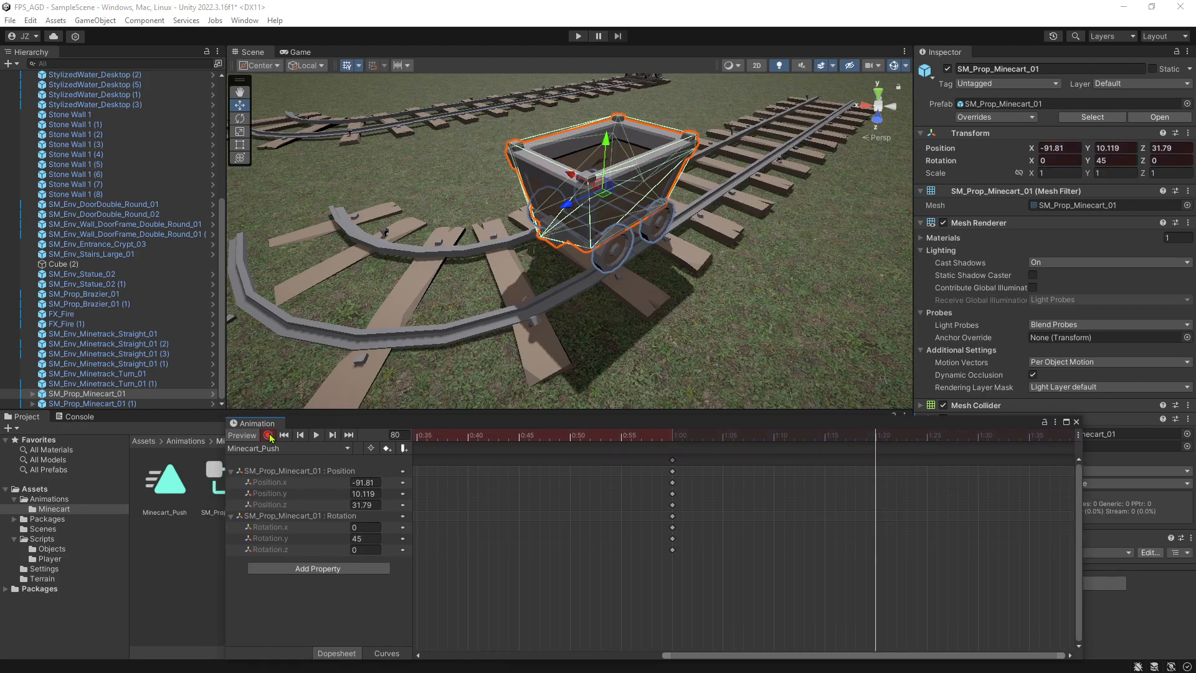
{"action": "left_click_drag", "start_coordinate": [568, 209], "coordinate": [389, 235]}
Set the minecart's Y rotation to 90 in the 1:20 keyframe.
{"action": "right_click_drag", "start_coordinate": [493, 322], "coordinate": [745, 376]}
{"action": "key", "text": "a"}
{"action": "key", "text": "s"}
{"action": "key", "text": "w"}
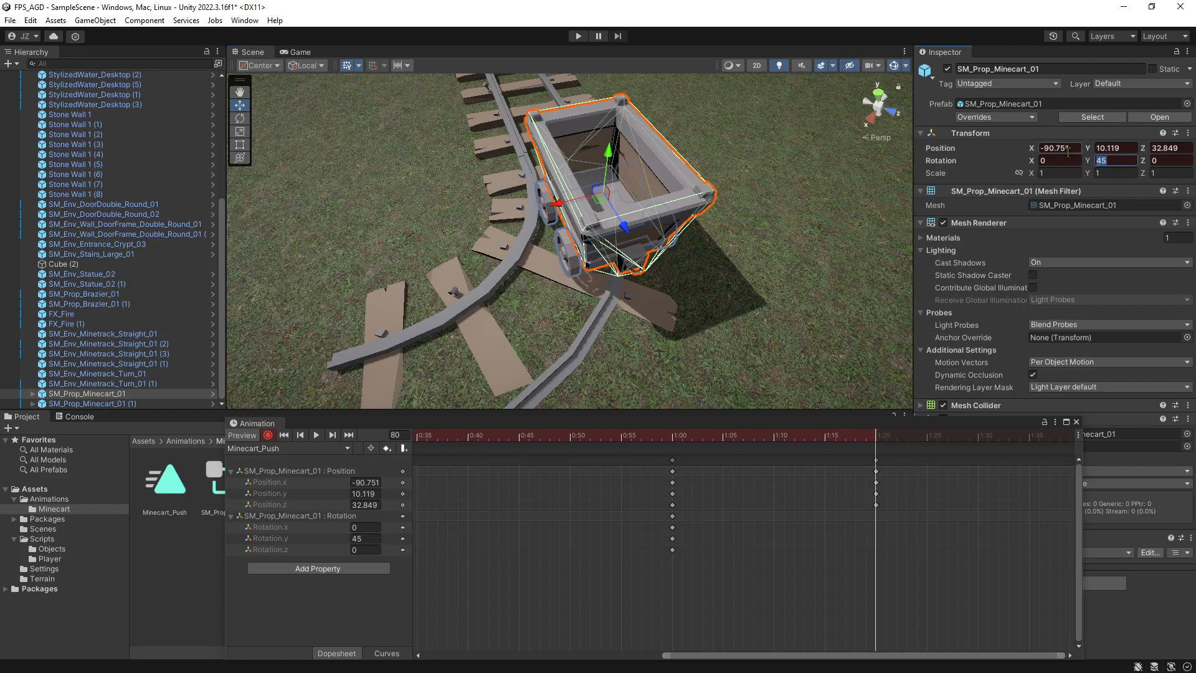
{"action": "type", "text": "90"}
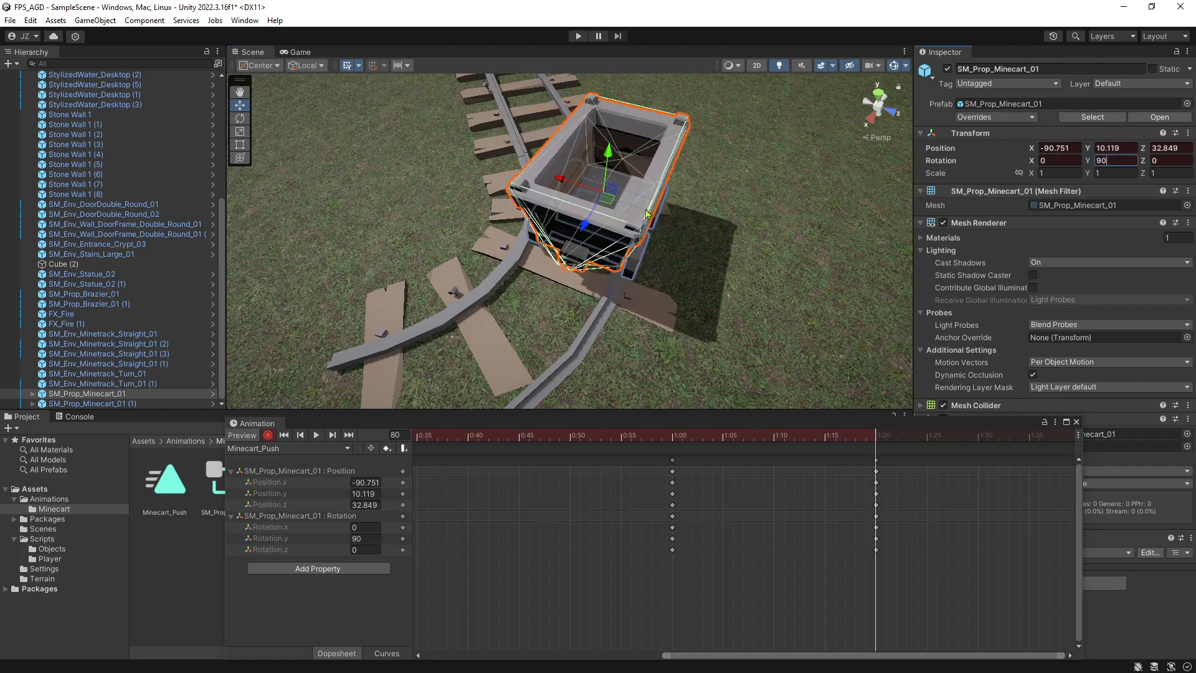
Align the minecart's wheels with the curved rails at 1:20, about X -90.105, Z 32.672, and stop recording.
{"action": "left_click_drag", "start_coordinate": [604, 204], "coordinate": [730, 238]}
{"action": "key", "text": "a"}
{"action": "right_click_drag", "start_coordinate": [730, 238], "coordinate": [822, 234]}
{"action": "key", "text": "w"}
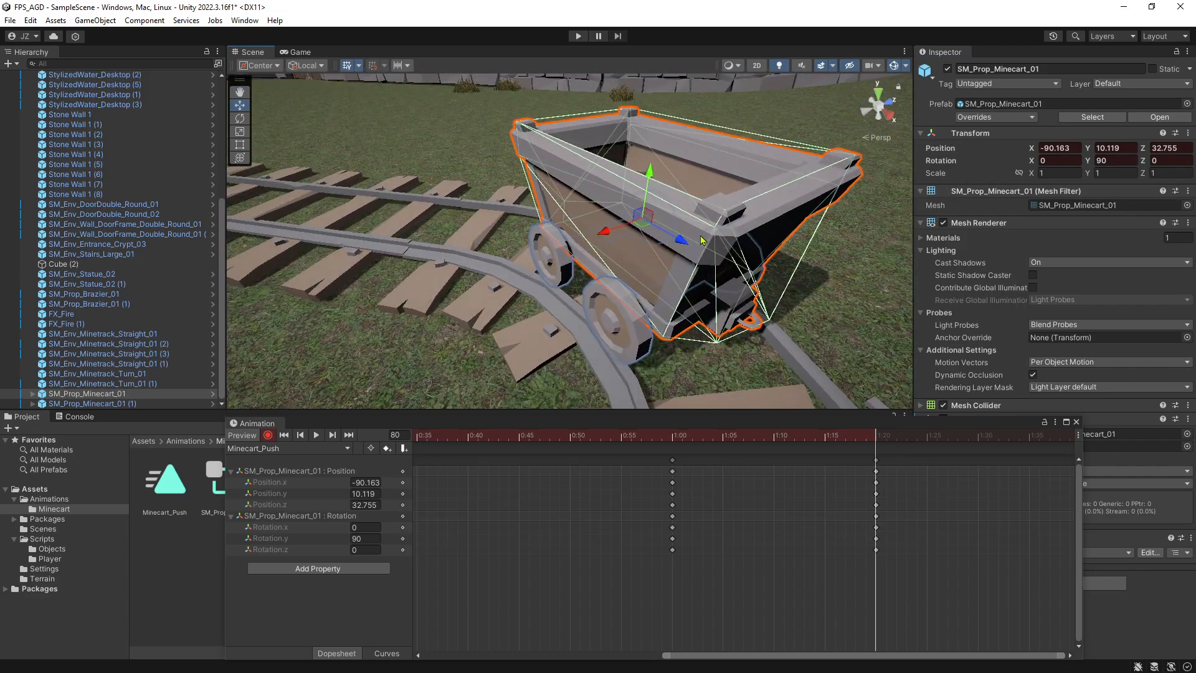
{"action": "left_click_drag", "start_coordinate": [645, 232], "coordinate": [633, 248]}
{"action": "right_click_drag", "start_coordinate": [741, 302], "coordinate": [579, 284]}
{"action": "key", "text": "d"}
{"action": "key", "text": "a"}
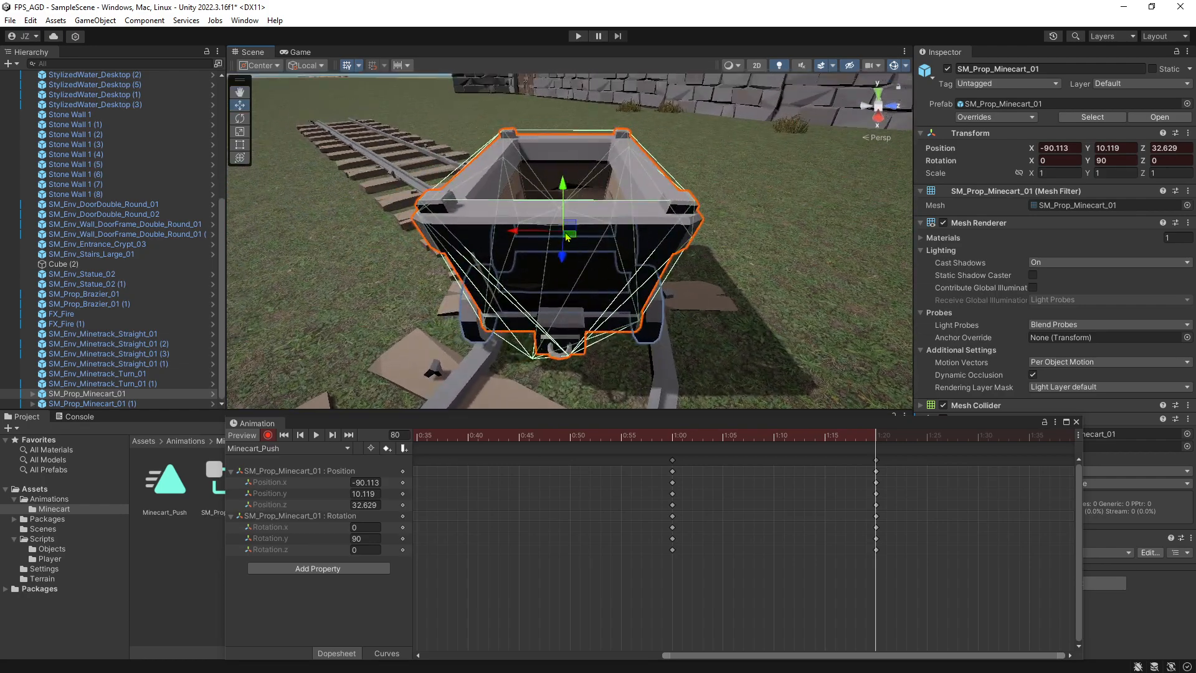
{"action": "left_click_drag", "start_coordinate": [571, 237], "coordinate": [578, 240]}
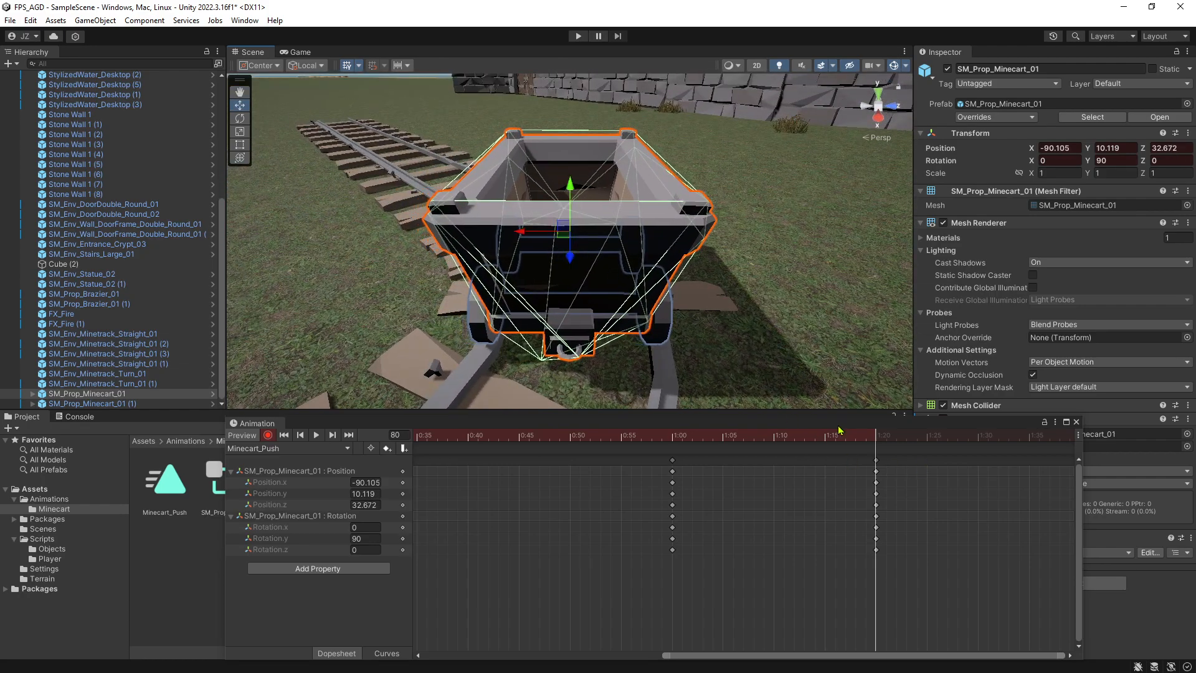
{"action": "left_click", "coordinate": [268, 436]}
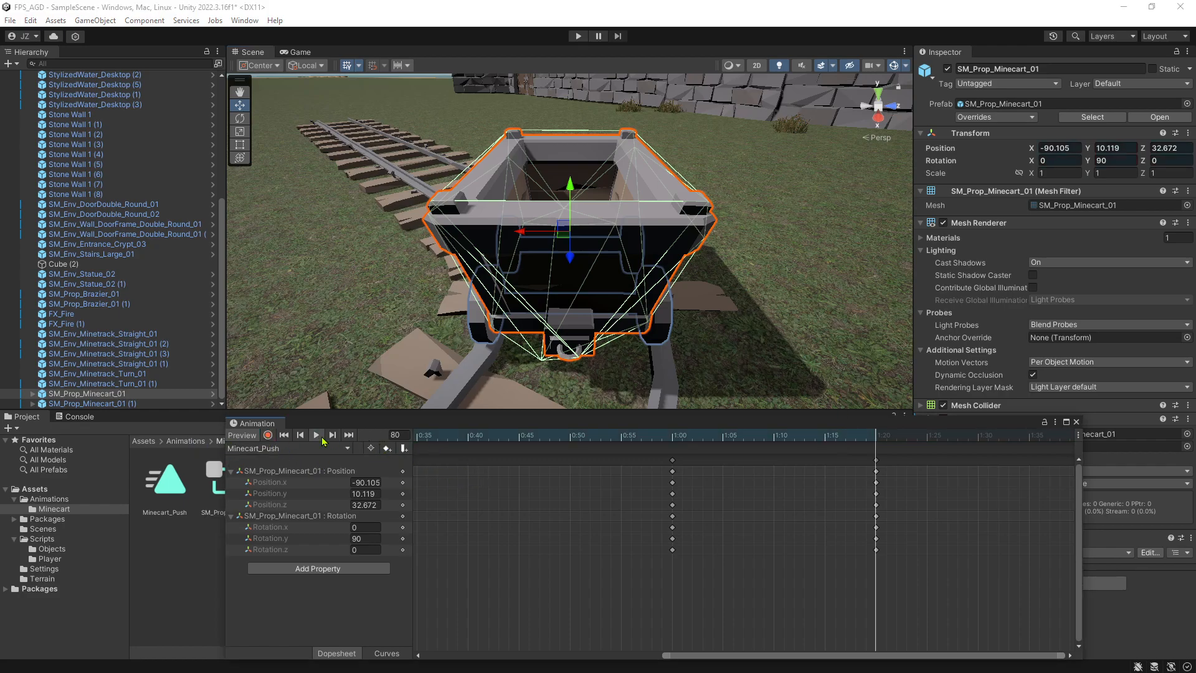
Play the extended clip and watch from several angles how the minecart enters the curve.
{"action": "left_click", "coordinate": [316, 436]}
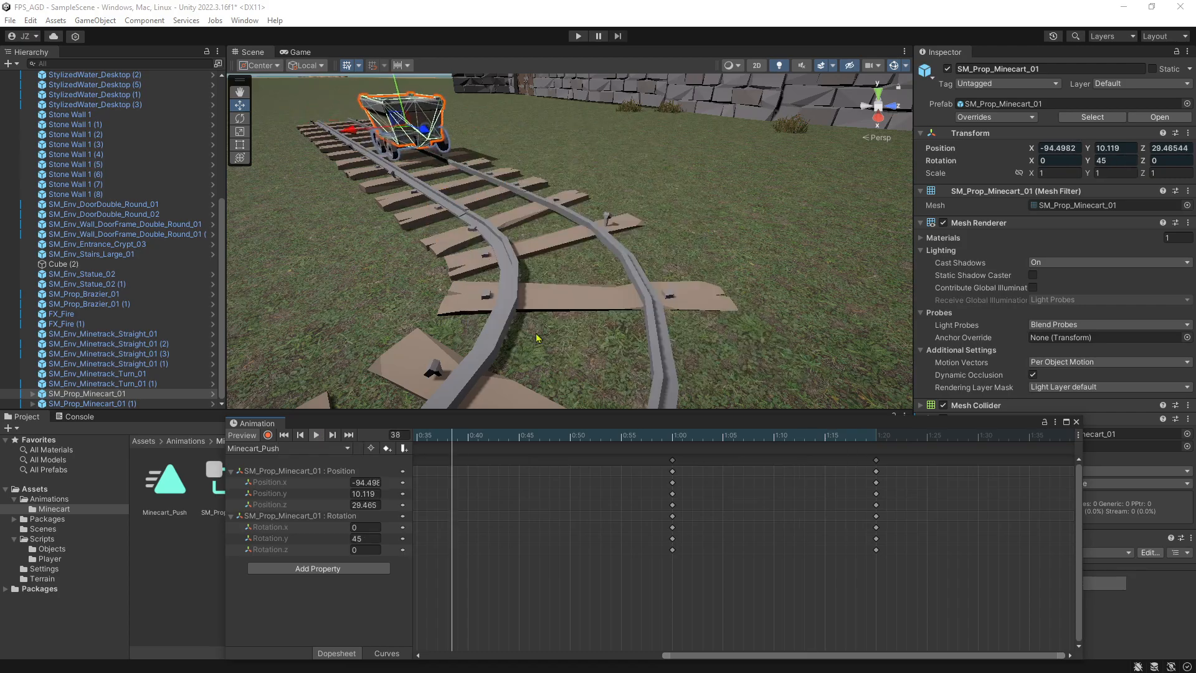
{"action": "key", "text": "d"}
{"action": "right_click_drag", "start_coordinate": [779, 208], "coordinate": [463, 210]}
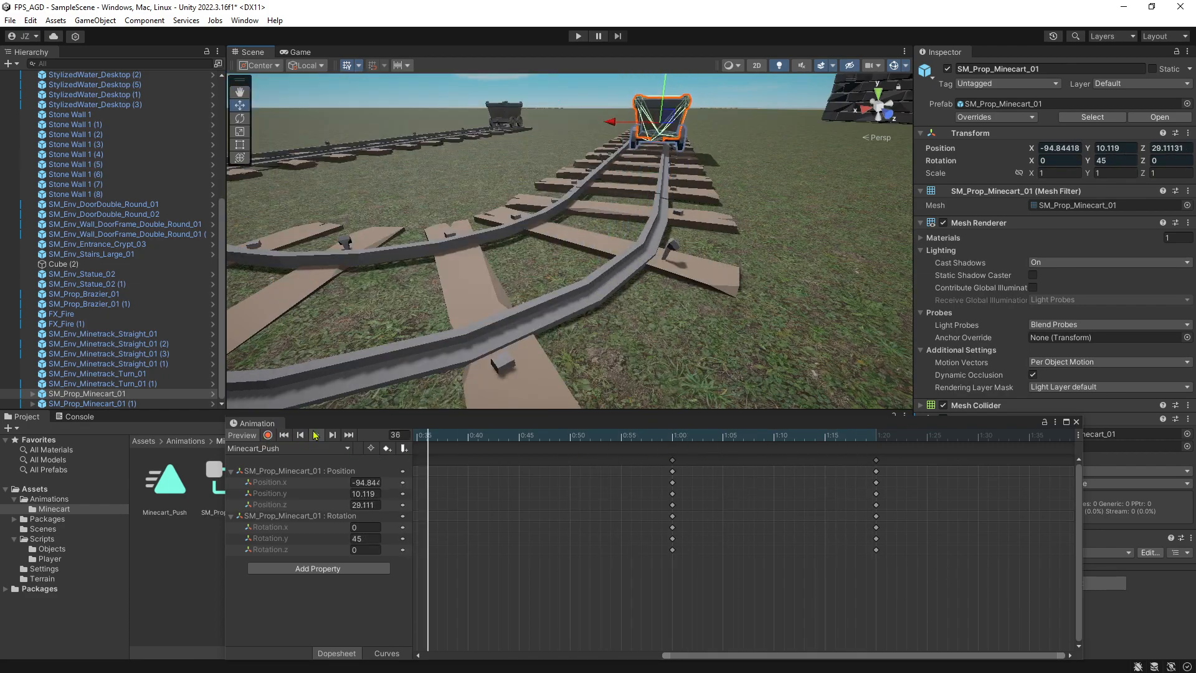
{"action": "left_click", "coordinate": [316, 435]}
{"action": "right_click_drag", "start_coordinate": [697, 212], "coordinate": [709, 203]}
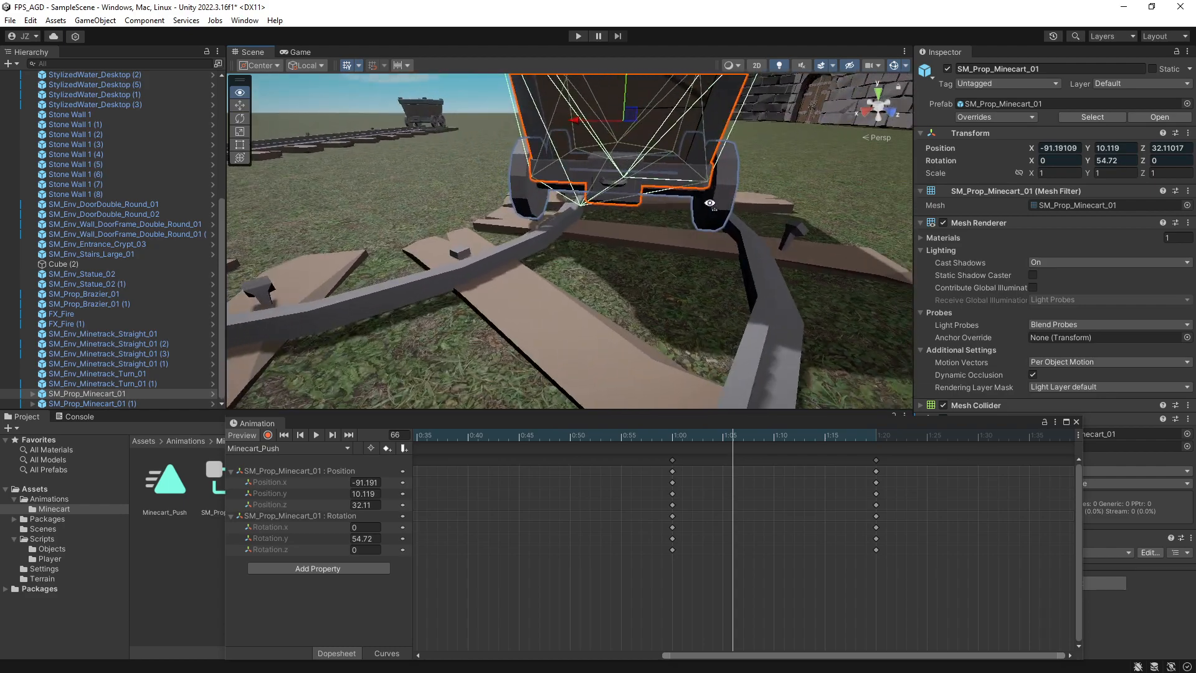
{"action": "key", "text": "f"}
Record a Position keyframe at frame 65 with the minecart shifted onto the rails, about X -91.401, Z 32.184.
{"action": "left_click", "coordinate": [724, 438]}
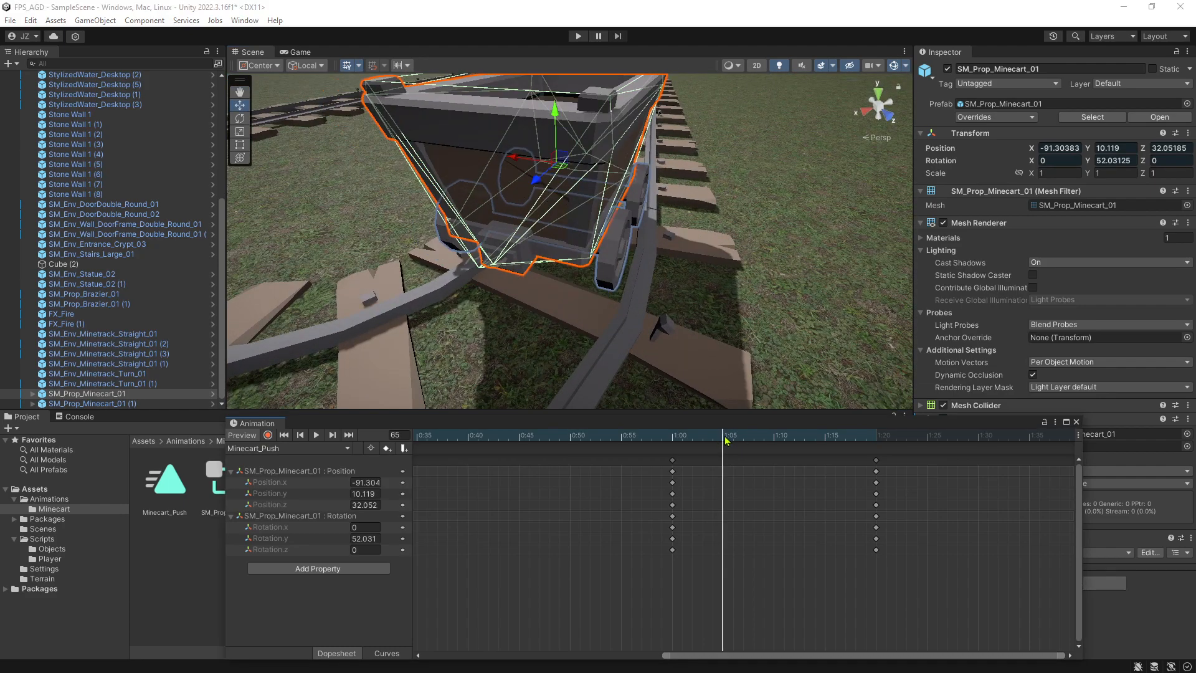
{"action": "left_click", "coordinate": [267, 435]}
{"action": "left_click_drag", "start_coordinate": [565, 167], "coordinate": [592, 175]}
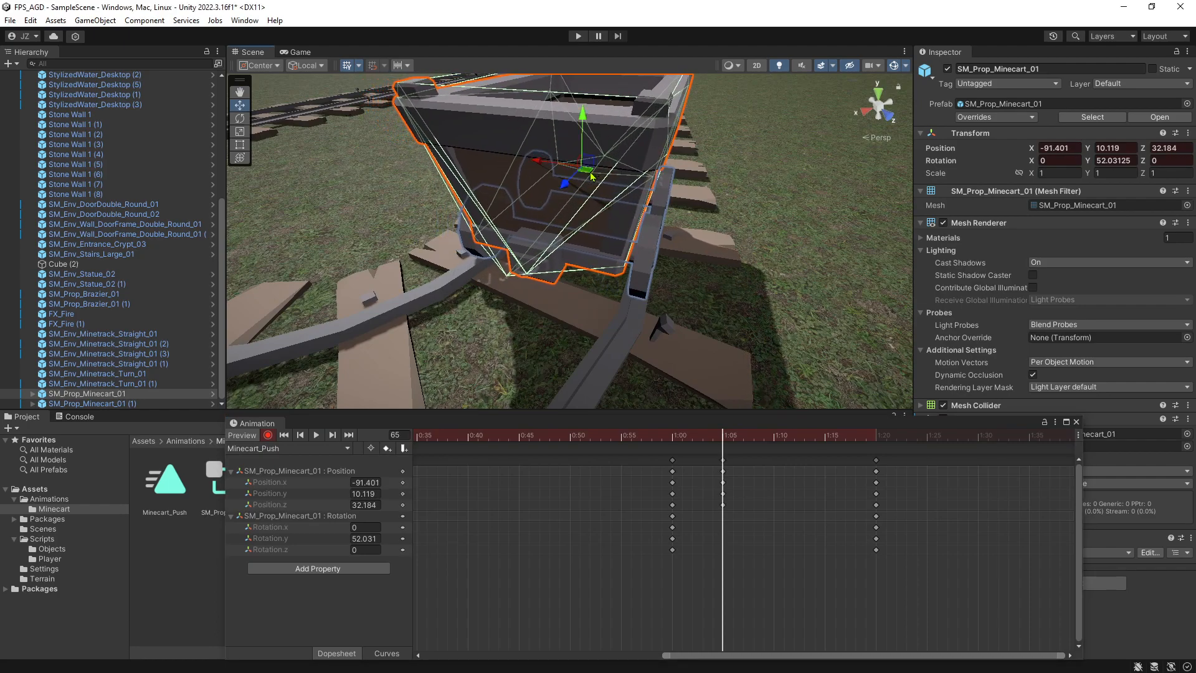
{"action": "left_click", "coordinate": [267, 435]}
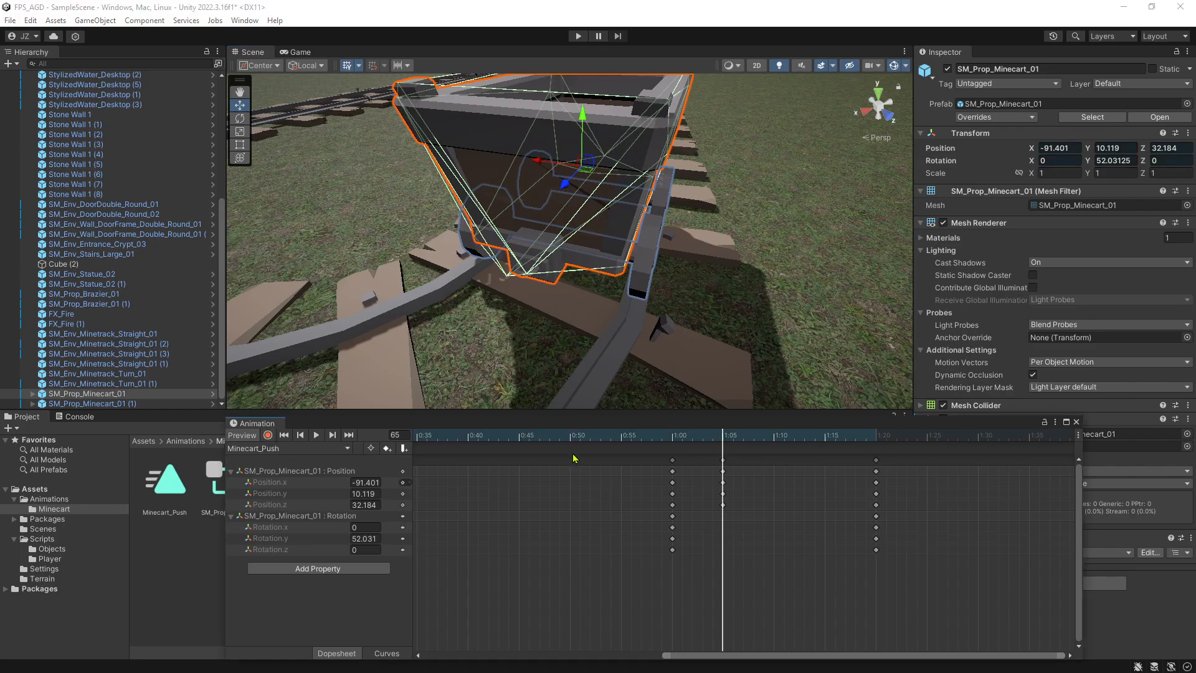
Play the corrected clip while viewing the curved track from above.
{"action": "left_click", "coordinate": [315, 435]}
{"action": "right_click_drag", "start_coordinate": [518, 310], "coordinate": [682, 312]}
{"action": "key", "text": "s"}
{"action": "key", "text": "w"}
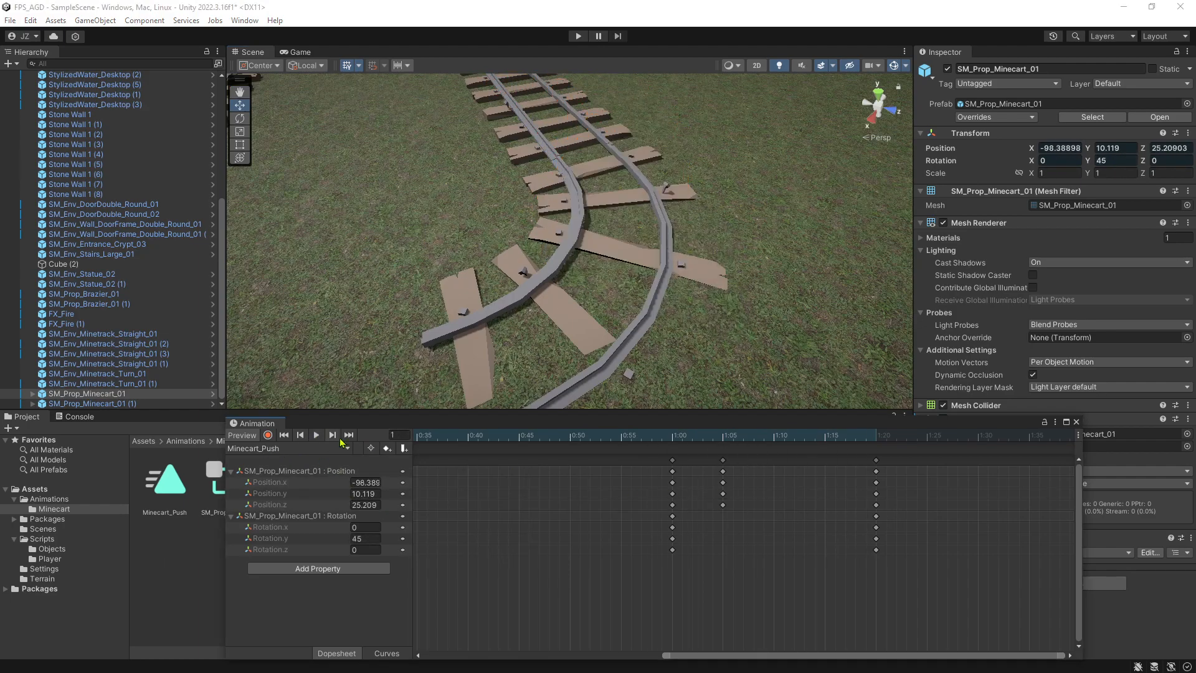
Record a Position keyframe at frame 90 with the minecart at the end of the curve, about X -88.783, Z 32.258.
{"action": "left_click", "coordinate": [876, 438]}
{"action": "mouse_move", "coordinate": [623, 358]}
{"action": "right_mouse_down"}
{"action": "mouse_move", "coordinate": [632, 382]}
{"action": "mouse_move", "coordinate": [632, 328]}
{"action": "mouse_move", "coordinate": [675, 315]}
{"action": "mouse_move", "coordinate": [623, 336]}
{"action": "right_mouse_up"}
{"action": "key", "text": "w"}
{"action": "key", "text": "s"}
{"action": "key", "text": "w"}
{"action": "key", "text": "s"}
{"action": "left_click_drag", "start_coordinate": [941, 432], "coordinate": [961, 436]}
{"action": "left_click", "coordinate": [268, 435]}
{"action": "left_click_drag", "start_coordinate": [574, 206], "coordinate": [500, 287]}
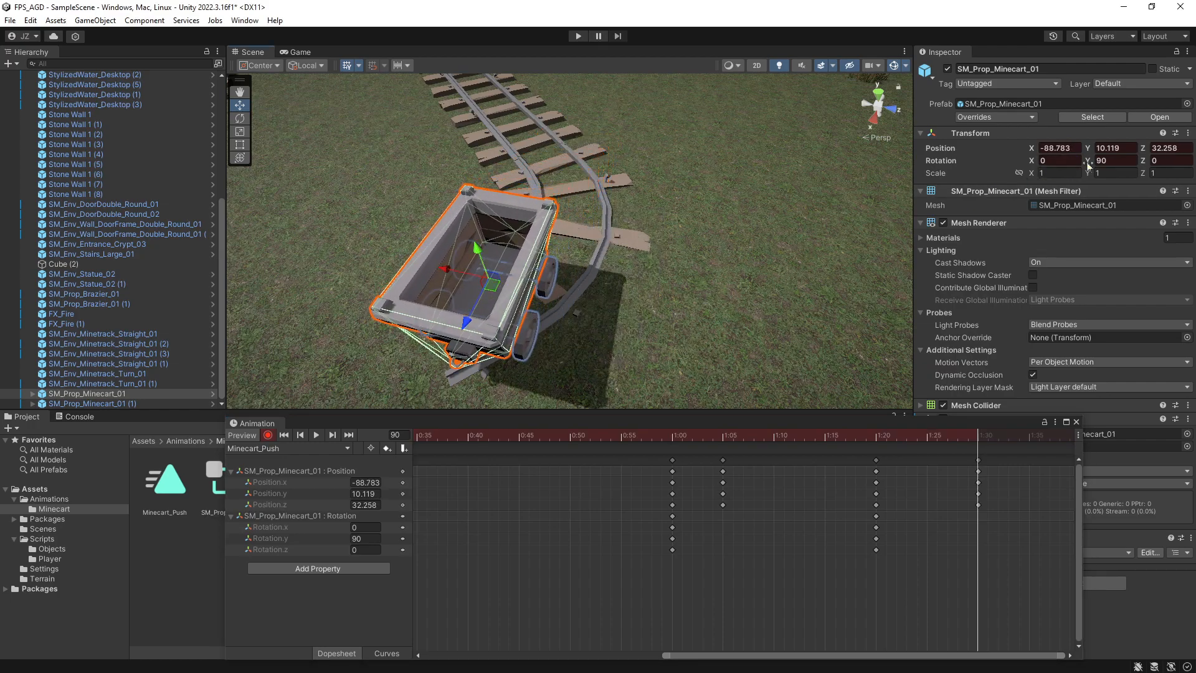
Set the minecart's Y rotation to 135 at frame 90, nudge it to about X -88.758, Z 32.253, and stop recording.
{"action": "type", "text": "135"}
{"action": "right_click_drag", "start_coordinate": [537, 335], "coordinate": [744, 289]}
{"action": "key", "text": "w"}
{"action": "key", "text": "a"}
{"action": "left_click_drag", "start_coordinate": [658, 152], "coordinate": [662, 155]}
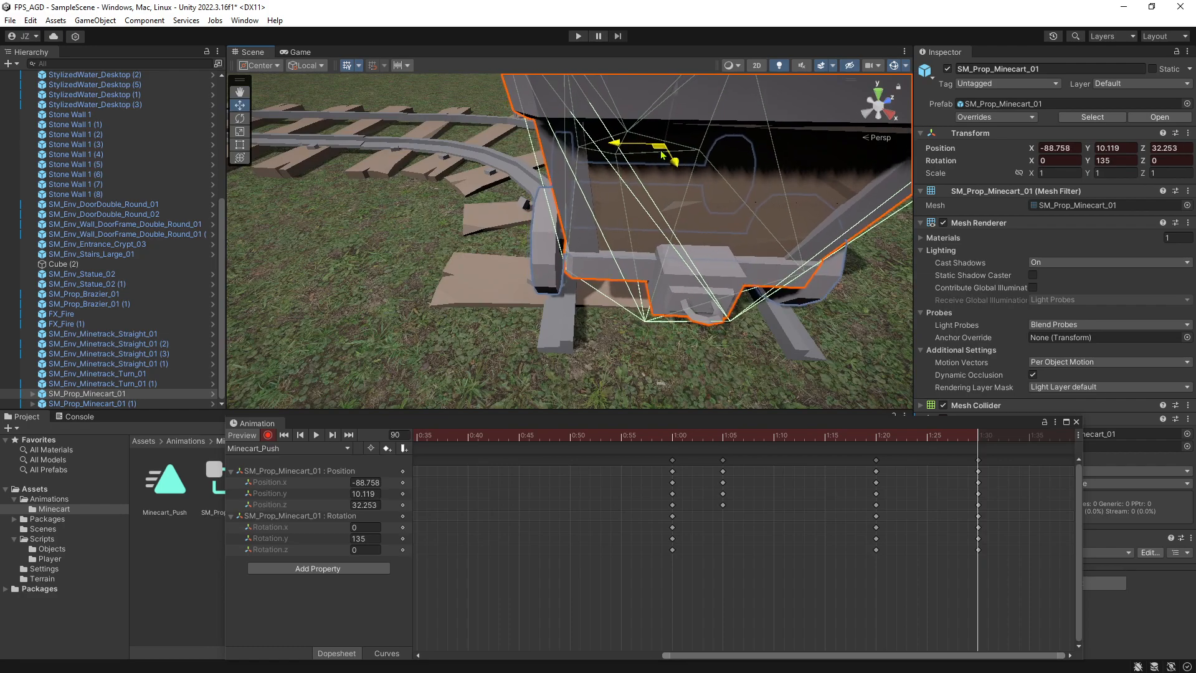
{"action": "left_click", "coordinate": [269, 437]}
{"action": "left_click", "coordinate": [269, 436]}
Play the clip with the whole track in view to check the minecart's run through the curve.
{"action": "key", "text": "s"}
{"action": "right_click_drag", "start_coordinate": [359, 291], "coordinate": [411, 264]}
{"action": "key", "text": "s"}
{"action": "left_click", "coordinate": [317, 436]}
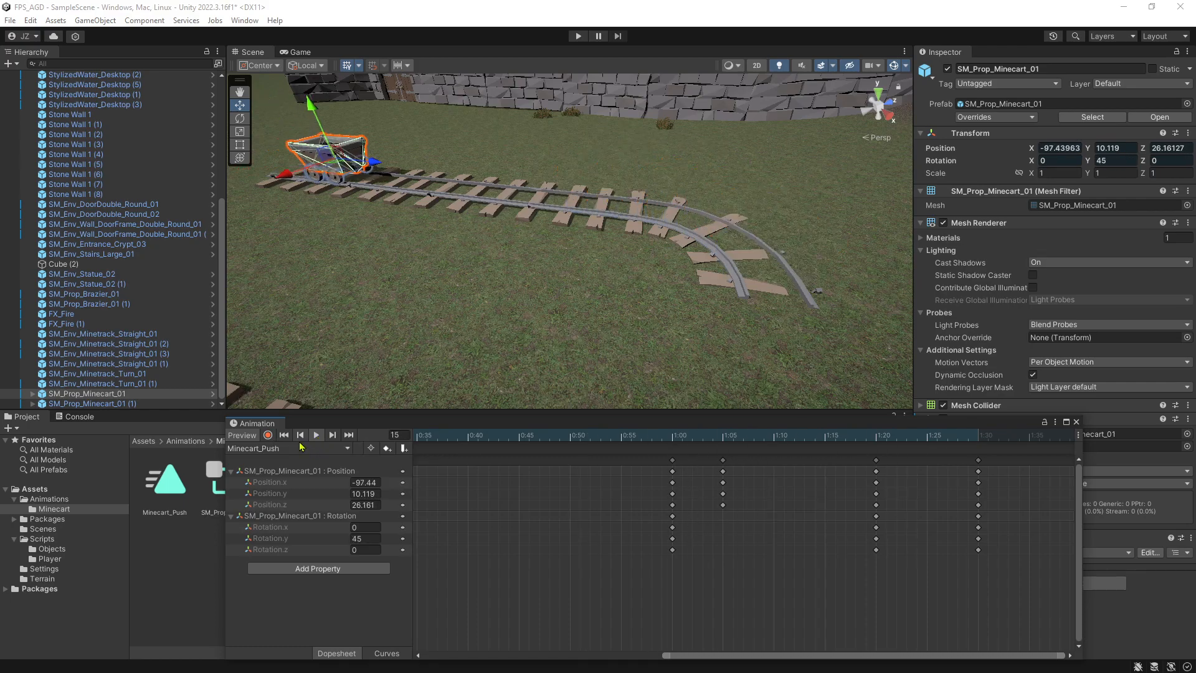
{"action": "left_click", "coordinate": [318, 438]}
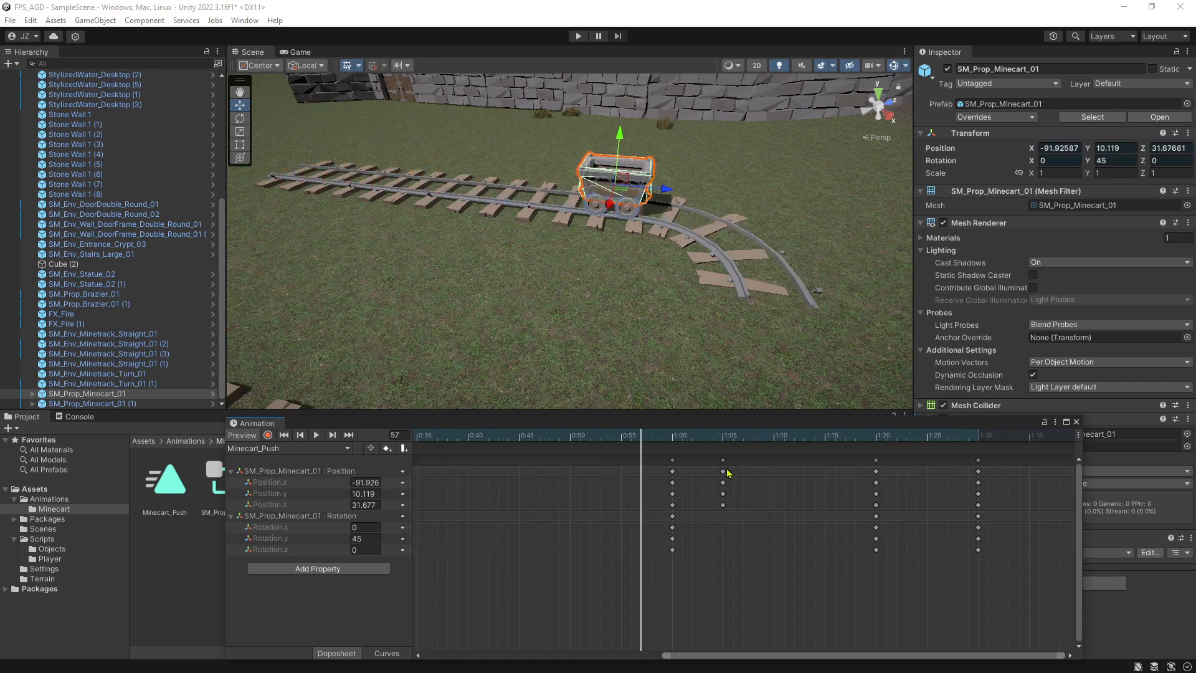
Try moving the position-only keyframes from 1:05 to 1:10 and preview the clip.
{"action": "left_click_drag", "start_coordinate": [725, 462], "coordinate": [739, 464]}
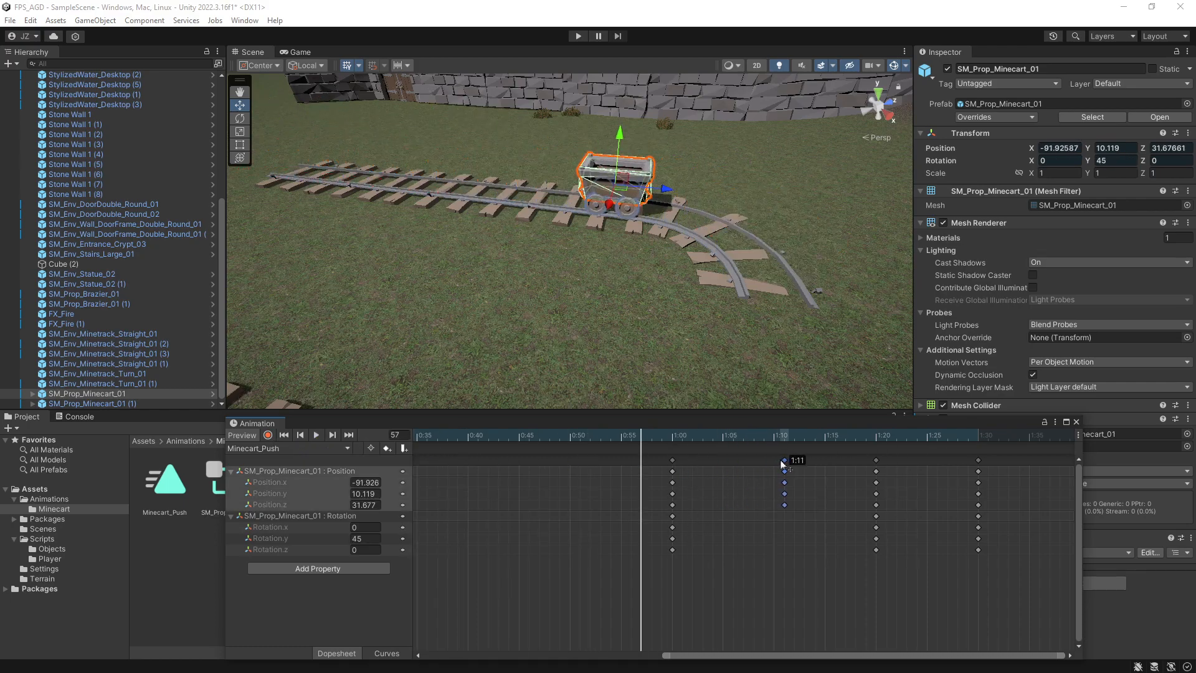
{"action": "left_click", "coordinate": [316, 436]}
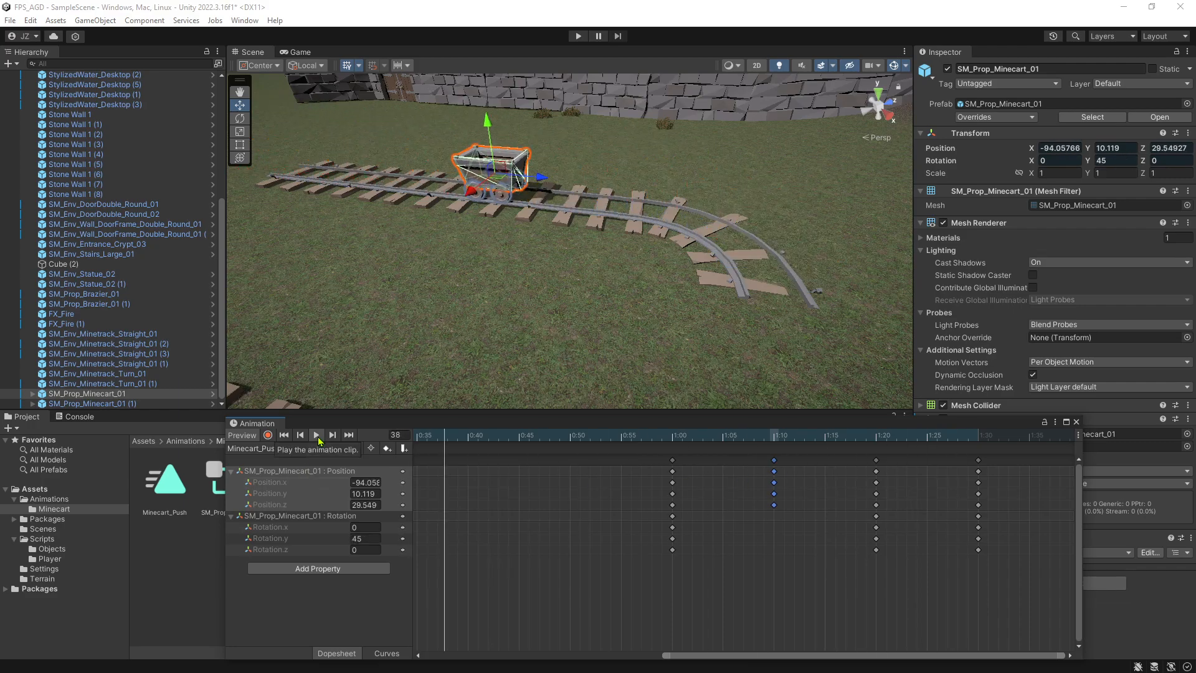
{"action": "left_click", "coordinate": [318, 436]}
Try moving all the 1:00 keyframes to 0:55 and preview the timing.
{"action": "left_click", "coordinate": [673, 468]}
{"action": "left_click_drag", "start_coordinate": [658, 469], "coordinate": [623, 464]}
{"action": "left_click", "coordinate": [316, 435]}
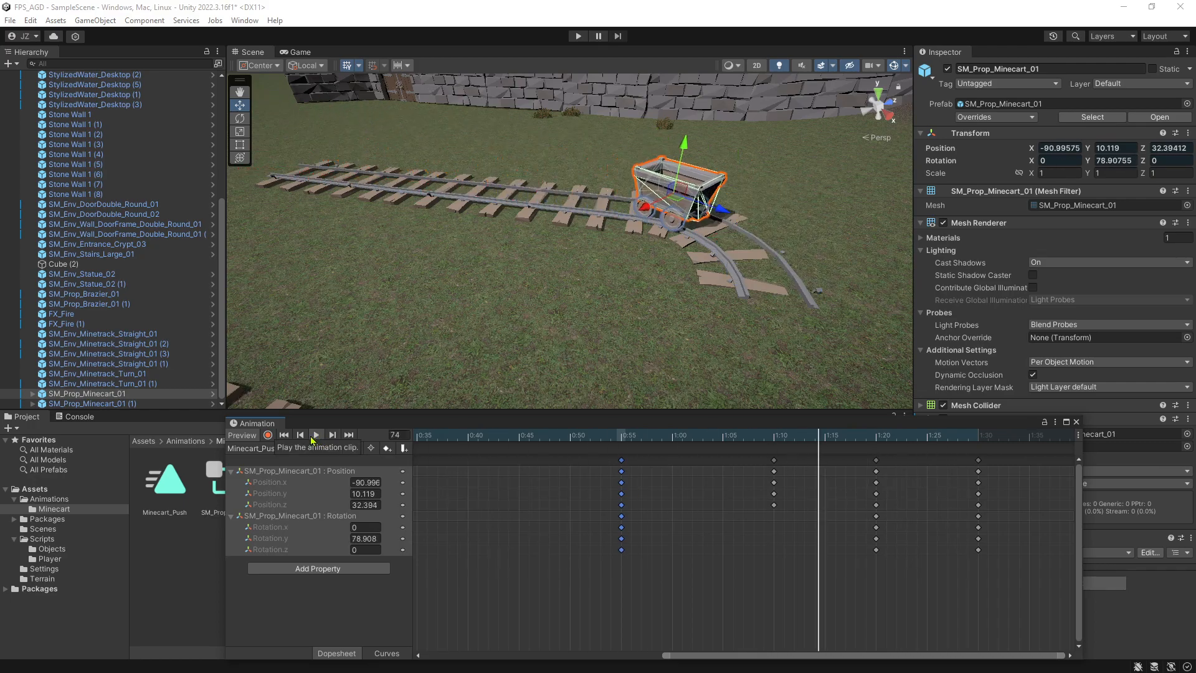
{"action": "left_click", "coordinate": [317, 435]}
Try the position-only keyframes at 0:59 and the 1:20 keyframes at 1:10, previewing the clip.
{"action": "left_click", "coordinate": [774, 470]}
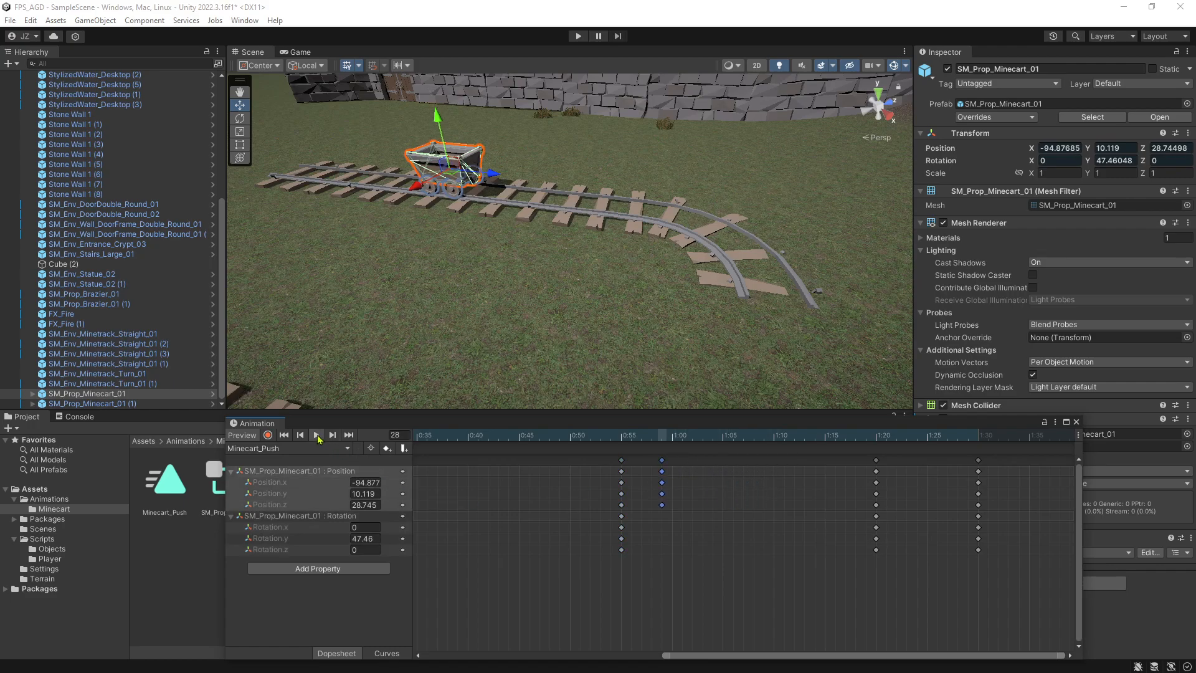
{"action": "left_click", "coordinate": [317, 436]}
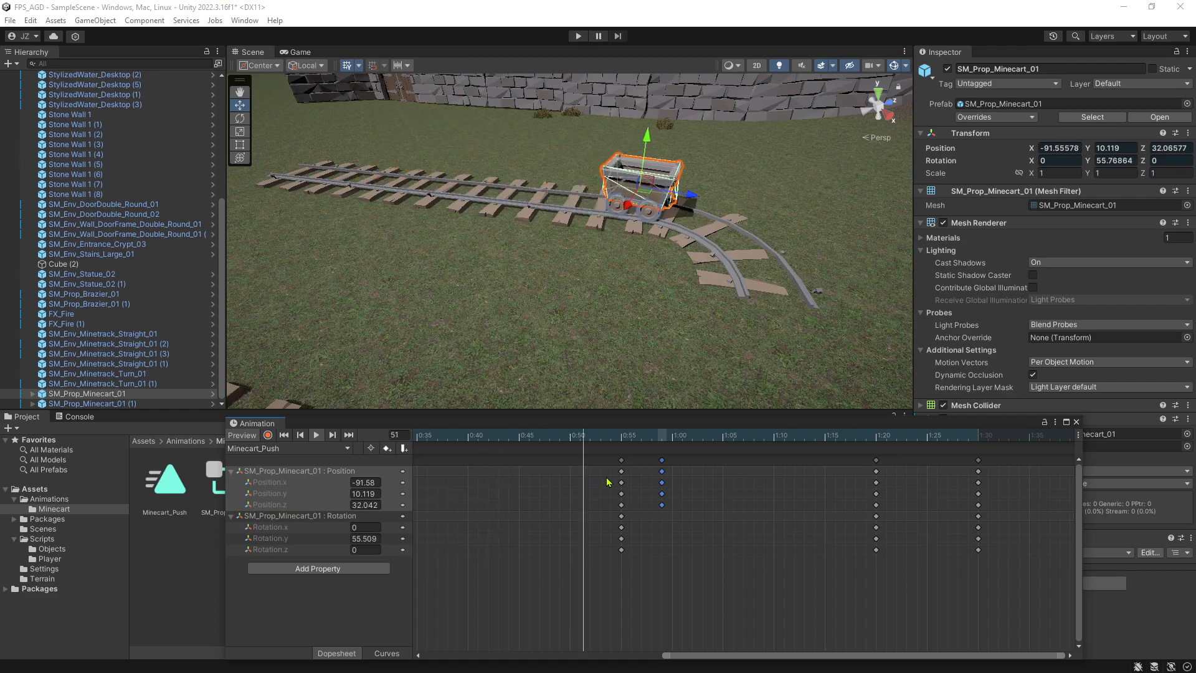
{"action": "left_click", "coordinate": [875, 471]}
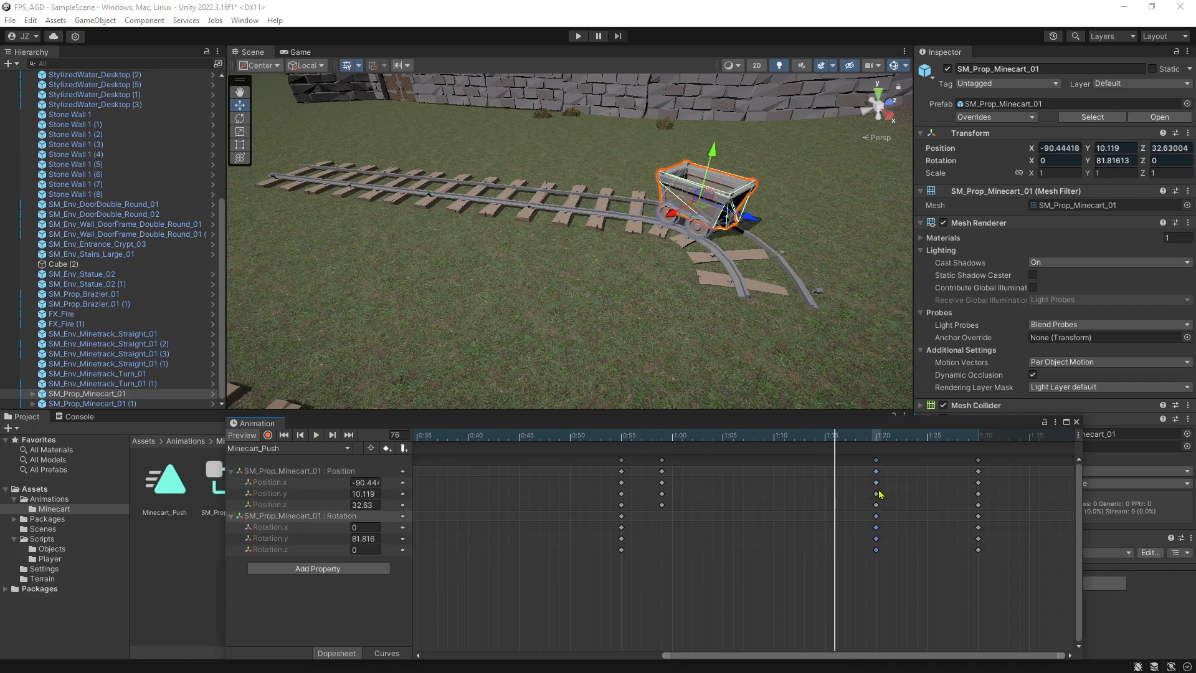
{"action": "left_click", "coordinate": [876, 461]}
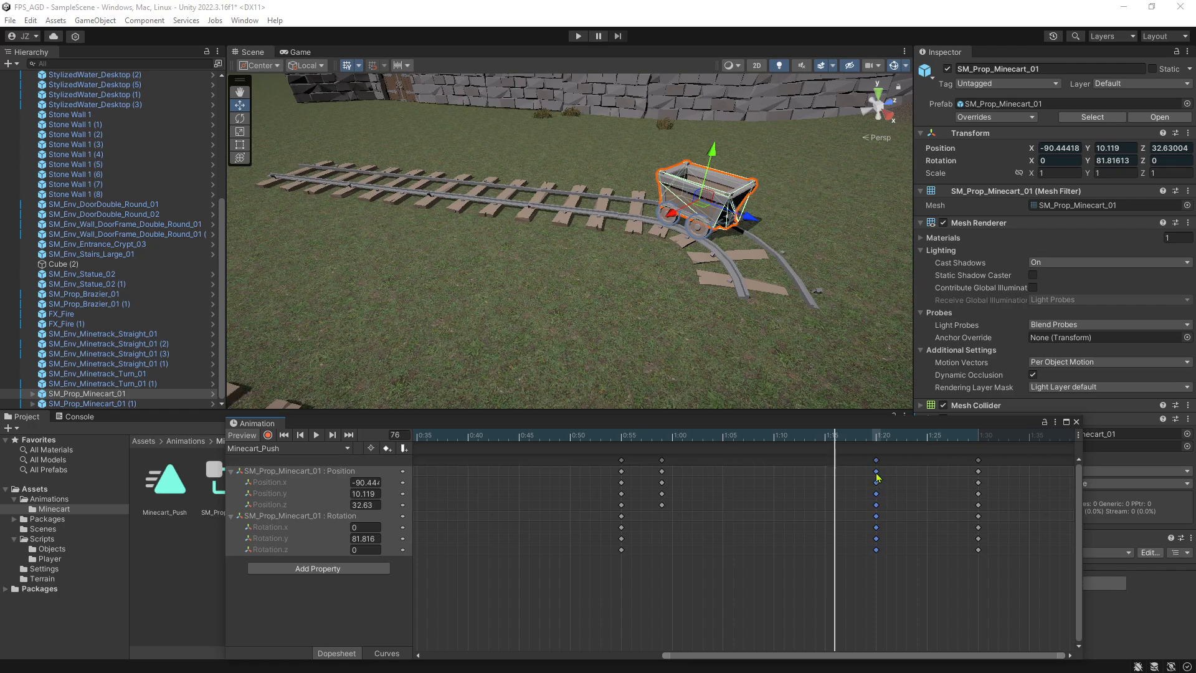
{"action": "left_click", "coordinate": [317, 435]}
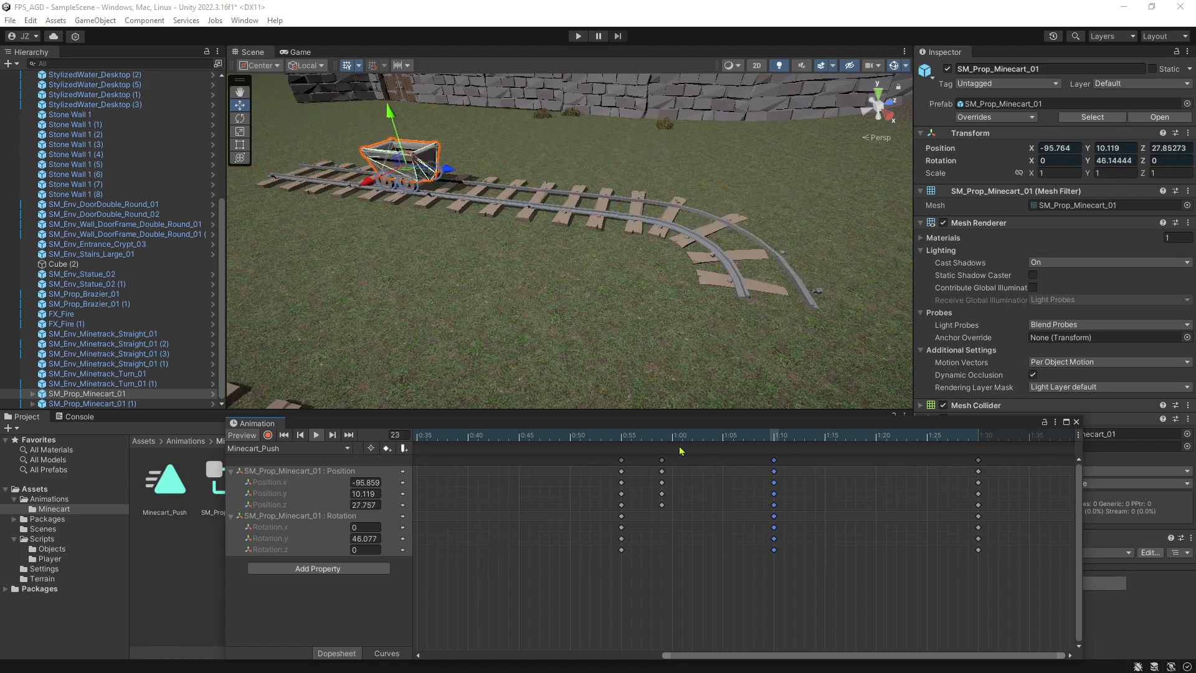
Retime the curve keyframes: the position-only ones to 1:05, the set after them to 1:17, the set before them to 0:58.
{"action": "left_click", "coordinate": [664, 459]}
{"action": "left_click_drag", "start_coordinate": [665, 460], "coordinate": [846, 465]}
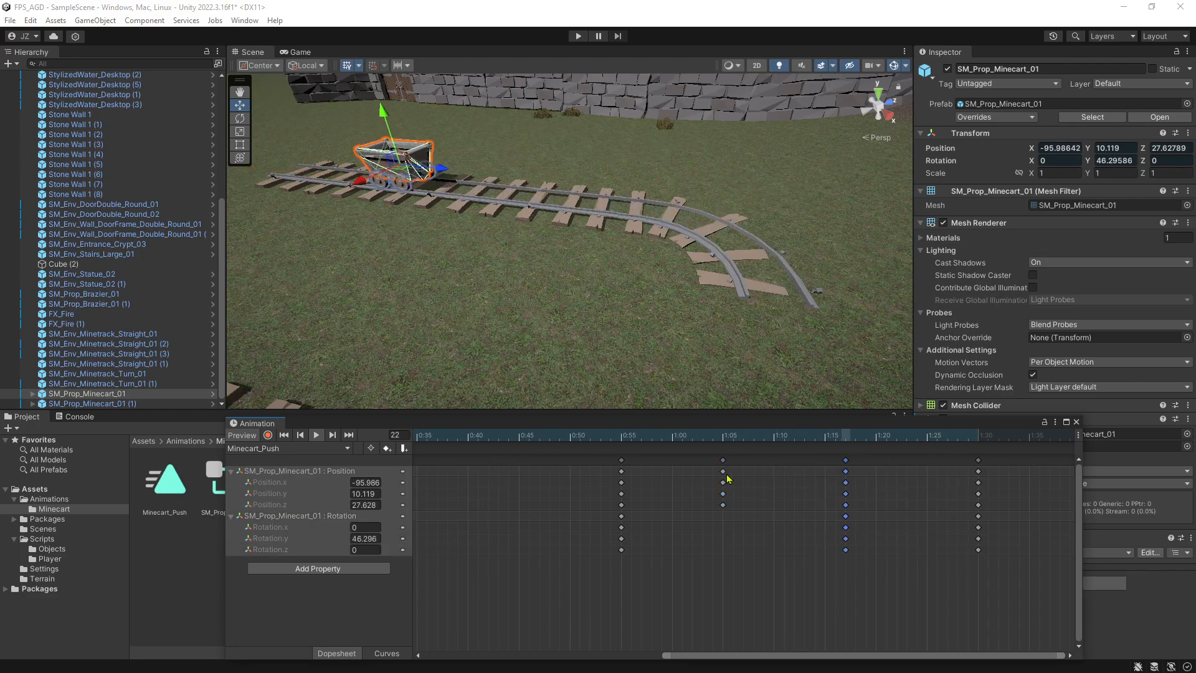
{"action": "left_click_drag", "start_coordinate": [621, 460], "coordinate": [651, 461]}
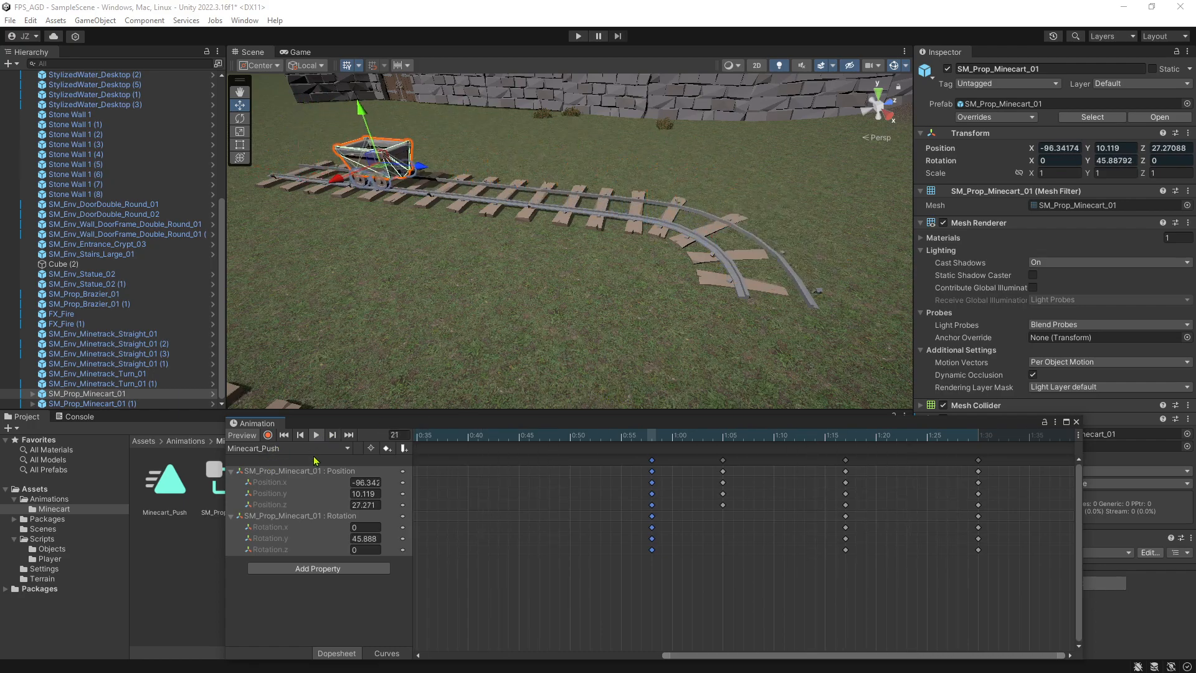
View the track from the curve's end, and display the clip's animation curves framed over its full length.
{"action": "left_click_drag", "start_coordinate": [646, 269], "coordinate": [558, 239], "text": "alt"}
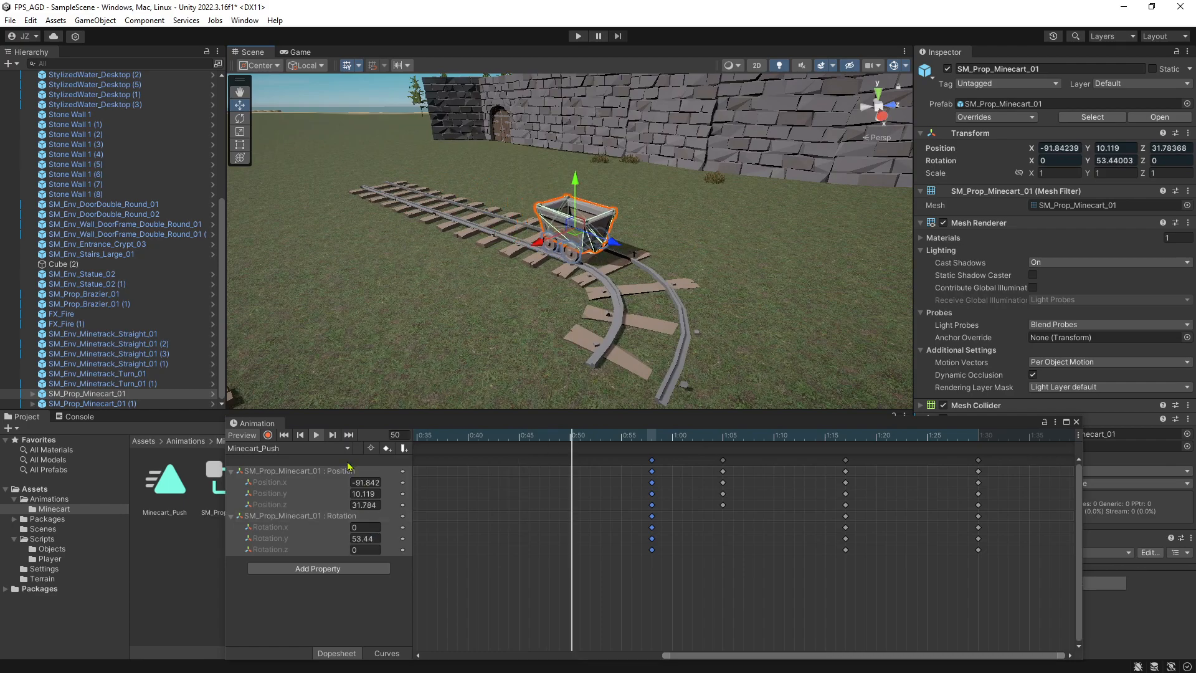
{"action": "left_click", "coordinate": [387, 653]}
{"action": "key", "text": "f"}
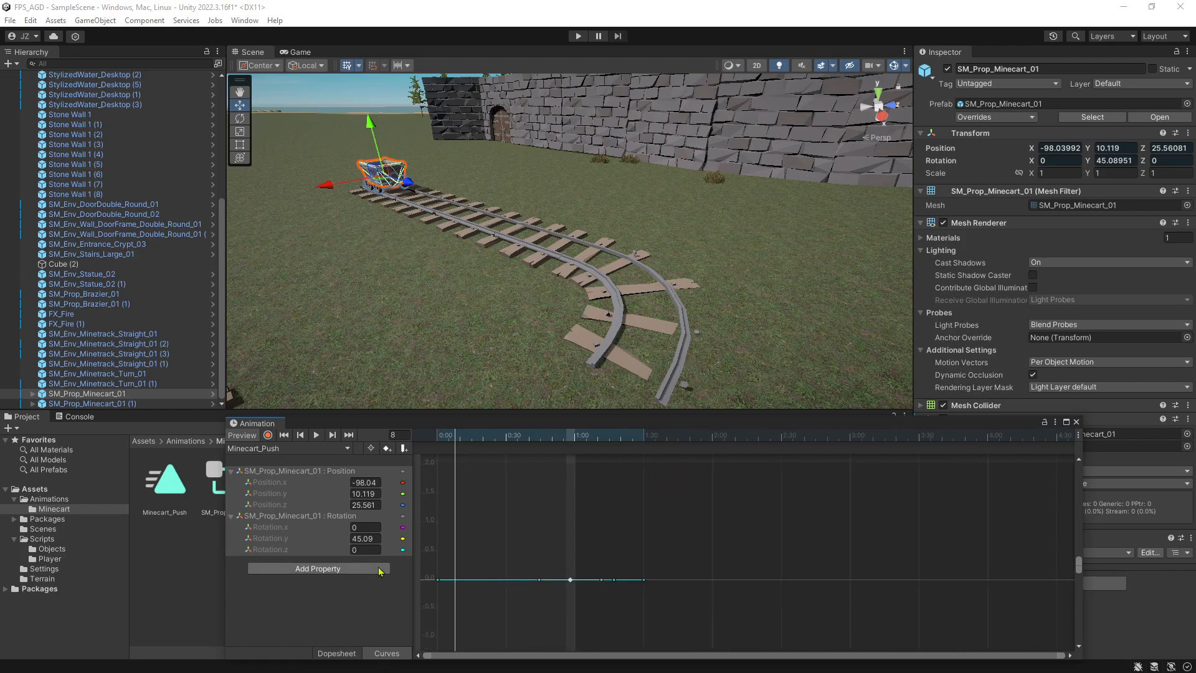
Examine the minecart's Position curves in the curve view, comparing them with the keyframes in the dopesheet.
{"action": "left_click", "coordinate": [288, 472]}
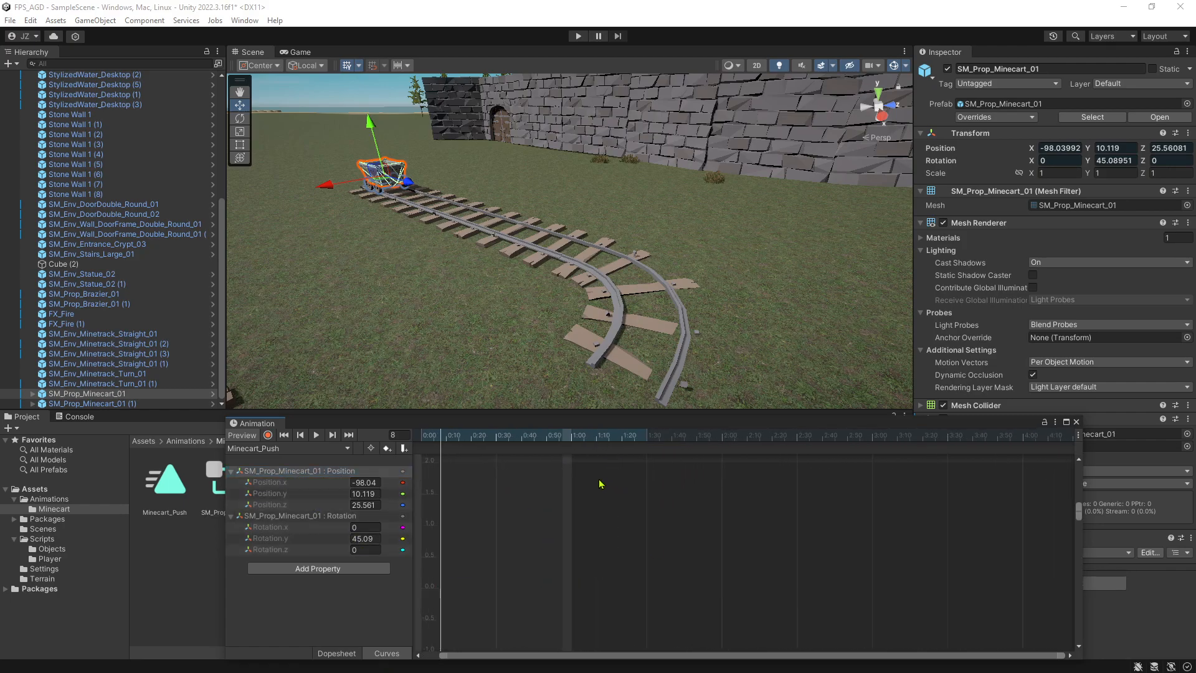
{"action": "scroll", "coordinate": [585, 501], "scroll_direction": "down", "scroll_amount": 5}
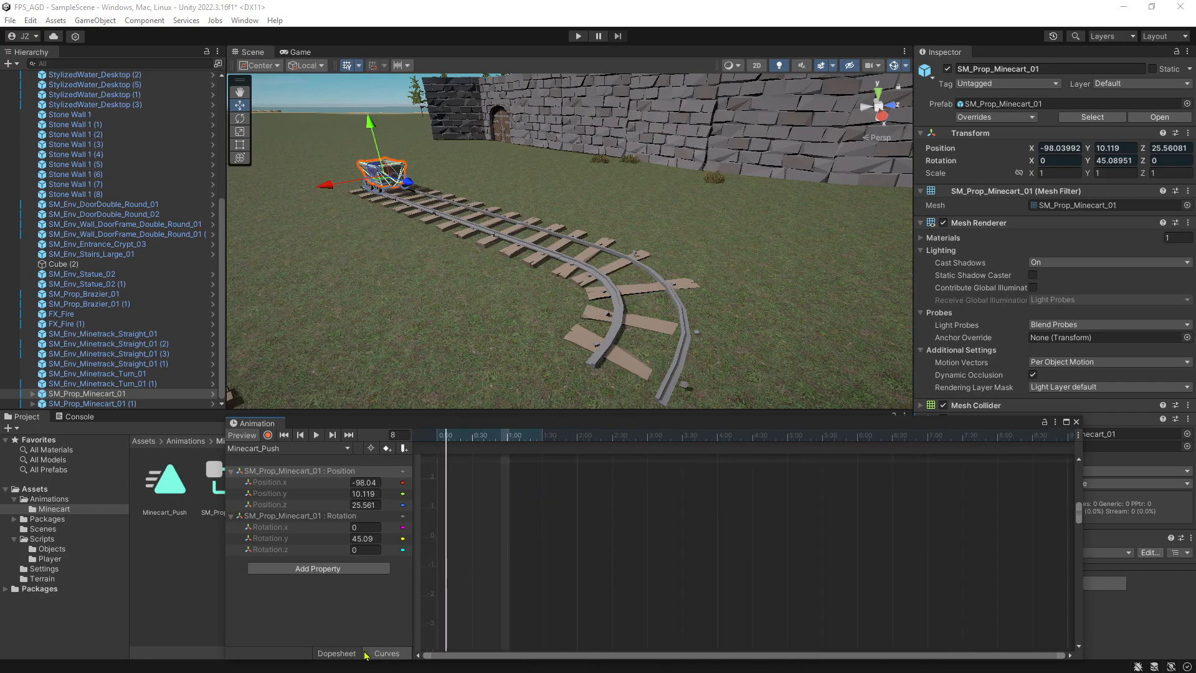
{"action": "left_click", "coordinate": [340, 653]}
{"action": "left_click", "coordinate": [508, 439]}
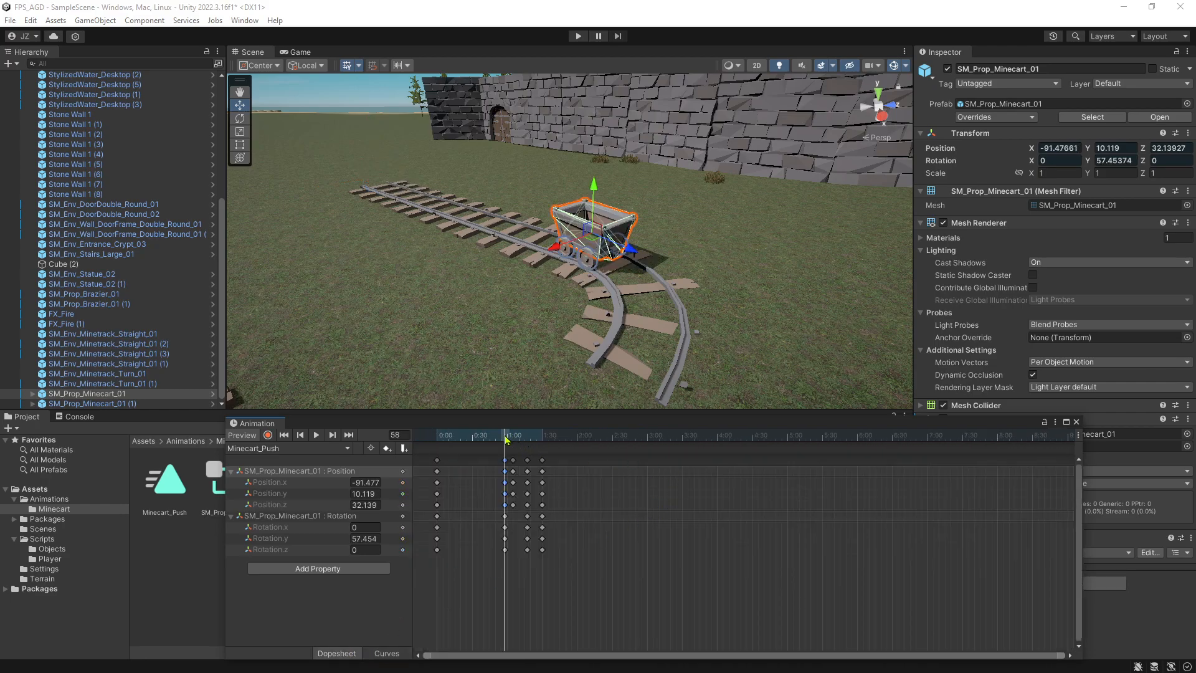
{"action": "left_click", "coordinate": [385, 653]}
{"action": "scroll", "coordinate": [610, 564], "scroll_direction": "up", "scroll_amount": 5}
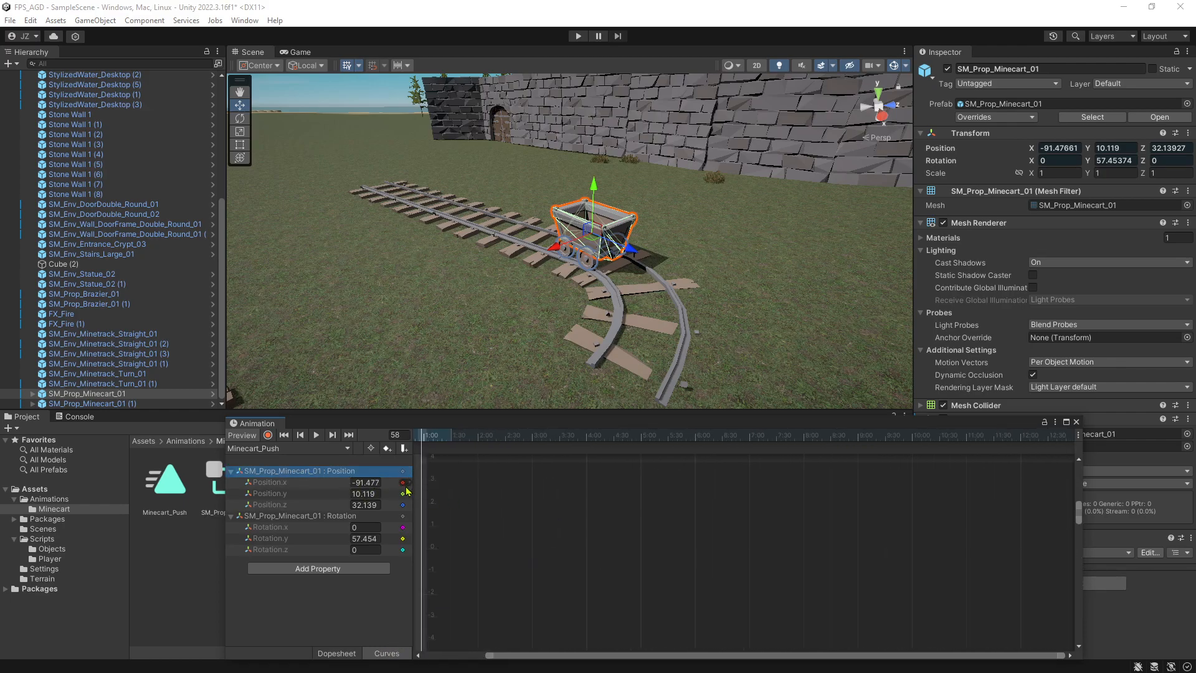
{"action": "left_click", "coordinate": [278, 495]}
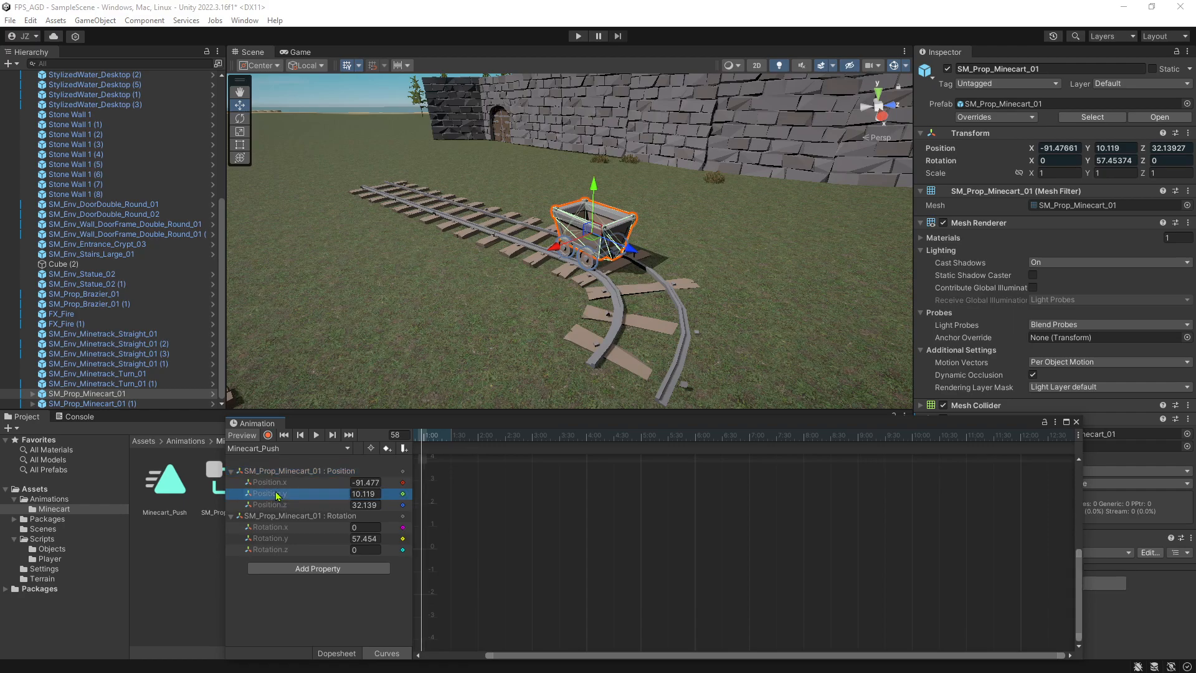
{"action": "left_click", "coordinate": [250, 472]}
{"action": "left_click_drag", "start_coordinate": [1080, 518], "coordinate": [1081, 472]}
{"action": "scroll", "coordinate": [619, 502], "scroll_direction": "down", "scroll_amount": 5}
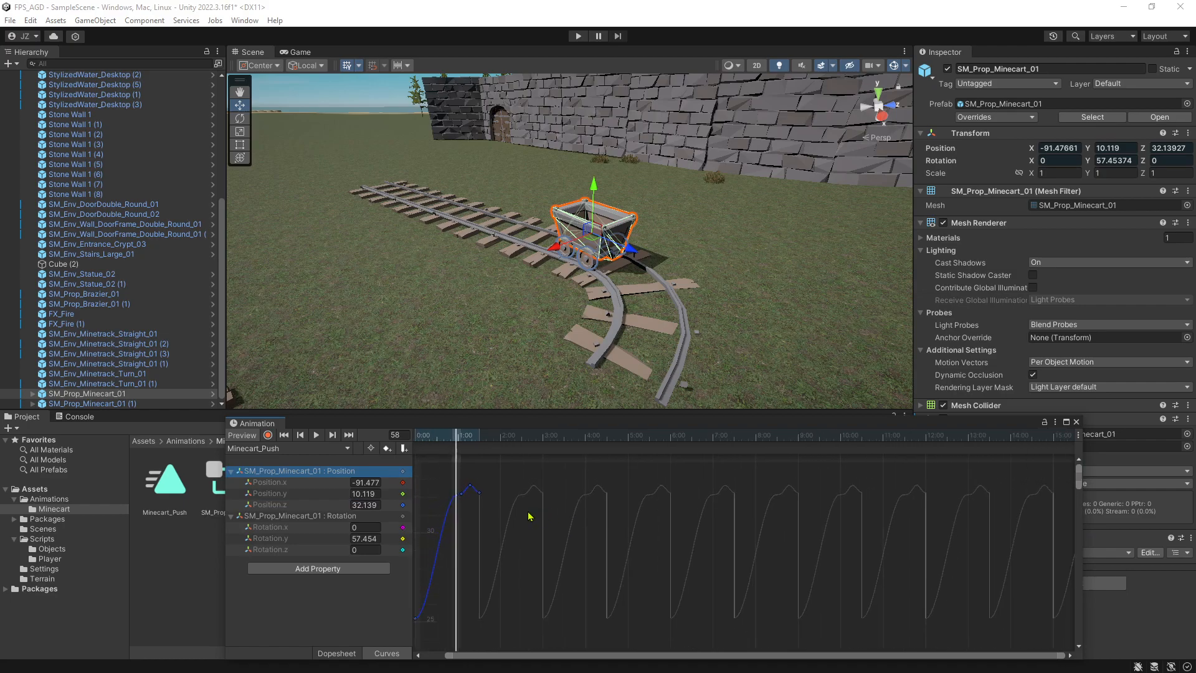
{"action": "scroll", "coordinate": [558, 499], "scroll_direction": "up", "scroll_amount": 3}
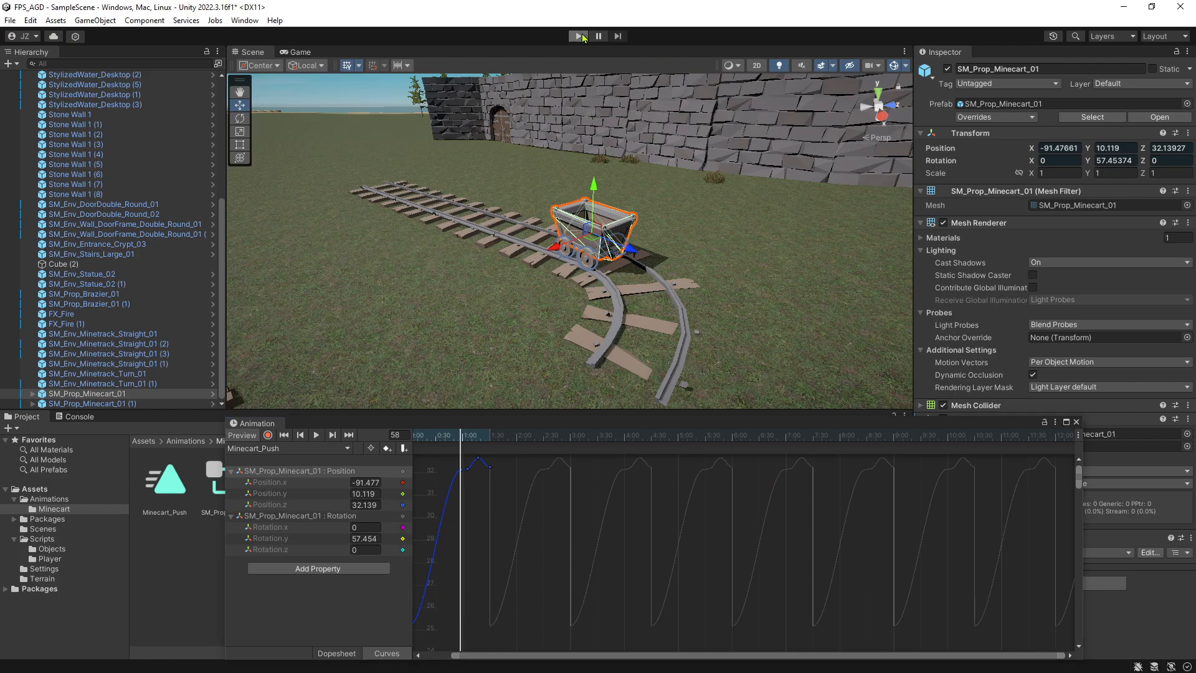
Preview the Minecart_Push clip with its animation curves displayed over the full length.
{"action": "left_click", "coordinate": [580, 36]}
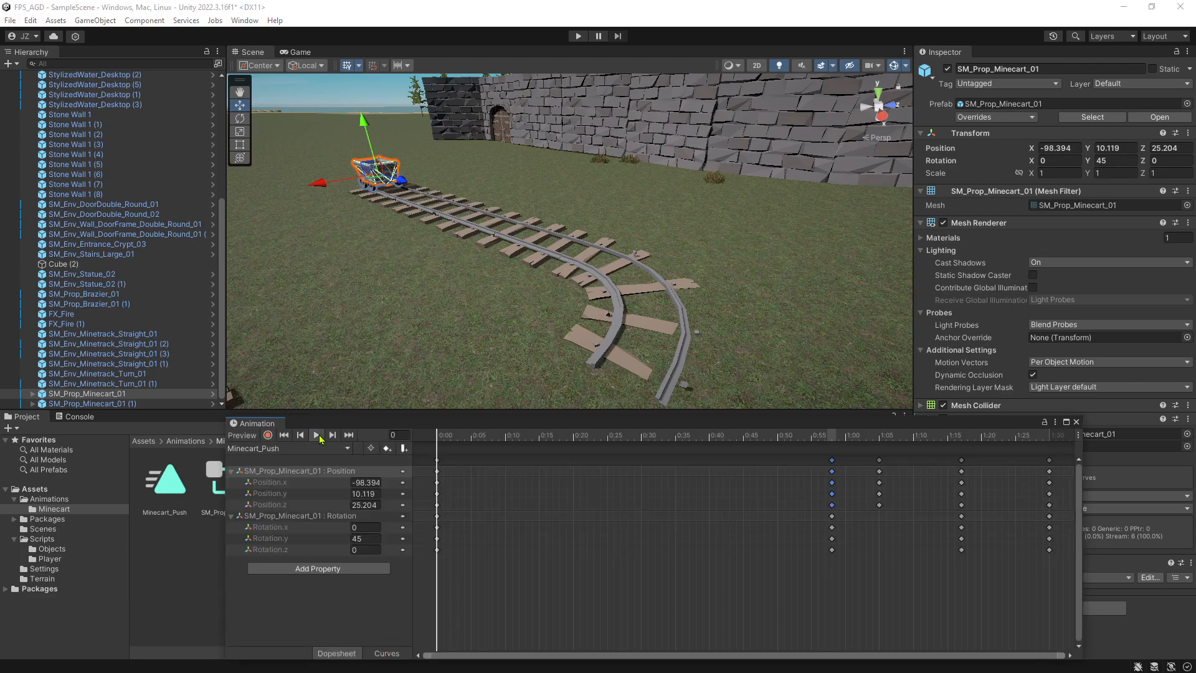
{"action": "left_click", "coordinate": [317, 435]}
{"action": "left_click", "coordinate": [386, 652]}
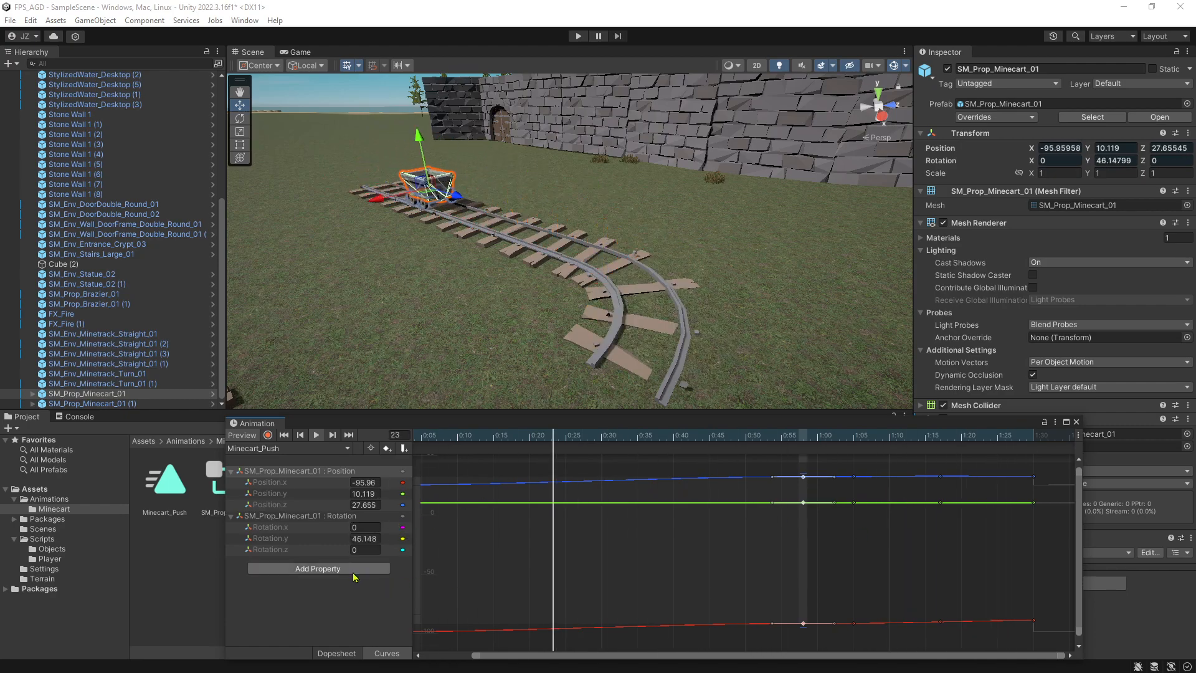
{"action": "scroll", "coordinate": [717, 550], "scroll_direction": "down", "scroll_amount": 2}
{"action": "scroll", "coordinate": [803, 530], "scroll_direction": "down", "scroll_amount": 1}
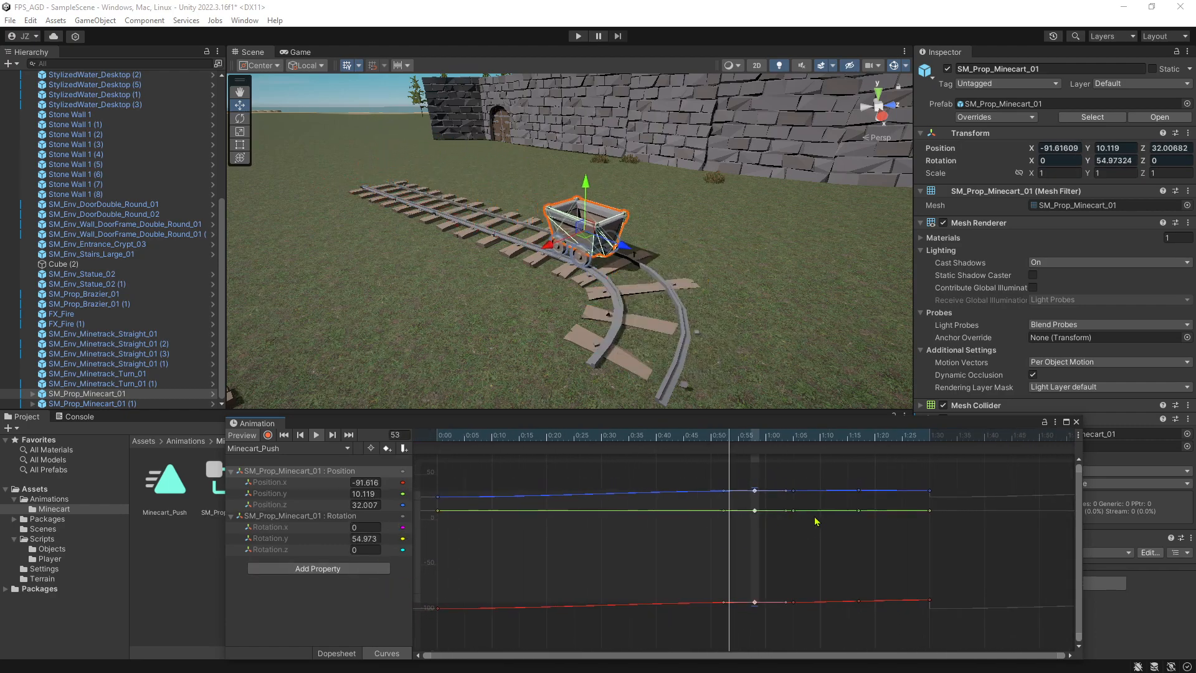
Try shifting the Position curve keys at 0:58, and undo the move.
{"action": "left_click_drag", "start_coordinate": [754, 489], "coordinate": [760, 485]}
{"action": "key", "text": "ctrl+z"}
{"action": "scroll", "coordinate": [769, 510], "scroll_direction": "up", "scroll_amount": 1}
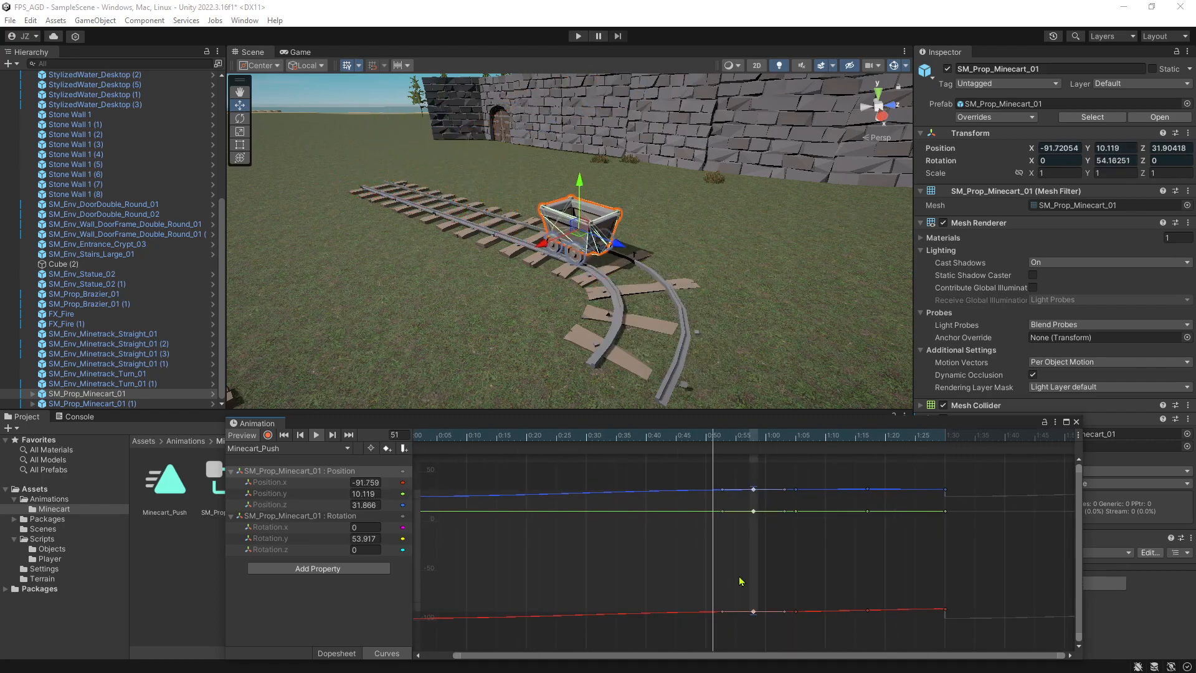
Try reshaping the Position.z curve by moving and deleting the keys at 0:58 and 1:05, and undo the edits.
{"action": "left_click", "coordinate": [286, 485]}
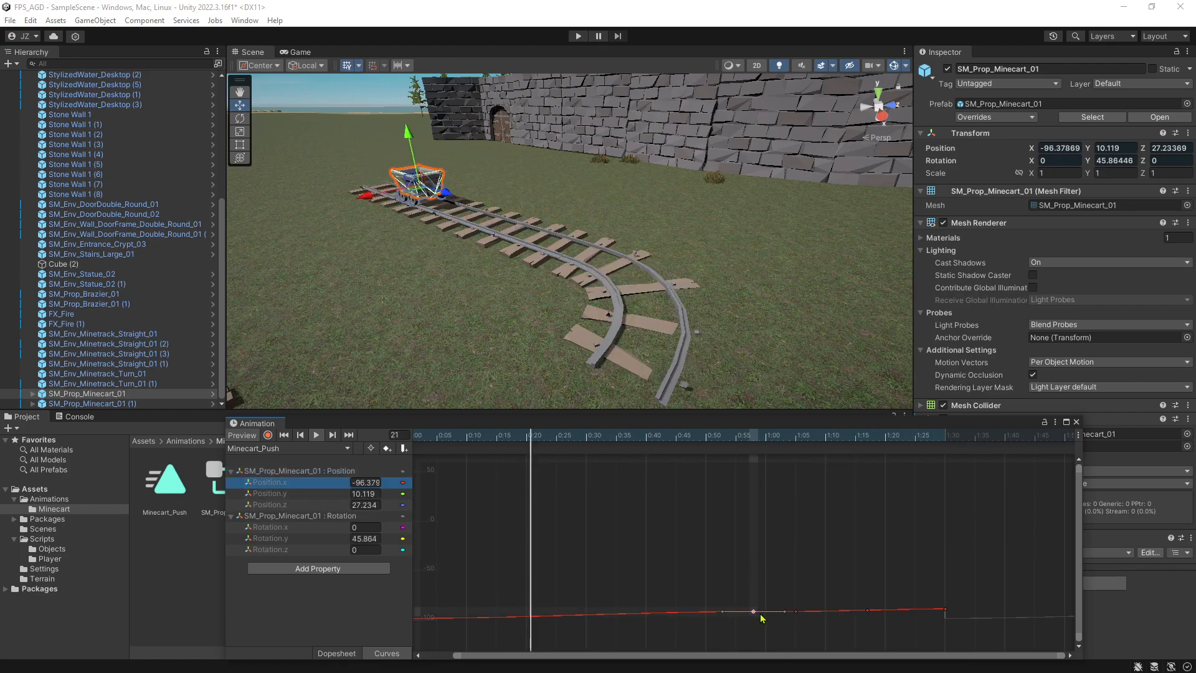
{"action": "left_click", "coordinate": [276, 505]}
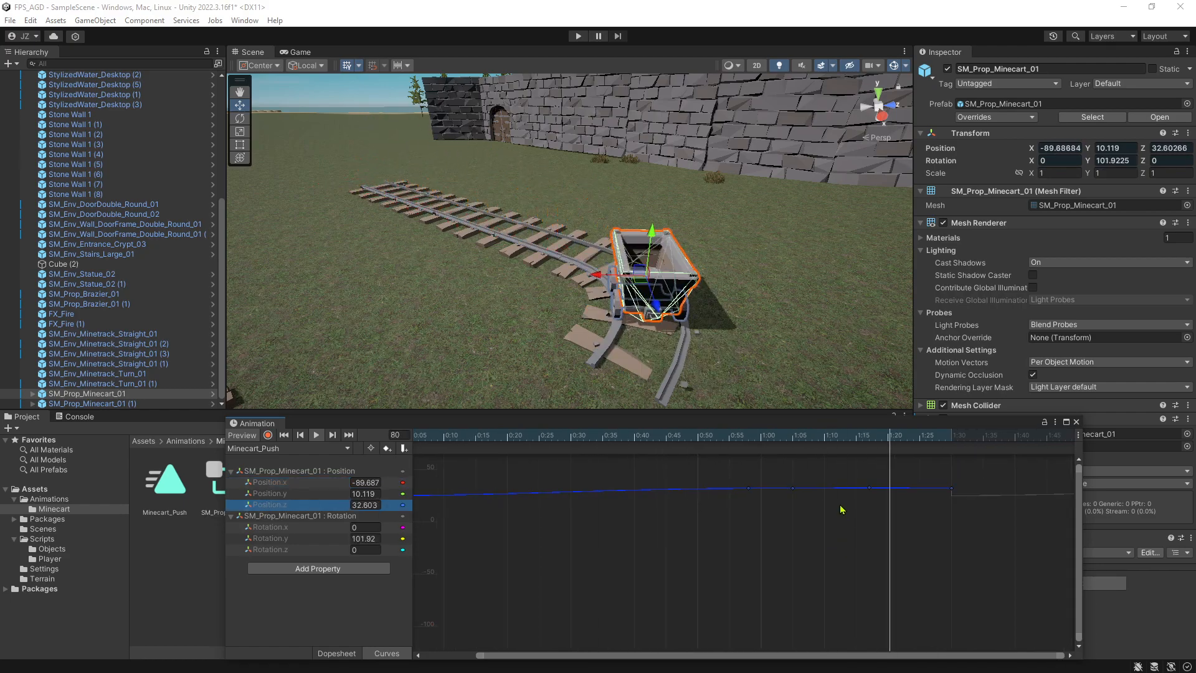
{"action": "left_click_drag", "start_coordinate": [794, 489], "coordinate": [758, 493]}
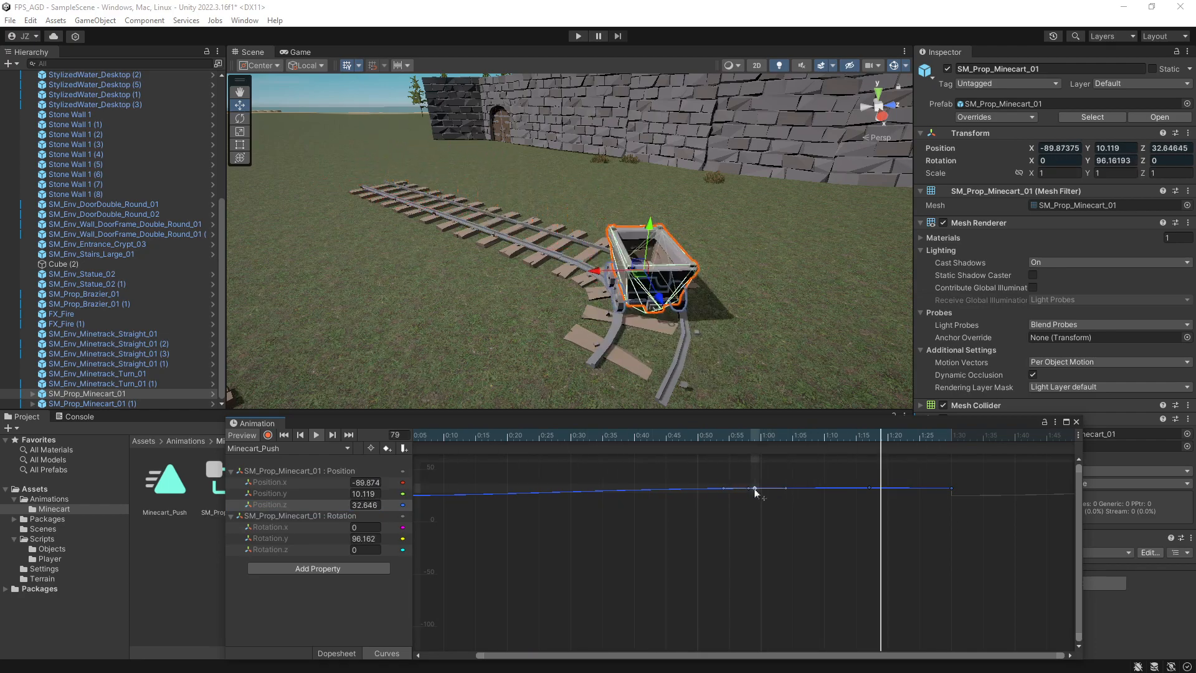
{"action": "left_click_drag", "start_coordinate": [756, 491], "coordinate": [847, 482]}
{"action": "key", "text": "Delete"}
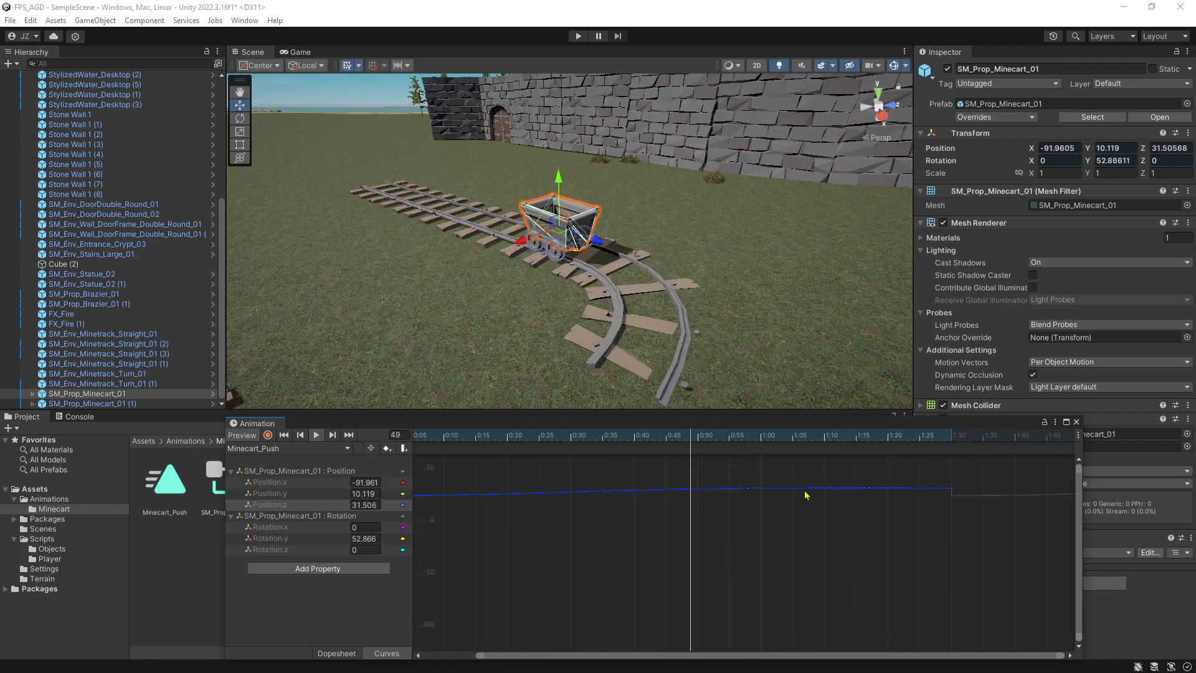
{"action": "left_click", "coordinate": [748, 489]}
{"action": "key", "text": "Delete"}
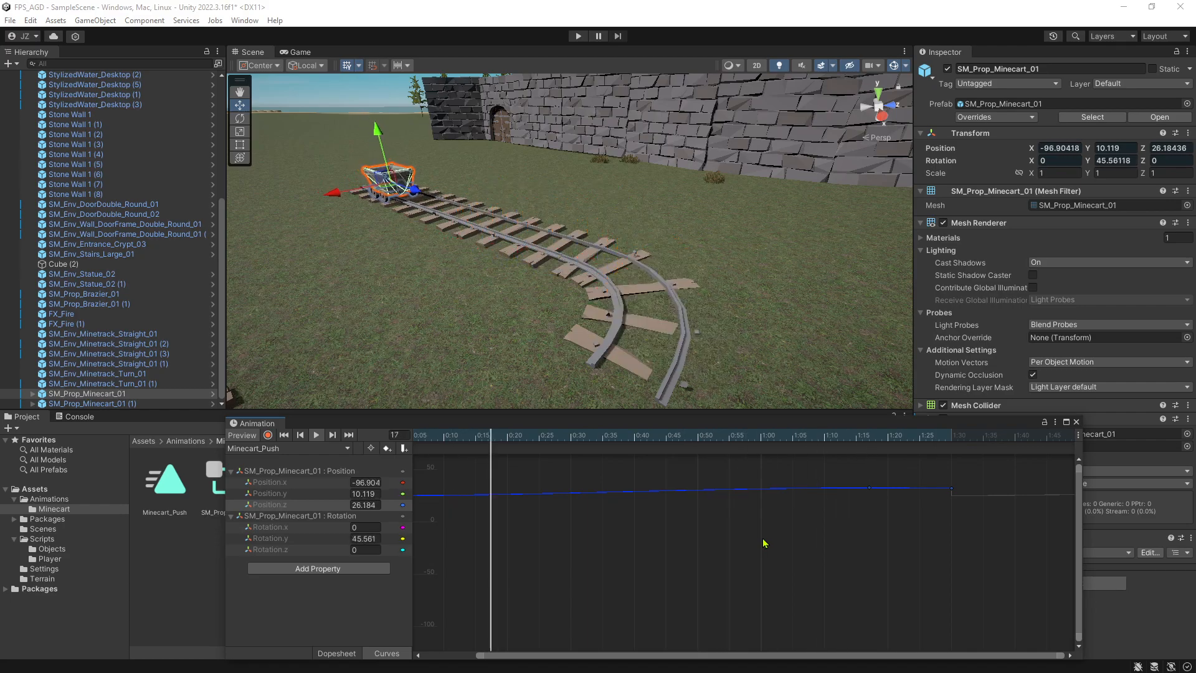
{"action": "key", "text": "ctrl+z"}
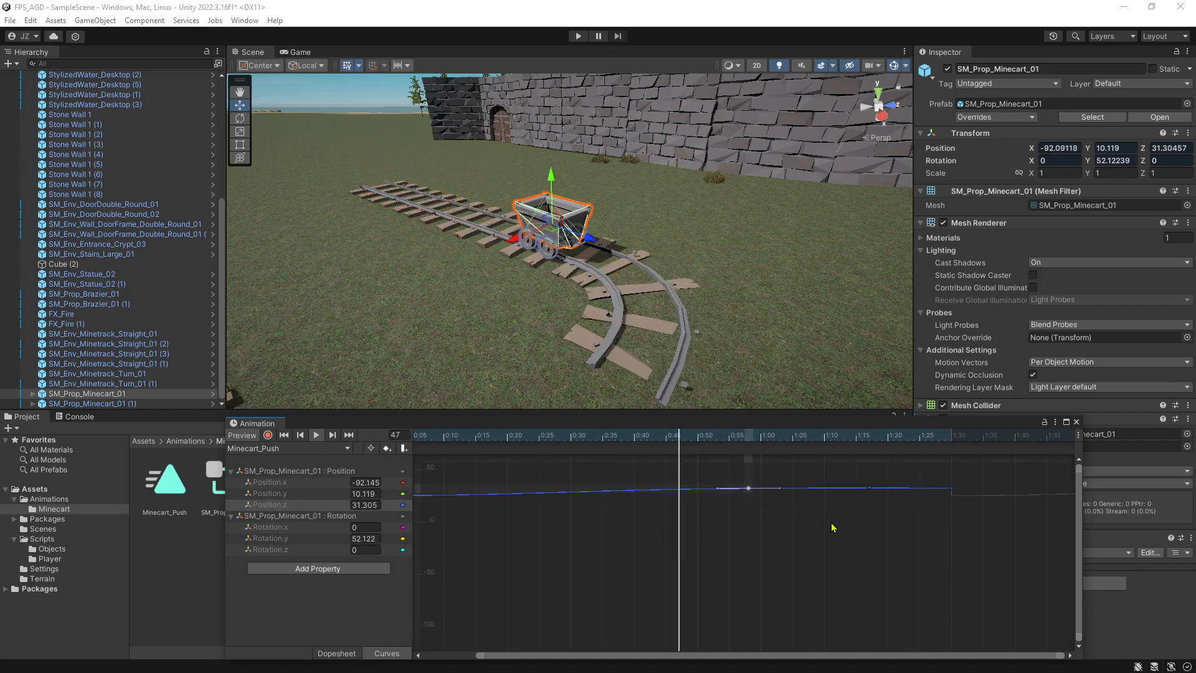
{"action": "key", "text": "ctrl+z"}
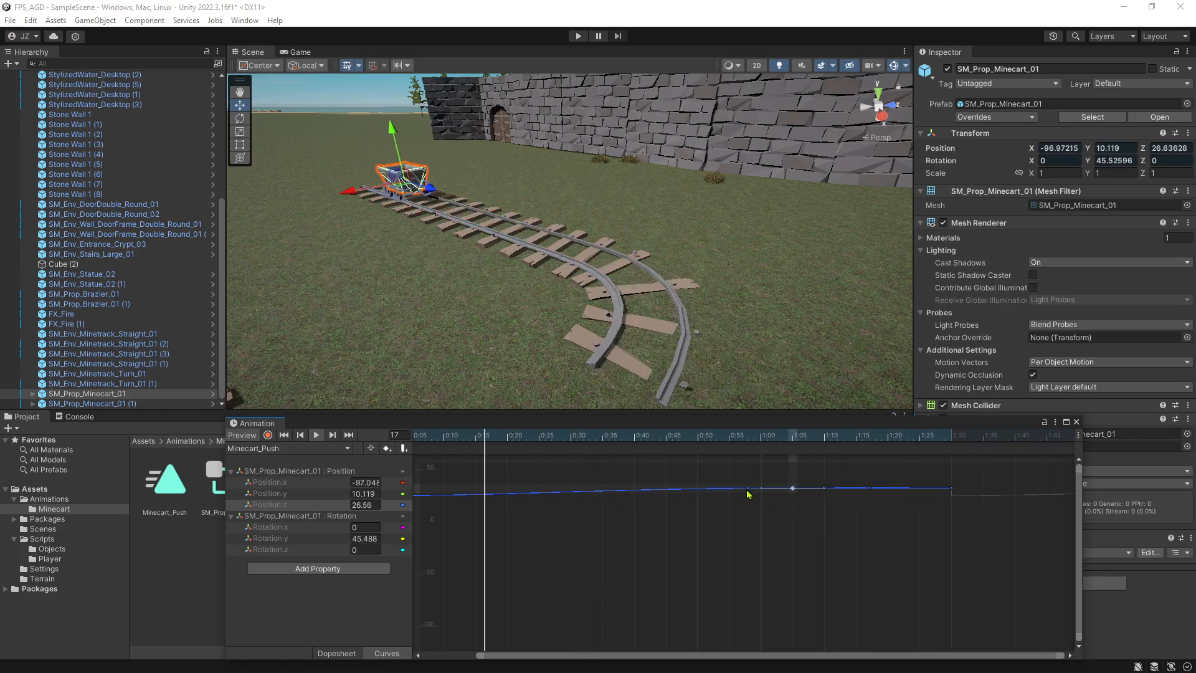
{"action": "left_click_drag", "start_coordinate": [717, 489], "coordinate": [746, 488]}
{"action": "key", "text": "ctrl+z"}
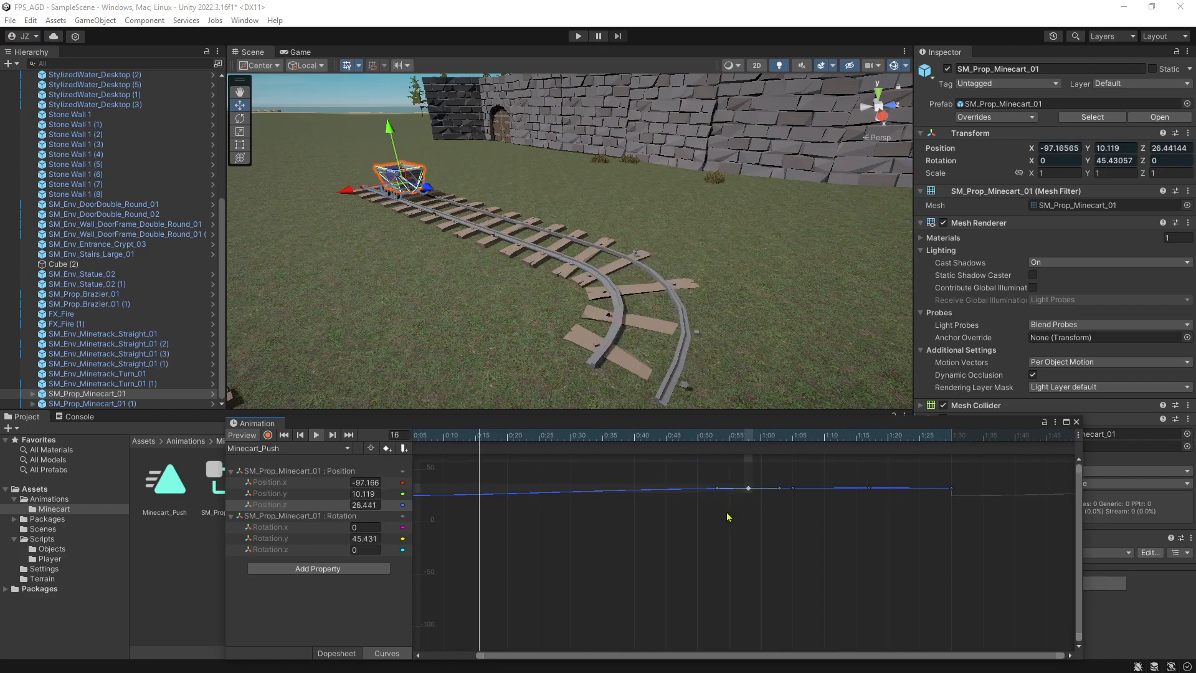
Delete the position-only keyframes at 1:05 in the dopesheet.
{"action": "right_click_drag", "start_coordinate": [679, 295], "coordinate": [349, 323]}
{"action": "key", "text": "d"}
{"action": "key", "text": "w"}
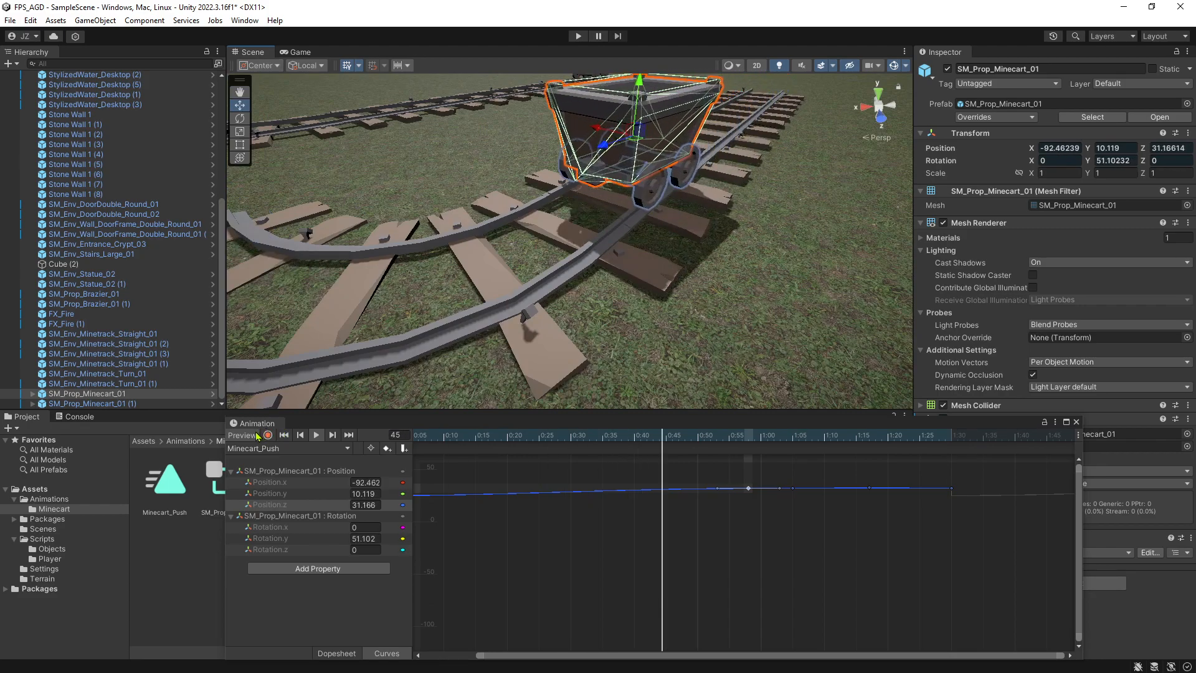
{"action": "scroll", "coordinate": [473, 534], "scroll_direction": "down", "scroll_amount": 2}
{"action": "left_click", "coordinate": [337, 653]}
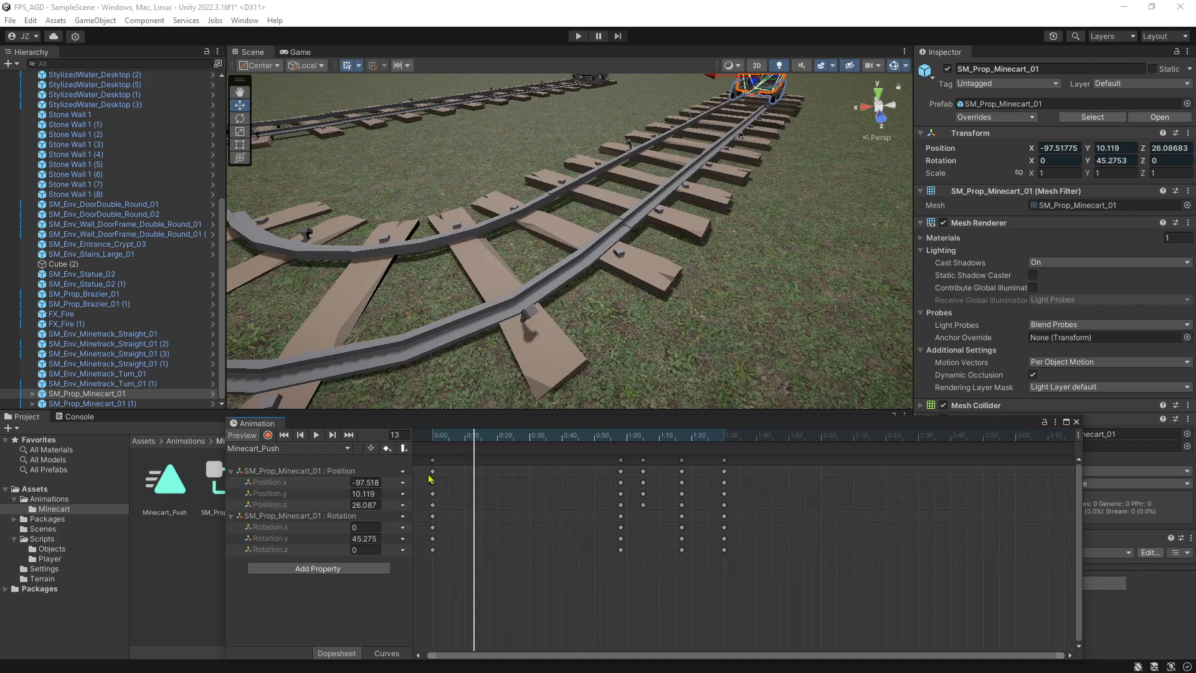
{"action": "left_click", "coordinate": [643, 460]}
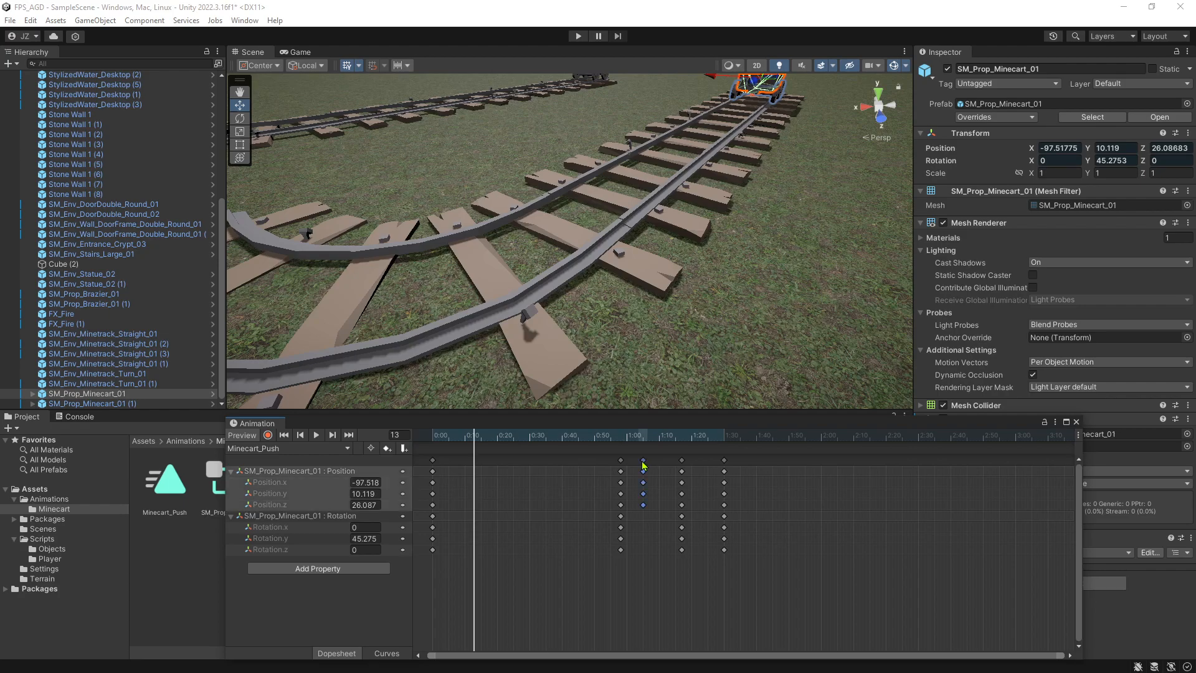
{"action": "left_click", "coordinate": [621, 460]}
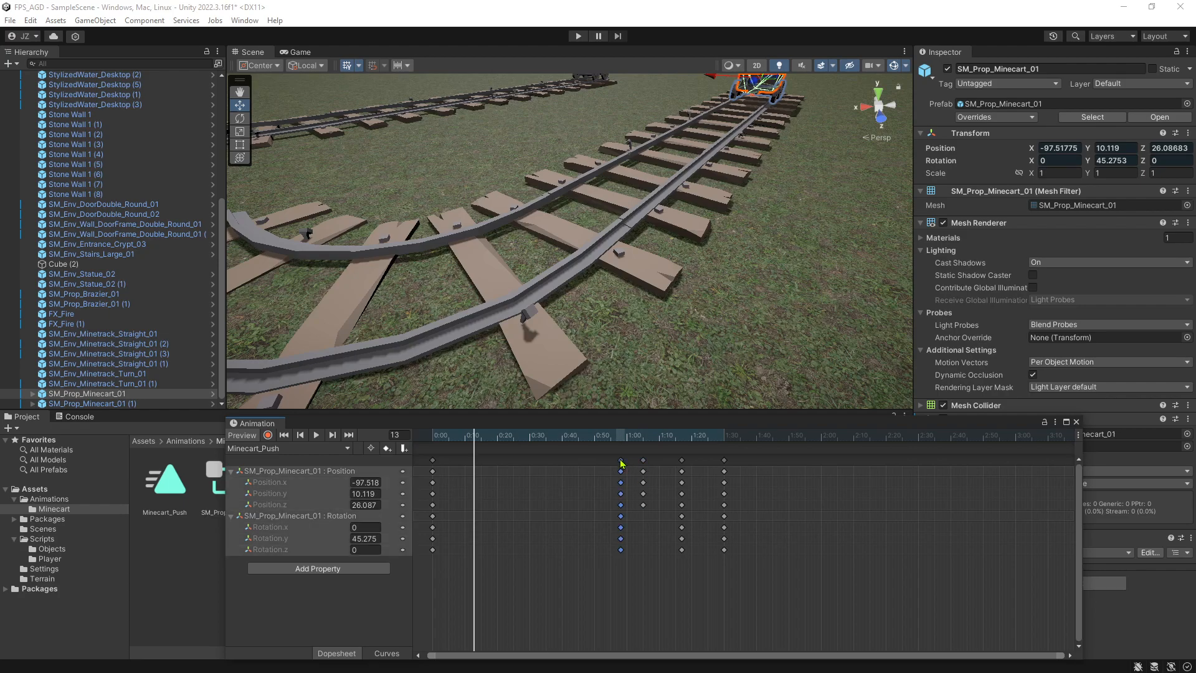
{"action": "left_click", "coordinate": [647, 464]}
{"action": "left_click", "coordinate": [643, 461]}
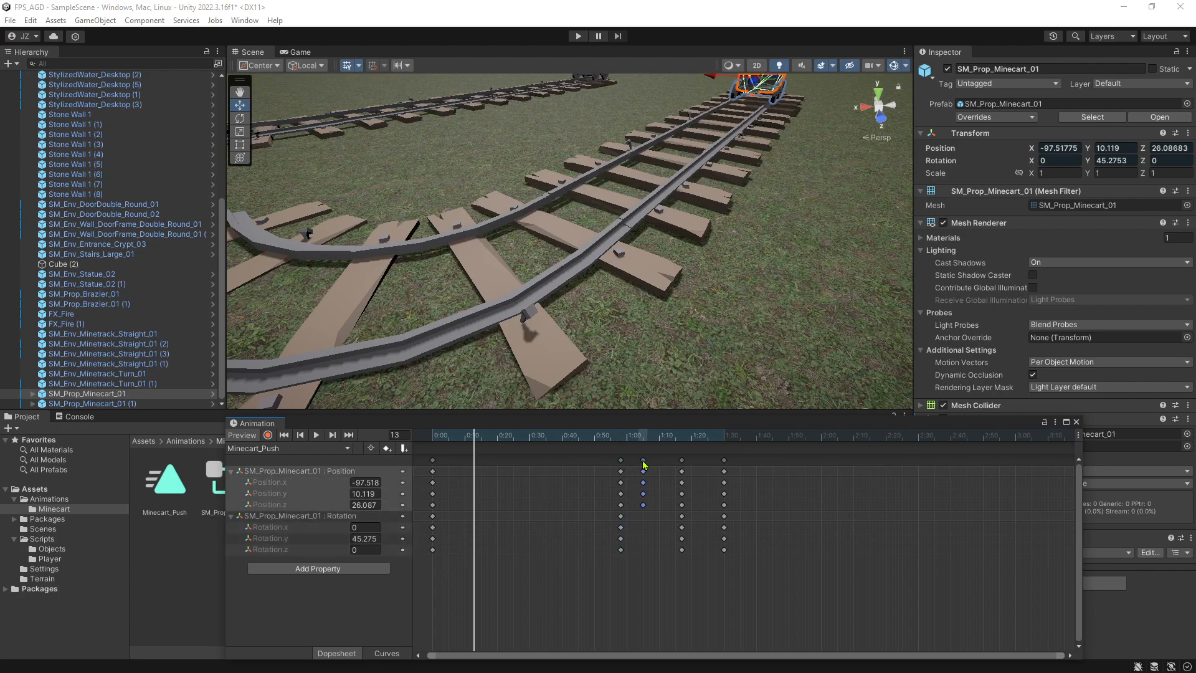
{"action": "right_click", "coordinate": [645, 464]}
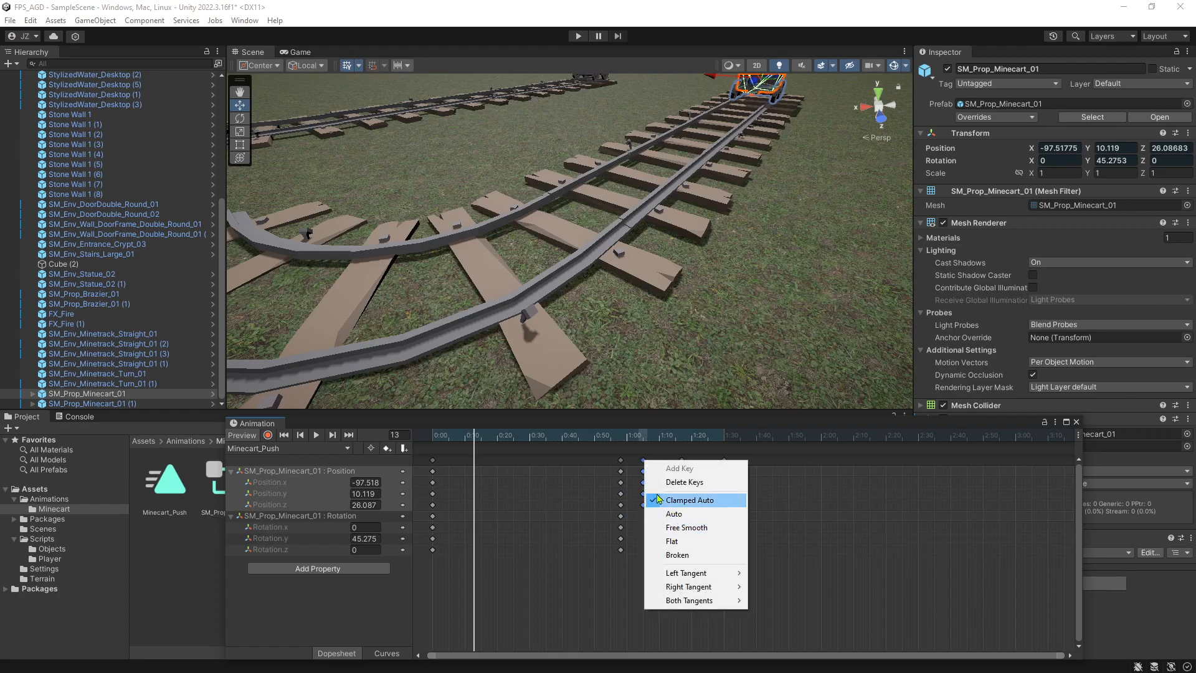
{"action": "left_click", "coordinate": [645, 468]}
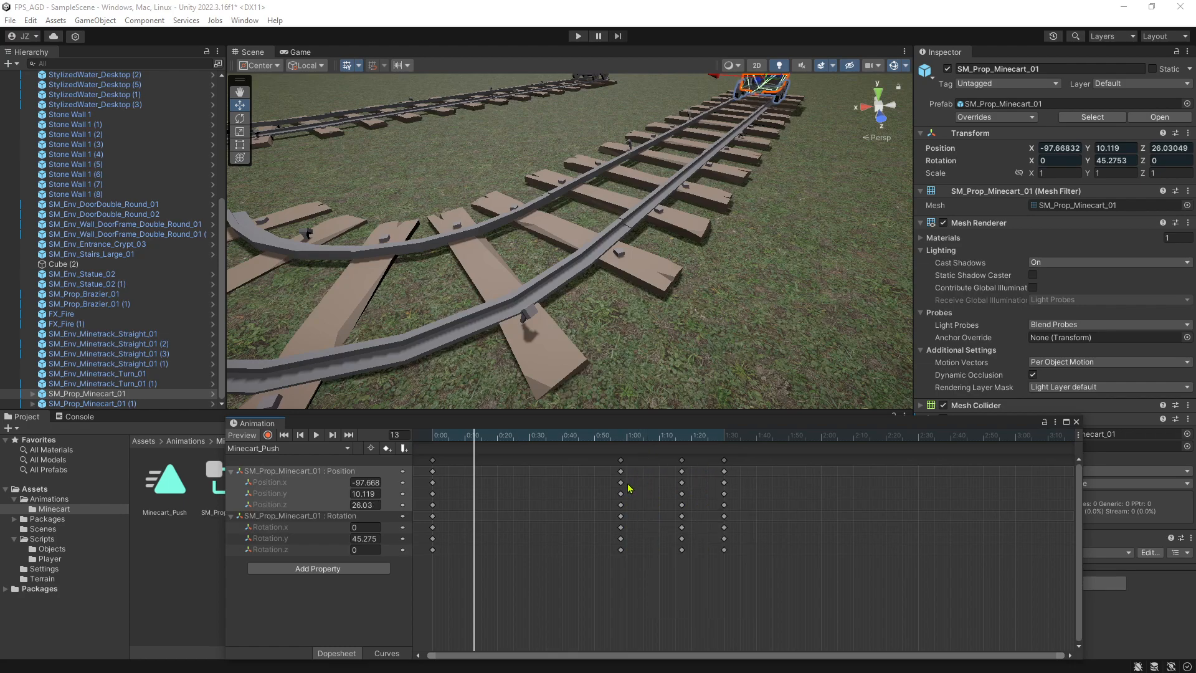
Reload the Minecart_Push clip on the minecart and preview its motion from the curve, looking back along the track.
{"action": "key", "text": "ctrl+p"}
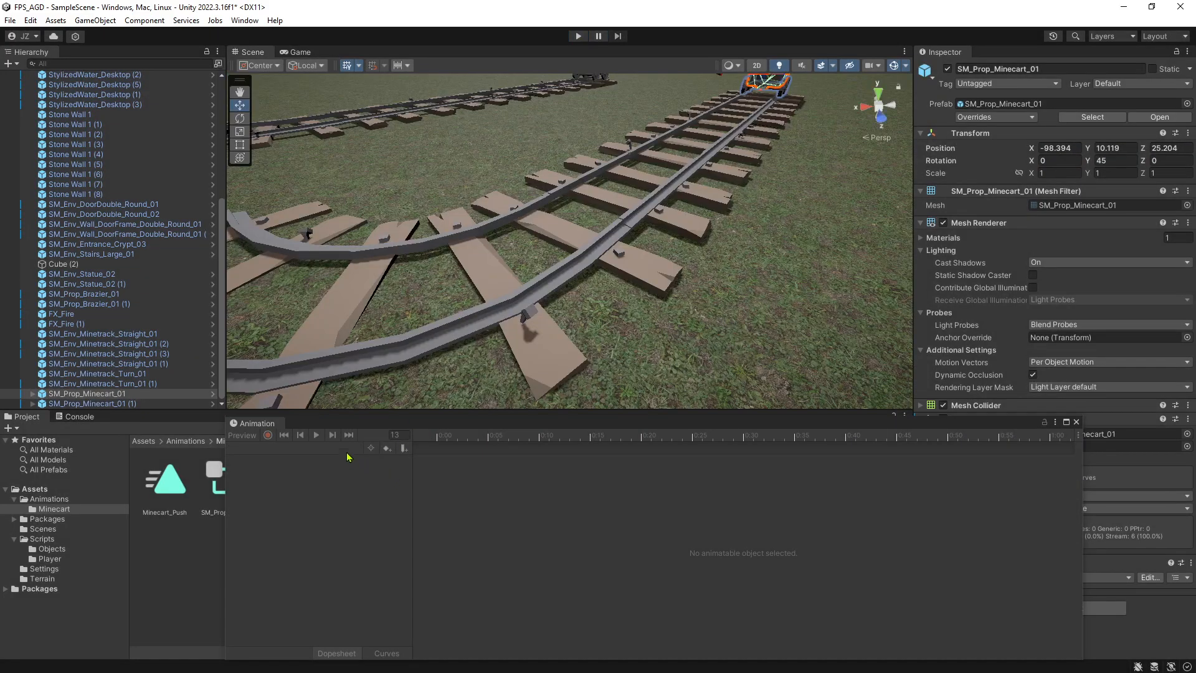
{"action": "left_click", "coordinate": [168, 492]}
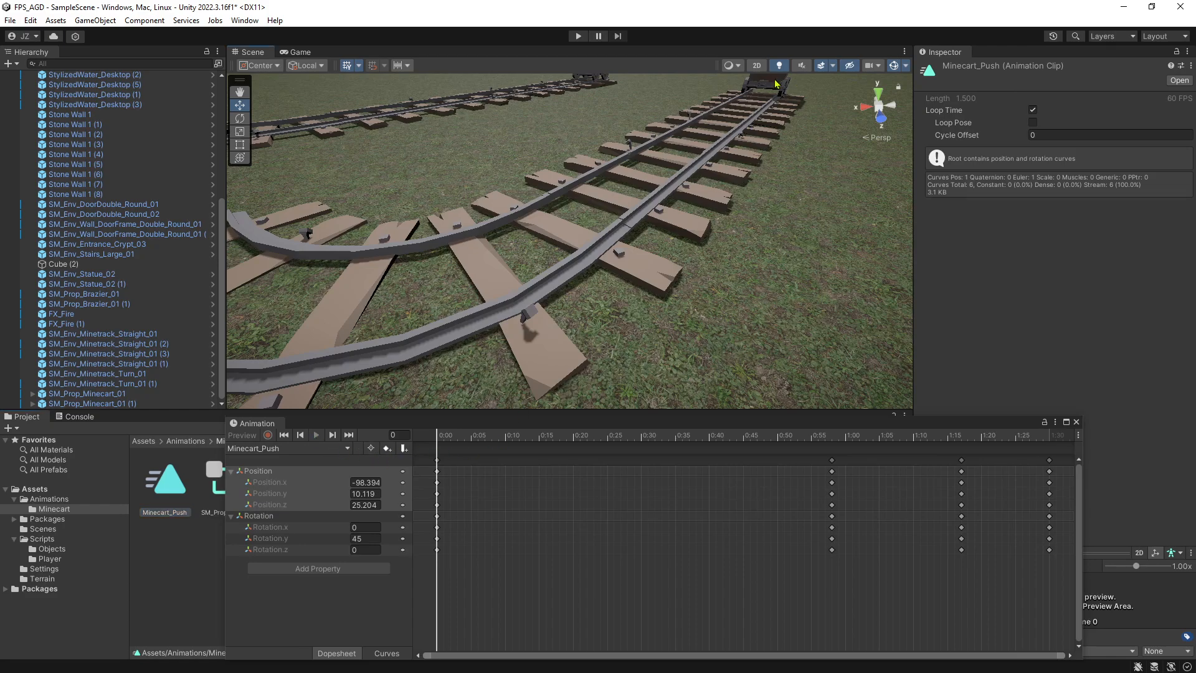
{"action": "left_click", "coordinate": [775, 83]}
{"action": "left_click", "coordinate": [316, 435]}
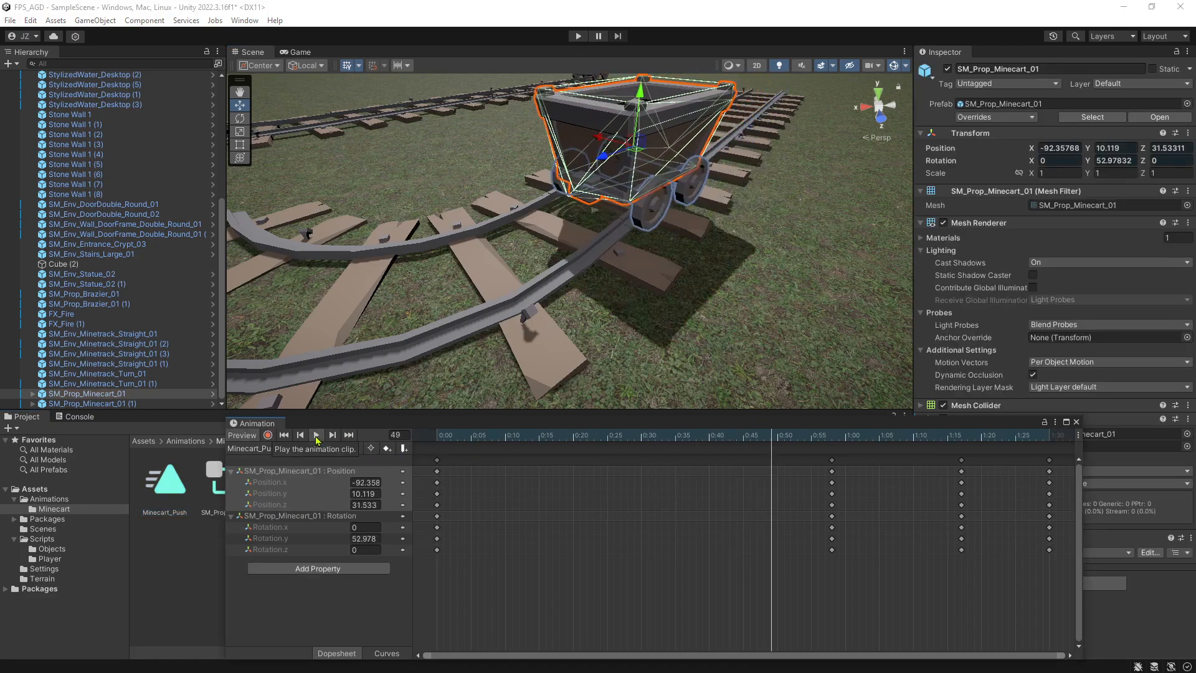
{"action": "right_click_drag", "start_coordinate": [507, 286], "coordinate": [638, 211]}
{"action": "key", "text": "d"}
{"action": "key", "text": "d"}
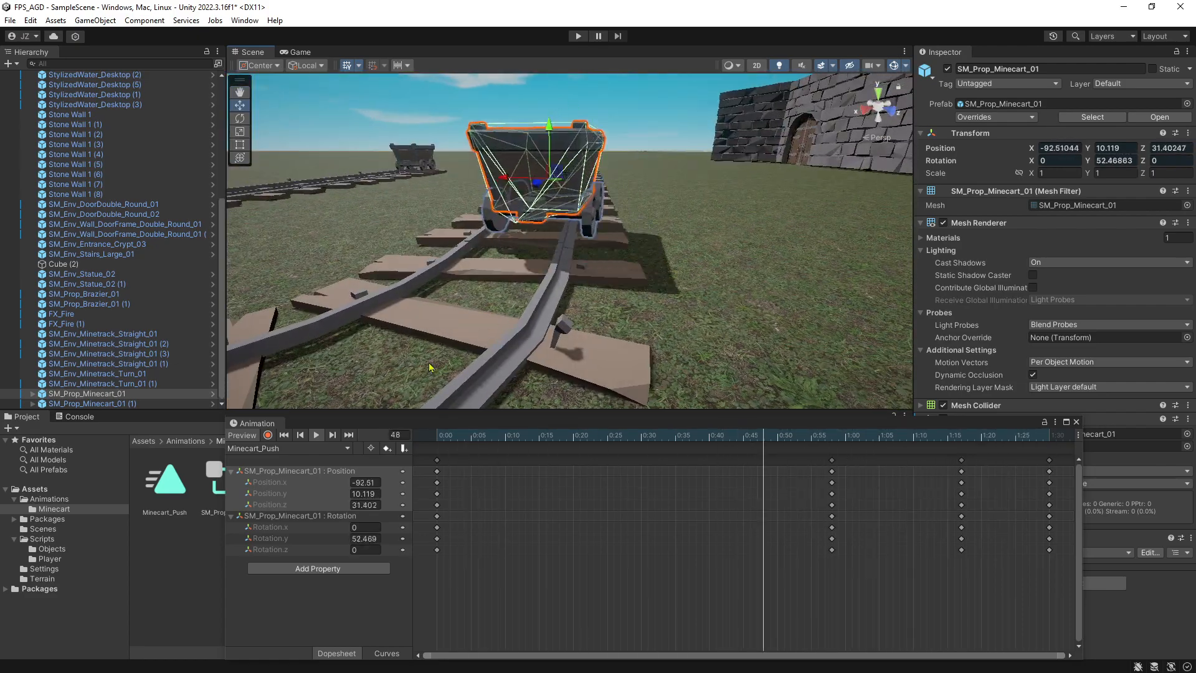
{"action": "left_click", "coordinate": [316, 439]}
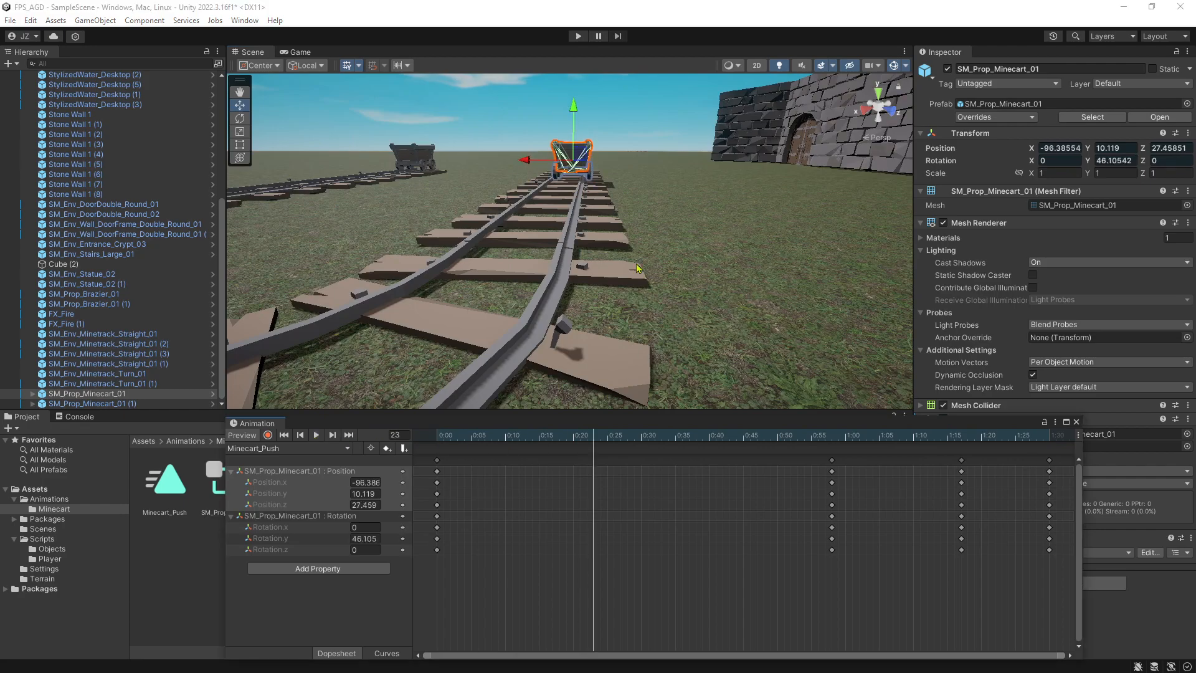
Record a keyframe at 0:45 with the minecart moved to X -92.532, Z 31.081 and its Y rotation set to 45.
{"action": "key", "text": "a"}
{"action": "right_click_drag", "start_coordinate": [468, 292], "coordinate": [578, 304]}
{"action": "key", "text": "d"}
{"action": "key", "text": "w"}
{"action": "left_click_drag", "start_coordinate": [677, 436], "coordinate": [758, 448]}
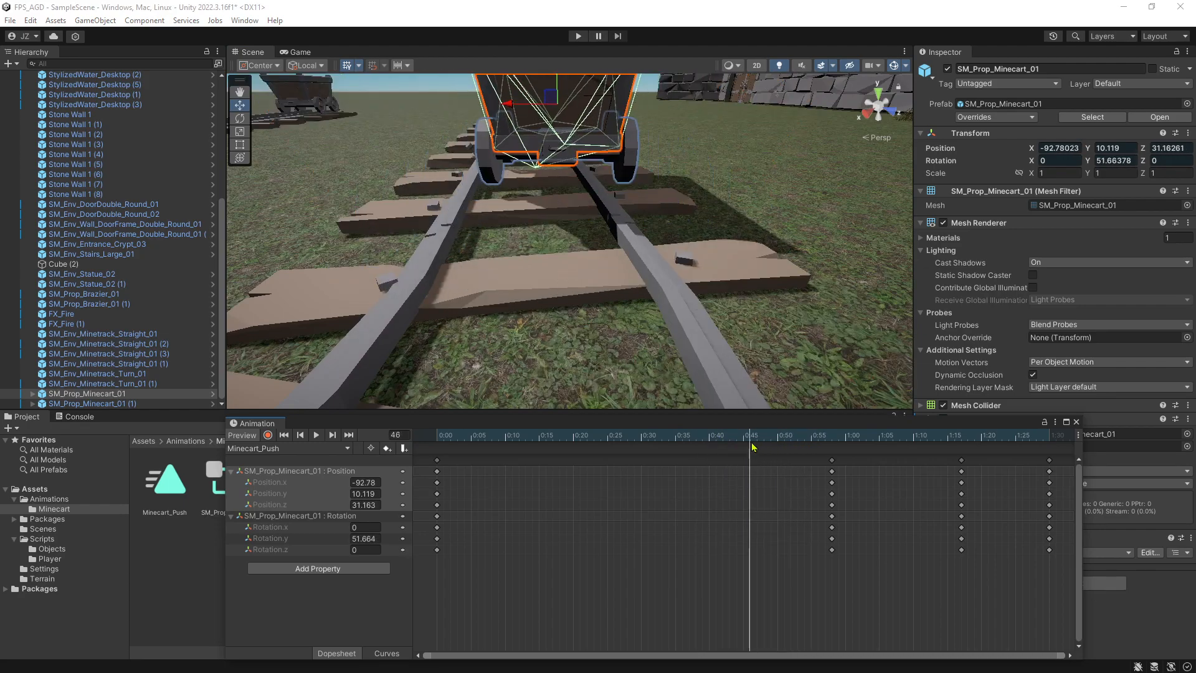
{"action": "left_click_drag", "start_coordinate": [541, 134], "coordinate": [566, 171], "text": "alt"}
{"action": "middle_click_drag", "start_coordinate": [566, 144], "coordinate": [563, 223]}
{"action": "left_click", "coordinate": [268, 435]}
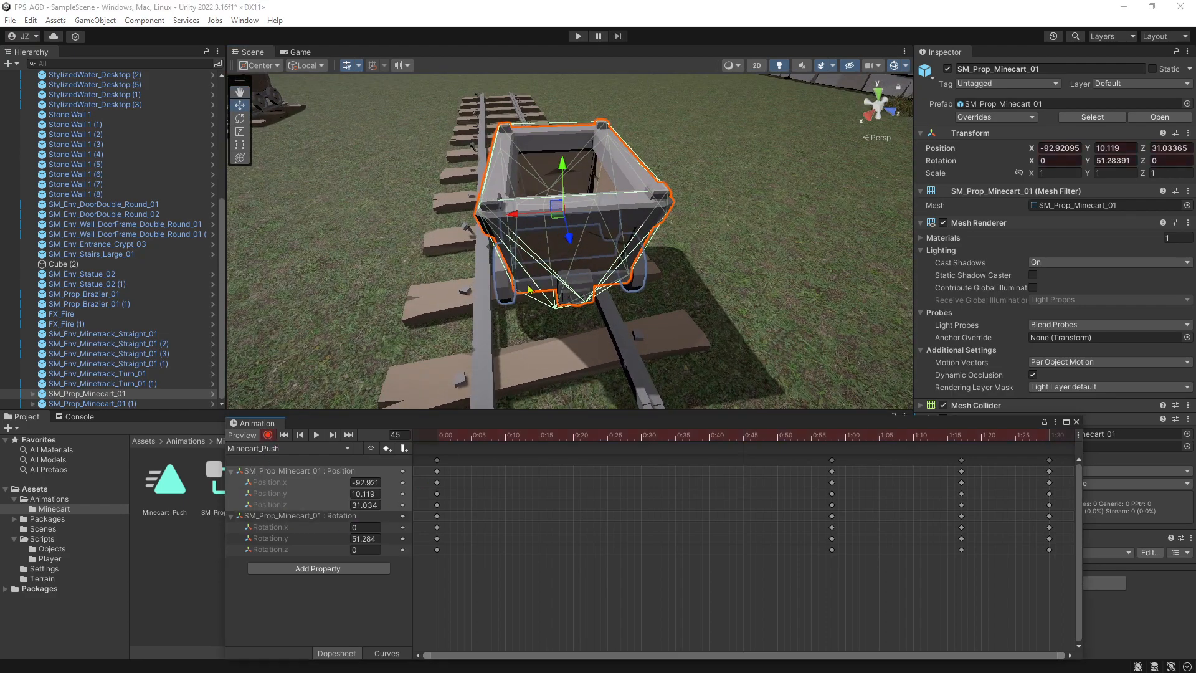
{"action": "left_click_drag", "start_coordinate": [557, 220], "coordinate": [531, 248]}
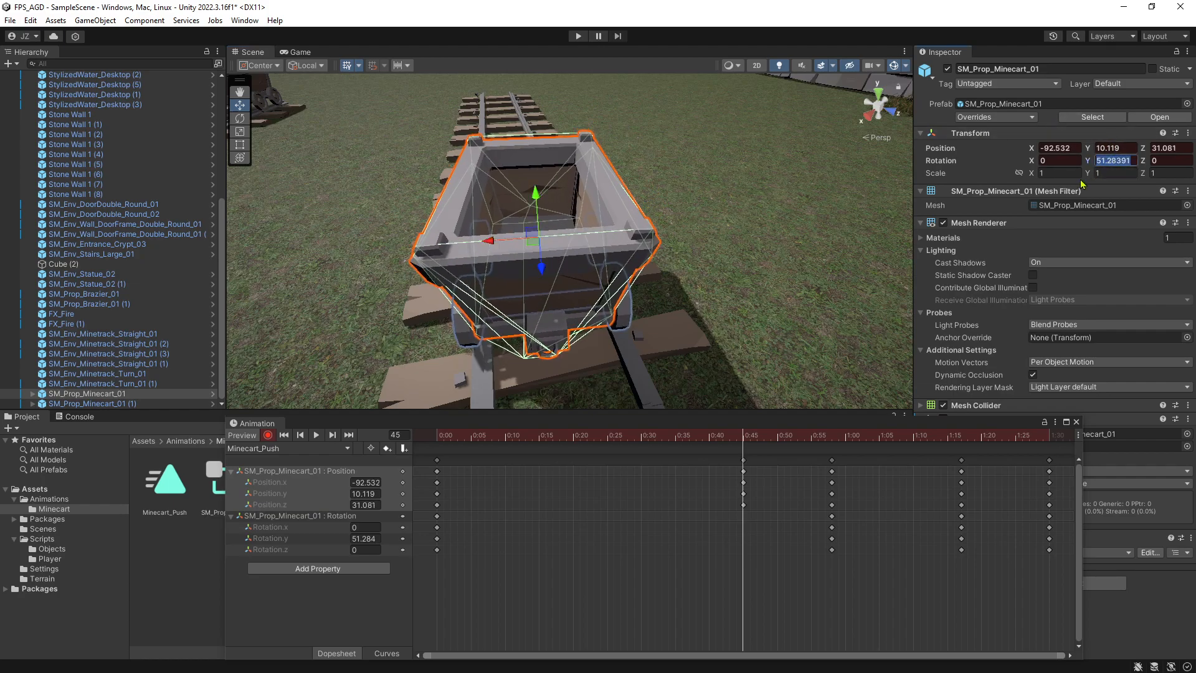
{"action": "type", "text": "45"}
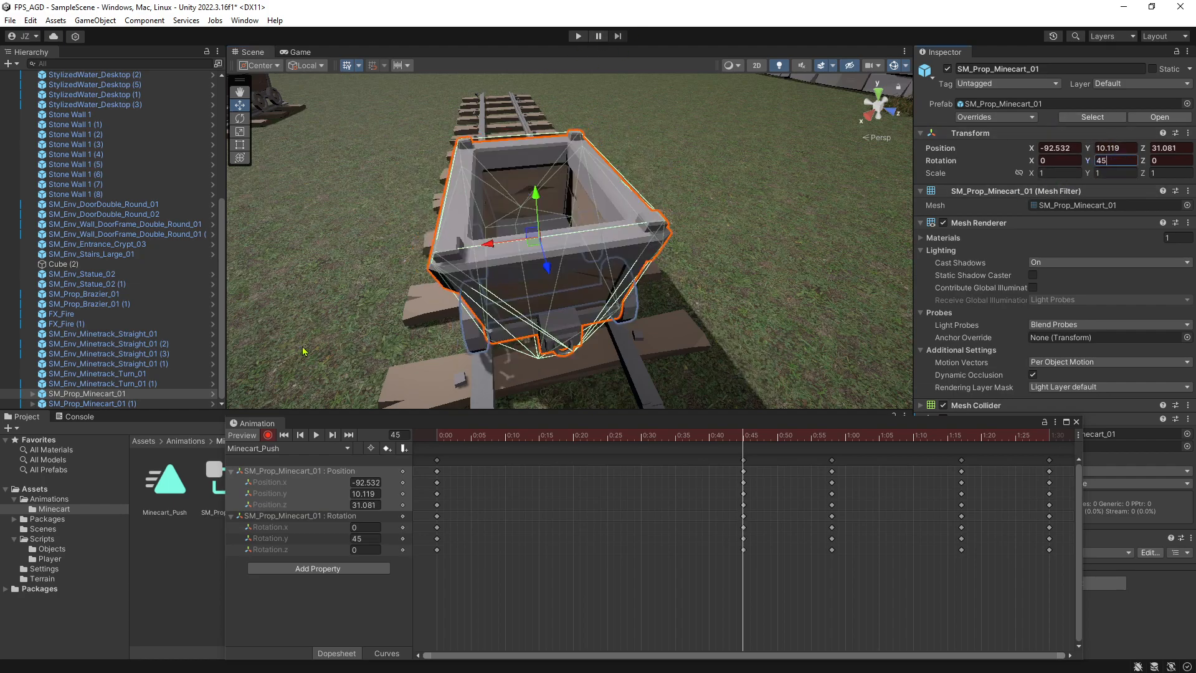
Stop recording and play the Minecart_Push clip, viewing the minecart's run from above the curved end of the track.
{"action": "left_click", "coordinate": [268, 435]}
{"action": "left_click", "coordinate": [316, 435]}
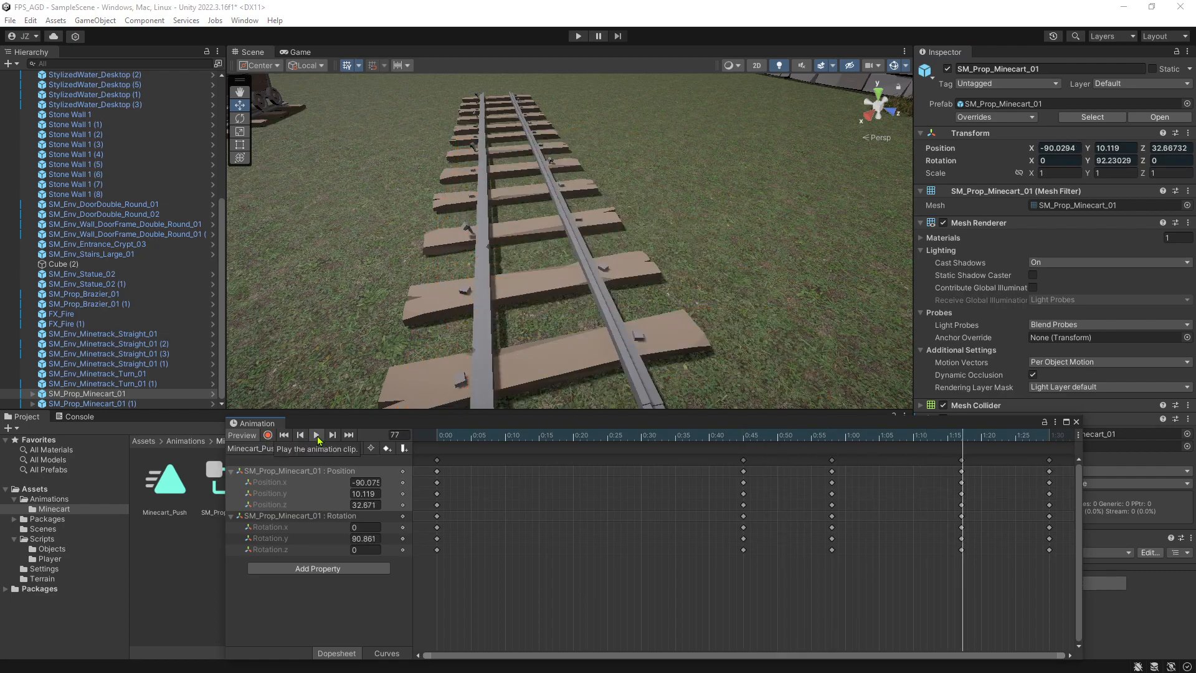
{"action": "right_click_drag", "start_coordinate": [516, 232], "coordinate": [637, 281]}
{"action": "key", "text": "s"}
{"action": "right_click_drag", "start_coordinate": [653, 344], "coordinate": [625, 331]}
{"action": "key", "text": "d"}
{"action": "key", "text": "w"}
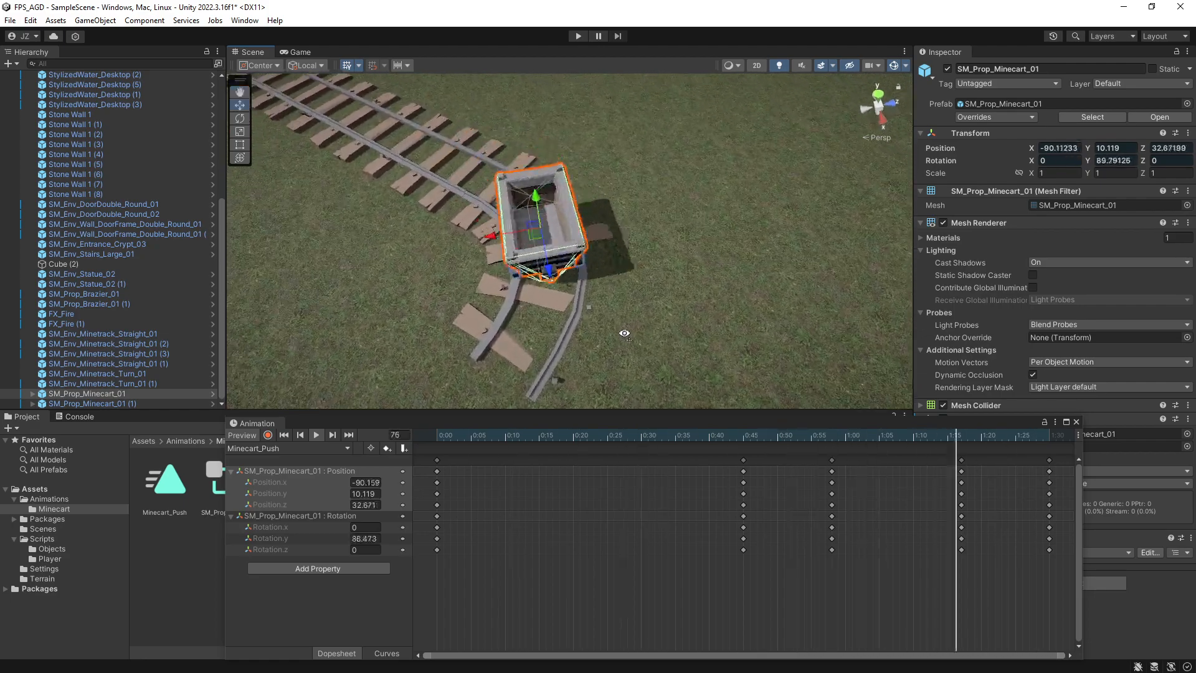
Move the 0:45 keyframes to 0:48 and the 0:58 keyframes to 1:05 in the Minecart_Push dopesheet.
{"action": "mouse_move", "coordinate": [743, 462]}
{"action": "left_mouse_down"}
{"action": "mouse_move", "coordinate": [690, 466]}
{"action": "mouse_move", "coordinate": [766, 462]}
{"action": "left_mouse_up"}
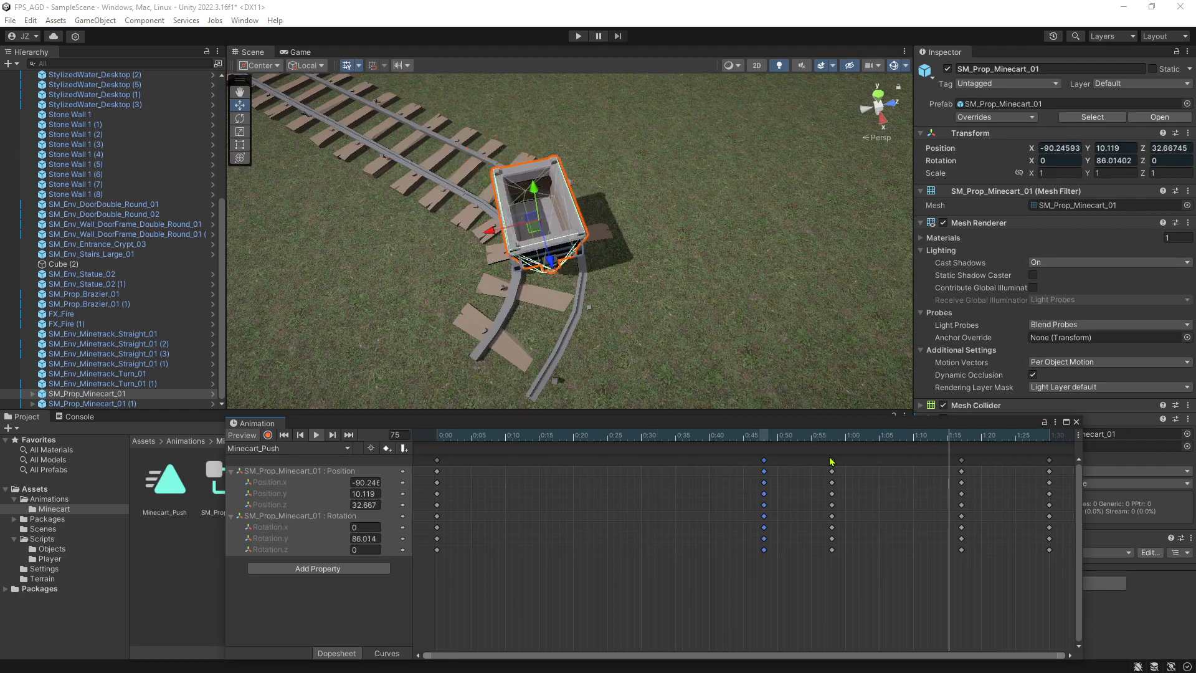
{"action": "left_click_drag", "start_coordinate": [832, 461], "coordinate": [881, 464]}
Preview the retimed clip along the track and curve, scrub between 0:00 and 0:48, and return to the first frame.
{"action": "right_click_drag", "start_coordinate": [641, 274], "coordinate": [574, 334]}
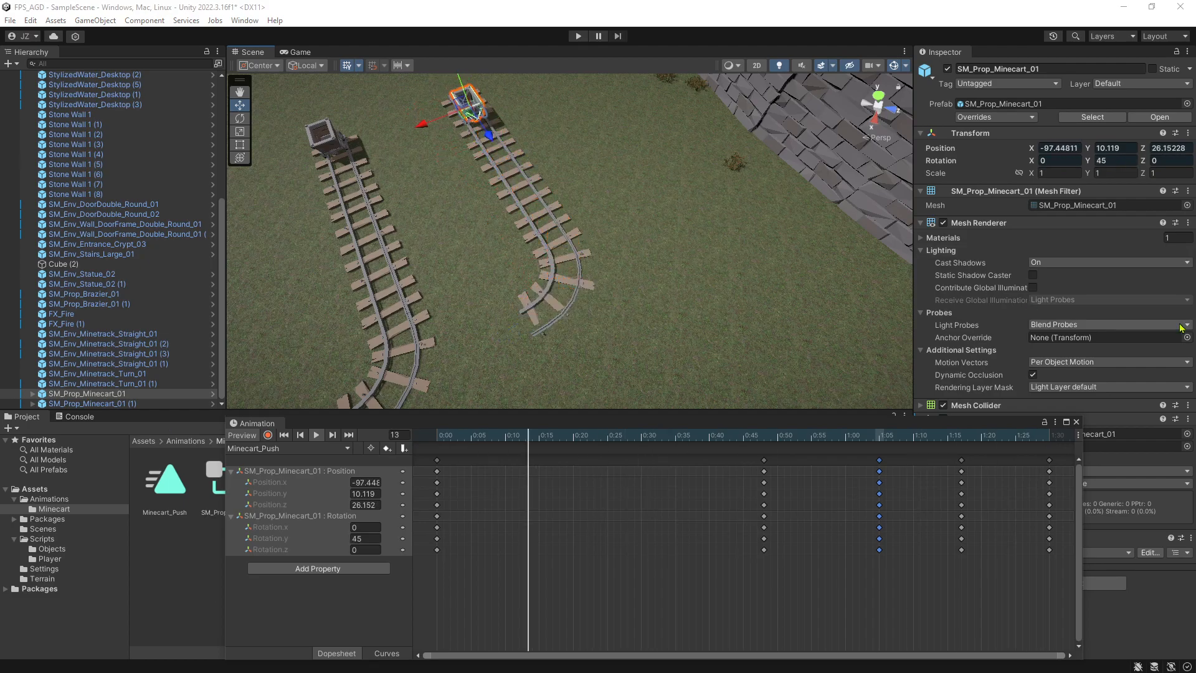
{"action": "right_click_drag", "start_coordinate": [675, 250], "coordinate": [451, 165]}
{"action": "key", "text": "w"}
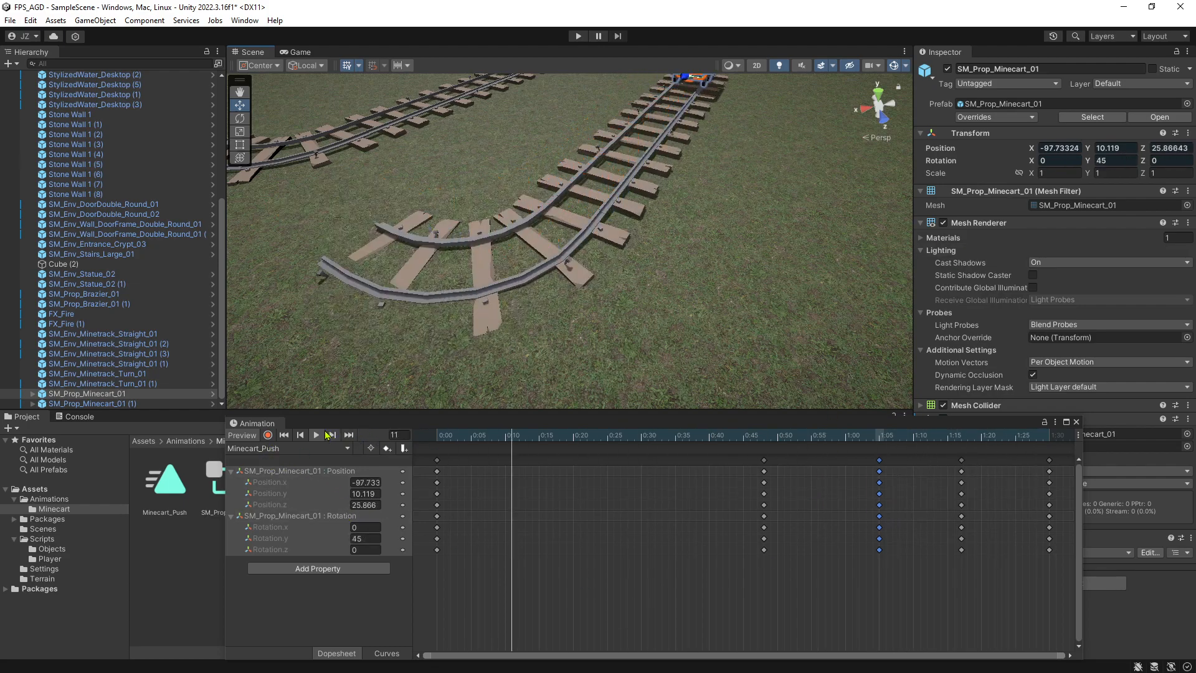
{"action": "left_click", "coordinate": [316, 436]}
{"action": "left_click", "coordinate": [437, 521]}
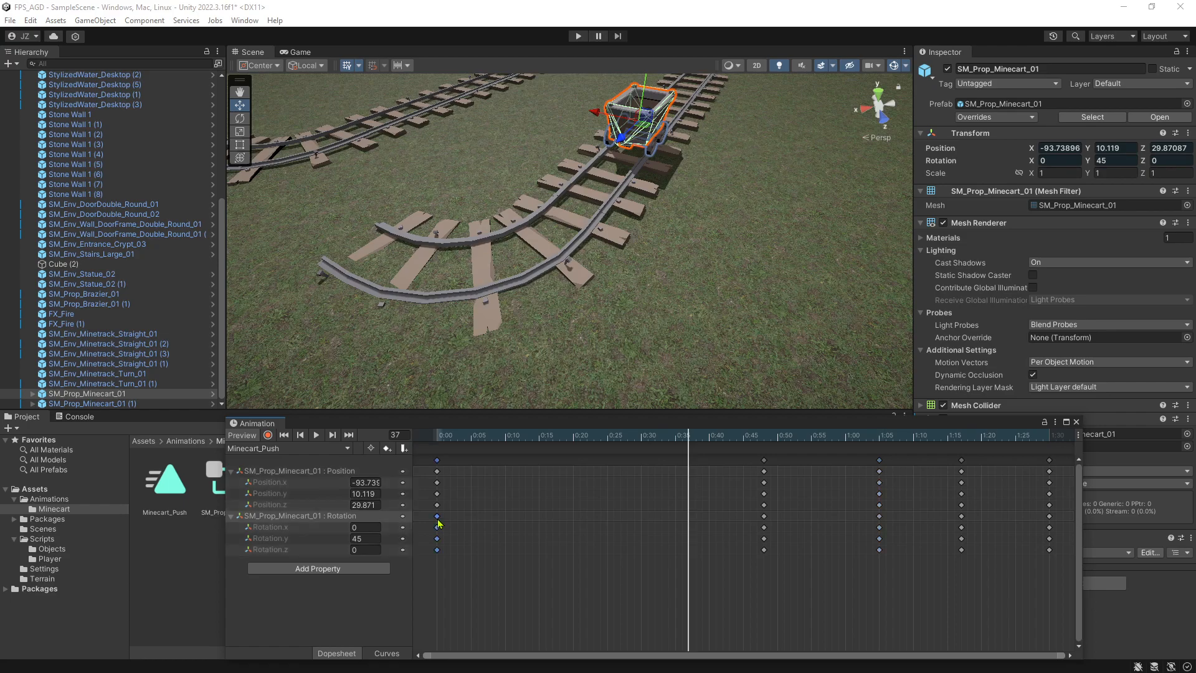
{"action": "left_click", "coordinate": [441, 438]}
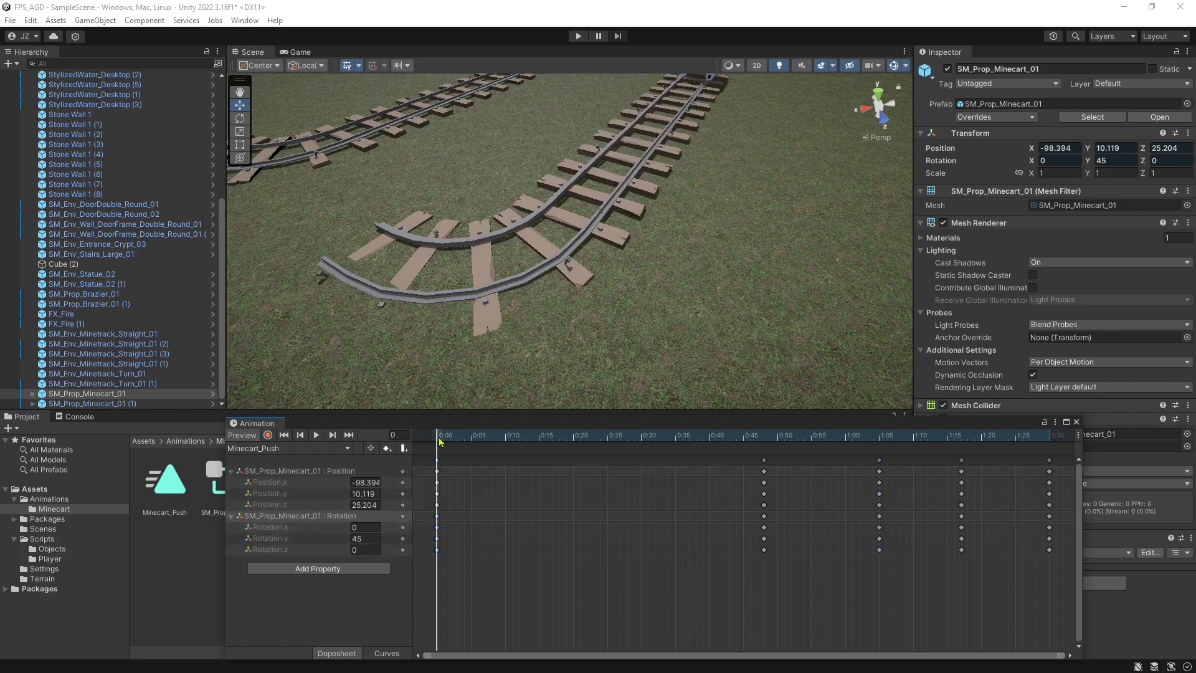
{"action": "left_click", "coordinate": [766, 440]}
{"action": "mouse_move", "coordinate": [765, 442]}
{"action": "left_mouse_down"}
{"action": "mouse_move", "coordinate": [997, 439]}
{"action": "mouse_move", "coordinate": [760, 447]}
{"action": "left_mouse_up"}
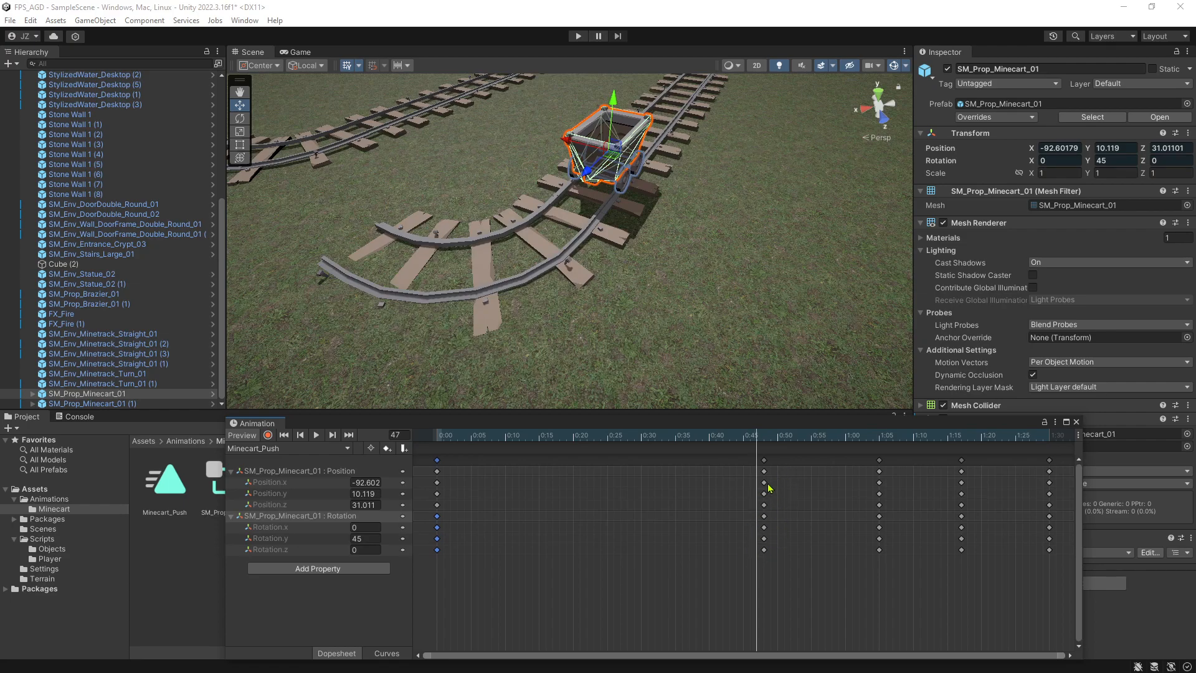
{"action": "left_click", "coordinate": [764, 517]}
{"action": "mouse_move", "coordinate": [715, 286]}
{"action": "right_mouse_down"}
{"action": "mouse_move", "coordinate": [750, 211]}
{"action": "mouse_move", "coordinate": [683, 233]}
{"action": "mouse_move", "coordinate": [700, 293]}
{"action": "right_mouse_up"}
{"action": "left_click", "coordinate": [316, 435]}
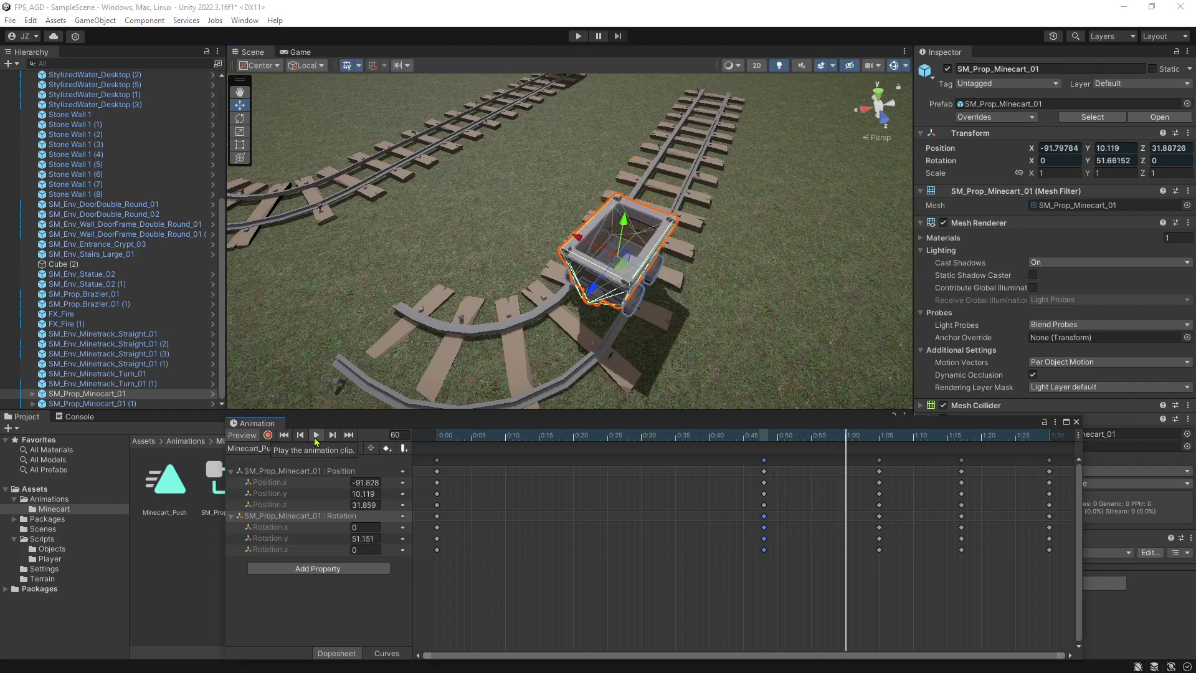
{"action": "left_click", "coordinate": [315, 434]}
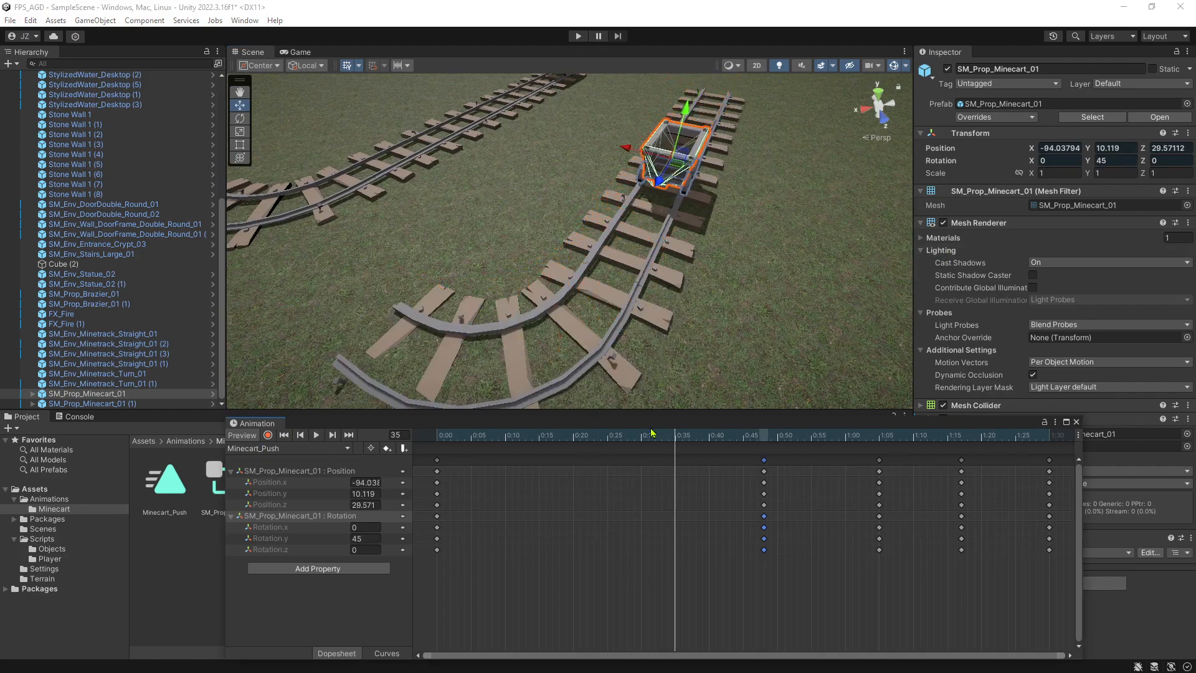
{"action": "left_click", "coordinate": [441, 438]}
Deselect the minecart, dock the Animation window beside the Console, and bring the project assets back into view.
{"action": "right_click_drag", "start_coordinate": [755, 251], "coordinate": [831, 214]}
{"action": "left_click", "coordinate": [182, 562]}
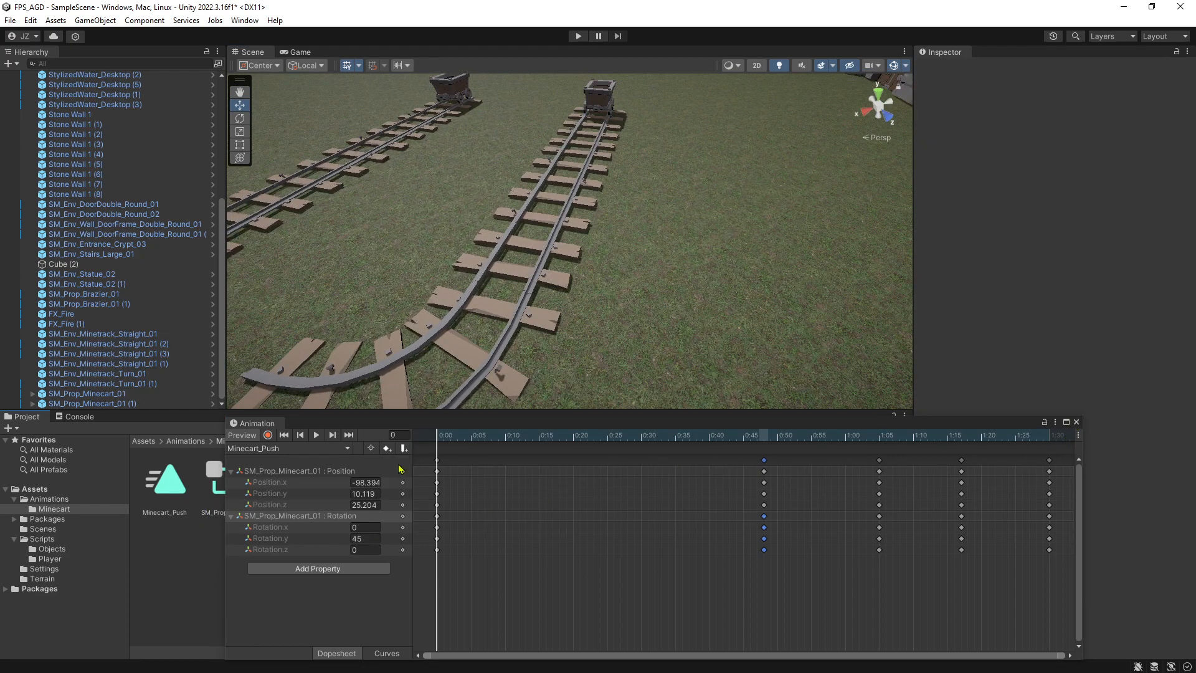
{"action": "left_click_drag", "start_coordinate": [252, 423], "coordinate": [115, 423]}
{"action": "left_click", "coordinate": [23, 416]}
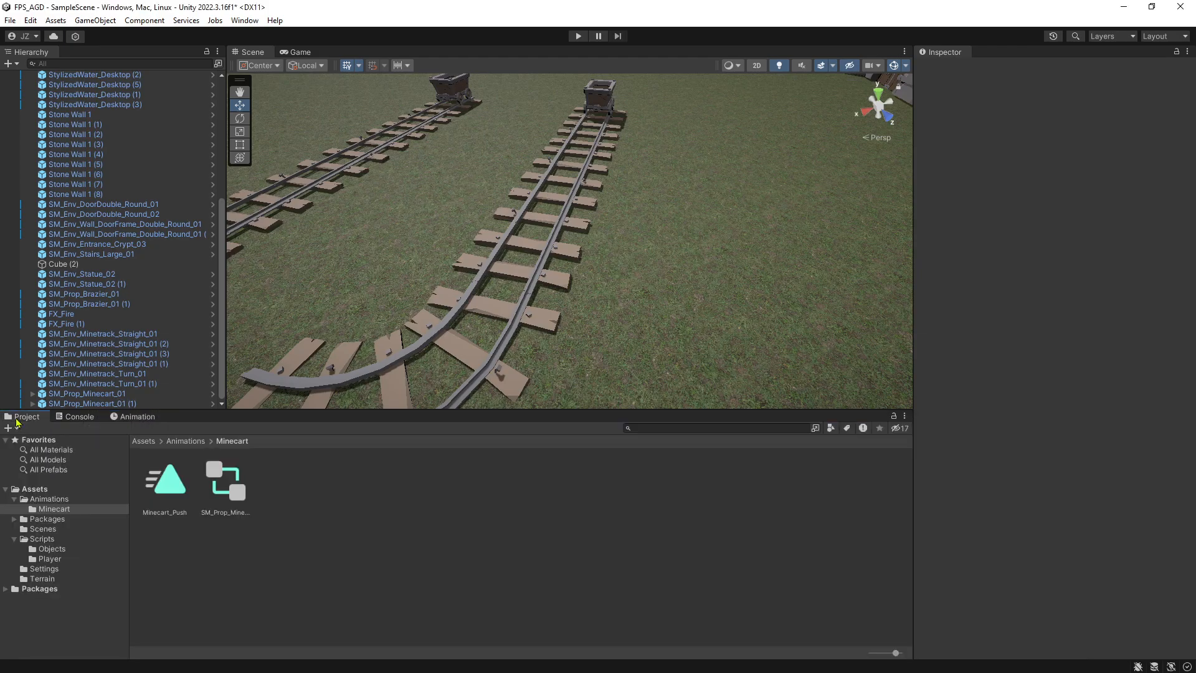
Duplicate the Minecart_Push animation clip and rename the copy Minecart_Push_Reverse.
{"action": "left_click", "coordinate": [189, 480]}
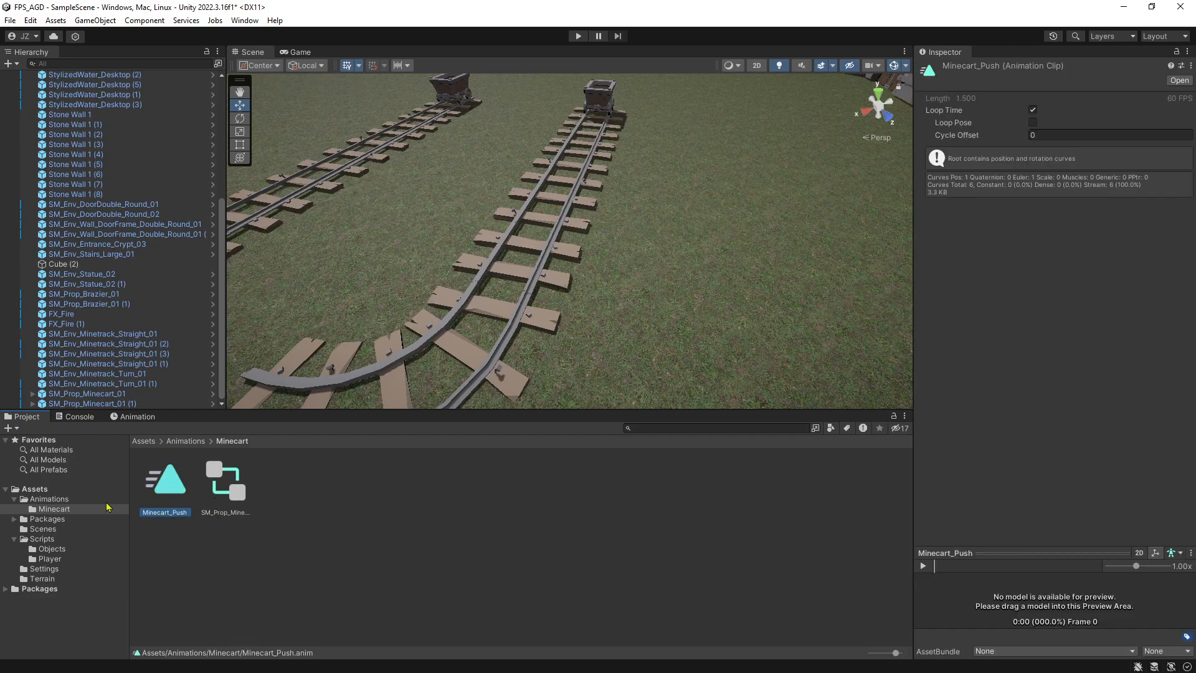
{"action": "key", "text": "ctrl+d"}
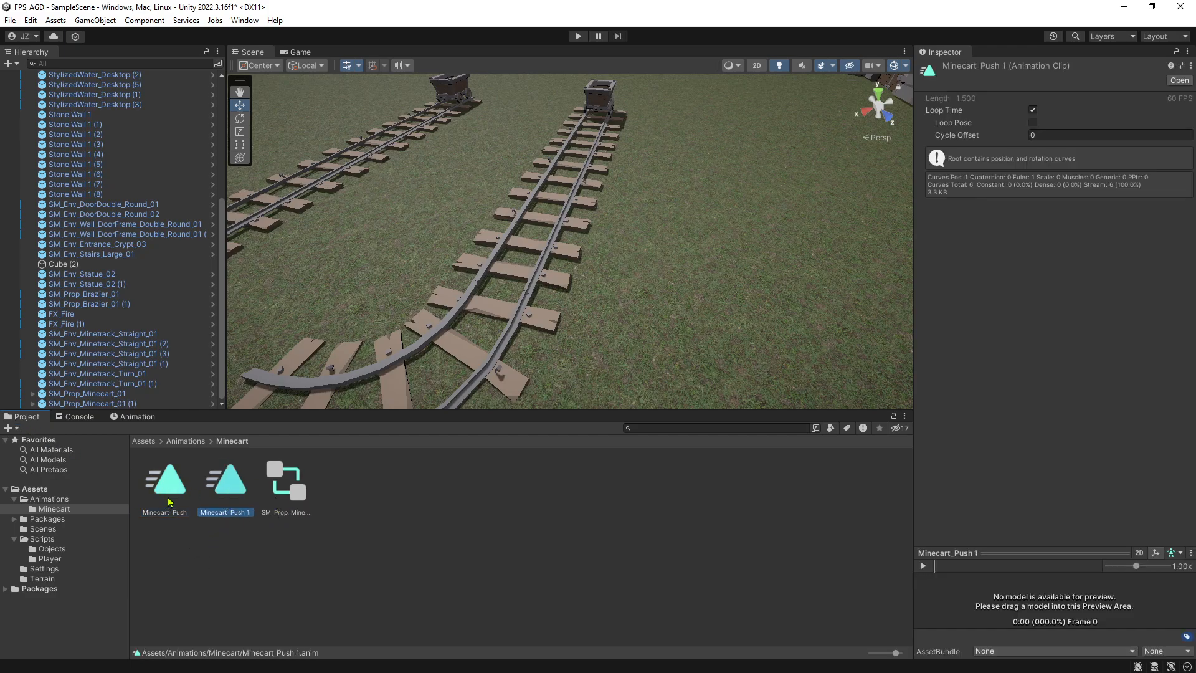
{"action": "left_click", "coordinate": [232, 514]}
{"action": "type", "text": "_Reverse"}
{"action": "key", "text": "Return"}
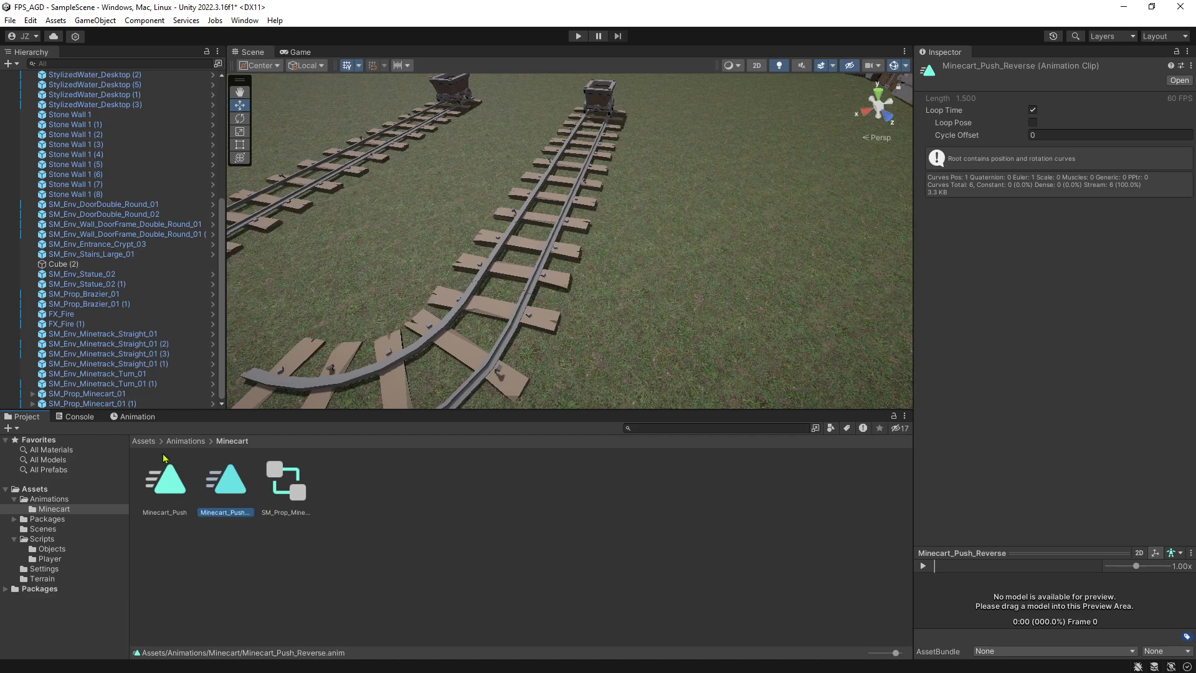
Show the Minecart_Push_Reverse clip in the Animation window and swap its first and last keyframes.
{"action": "left_click", "coordinate": [133, 417]}
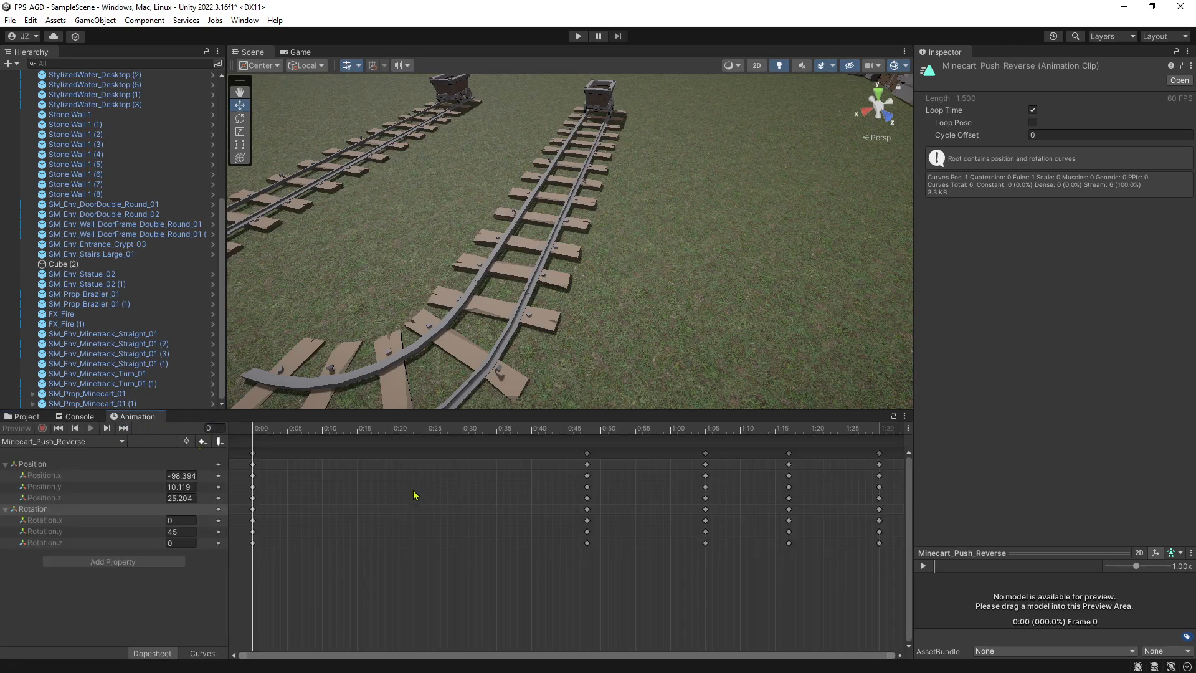
{"action": "scroll", "coordinate": [708, 525], "scroll_direction": "down", "scroll_amount": 1}
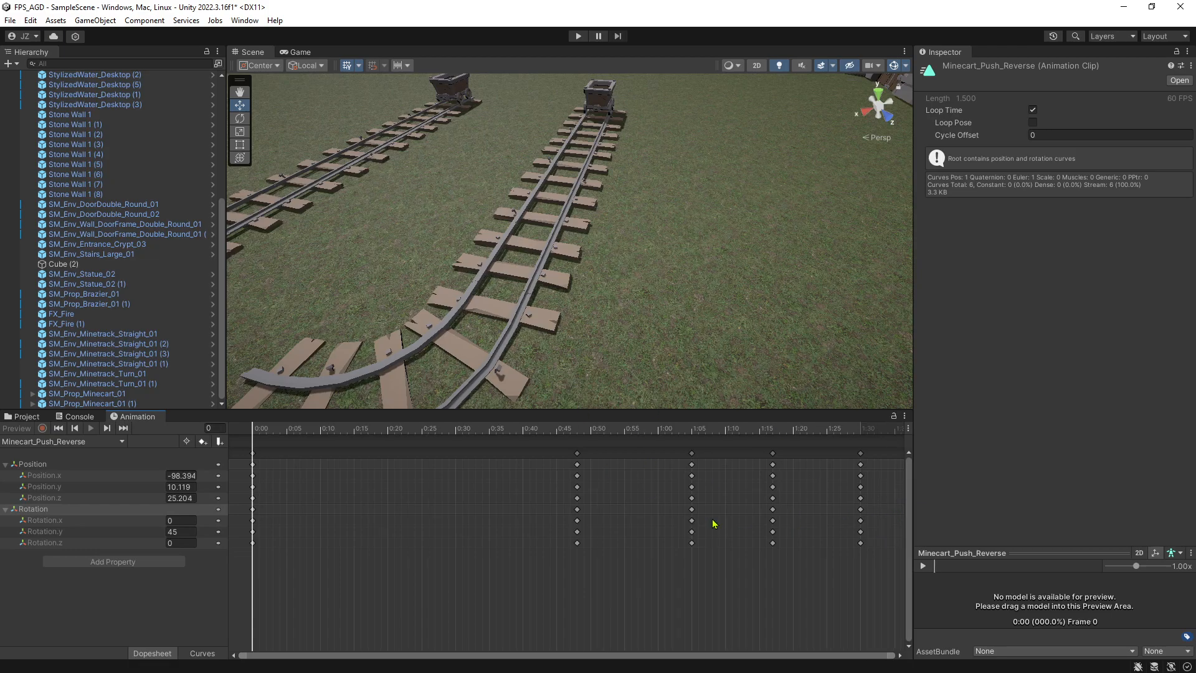
{"action": "mouse_move", "coordinate": [252, 455]}
{"action": "left_mouse_down"}
{"action": "mouse_move", "coordinate": [875, 480]}
{"action": "mouse_move", "coordinate": [861, 459]}
{"action": "mouse_move", "coordinate": [252, 453]}
{"action": "left_mouse_up"}
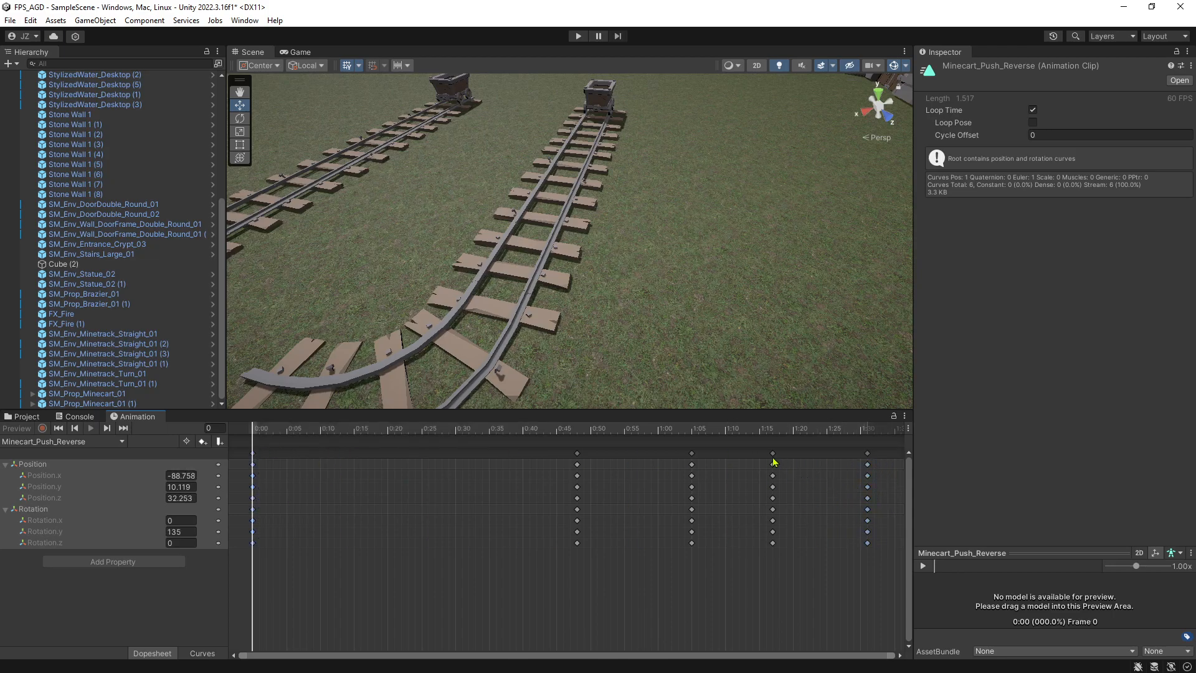
In the reverse clip, move the 1:17 keyframes to 0:15, 1:05 to 0:25, 0:48 to 0:50, and the last ones to 1:30.
{"action": "left_click_drag", "start_coordinate": [775, 458], "coordinate": [357, 456]}
{"action": "left_click_drag", "start_coordinate": [692, 455], "coordinate": [424, 455]}
{"action": "left_click_drag", "start_coordinate": [577, 462], "coordinate": [590, 459]}
{"action": "left_click_drag", "start_coordinate": [867, 460], "coordinate": [861, 460]}
Play the animation on the selected minecart and check its clip list for Minecart_Push_Reverse.
{"action": "left_click", "coordinate": [573, 135]}
{"action": "left_click", "coordinate": [90, 428]}
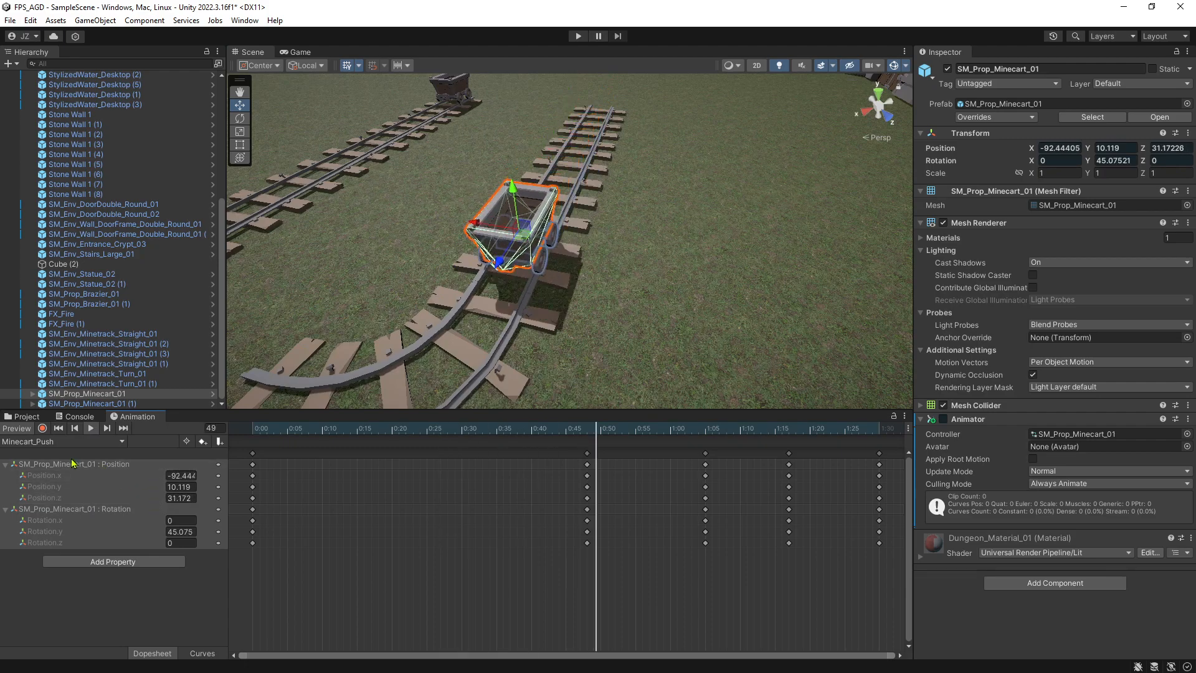
{"action": "left_click", "coordinate": [69, 441]}
{"action": "left_click", "coordinate": [77, 454]}
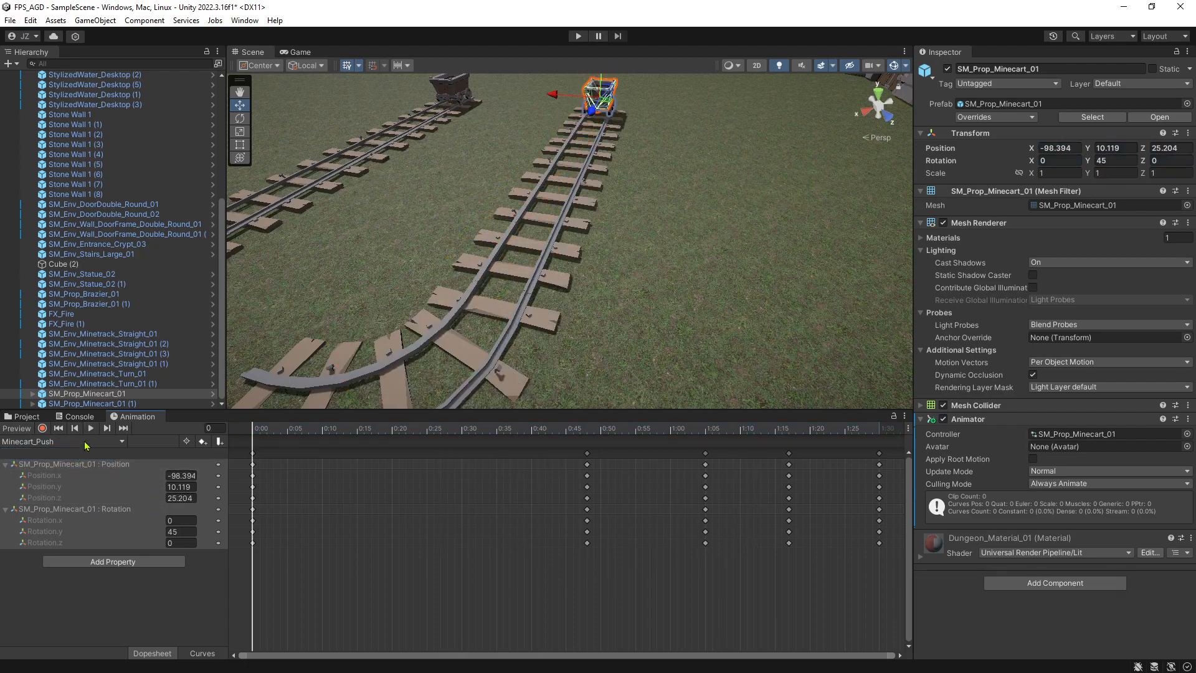
{"action": "left_click", "coordinate": [115, 443]}
Reopen Minecart_Push_Reverse from the project assets, then reselect the minecart and check which clips it offers.
{"action": "left_click", "coordinate": [80, 416]}
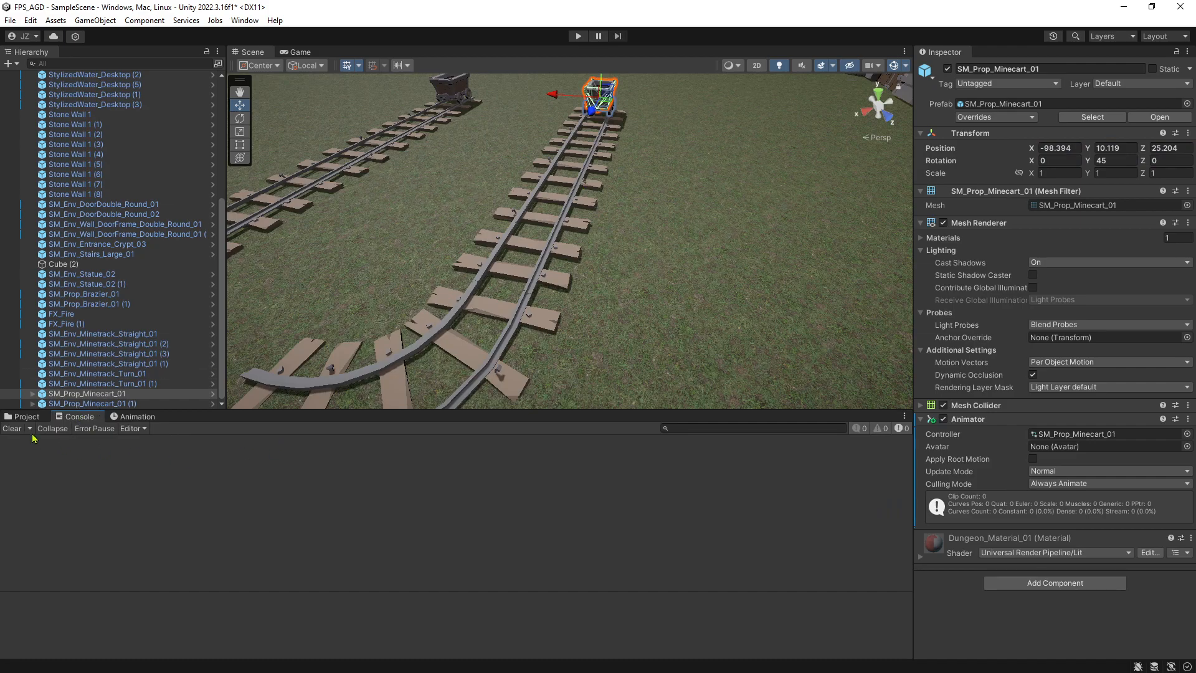
{"action": "left_click", "coordinate": [26, 416]}
{"action": "left_click", "coordinate": [225, 488]}
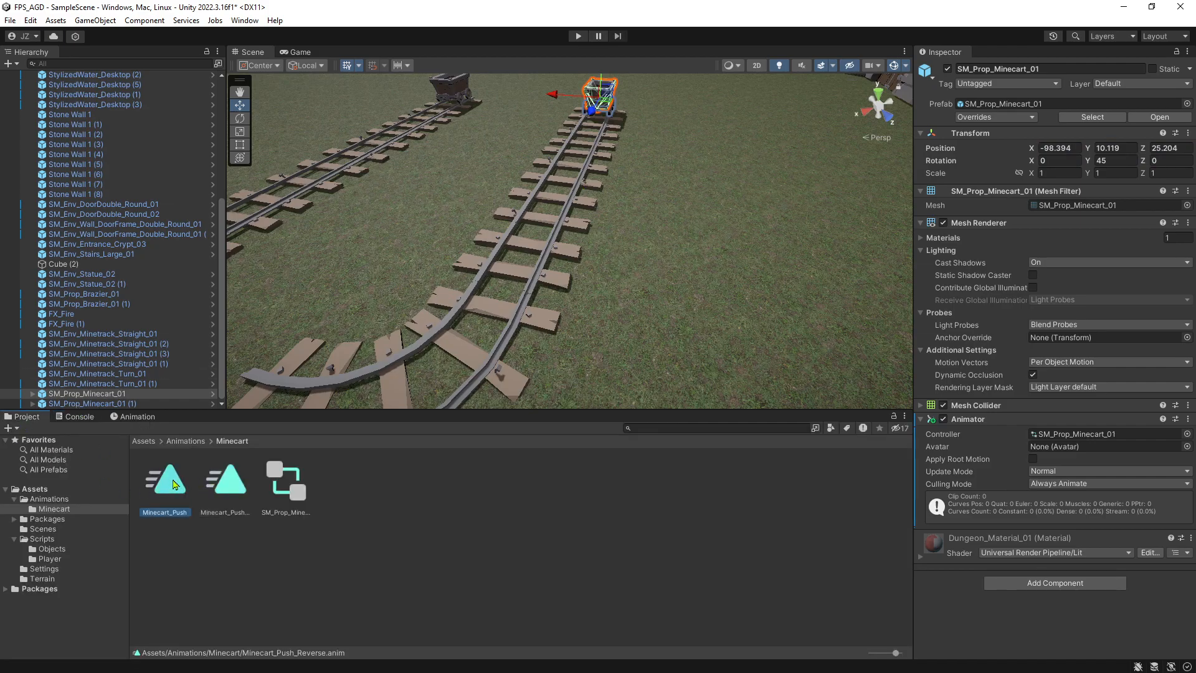
{"action": "double_click", "coordinate": [226, 489]}
{"action": "left_click", "coordinate": [223, 487]}
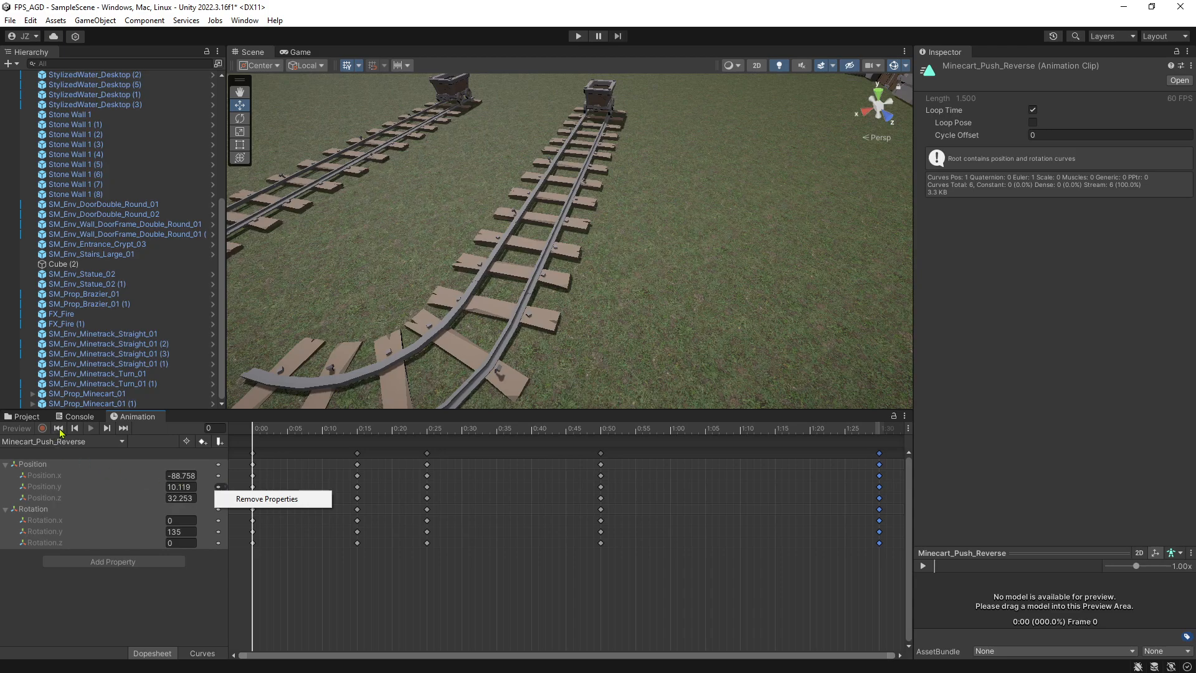
{"action": "left_click", "coordinate": [605, 110]}
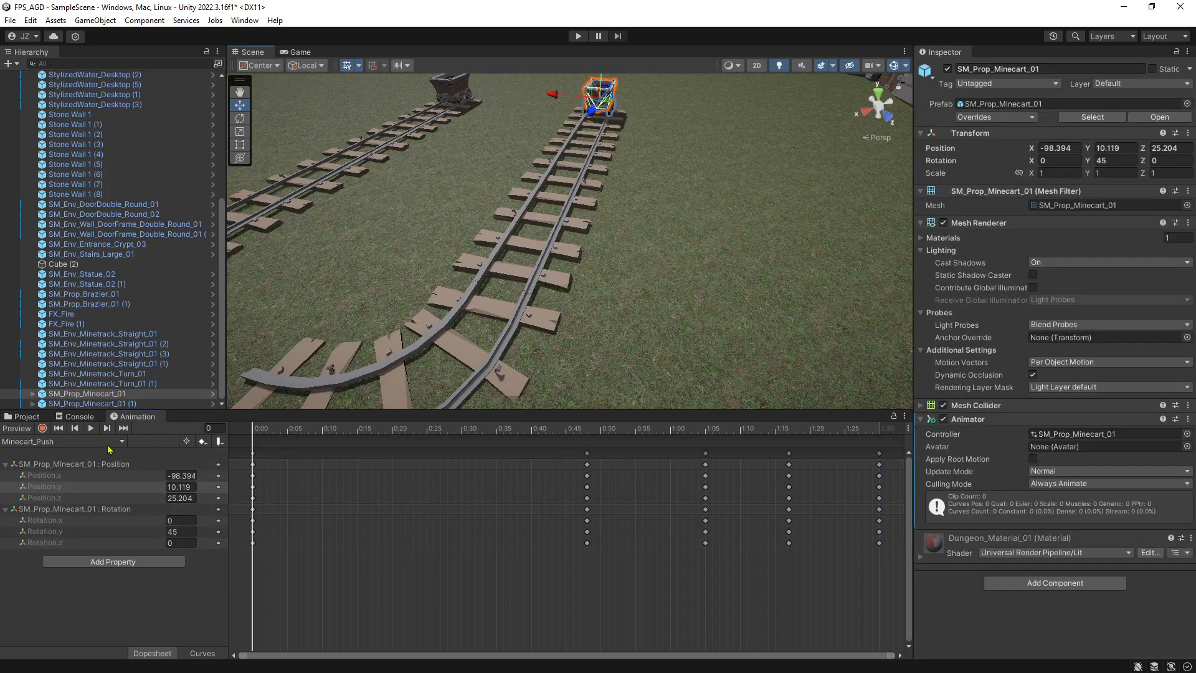
{"action": "left_click", "coordinate": [110, 442]}
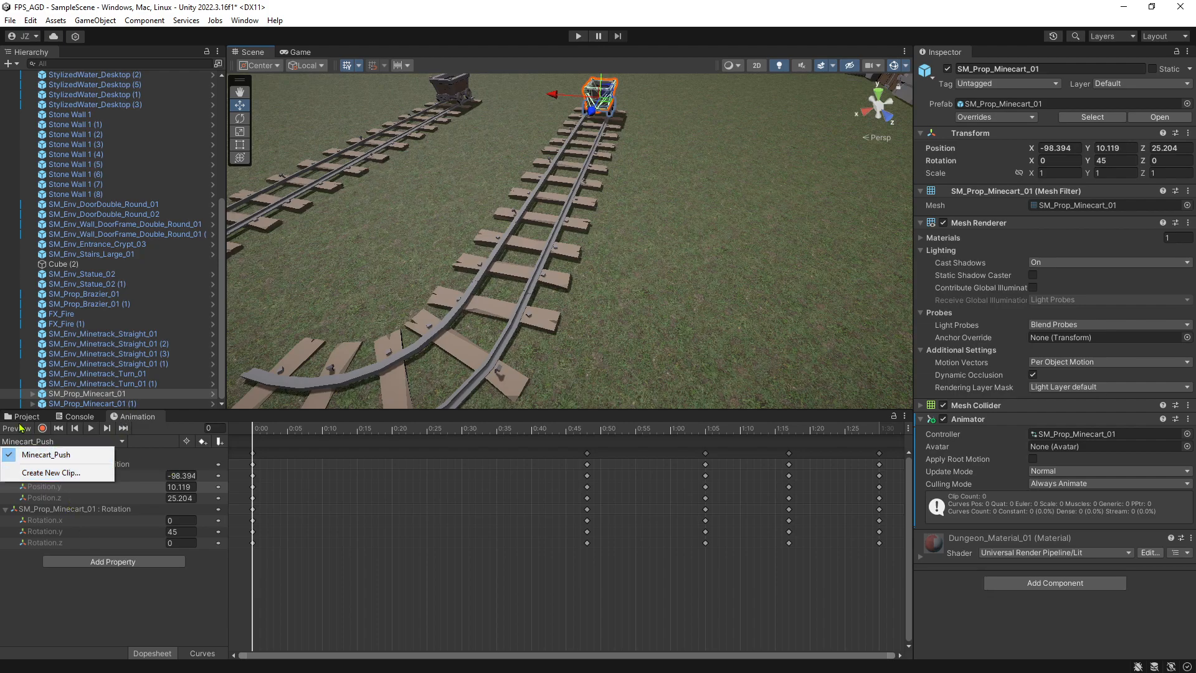
Locate the controller assigned to the minecart's Animator component and open SM_Prop_Minecart_01 in the Animator window.
{"action": "left_click", "coordinate": [26, 418]}
{"action": "left_click", "coordinate": [297, 488]}
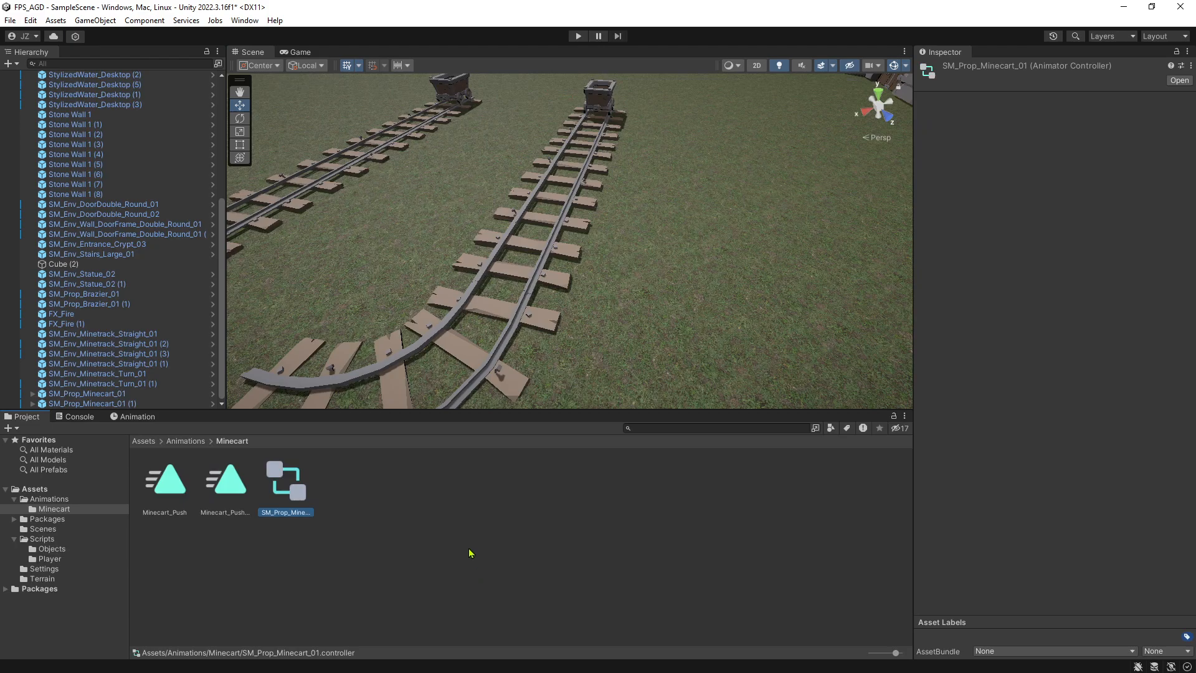
{"action": "left_click", "coordinate": [600, 97]}
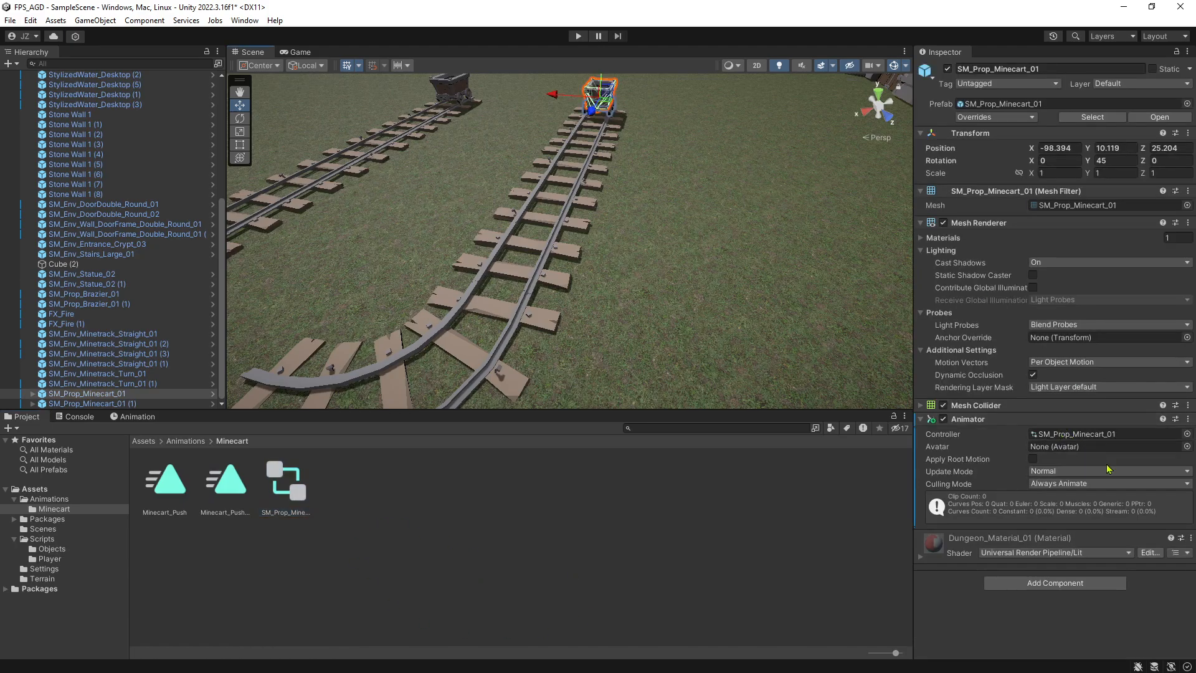
{"action": "left_click", "coordinate": [1104, 434]}
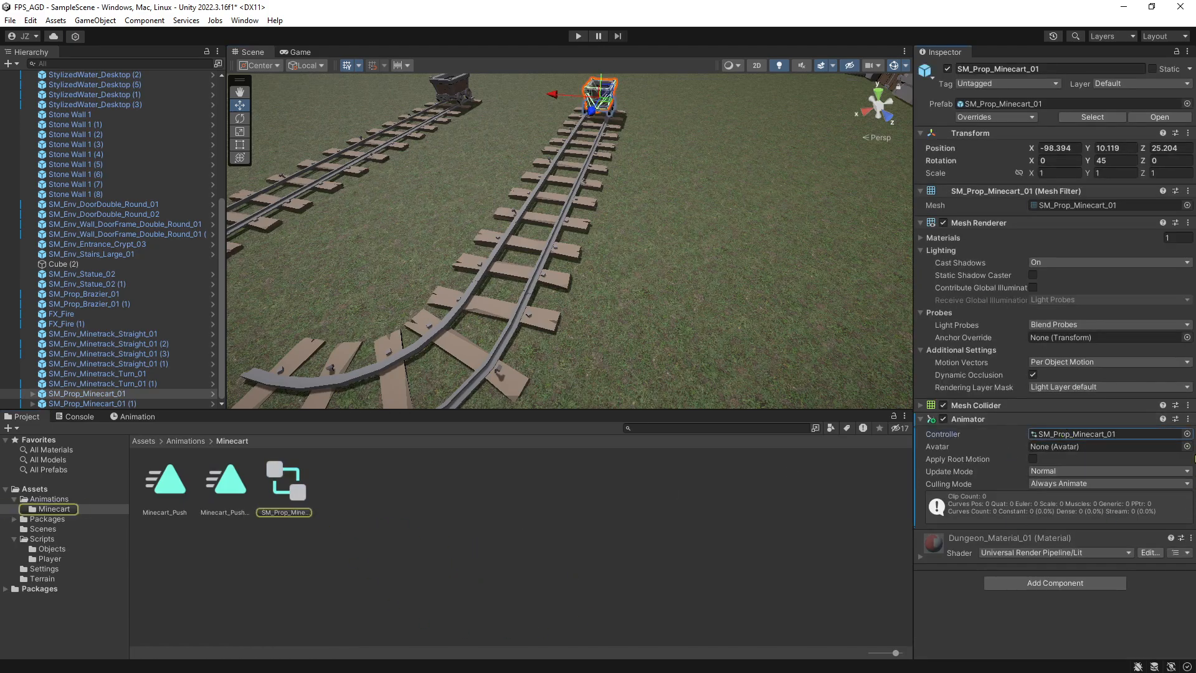
{"action": "double_click", "coordinate": [301, 493]}
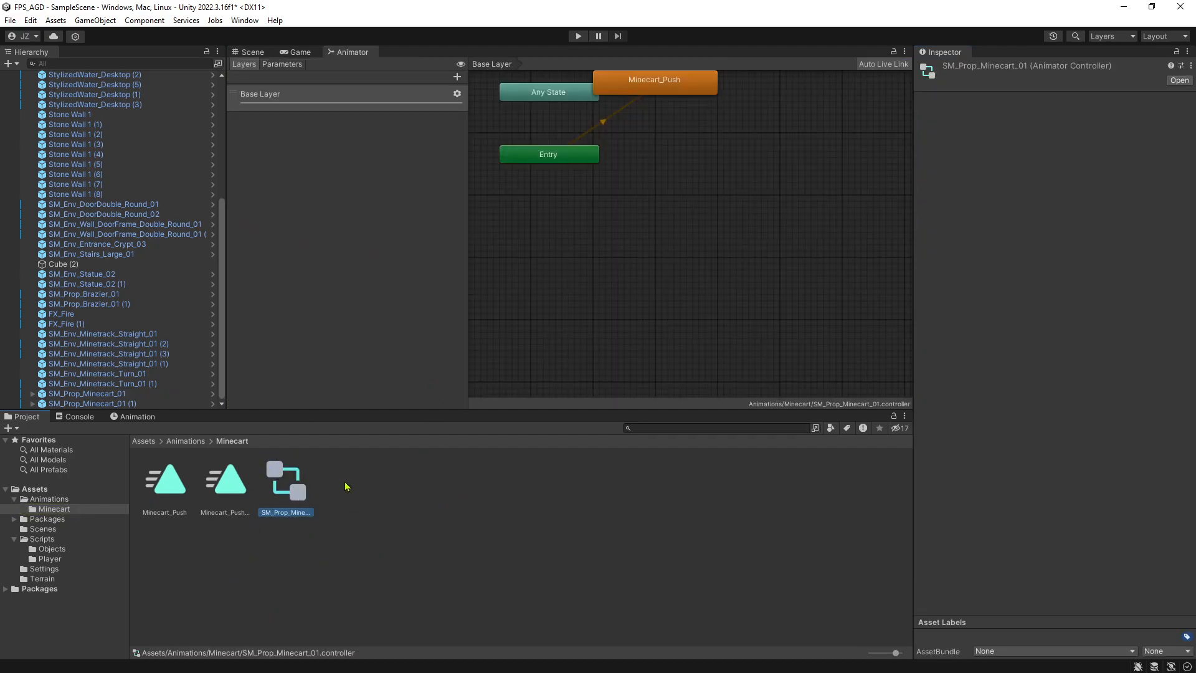
Move the Minecart_Push state clear of Any State to an open spot beside the Entry node.
{"action": "left_click", "coordinate": [679, 251]}
{"action": "right_click", "coordinate": [682, 223]}
{"action": "left_click", "coordinate": [688, 158]}
{"action": "middle_click_drag", "start_coordinate": [685, 182], "coordinate": [683, 281]}
{"action": "left_click_drag", "start_coordinate": [672, 197], "coordinate": [750, 234]}
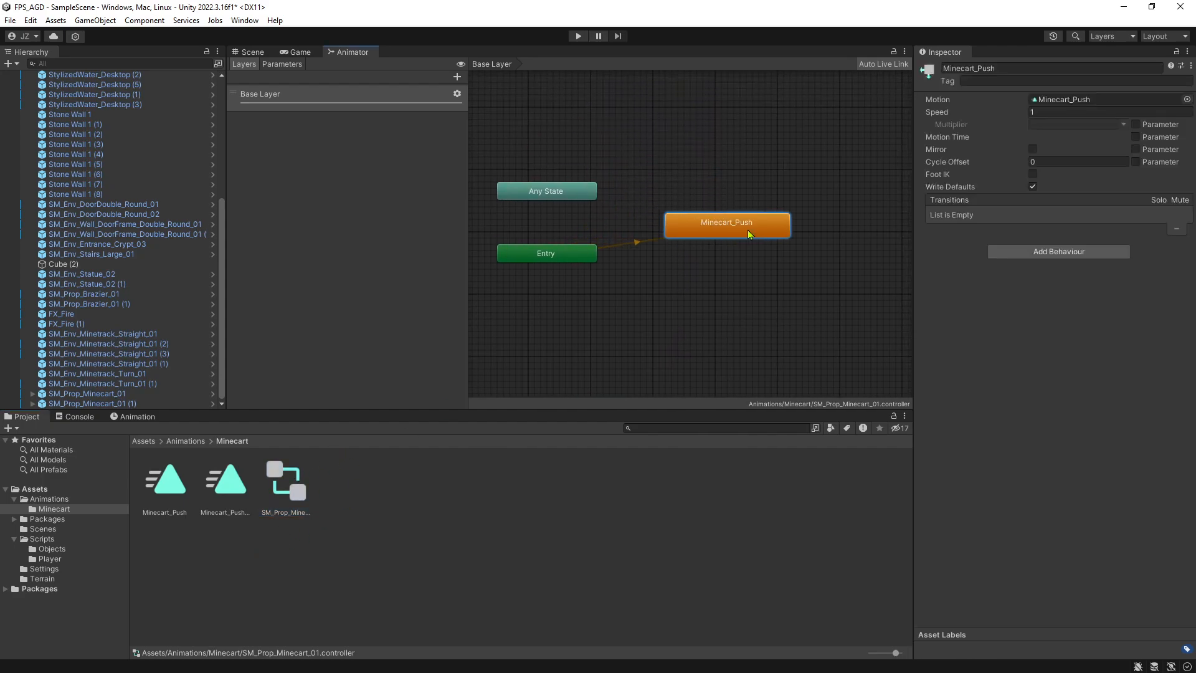
Examine the state graph and the Minecart_Push state's settings, then return to the Scene view.
{"action": "left_click", "coordinate": [710, 157]}
{"action": "middle_click_drag", "start_coordinate": [703, 178], "coordinate": [646, 172]}
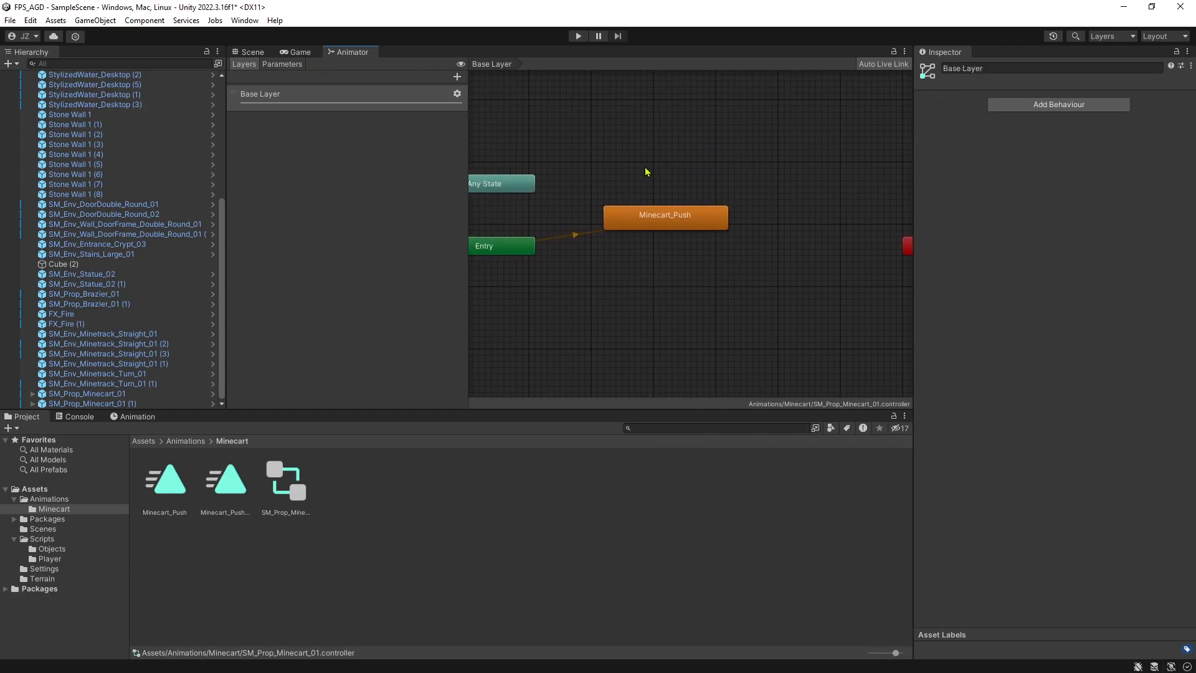
{"action": "scroll", "coordinate": [654, 143], "scroll_direction": "down", "scroll_amount": 2}
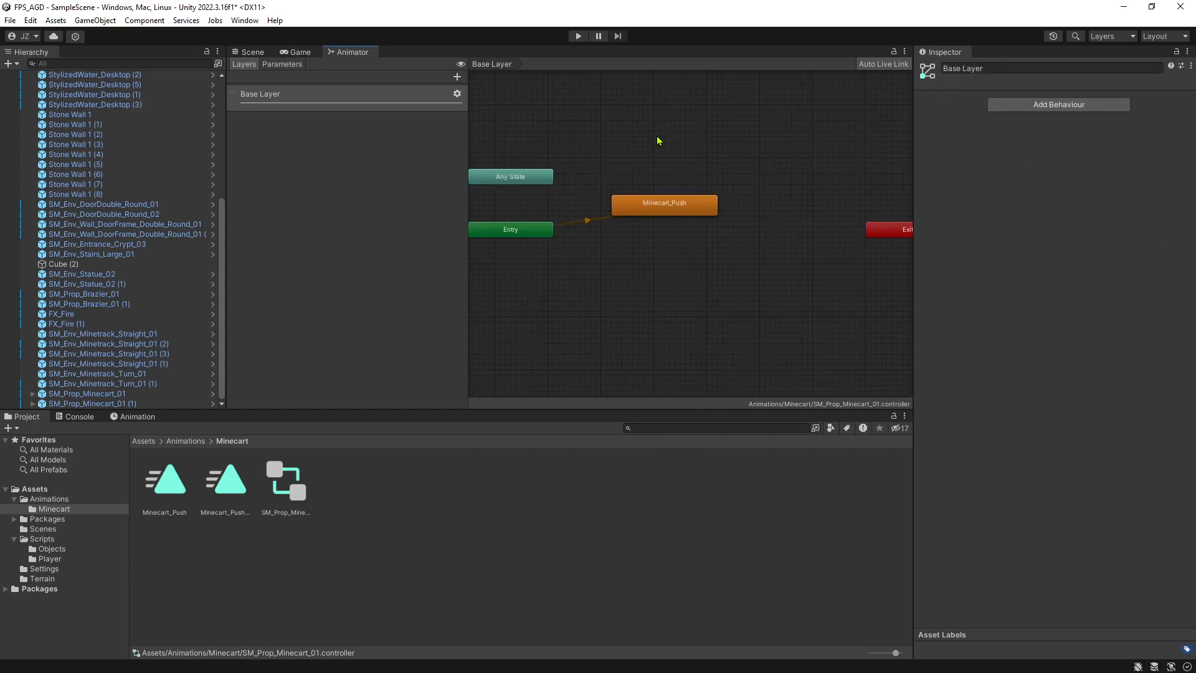
{"action": "scroll", "coordinate": [657, 137], "scroll_direction": "down", "scroll_amount": 1}
{"action": "mouse_move", "coordinate": [639, 135]}
{"action": "middle_mouse_down"}
{"action": "mouse_move", "coordinate": [648, 140]}
{"action": "mouse_move", "coordinate": [603, 152]}
{"action": "mouse_move", "coordinate": [634, 149]}
{"action": "middle_mouse_up"}
{"action": "scroll", "coordinate": [649, 140], "scroll_direction": "up", "scroll_amount": 1}
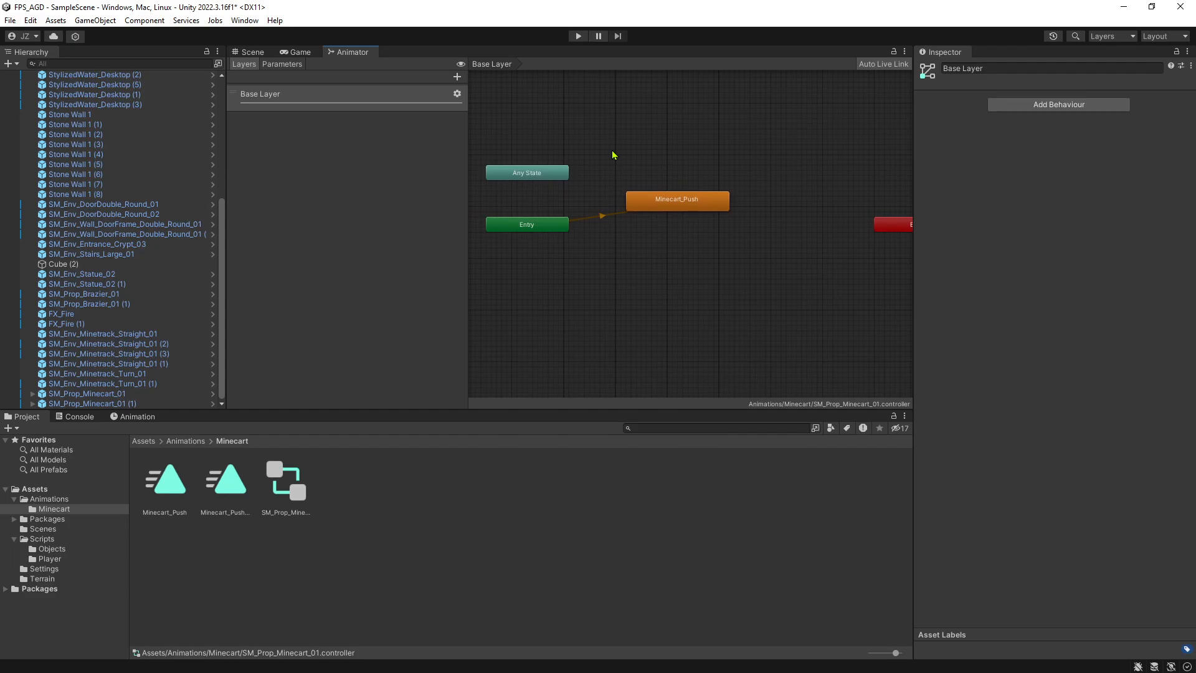
{"action": "left_click", "coordinate": [683, 205]}
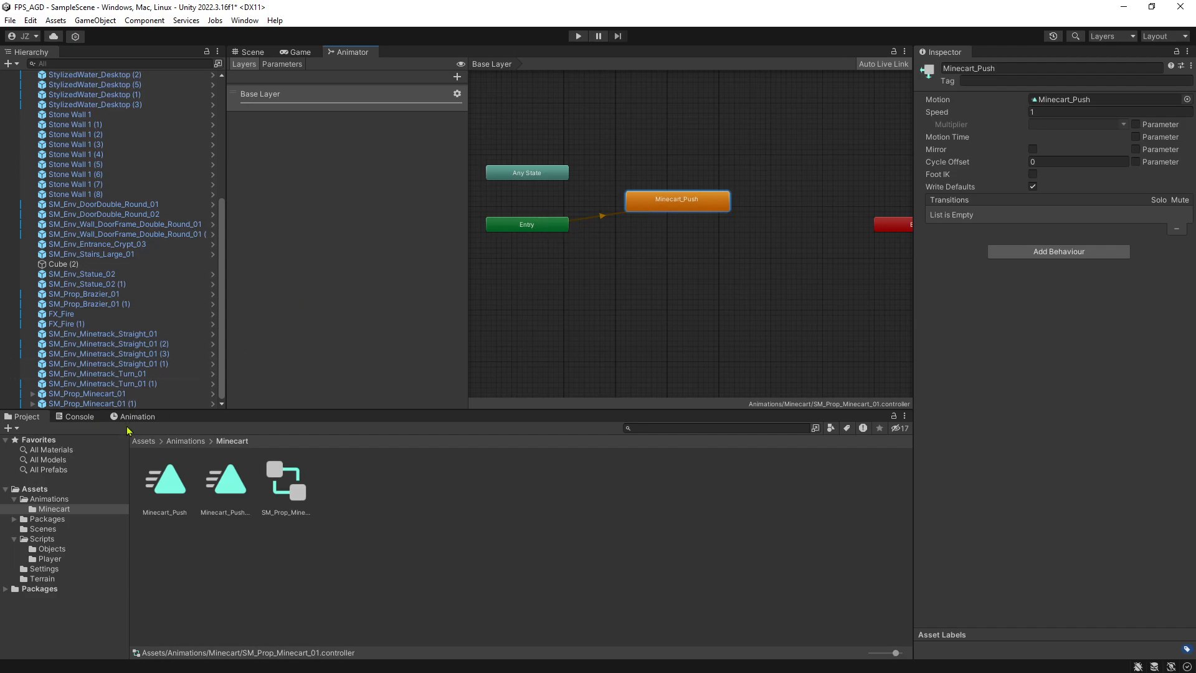
{"action": "left_click", "coordinate": [251, 52]}
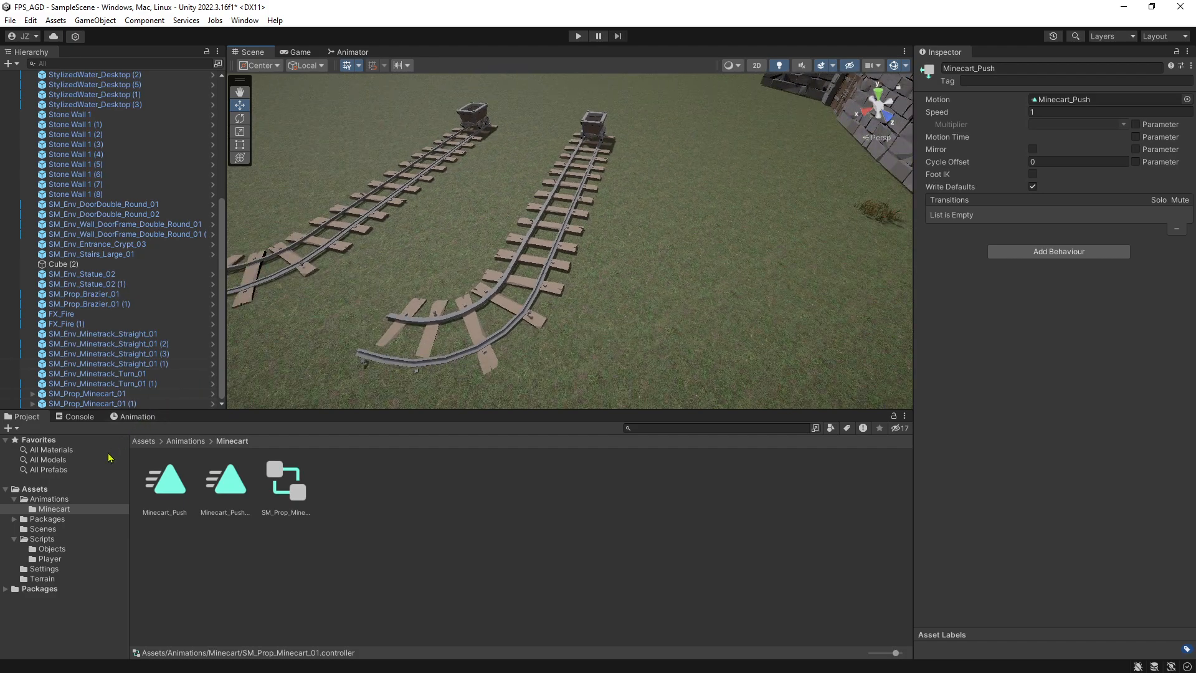
Reposition the Player beside the stone wall, closer to the minecart tracks, at about X -105.5, Z 33.
{"action": "right_click_drag", "start_coordinate": [555, 138], "coordinate": [658, 200]}
{"action": "scroll", "coordinate": [94, 162], "scroll_direction": "up", "scroll_amount": 7}
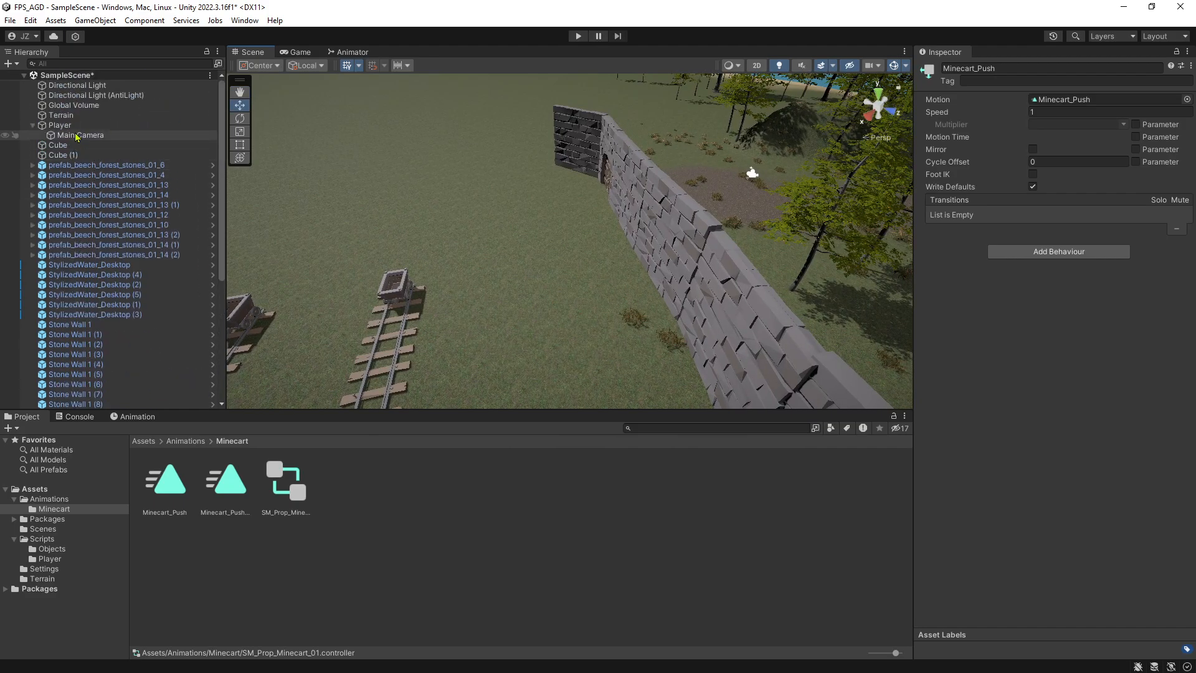
{"action": "left_click", "coordinate": [62, 125]}
{"action": "left_click_drag", "start_coordinate": [757, 187], "coordinate": [617, 240]}
Run the game to watch the minecart animation from the player's view, then stop it.
{"action": "left_click", "coordinate": [577, 36]}
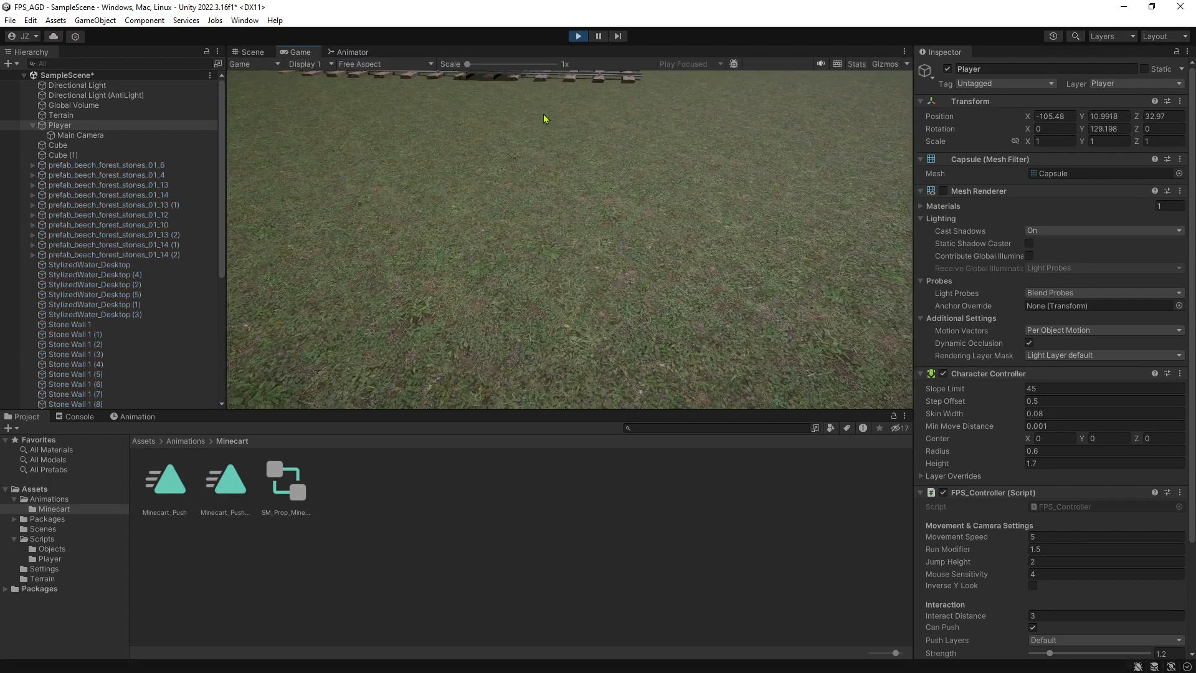
{"action": "left_click", "coordinate": [528, 81]}
{"action": "key", "text": "w"}
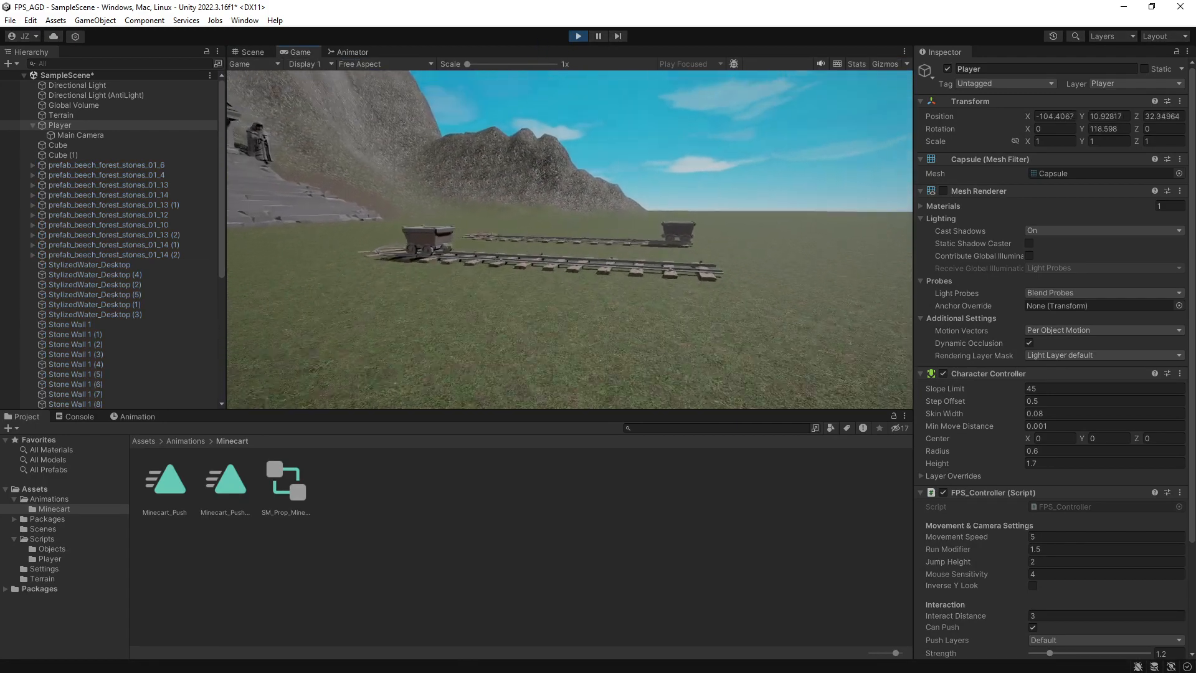
{"action": "key", "text": "Escape"}
{"action": "key", "text": "ctrl+p"}
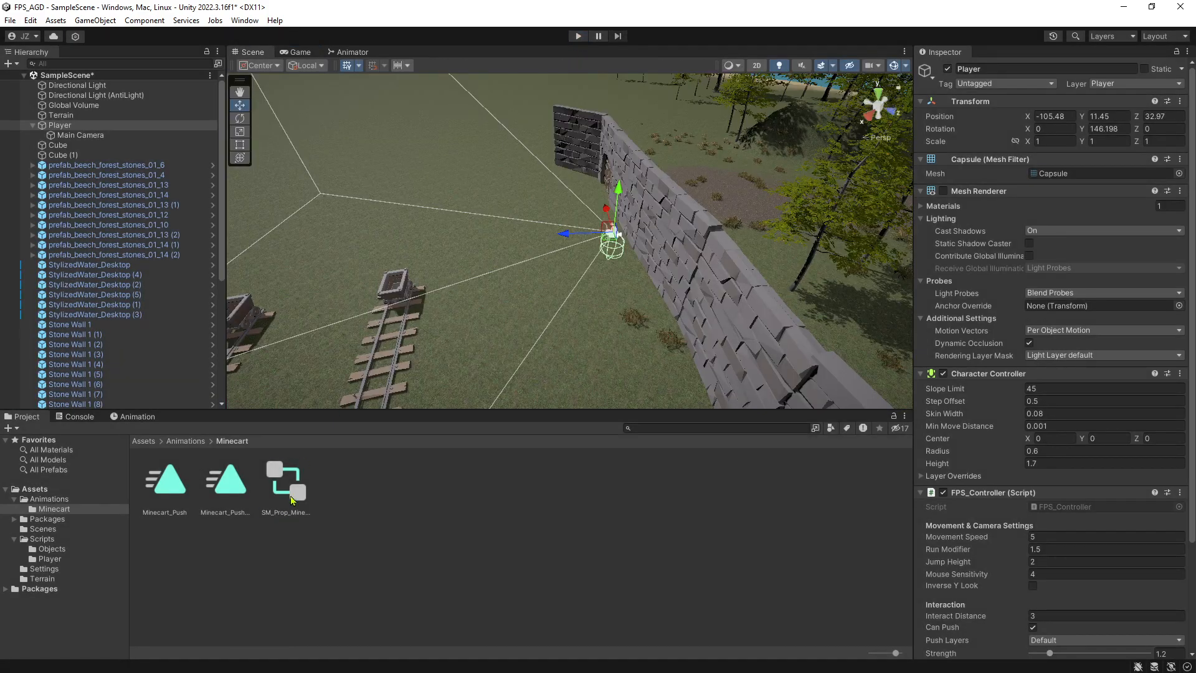
Reopen the SM_Prop_Minecart_01 controller and inspect its Entry node and Minecart_Push state.
{"action": "left_click", "coordinate": [287, 489]}
{"action": "double_click", "coordinate": [292, 499]}
{"action": "left_click", "coordinate": [558, 229]}
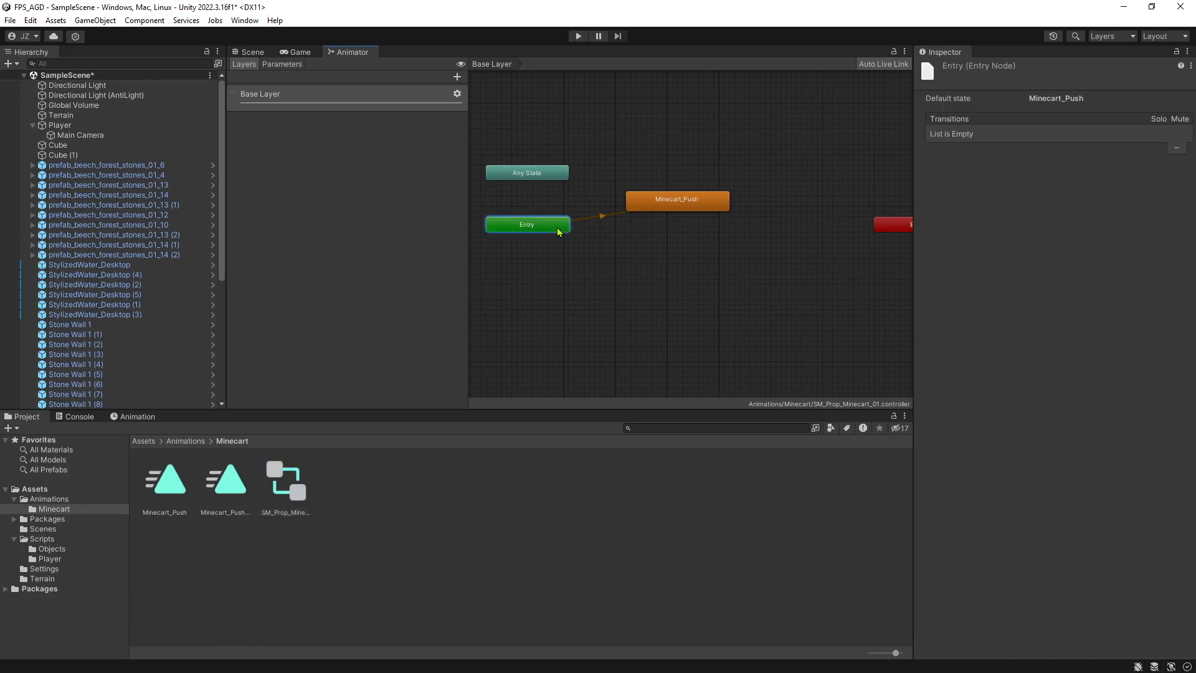
{"action": "left_click", "coordinate": [592, 224]}
{"action": "left_click", "coordinate": [697, 199]}
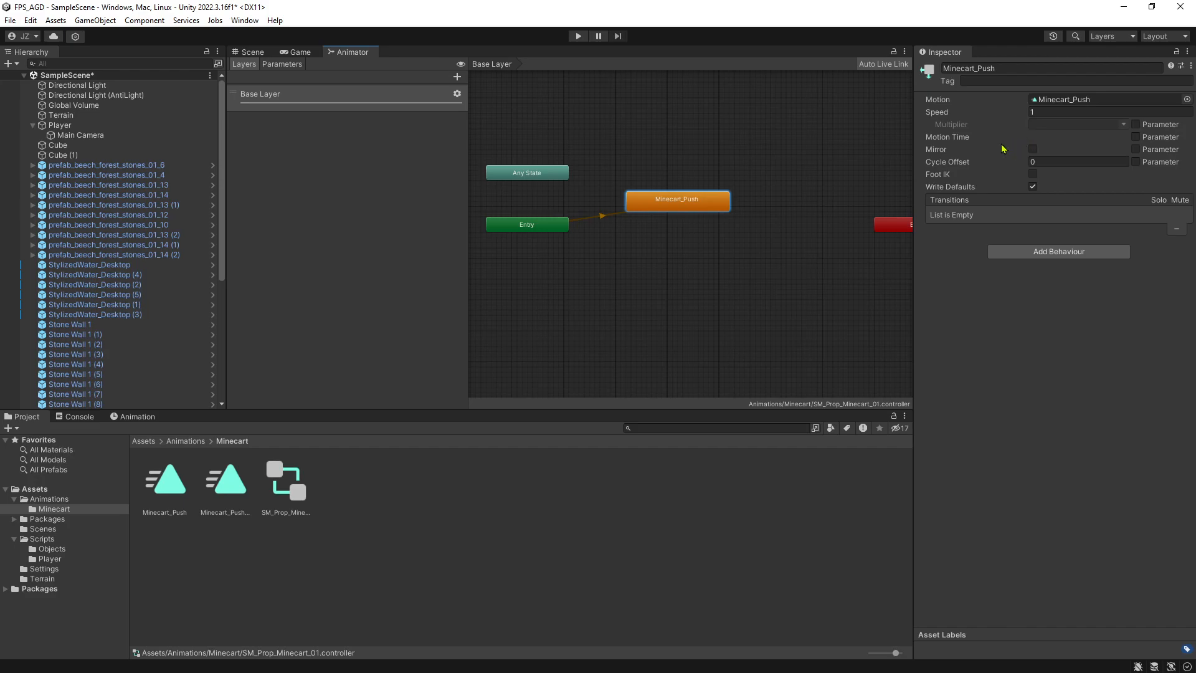
Turn off Loop Time on both the Minecart_Push and Minecart_Push_Reverse clips.
{"action": "left_click", "coordinate": [172, 496]}
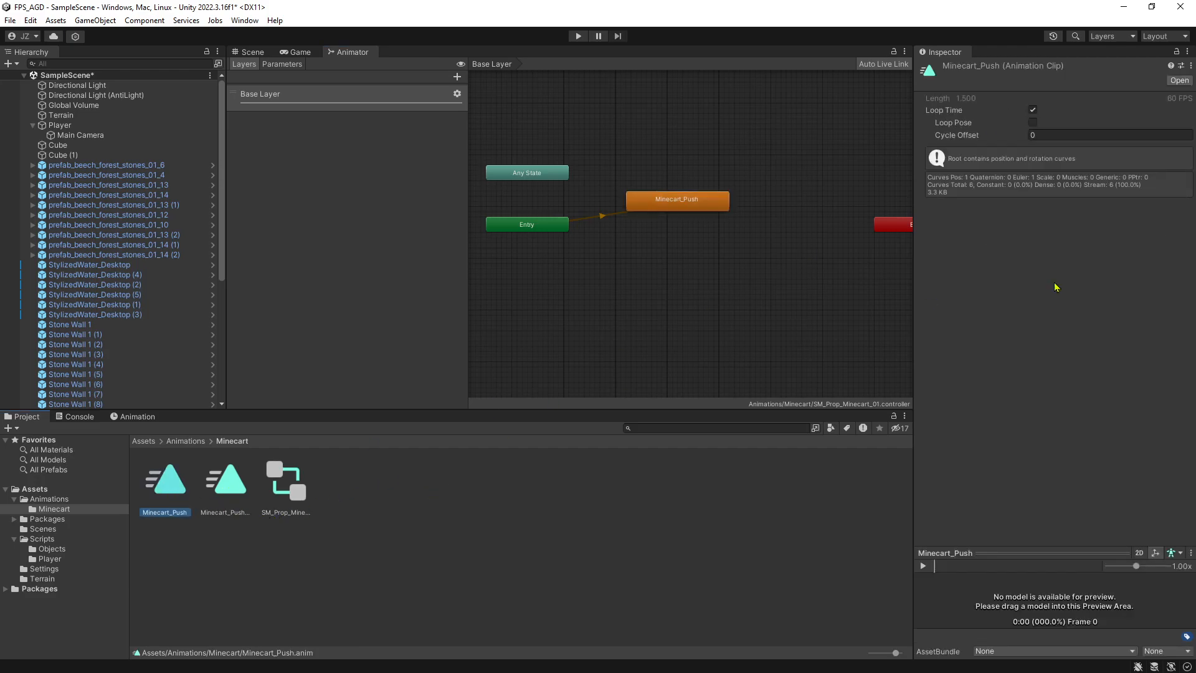
{"action": "left_click", "coordinate": [1032, 110]}
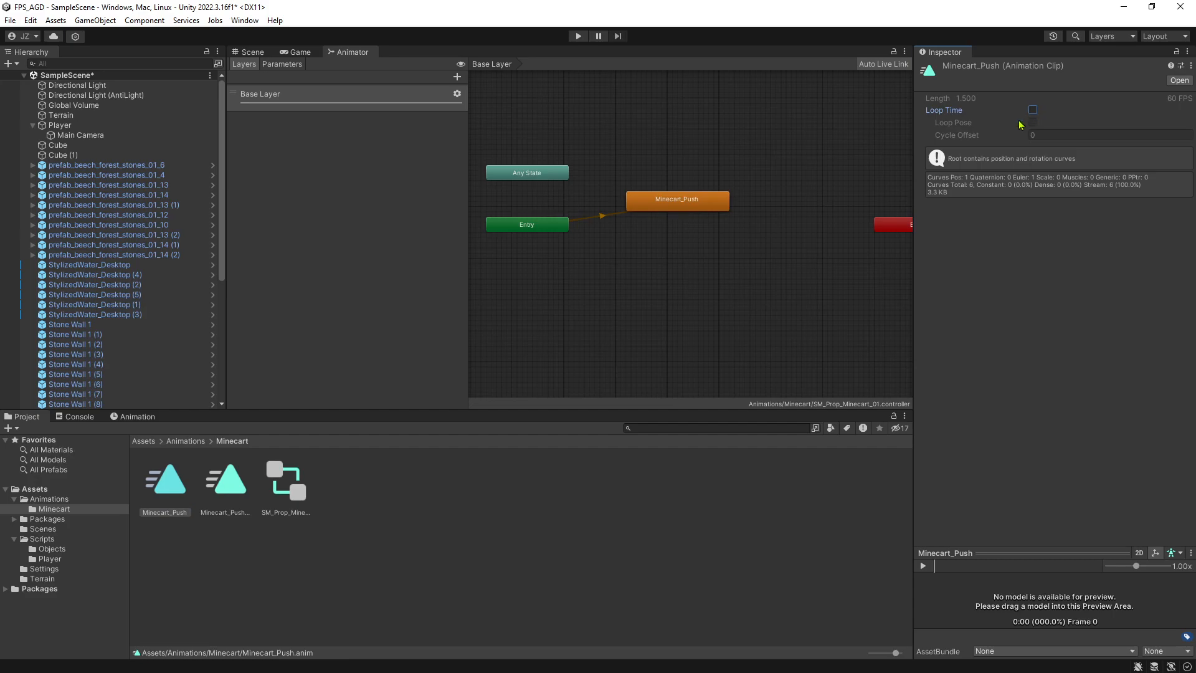
{"action": "left_click", "coordinate": [228, 489]}
{"action": "left_click", "coordinate": [1033, 110]}
{"action": "left_click", "coordinate": [1033, 110]}
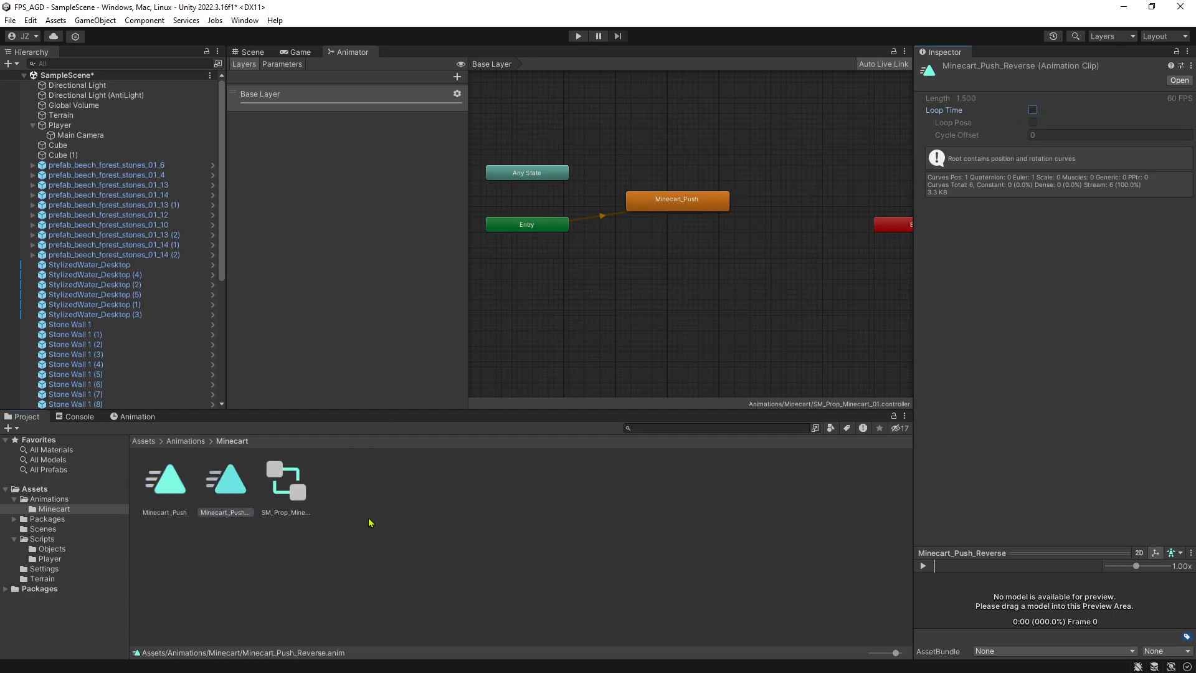
Examine the Minecart_Push state, the Entry node and the default transition between them.
{"action": "left_click", "coordinate": [669, 198]}
{"action": "left_click", "coordinate": [574, 249]}
{"action": "left_click", "coordinate": [533, 227]}
{"action": "left_click", "coordinate": [589, 219]}
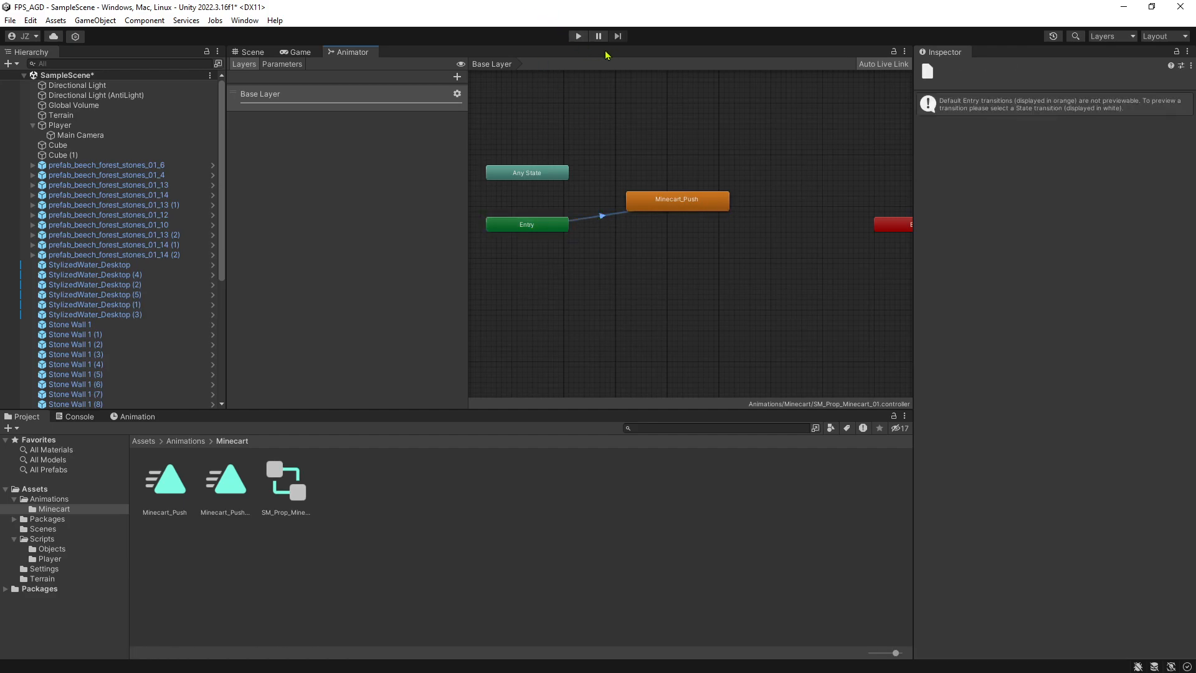
Run the game again to check how the minecart moves with looping disabled, then stop it.
{"action": "left_click", "coordinate": [578, 35]}
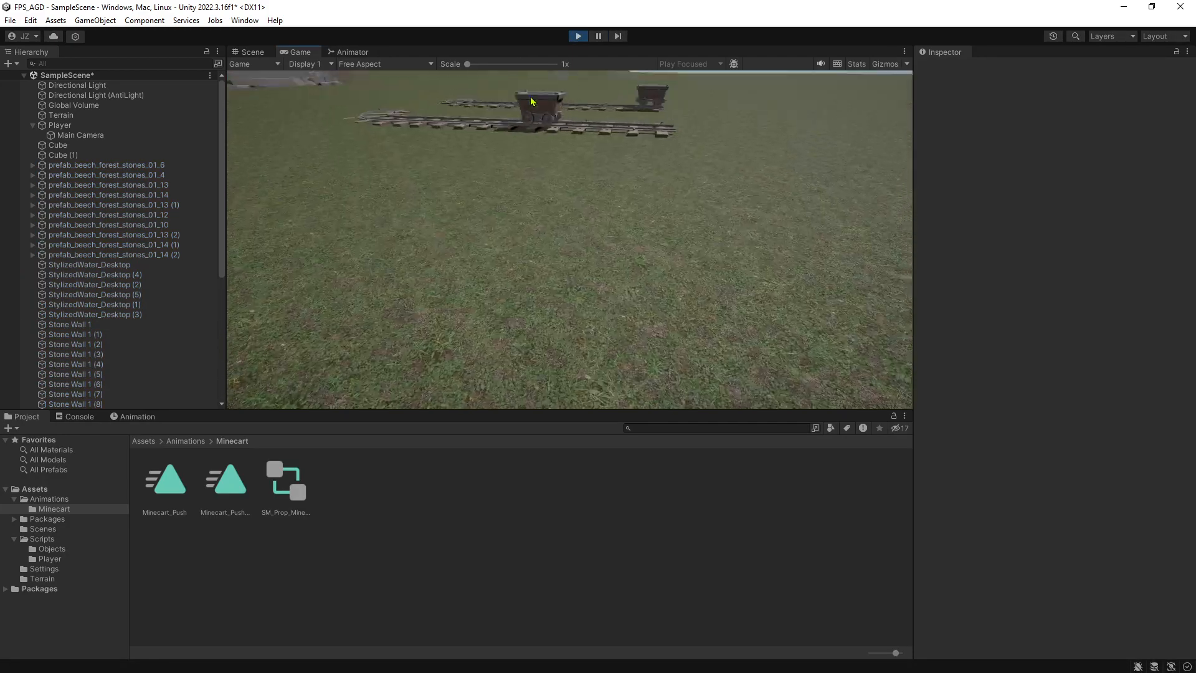
{"action": "key", "text": "w"}
{"action": "key", "text": "a"}
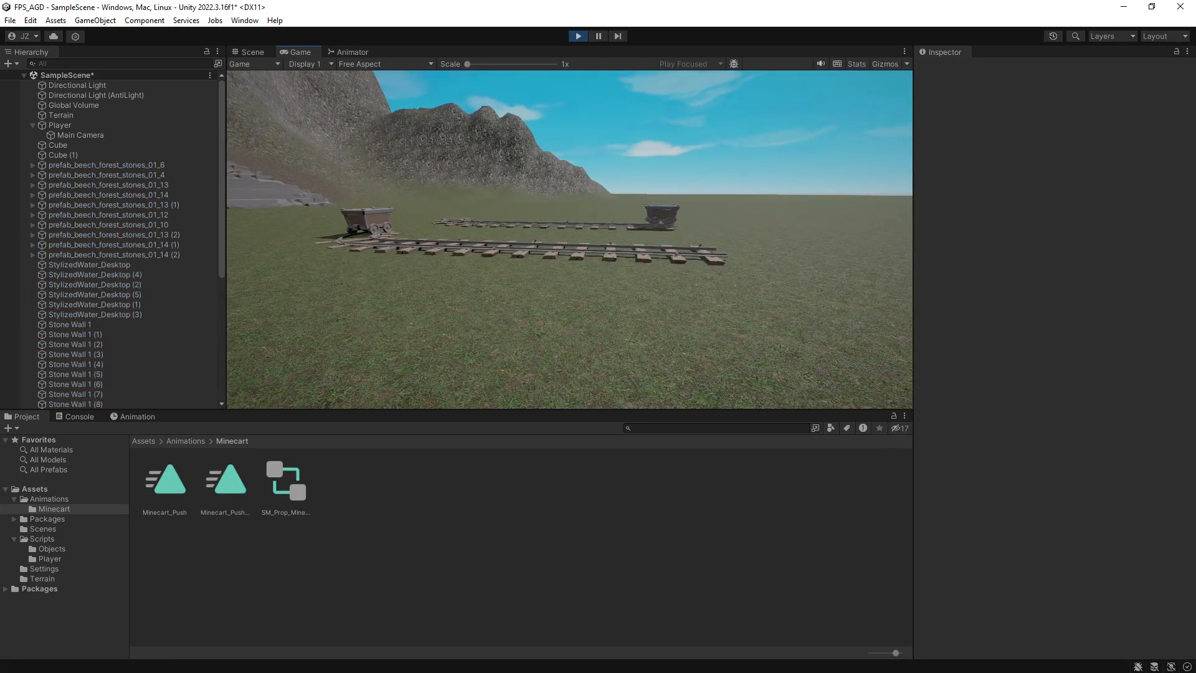
{"action": "key", "text": "Escape"}
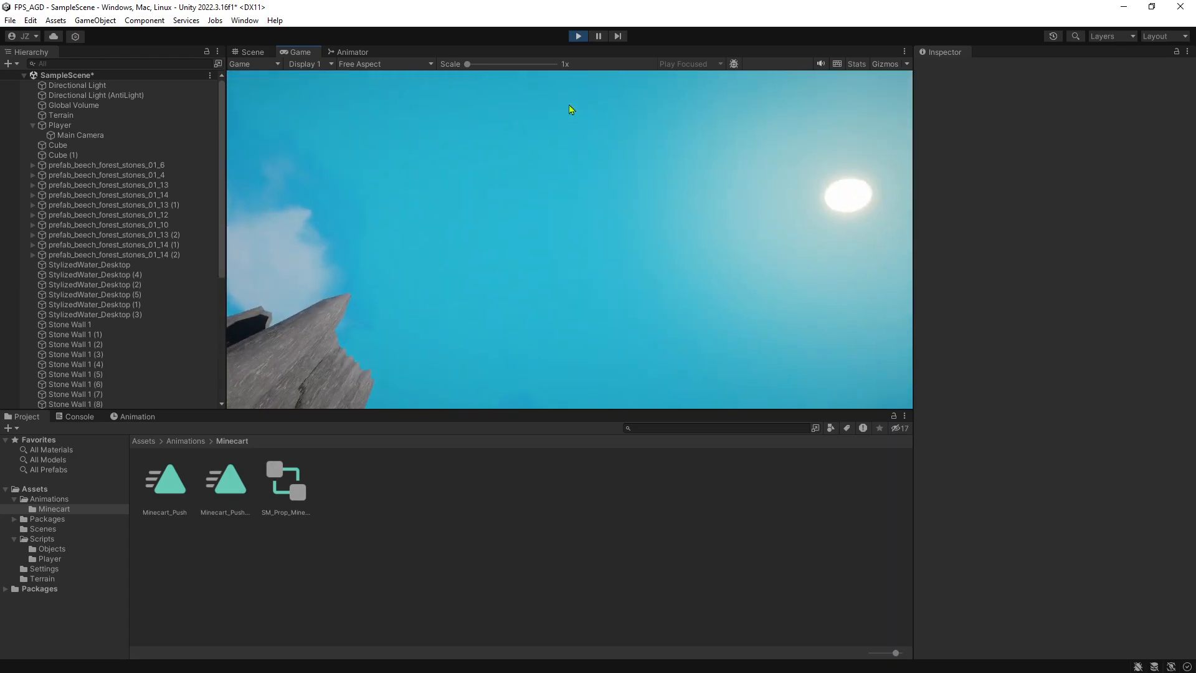
{"action": "left_click", "coordinate": [578, 36]}
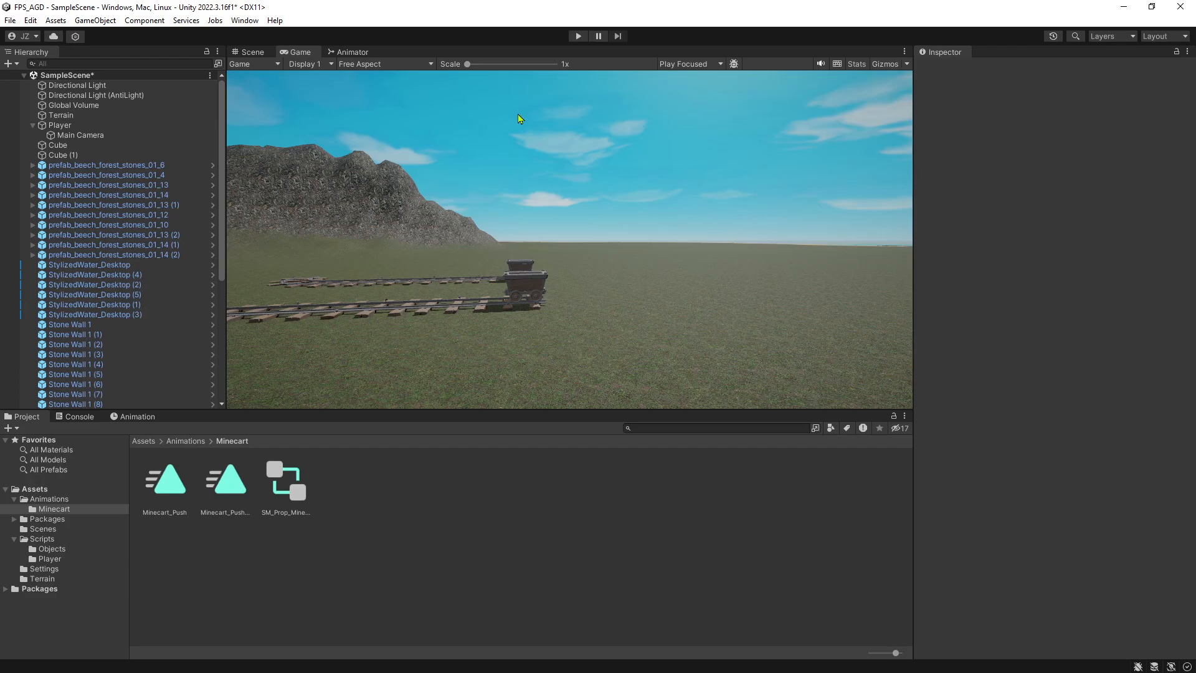
Move the Minecart_Push state level with Any State and add an empty state below it in the Animator graph.
{"action": "left_click", "coordinate": [346, 54]}
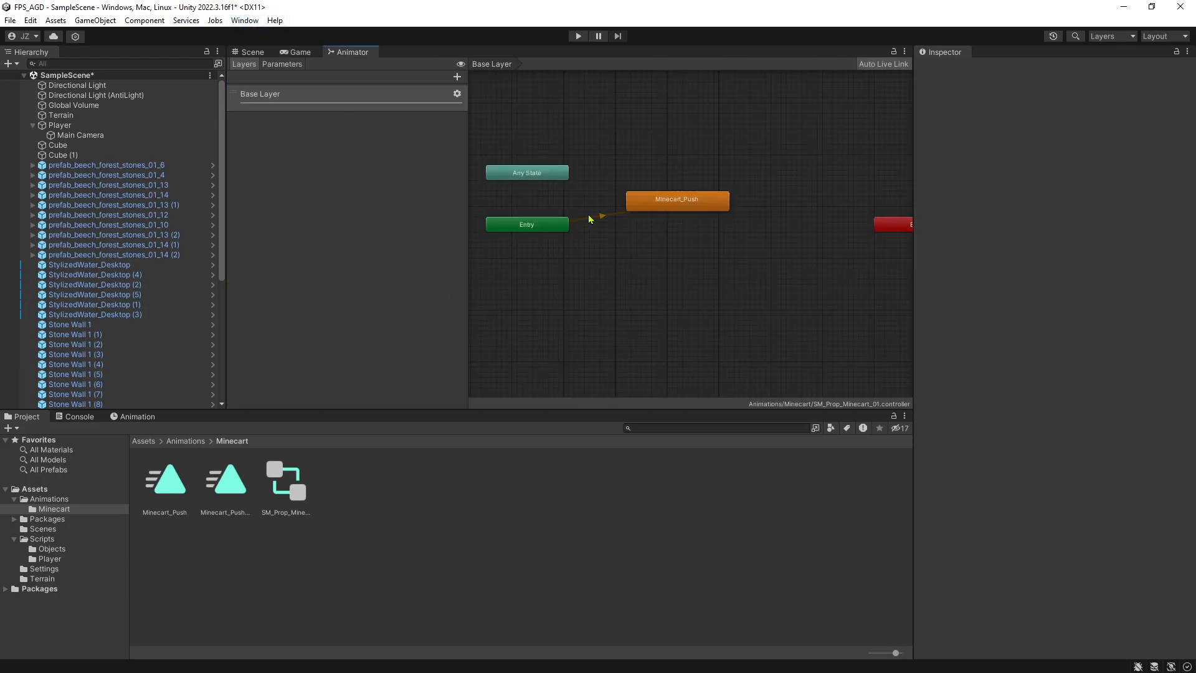
{"action": "left_click_drag", "start_coordinate": [698, 204], "coordinate": [702, 175]}
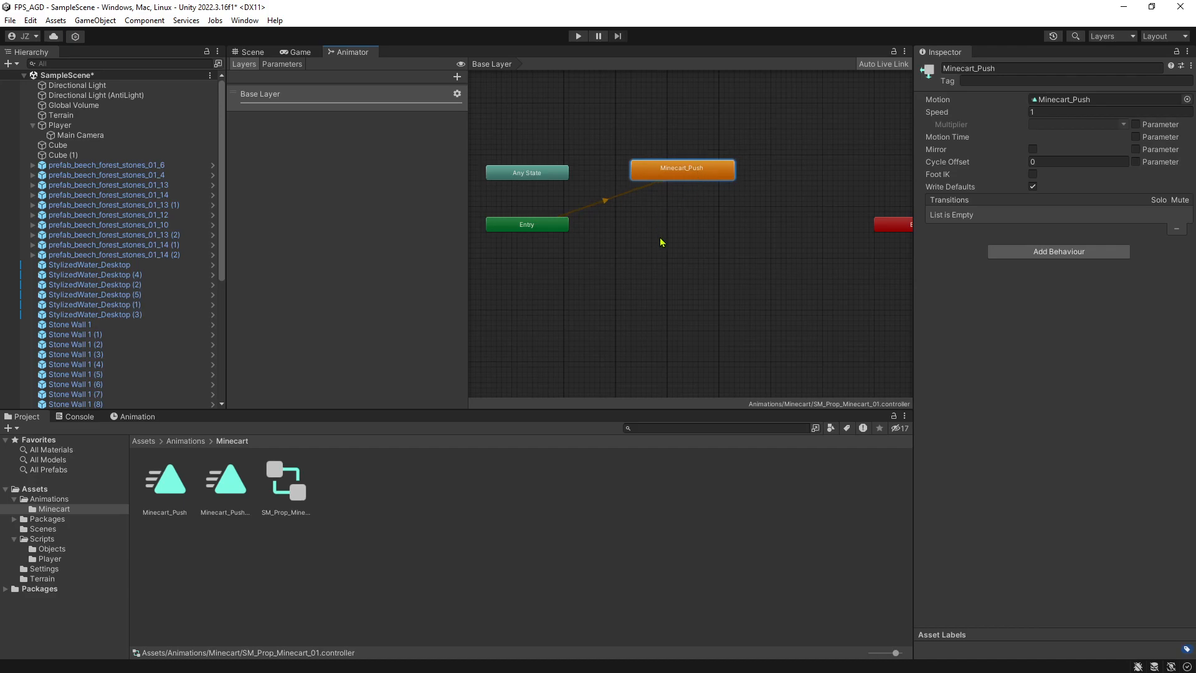
{"action": "right_click", "coordinate": [622, 234]}
{"action": "mouse_move", "coordinate": [640, 237]}
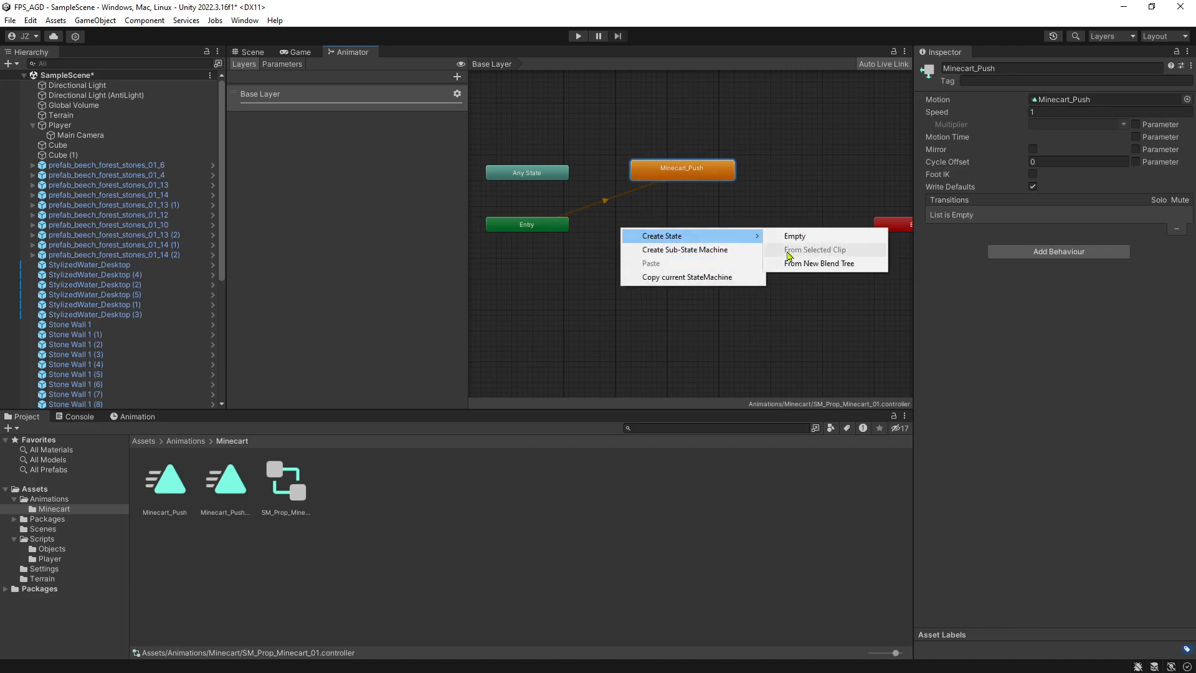
{"action": "left_click", "coordinate": [793, 237]}
{"action": "left_click_drag", "start_coordinate": [670, 245], "coordinate": [660, 238]}
Name the new empty state Start and line it up beside the Entry node, below Minecart_Push.
{"action": "left_click", "coordinate": [947, 68]}
{"action": "left_click", "coordinate": [944, 68]}
{"action": "type", "text": "Start"}
{"action": "key", "text": "shift+End"}
{"action": "key", "text": "Delete"}
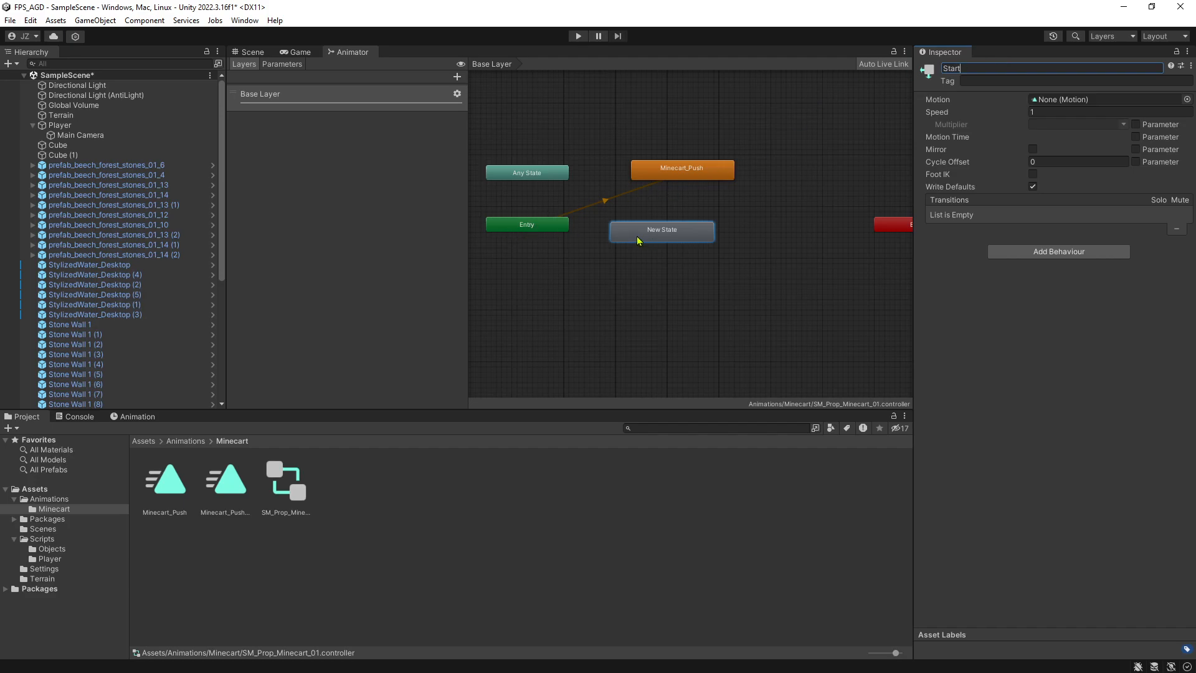
{"action": "left_click_drag", "start_coordinate": [636, 240], "coordinate": [656, 235]}
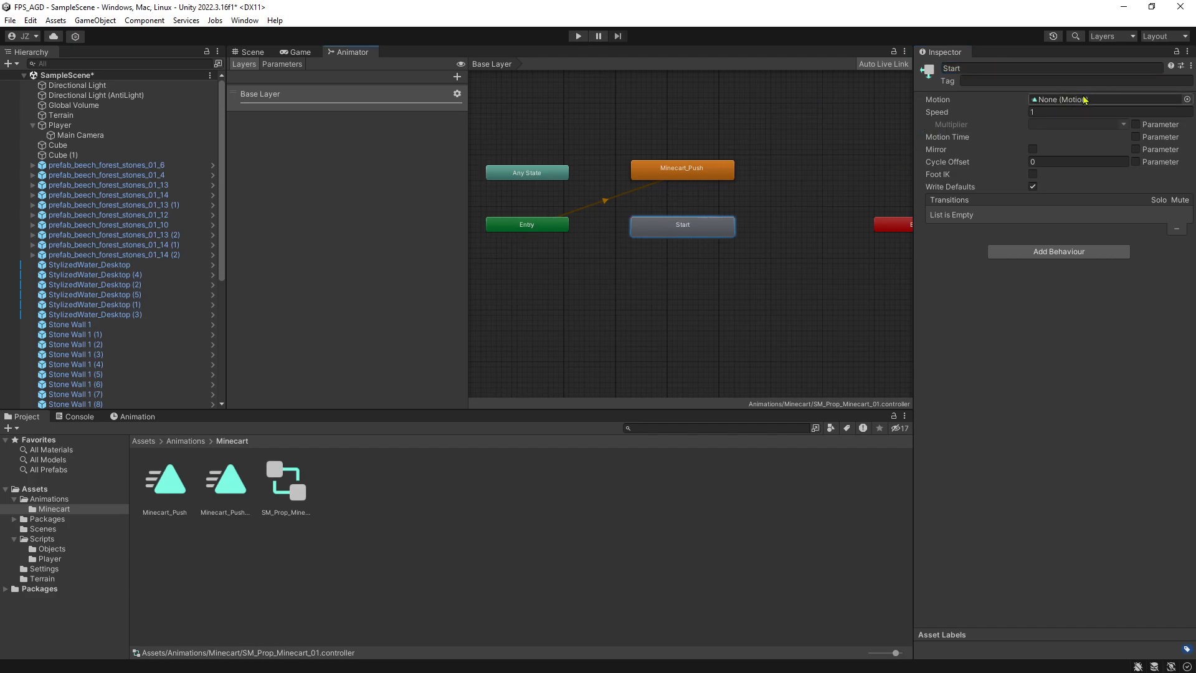
Make Start the state machine's default state, shift Minecart_Push slightly away, and test the result in a short game run.
{"action": "right_click", "coordinate": [530, 228]}
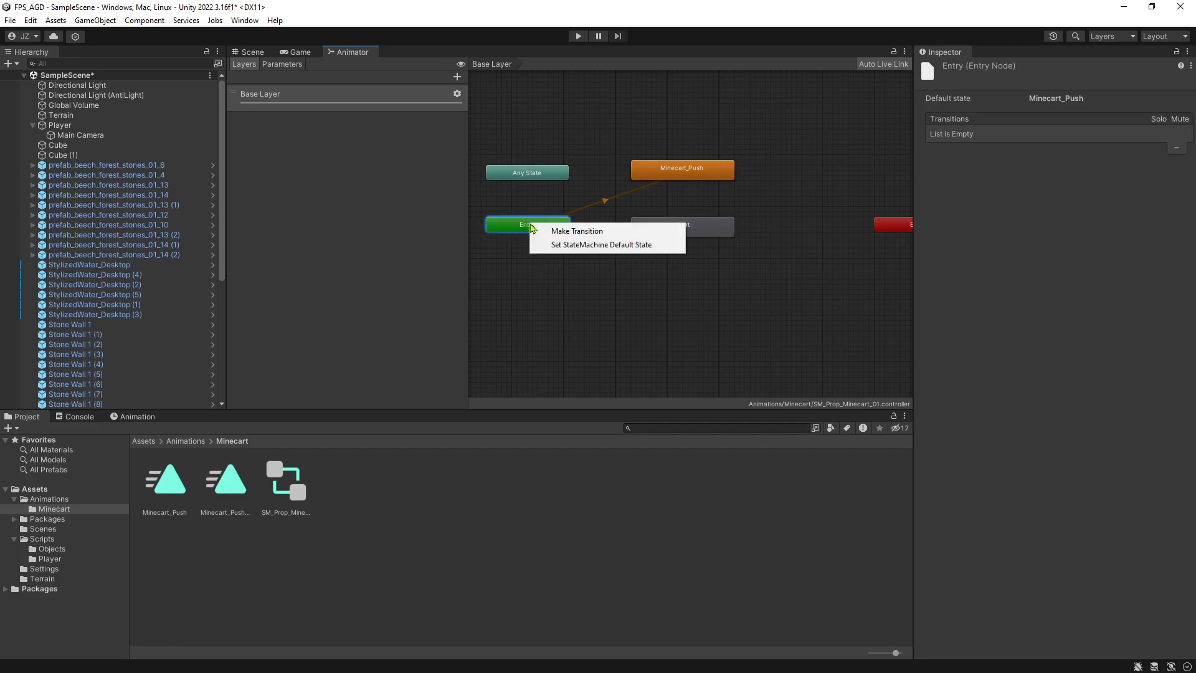
{"action": "left_click", "coordinate": [589, 248]}
{"action": "left_click", "coordinate": [673, 229]}
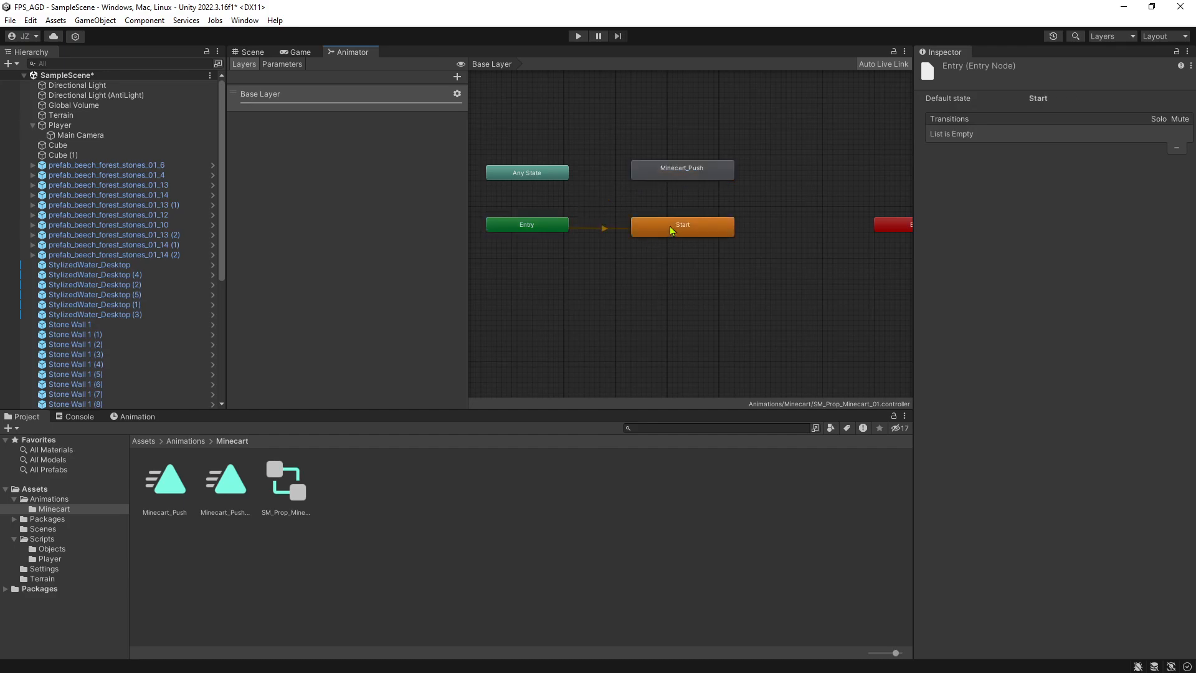
{"action": "left_click_drag", "start_coordinate": [678, 169], "coordinate": [698, 159]}
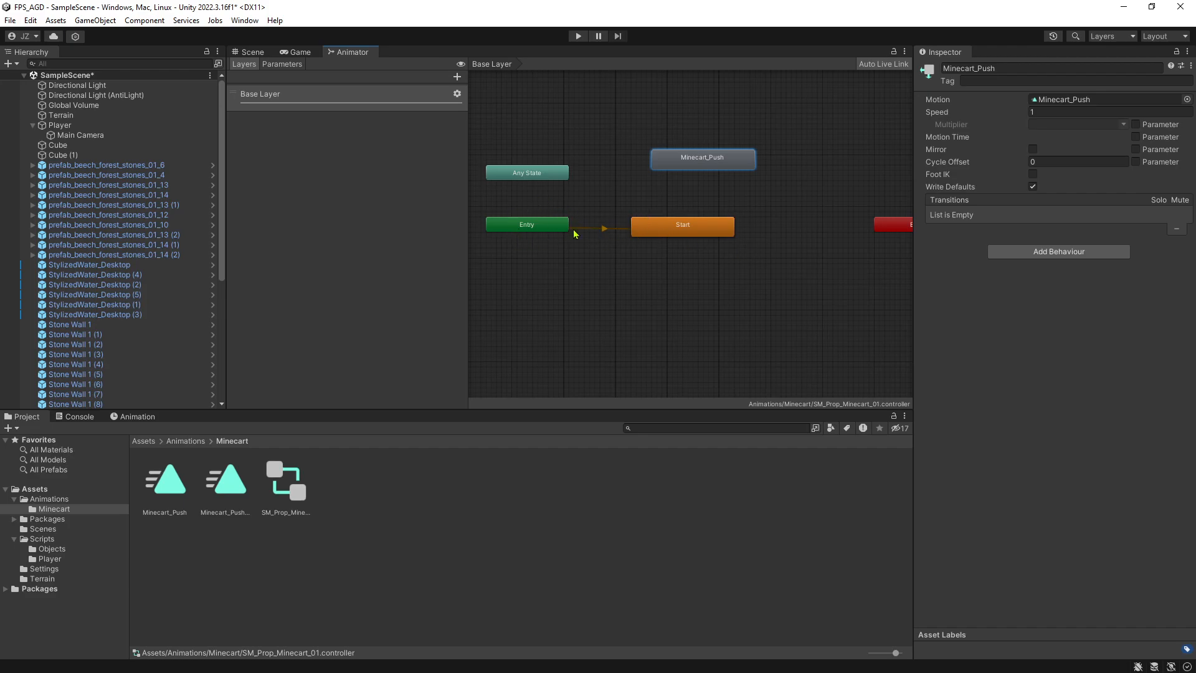
{"action": "left_click", "coordinate": [577, 36]}
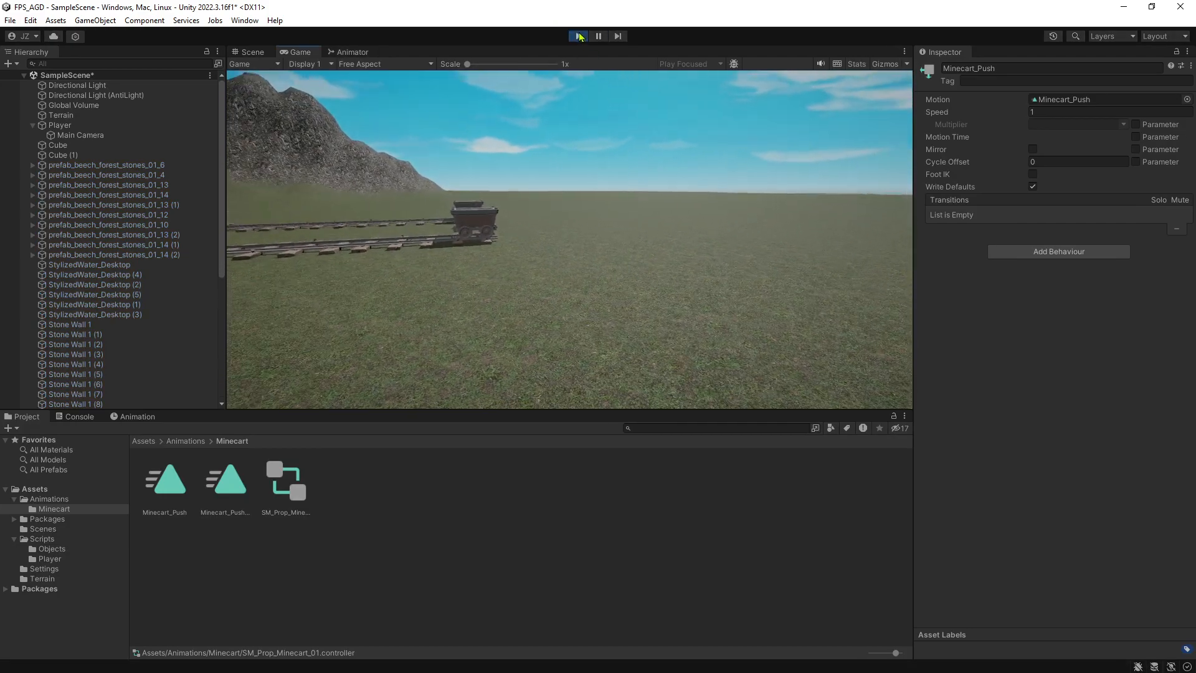
{"action": "left_click", "coordinate": [578, 36]}
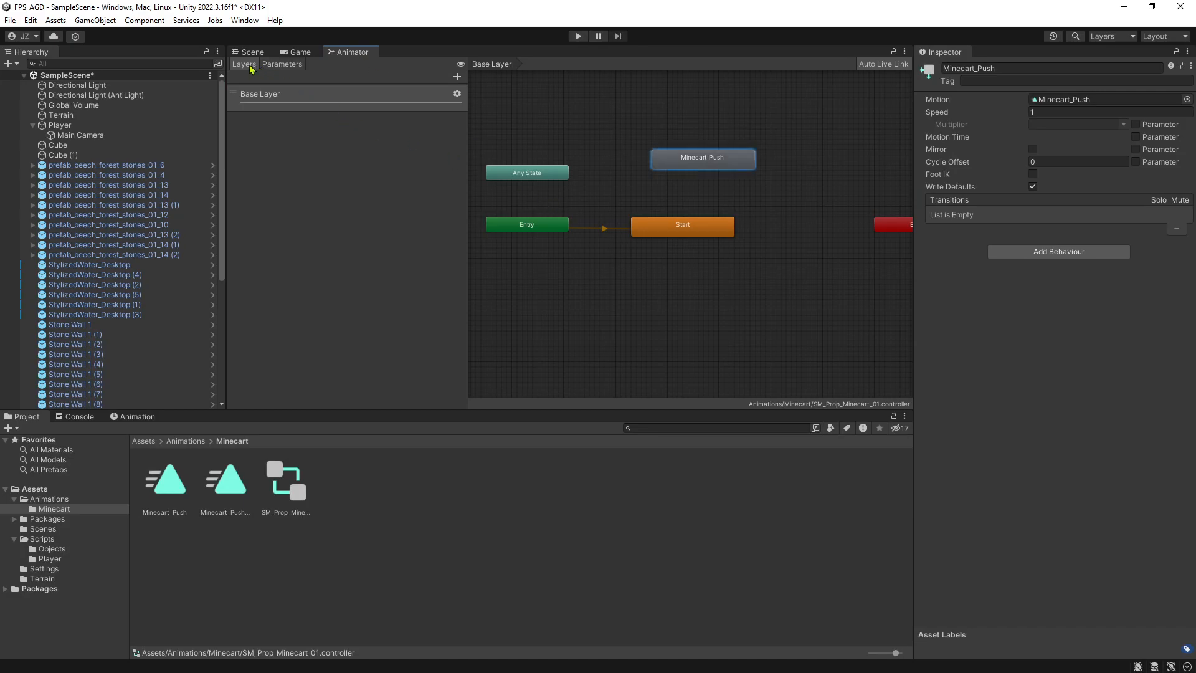
Add a Trigger parameter named Move to the minecart's Animator controller.
{"action": "left_click", "coordinate": [281, 65]}
{"action": "left_click", "coordinate": [244, 64]}
{"action": "left_click", "coordinate": [290, 64]}
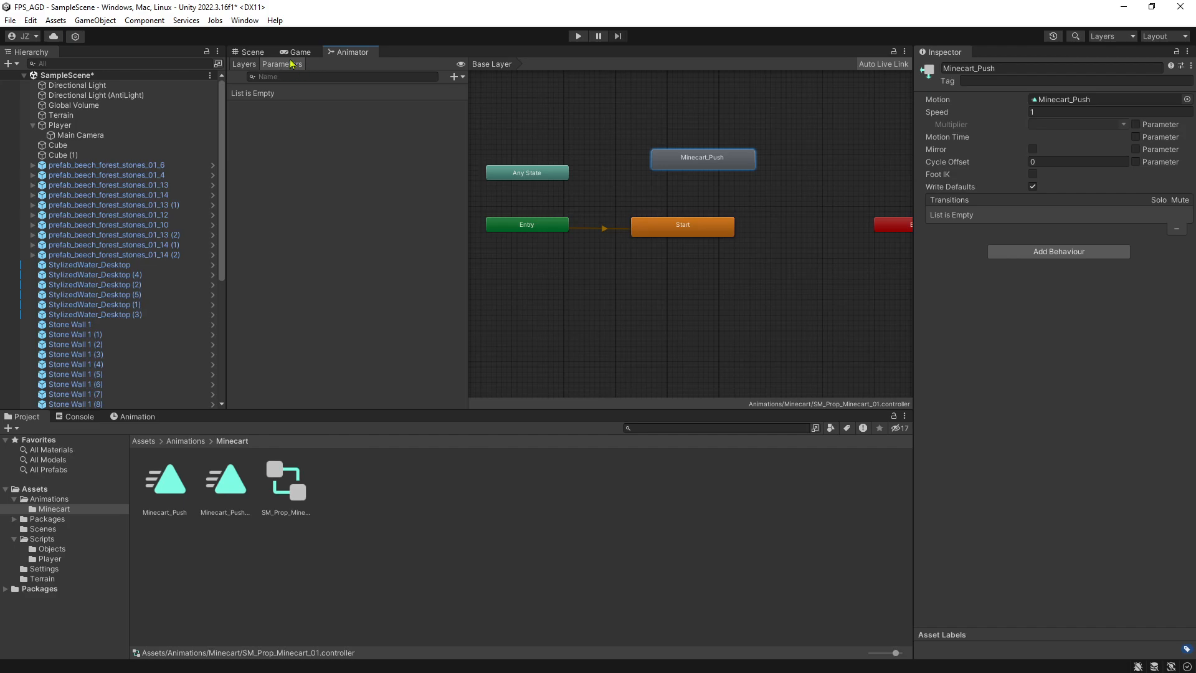
{"action": "left_click", "coordinate": [454, 78]}
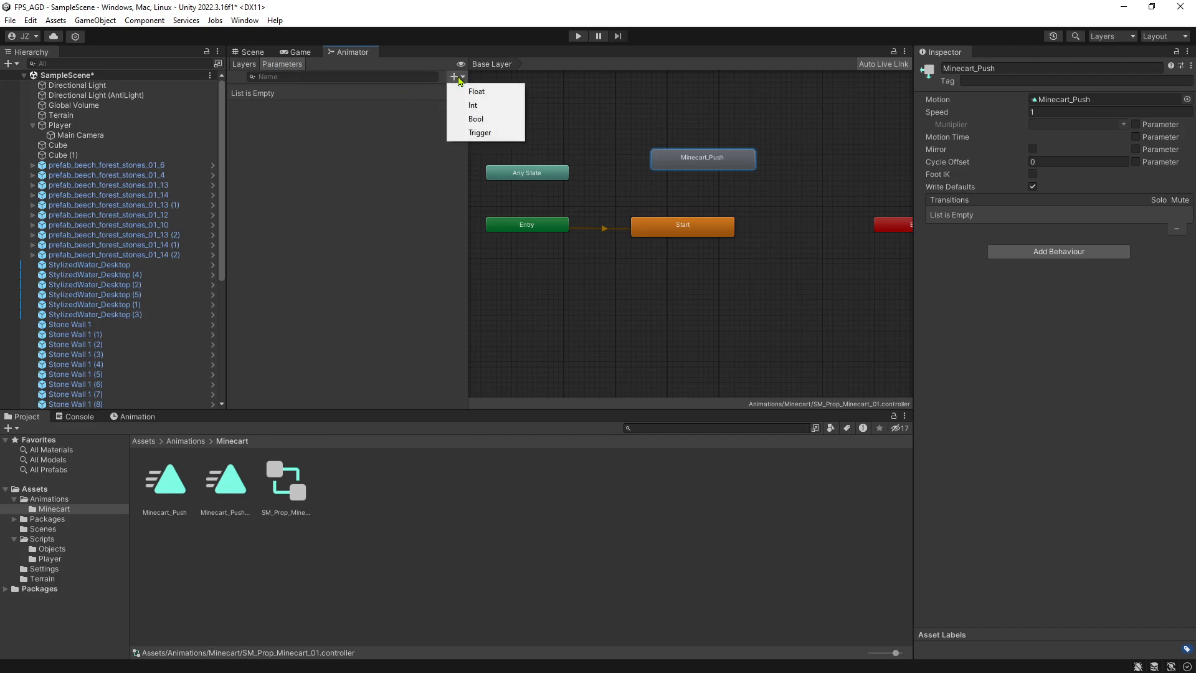
{"action": "left_click", "coordinate": [480, 132]}
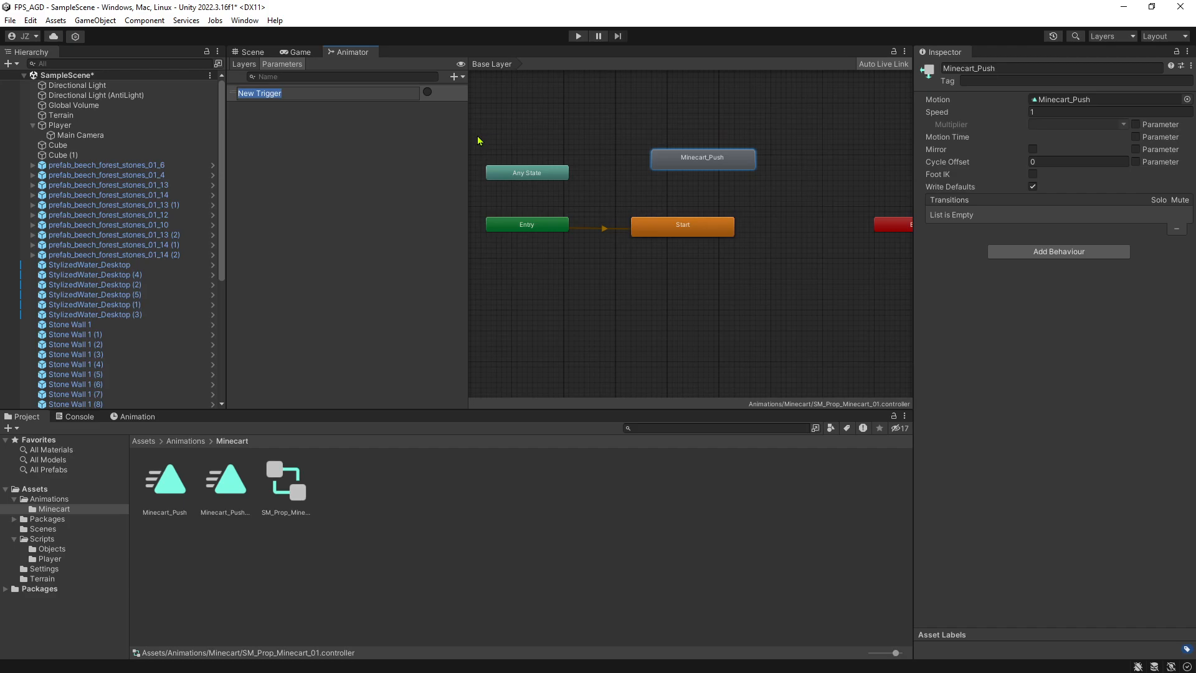
{"action": "type", "text": "Move"}
{"action": "key", "text": "Return"}
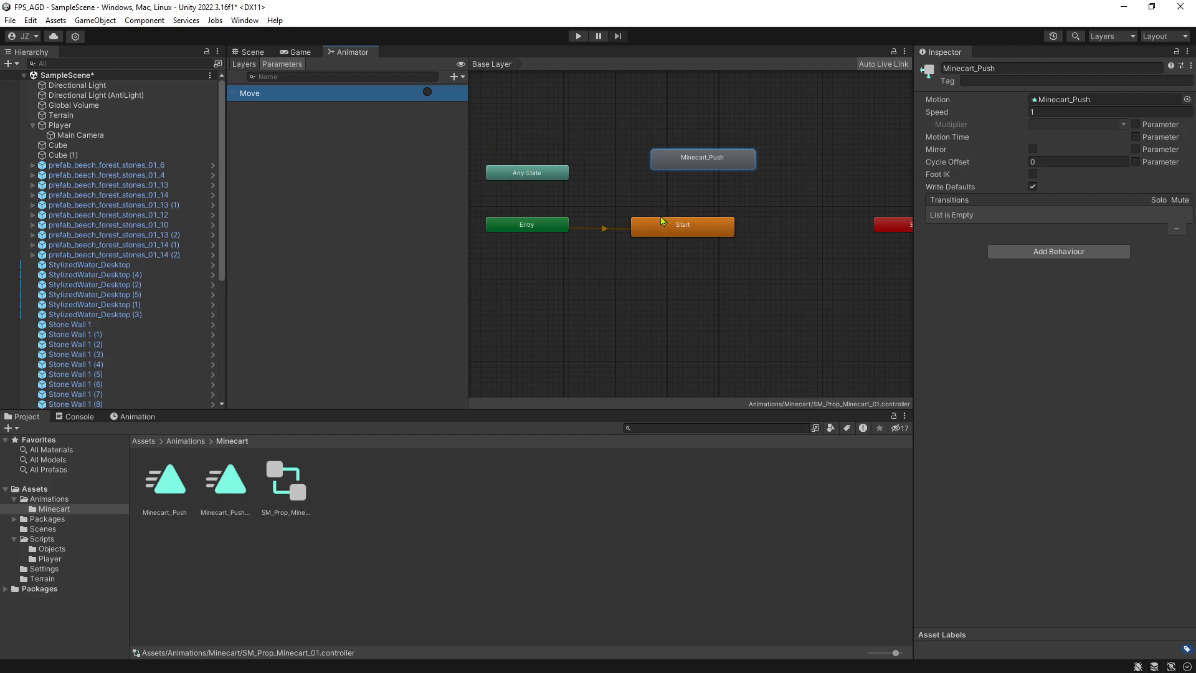
Shift the Start state slightly and create a transition from Start to Minecart_Push.
{"action": "left_click_drag", "start_coordinate": [678, 235], "coordinate": [686, 230]}
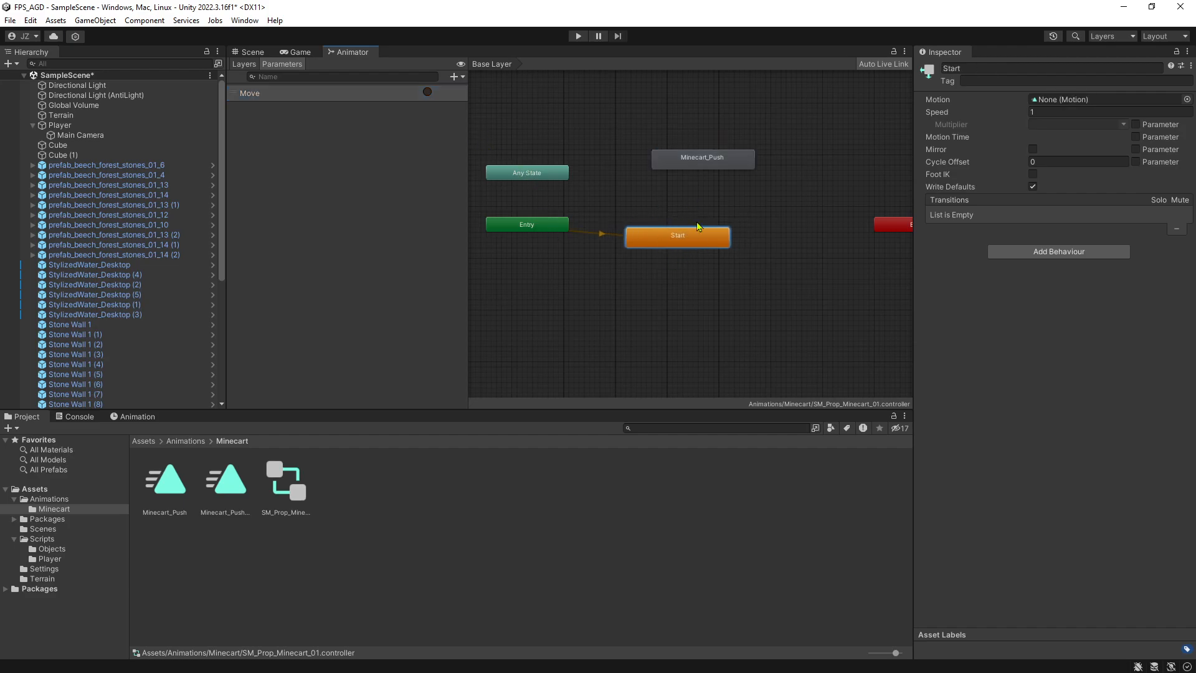
{"action": "right_click", "coordinate": [678, 236]}
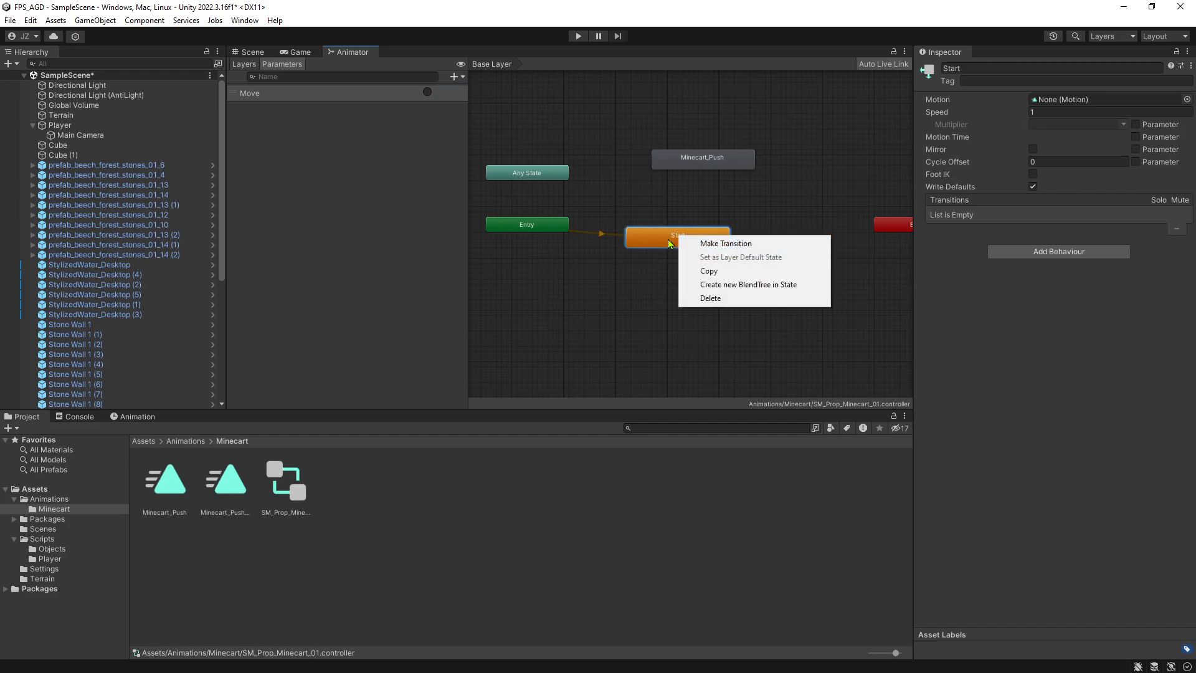
{"action": "left_click", "coordinate": [751, 244]}
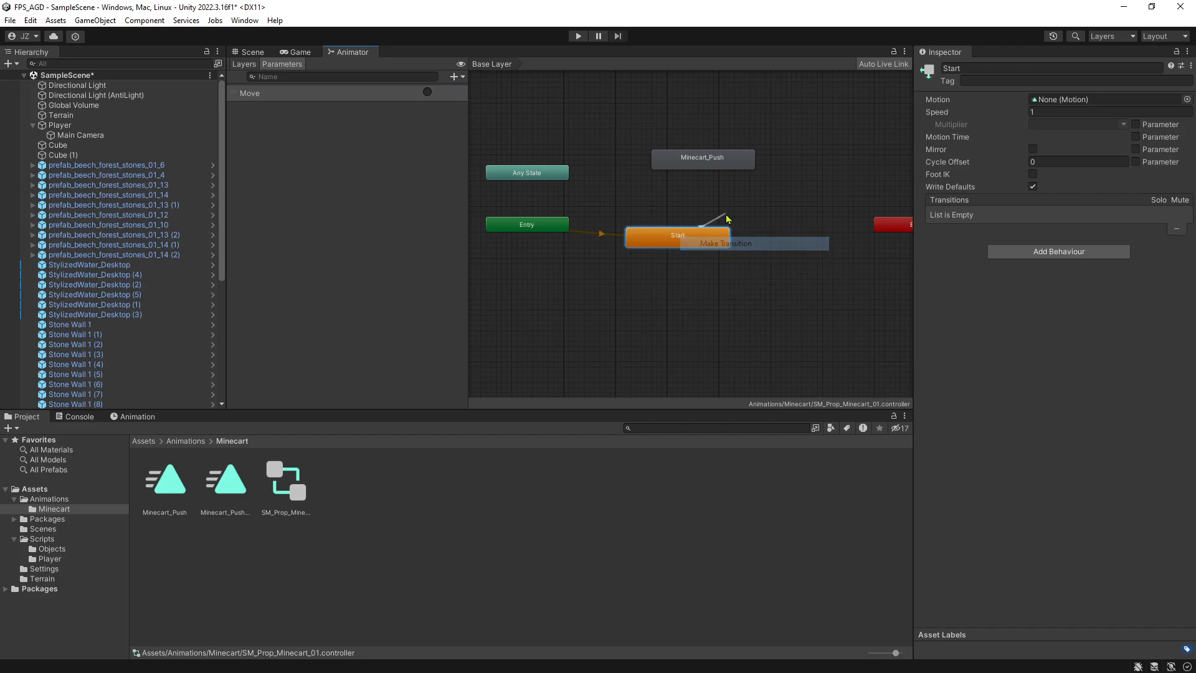
{"action": "left_click", "coordinate": [712, 165]}
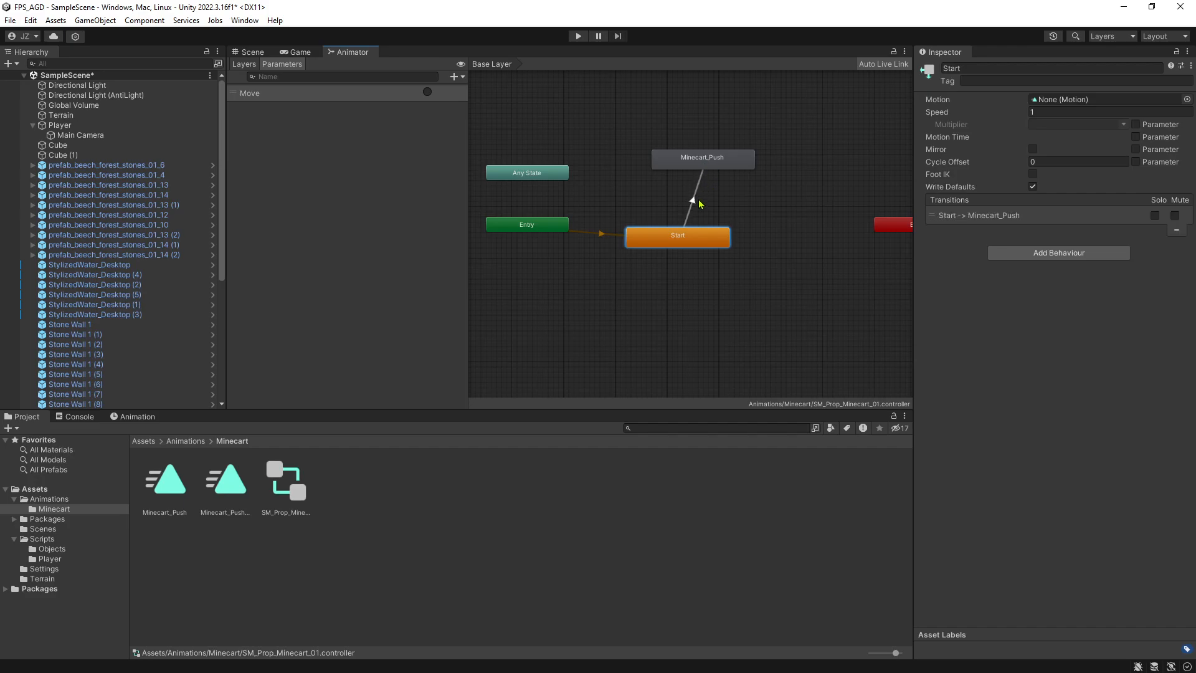
Add the Move trigger as a condition on the Start to Minecart_Push transition, then select the Minecart_Push state.
{"action": "left_click", "coordinate": [694, 205]}
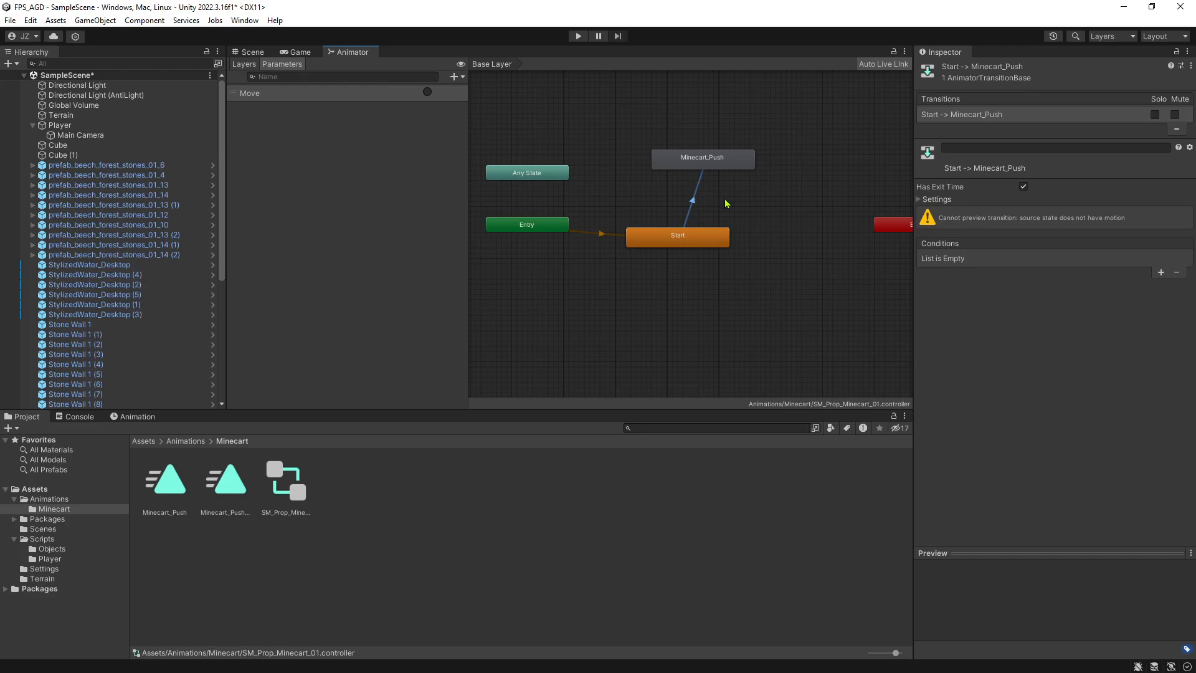
{"action": "left_click", "coordinate": [1157, 276]}
{"action": "left_click", "coordinate": [1160, 274]}
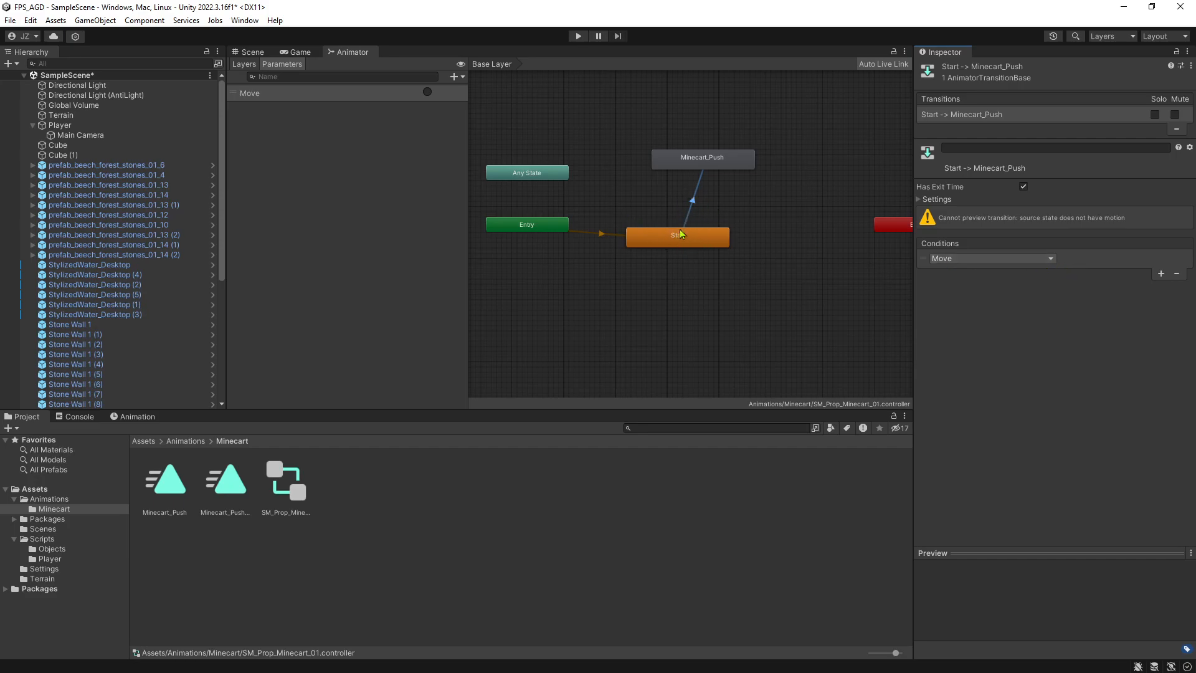
{"action": "left_click", "coordinate": [709, 163]}
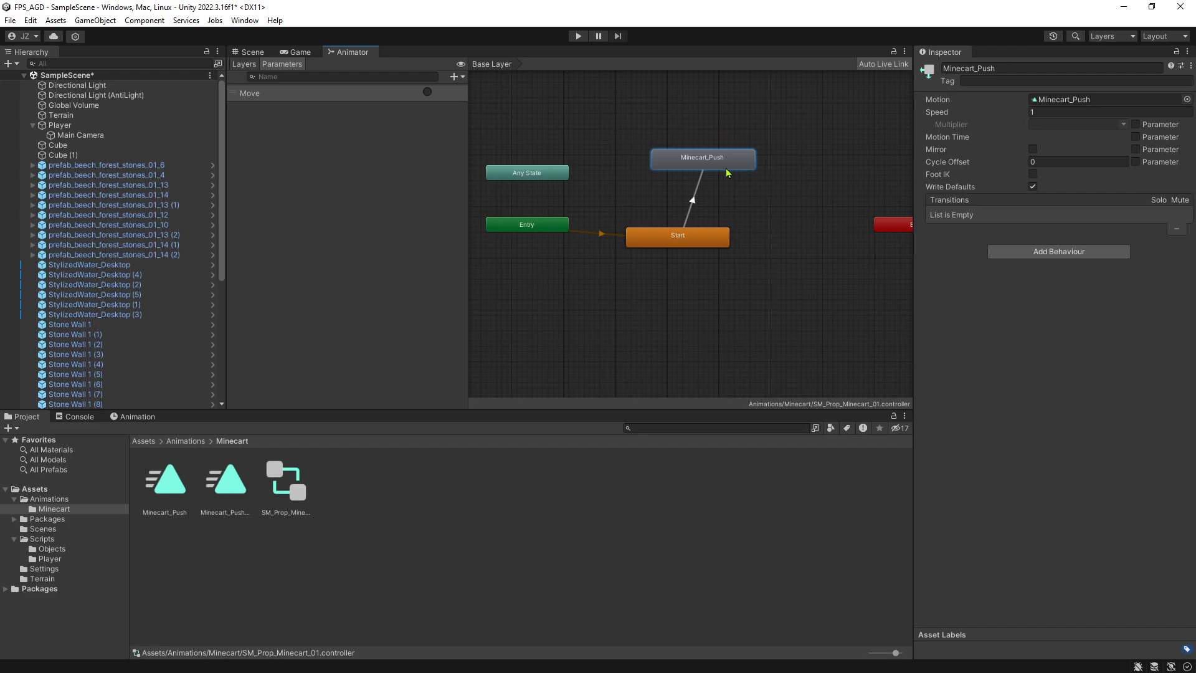
Move the Minecart_Push state up and away from Start, and add the Minecart_Push_Reverse clip as a new state beside it.
{"action": "left_click_drag", "start_coordinate": [721, 164], "coordinate": [769, 150]}
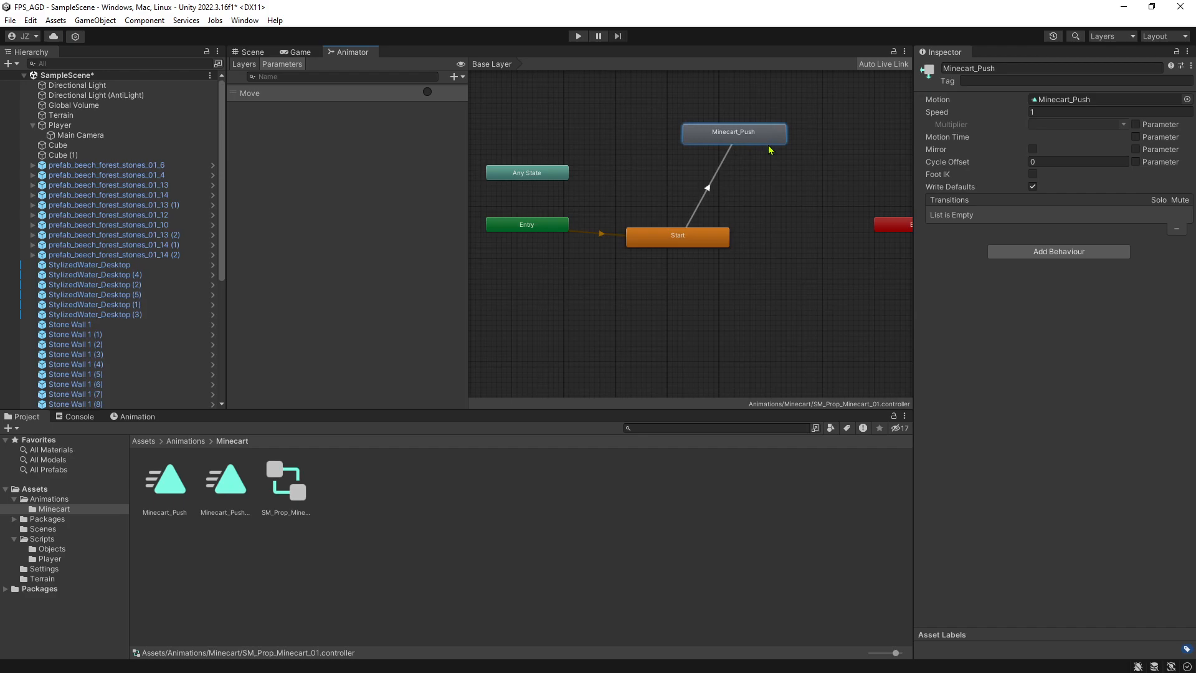
{"action": "left_click", "coordinate": [235, 490]}
{"action": "left_click_drag", "start_coordinate": [235, 490], "coordinate": [795, 195]}
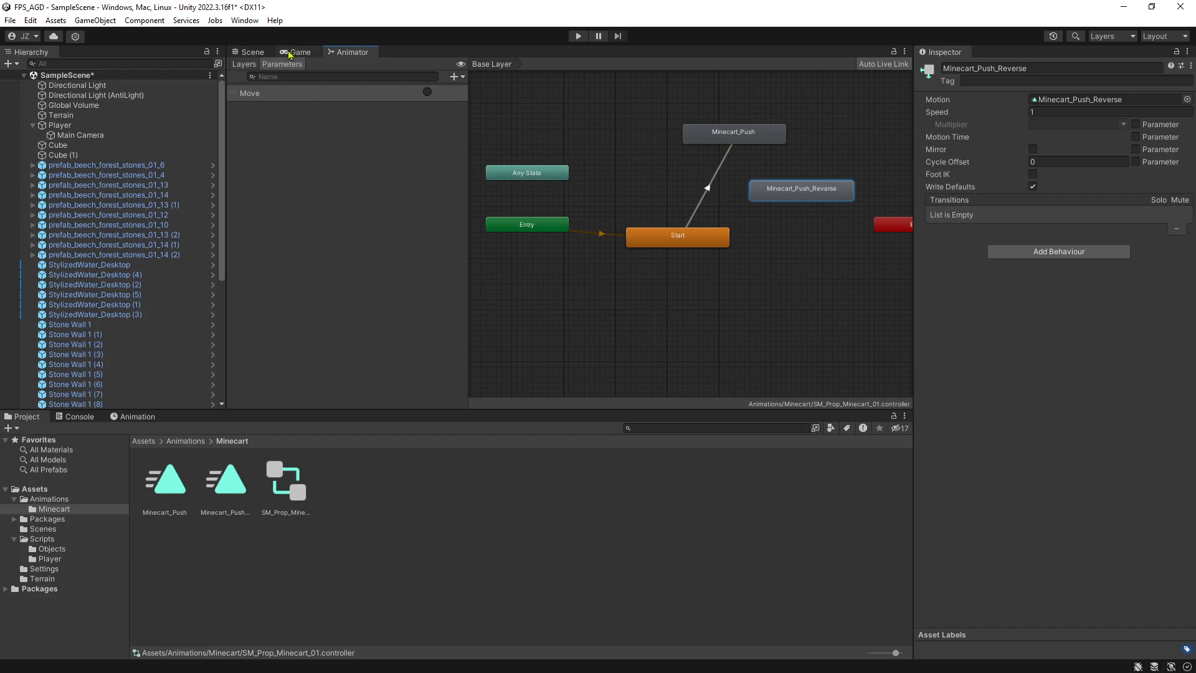
Select and frame the minecart in the scene, open its Minecart_Push_Reverse clip and play the animation preview along the track.
{"action": "left_click", "coordinate": [253, 51]}
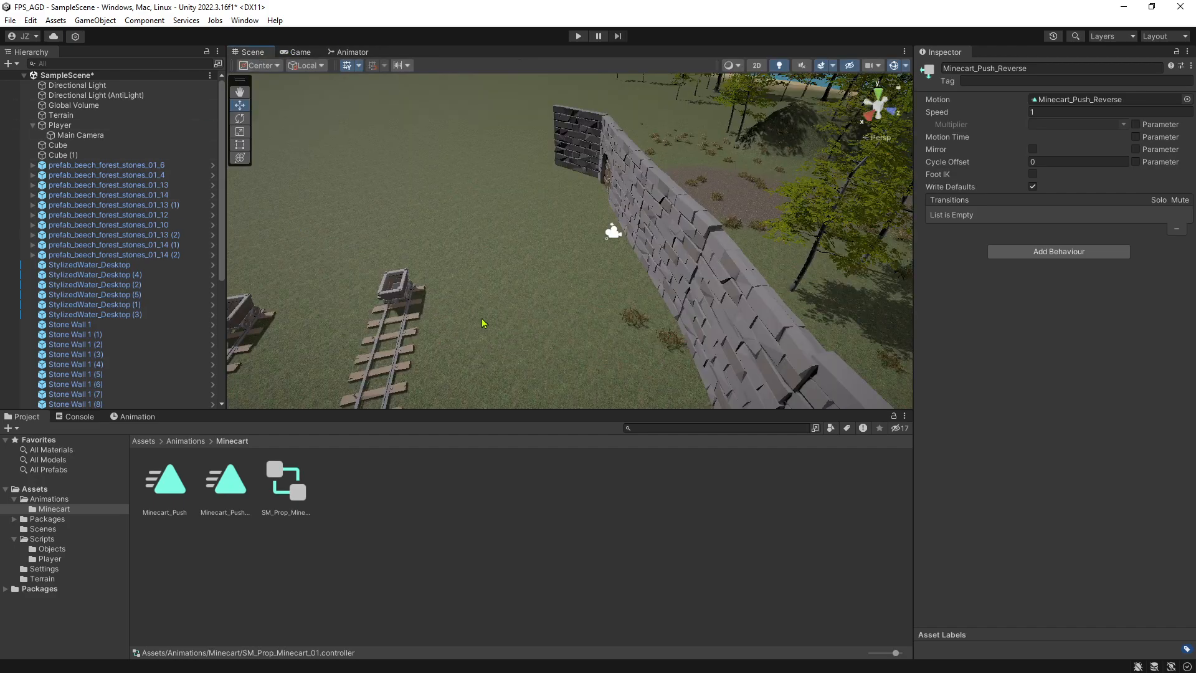
{"action": "left_click", "coordinate": [401, 300]}
{"action": "key", "text": "f"}
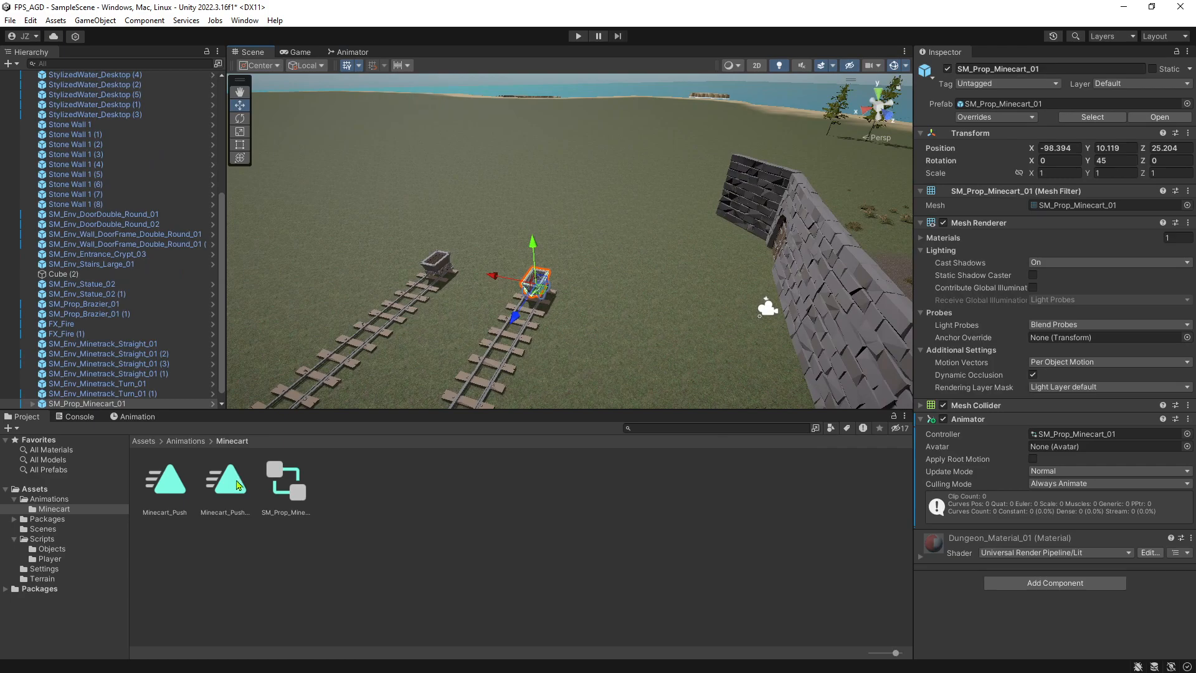
{"action": "left_click", "coordinate": [136, 416]}
{"action": "left_click", "coordinate": [67, 440]}
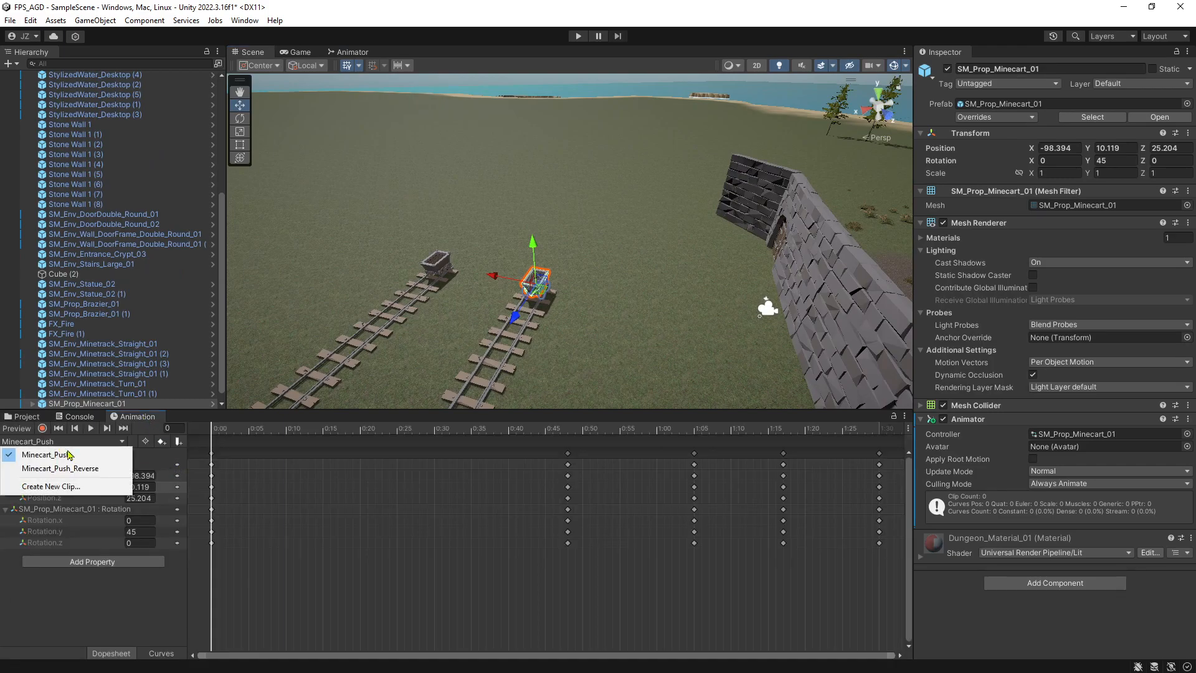
{"action": "left_click", "coordinate": [96, 470]}
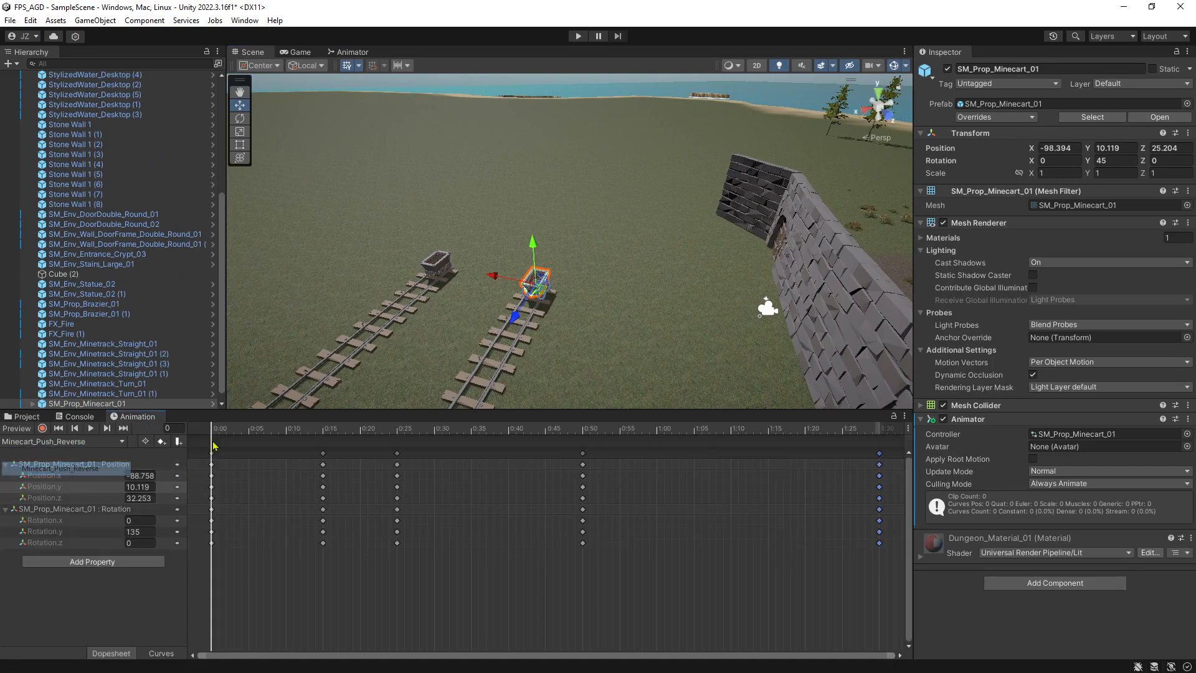
{"action": "left_click", "coordinate": [91, 428]}
{"action": "right_click_drag", "start_coordinate": [614, 276], "coordinate": [581, 360]}
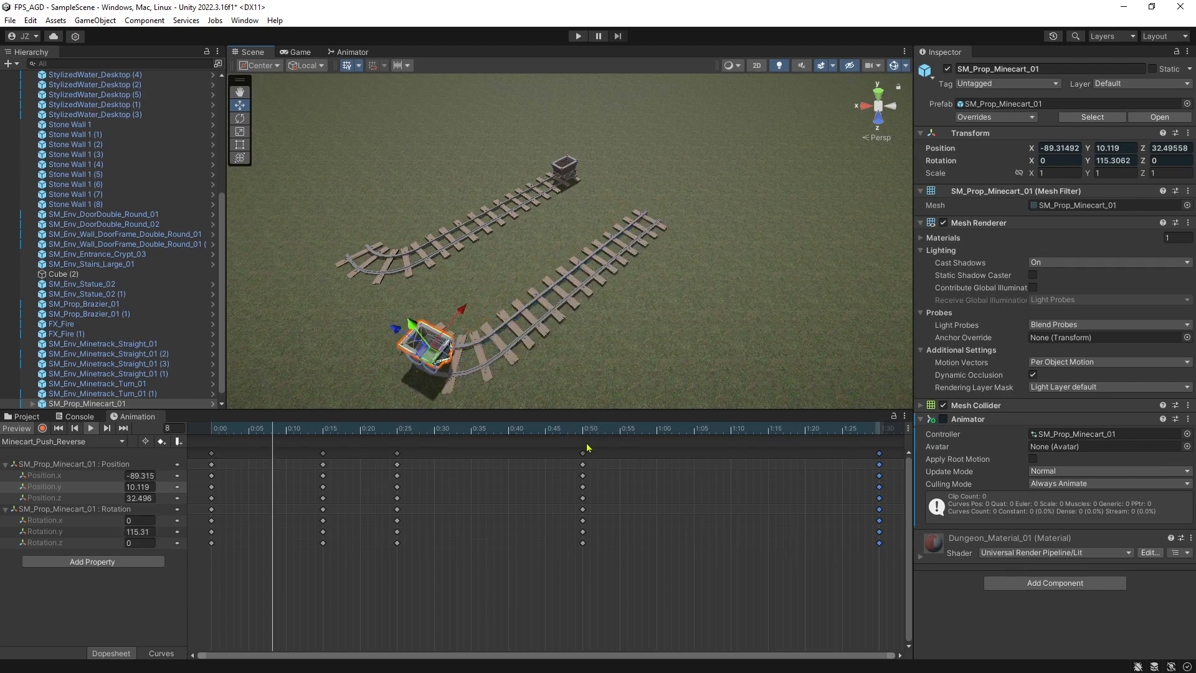
Move the 0:50 keyframes of Minecart_Push_Reverse to about 0:41, check the playback and return the playhead to frame 0.
{"action": "left_click_drag", "start_coordinate": [583, 454], "coordinate": [511, 453]}
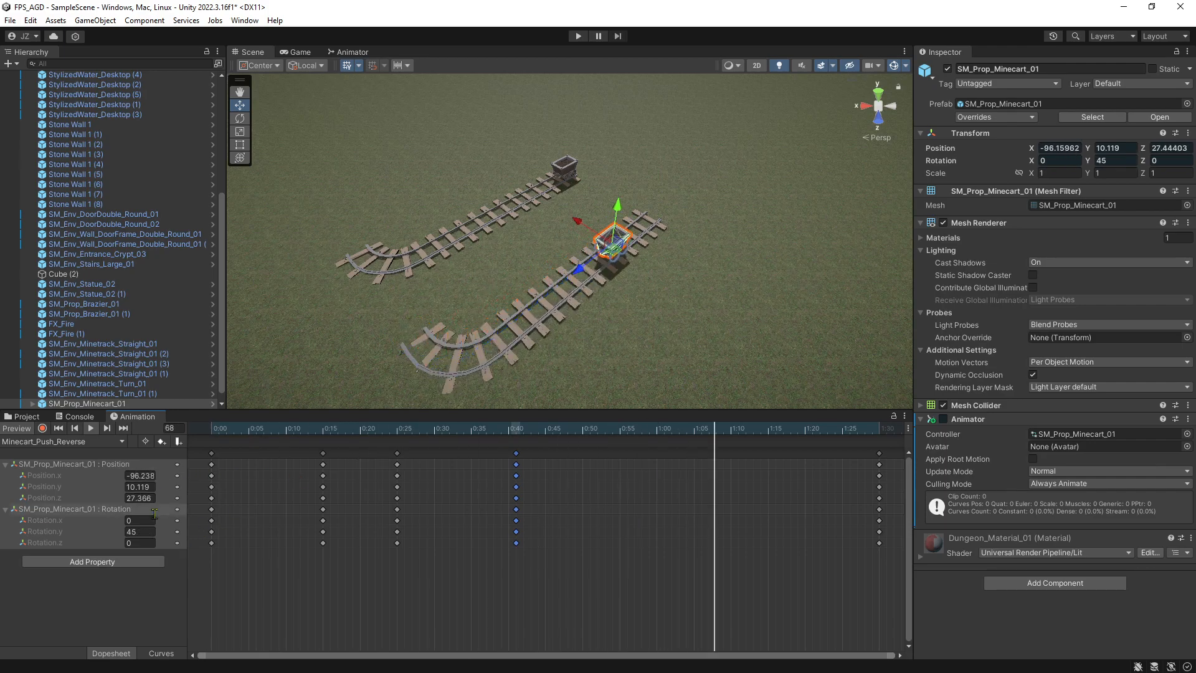
{"action": "left_click", "coordinate": [91, 428]}
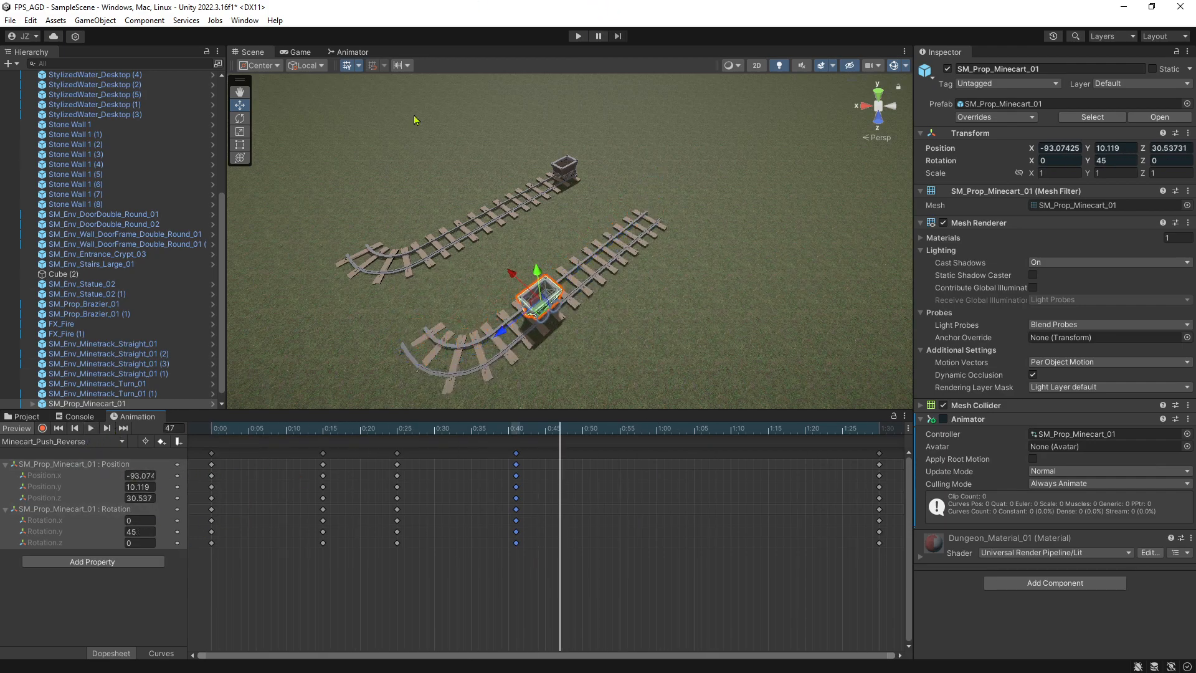
{"action": "left_click", "coordinate": [19, 429]}
{"action": "left_click", "coordinate": [19, 429]}
{"action": "left_click", "coordinate": [213, 429]}
Create a transition from Minecart_Push to Minecart_Push_Reverse in the Animator and add the Move trigger as its condition.
{"action": "left_click", "coordinate": [353, 51]}
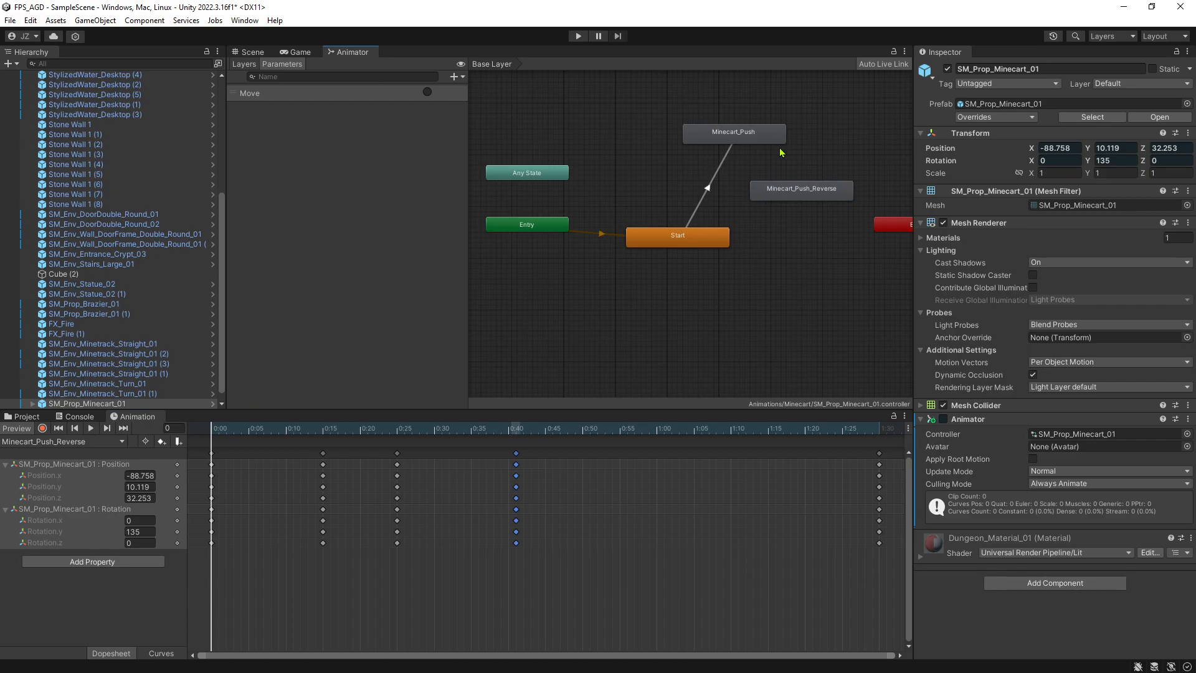
{"action": "left_click", "coordinate": [752, 143]}
{"action": "left_click_drag", "start_coordinate": [752, 143], "coordinate": [743, 135]}
{"action": "right_click", "coordinate": [743, 135]}
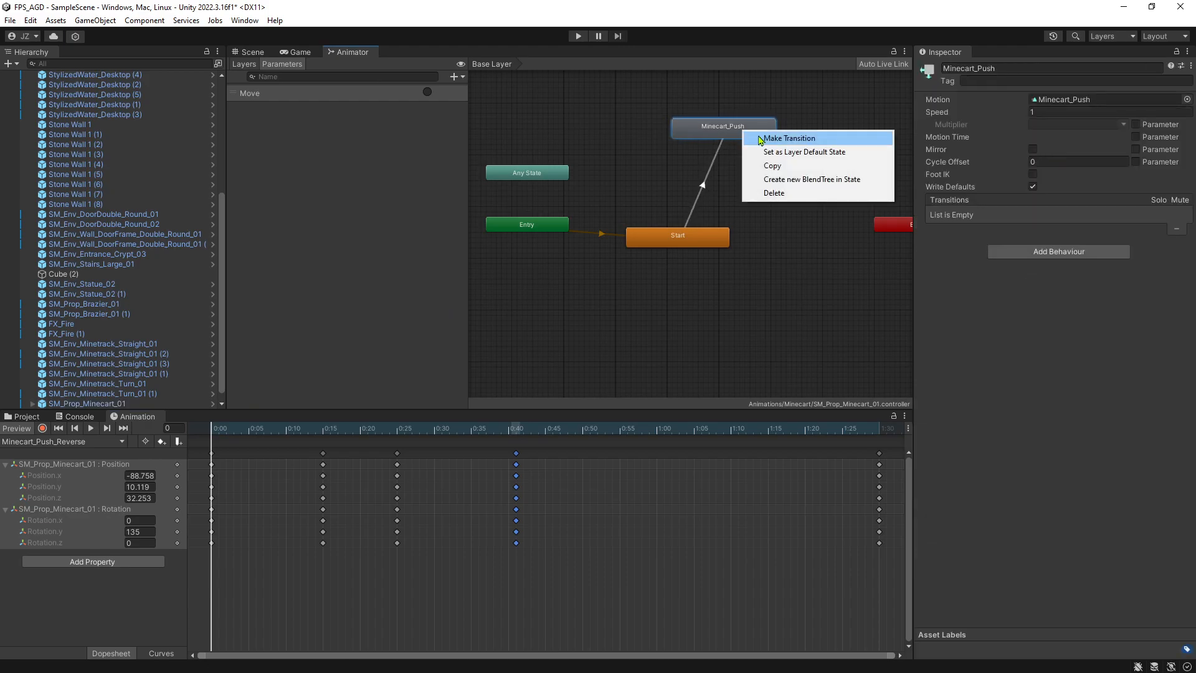
{"action": "left_click", "coordinate": [760, 139]}
{"action": "left_click", "coordinate": [804, 193]}
{"action": "left_click", "coordinate": [804, 197]}
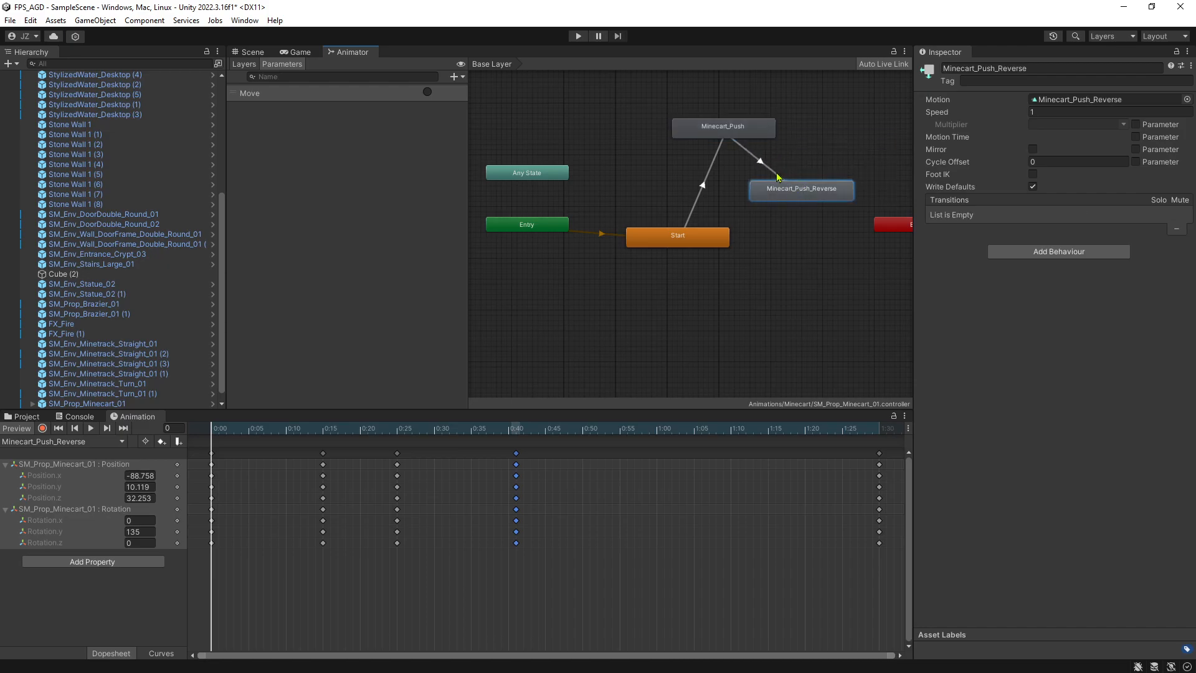
{"action": "left_click", "coordinate": [778, 177]}
{"action": "left_click", "coordinate": [1161, 343]}
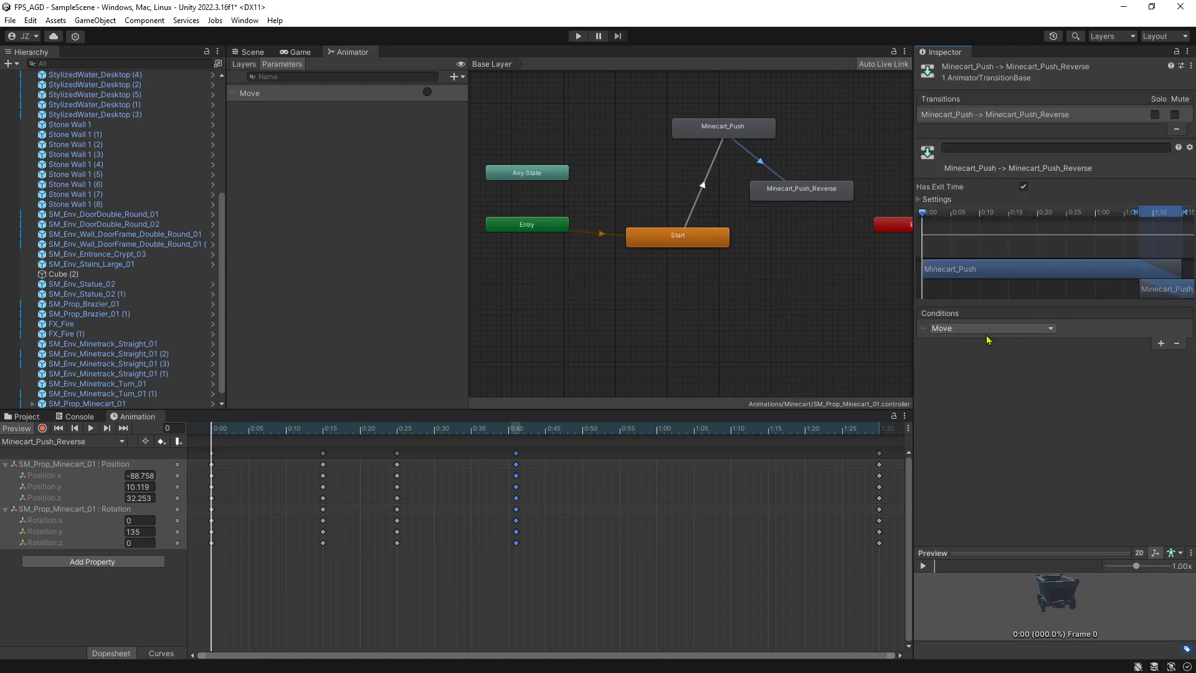
Shift the Minecart_Push_Reverse state slightly down and create a transition back to Minecart_Push with Move as its condition.
{"action": "left_click_drag", "start_coordinate": [778, 200], "coordinate": [794, 212]}
{"action": "left_click", "coordinate": [767, 177]}
{"action": "left_click", "coordinate": [814, 209]}
{"action": "right_click", "coordinate": [815, 209]}
{"action": "left_click", "coordinate": [863, 215]}
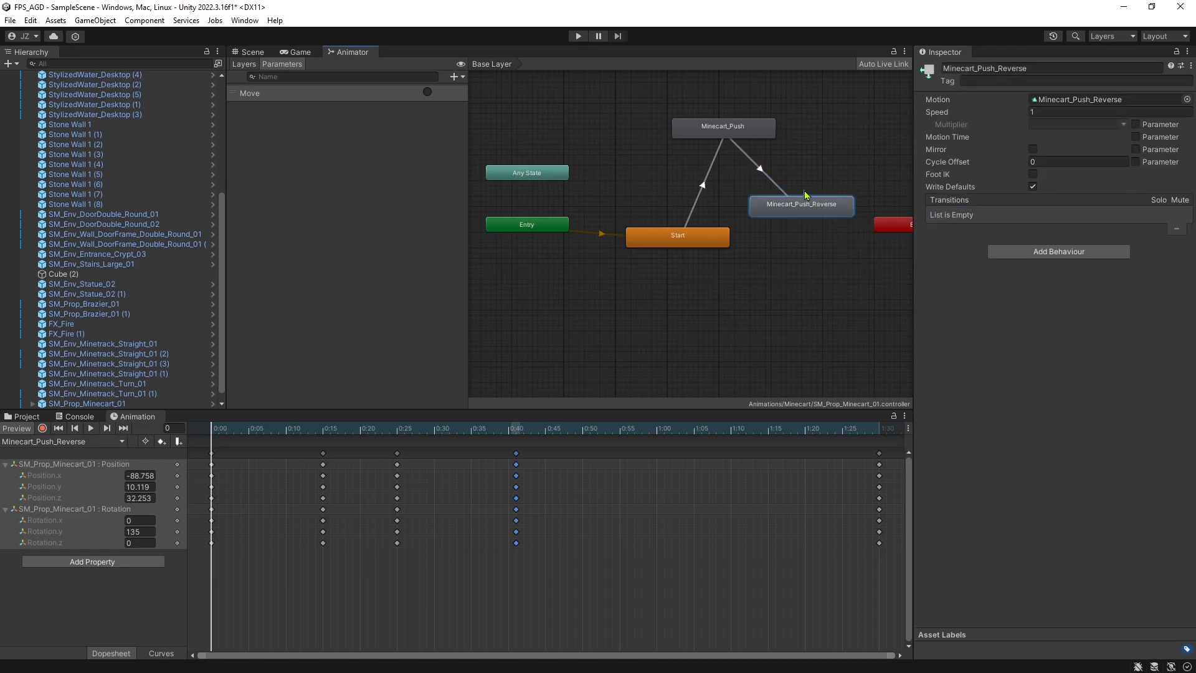
{"action": "left_click", "coordinate": [760, 133]}
{"action": "left_click", "coordinate": [778, 174]}
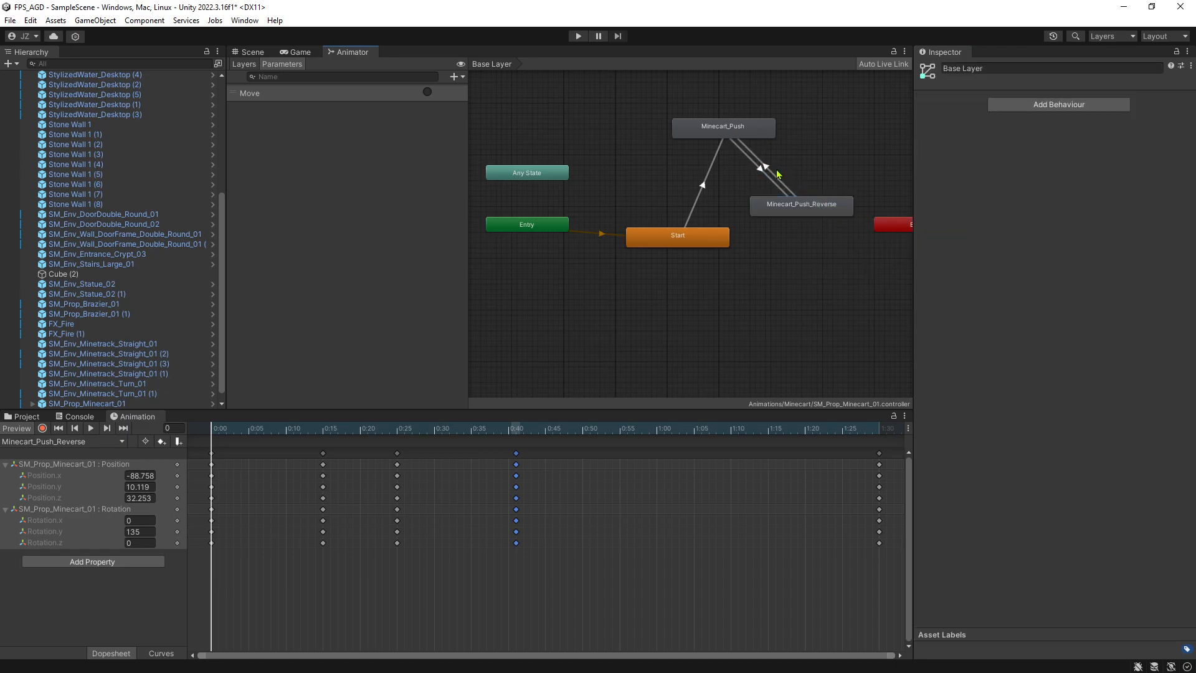
{"action": "left_click", "coordinate": [782, 182]}
{"action": "left_click", "coordinate": [1161, 343]}
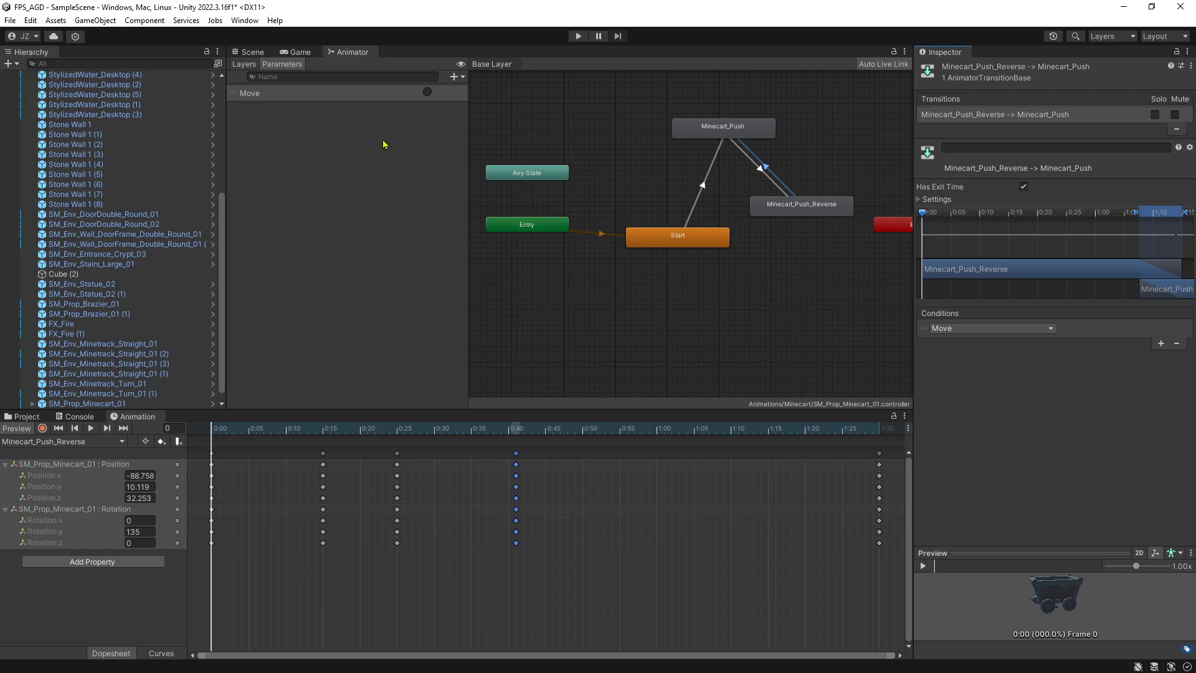
Create a new C# script named Activate_Minecart in the Assets/Scripts/Objects folder.
{"action": "left_click", "coordinate": [252, 54]}
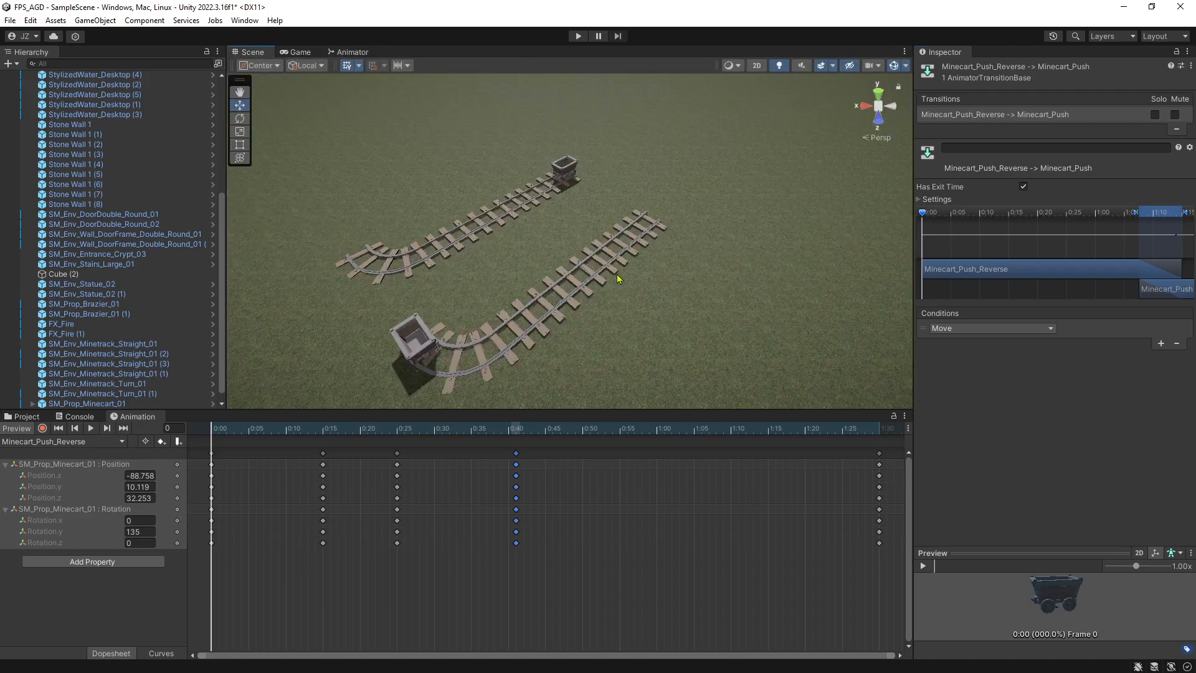
{"action": "left_click", "coordinate": [34, 418]}
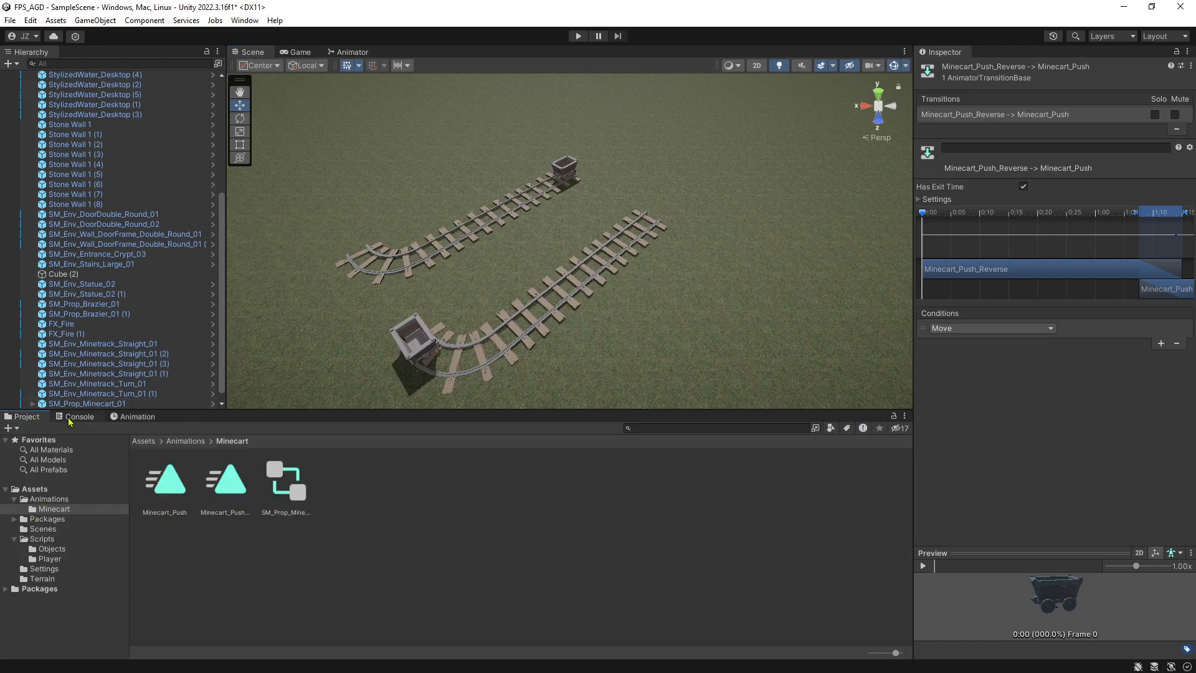
{"action": "left_click", "coordinate": [74, 418]}
{"action": "left_click", "coordinate": [34, 418]}
{"action": "left_click", "coordinate": [52, 549]}
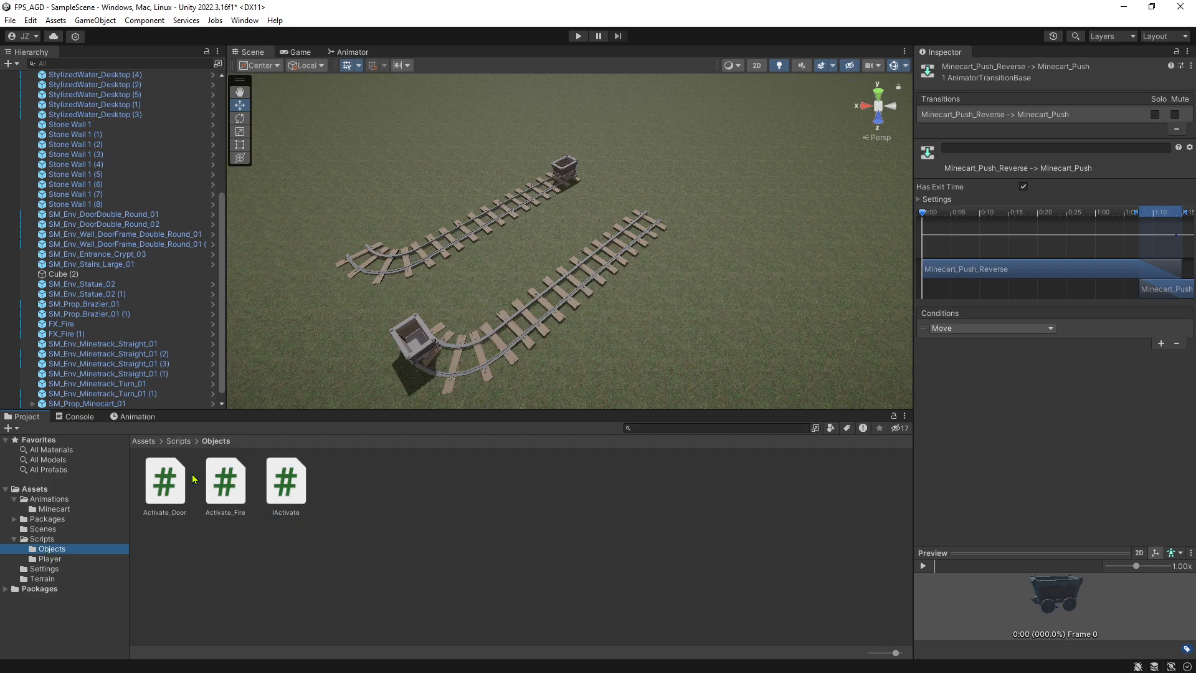
{"action": "right_click", "coordinate": [372, 488]}
{"action": "mouse_move", "coordinate": [402, 146]}
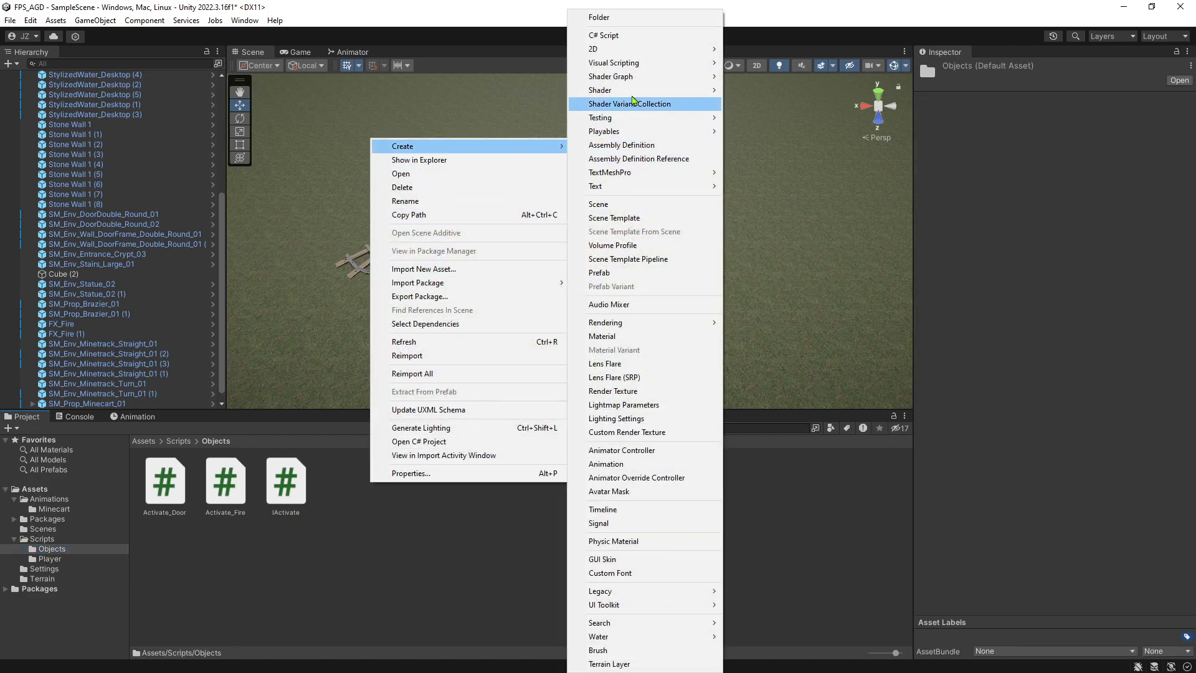
{"action": "left_click", "coordinate": [601, 35]}
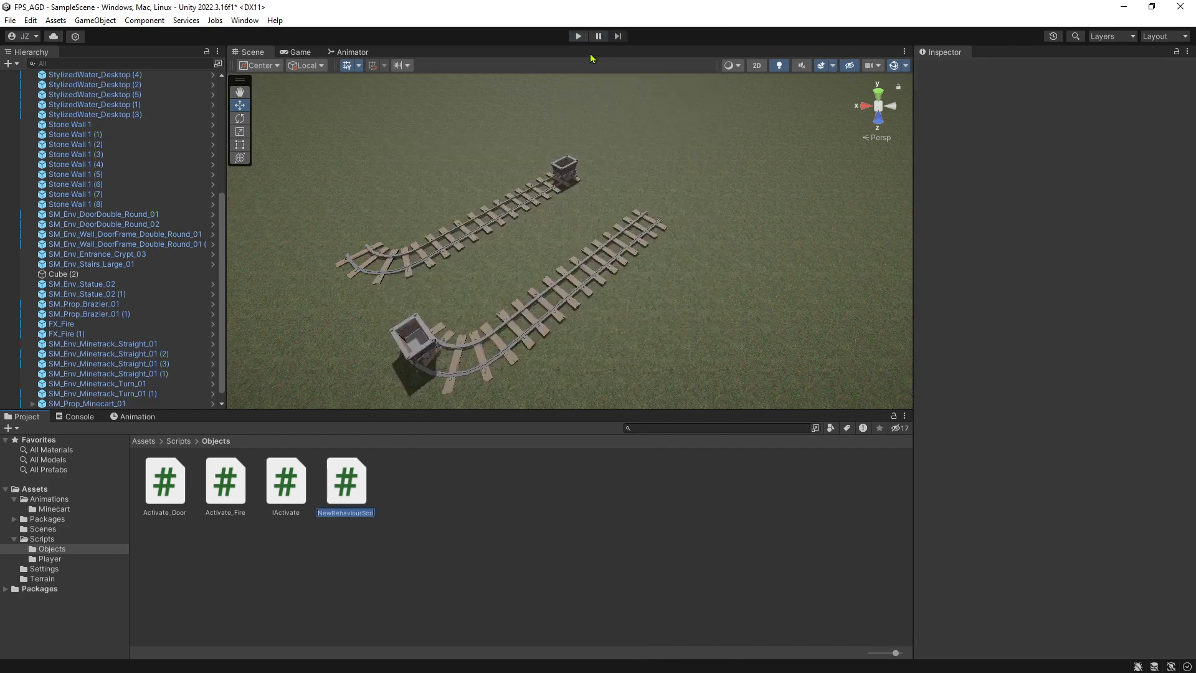
{"action": "type", "text": "Activate_Minecart"}
{"action": "key", "text": "Return"}
Open the Activate_Minecart script in Visual Studio for editing.
{"action": "key", "text": "alt+Tab"}
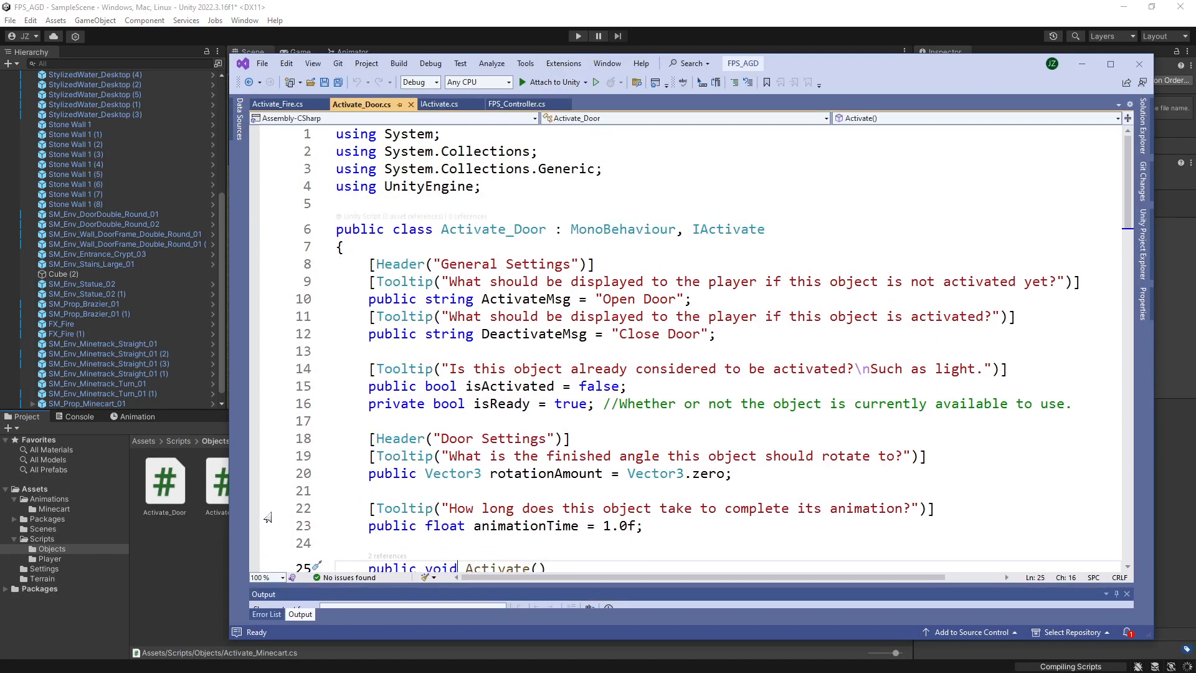
{"action": "left_click", "coordinate": [209, 553]}
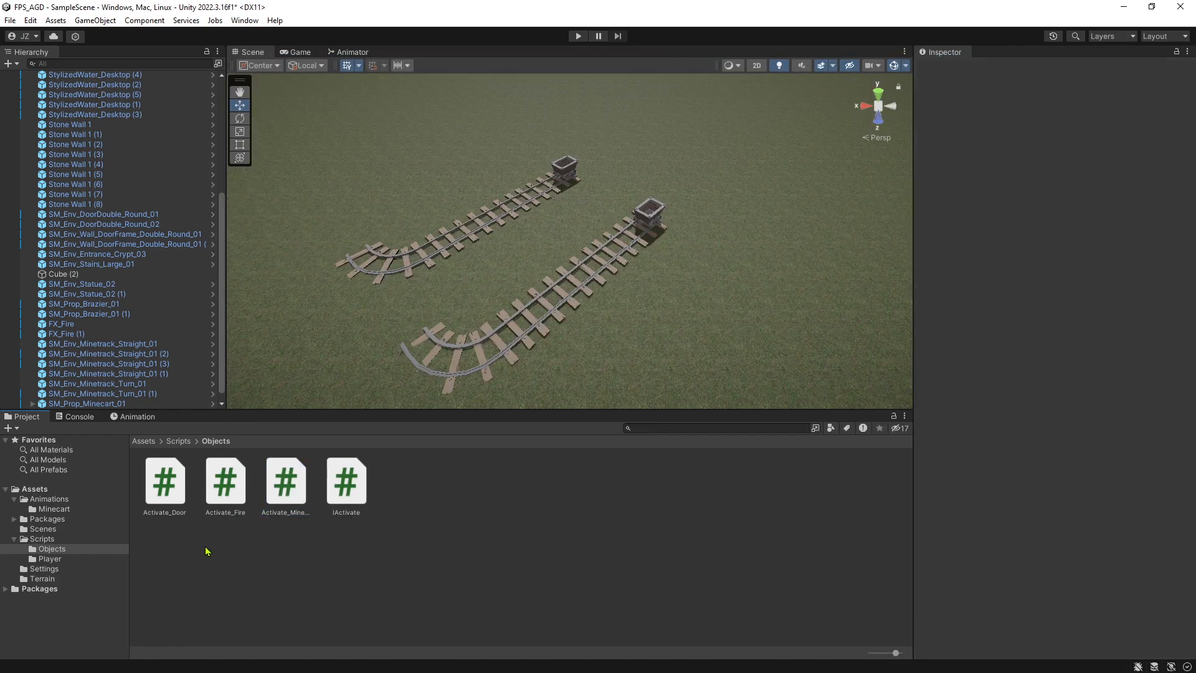
{"action": "left_click", "coordinate": [360, 486]}
{"action": "double_click", "coordinate": [290, 492]}
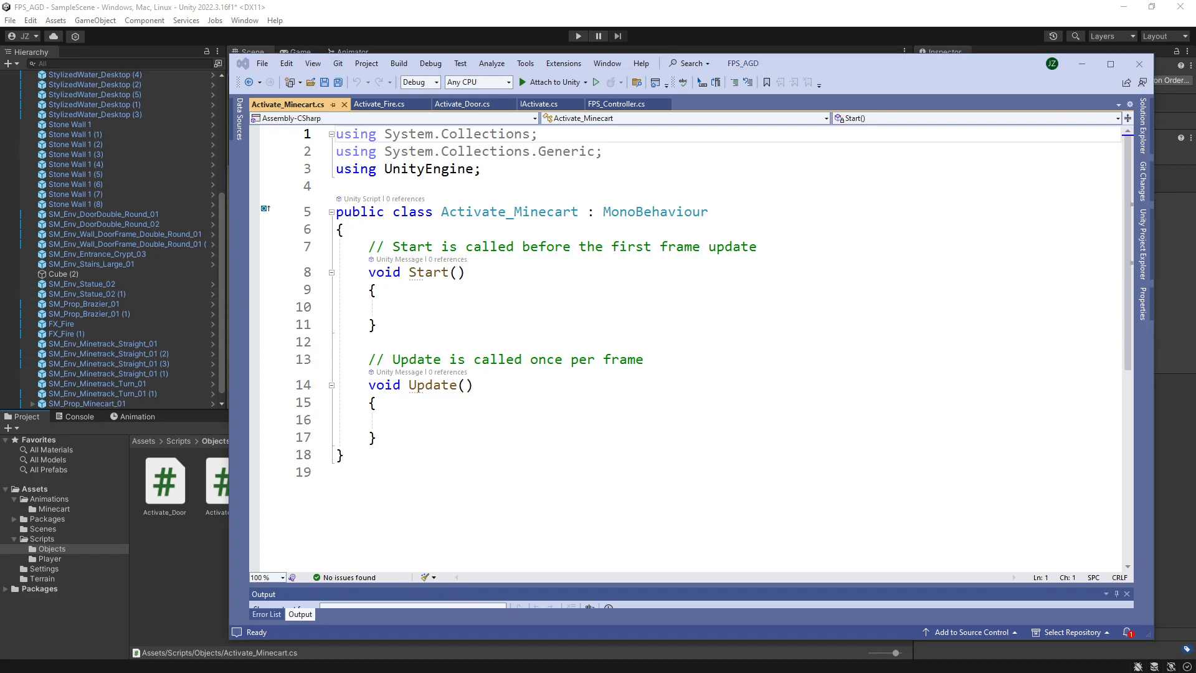
{"action": "left_click", "coordinate": [525, 237]}
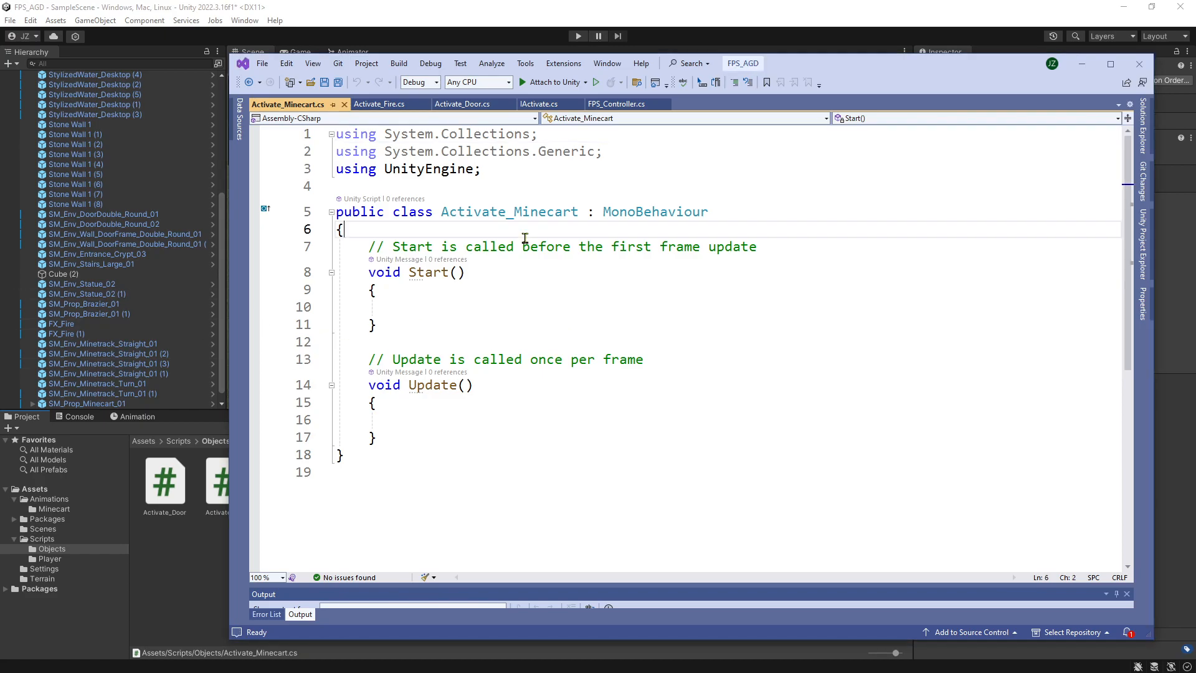
Copy the whole class body of Activate_Fire.cs and paste it into Activate_Minecart.cs in place of the Start and Update methods.
{"action": "left_click", "coordinate": [397, 104]}
{"action": "scroll", "coordinate": [514, 236], "scroll_direction": "down", "scroll_amount": 17}
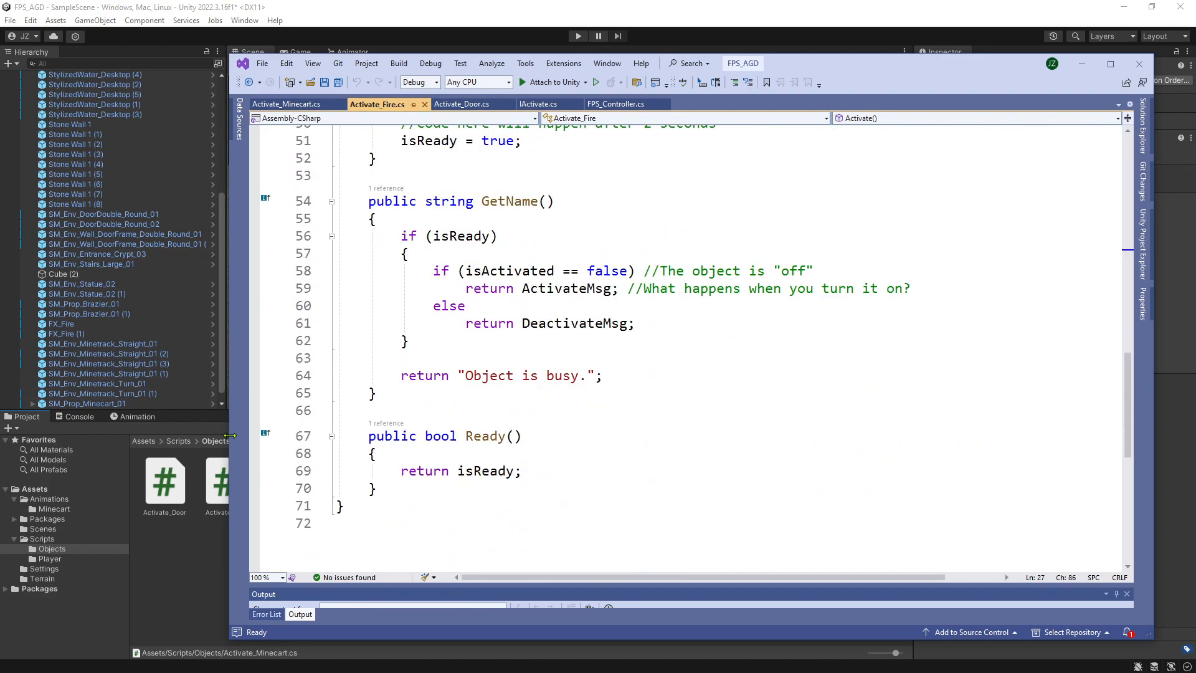
{"action": "scroll", "coordinate": [550, 435], "scroll_direction": "up", "scroll_amount": 2}
{"action": "scroll", "coordinate": [550, 434], "scroll_direction": "up", "scroll_amount": 14}
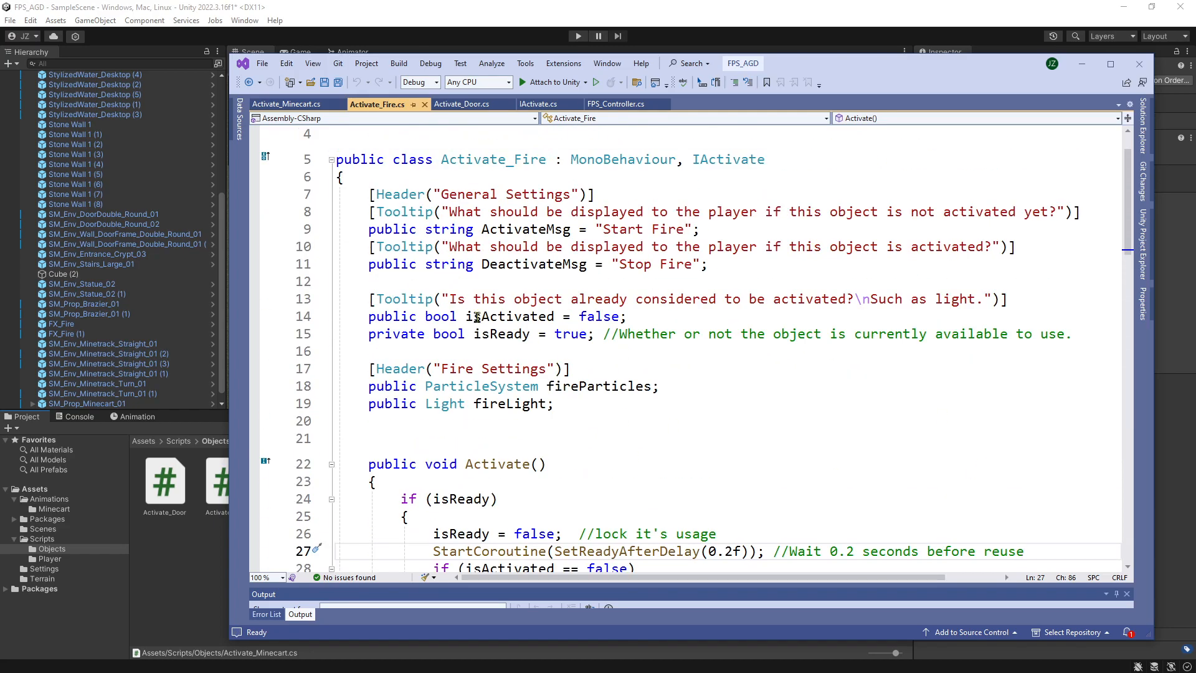
{"action": "left_click_drag", "start_coordinate": [368, 194], "coordinate": [624, 337]}
{"action": "scroll", "coordinate": [619, 315], "scroll_direction": "down", "scroll_amount": 18}
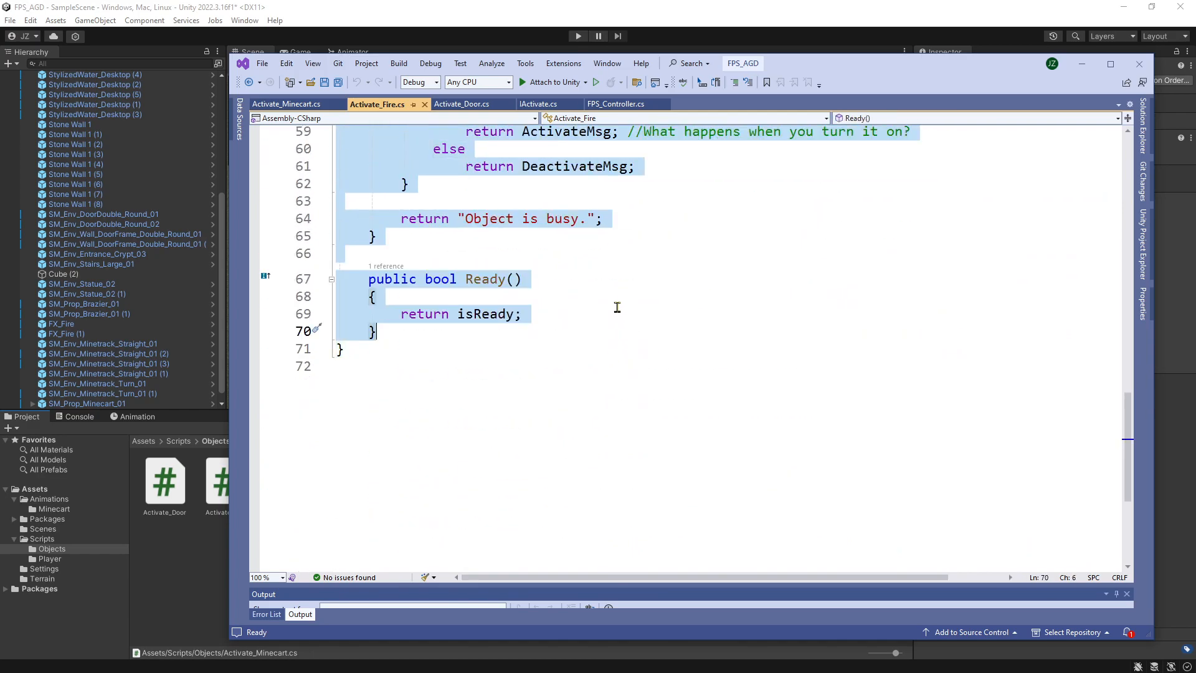
{"action": "scroll", "coordinate": [523, 328], "scroll_direction": "up", "scroll_amount": 19}
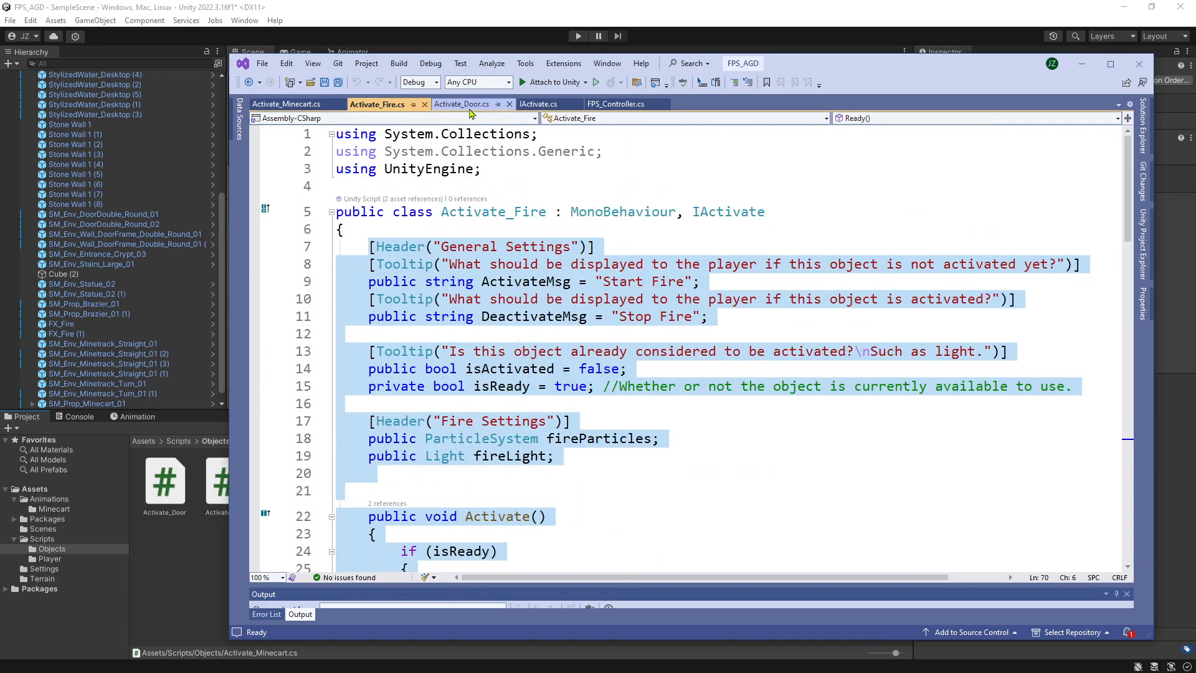
{"action": "left_click", "coordinate": [288, 104]}
{"action": "left_click_drag", "start_coordinate": [369, 246], "coordinate": [513, 431]}
{"action": "key", "text": "ctrl+v"}
Delete the SetReadyAfterDelay coroutine method together with its comment from Activate_Minecart.
{"action": "scroll", "coordinate": [473, 399], "scroll_direction": "up", "scroll_amount": 5}
{"action": "left_click_drag", "start_coordinate": [365, 395], "coordinate": [530, 516]}
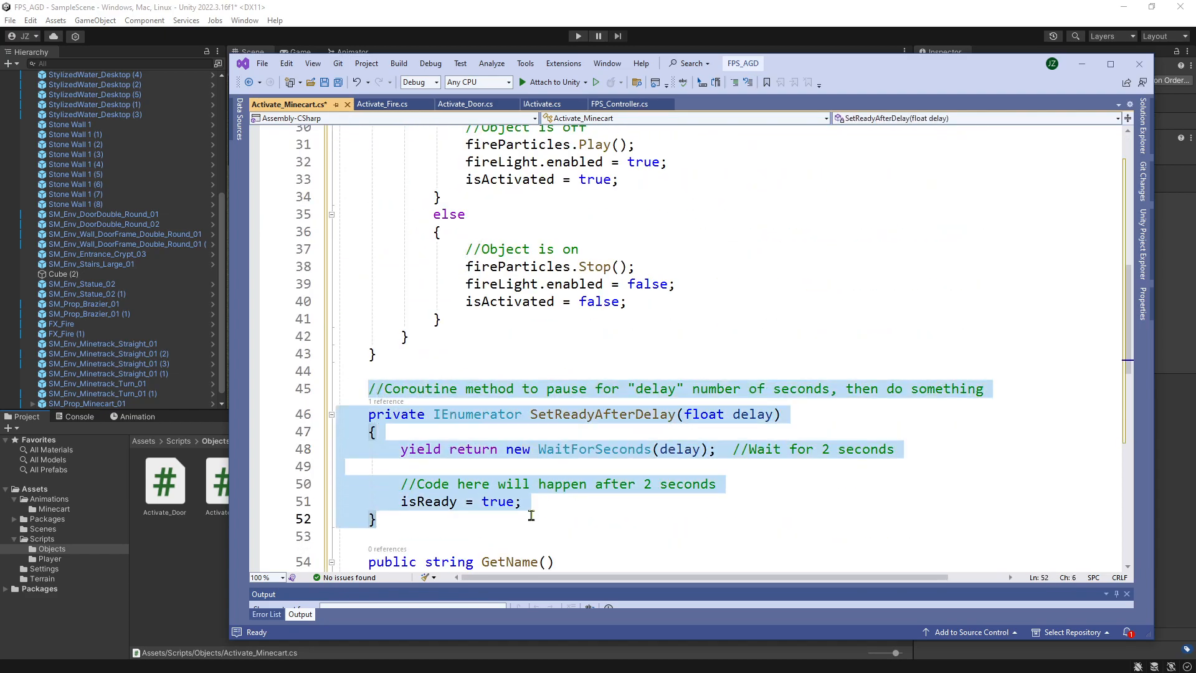
{"action": "key", "text": "Delete"}
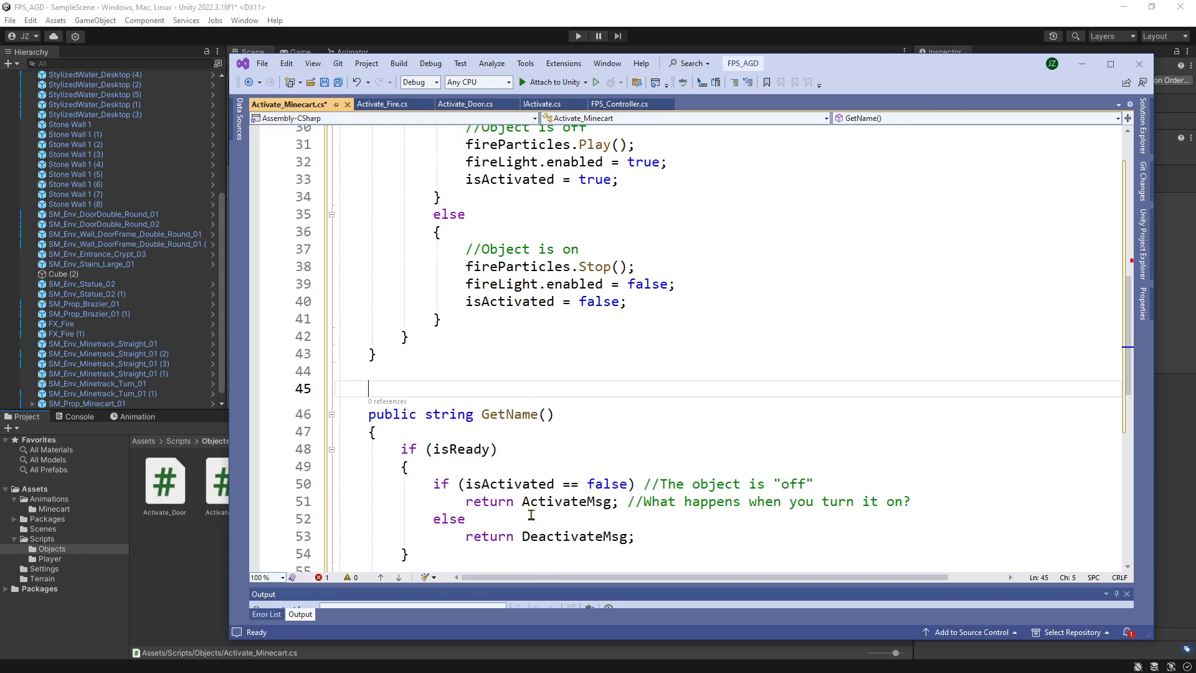
Remove the fireParticles and fireLight lines from both the isActivated == false branch and the else branch of Activate().
{"action": "scroll", "coordinate": [542, 374], "scroll_direction": "up", "scroll_amount": 5}
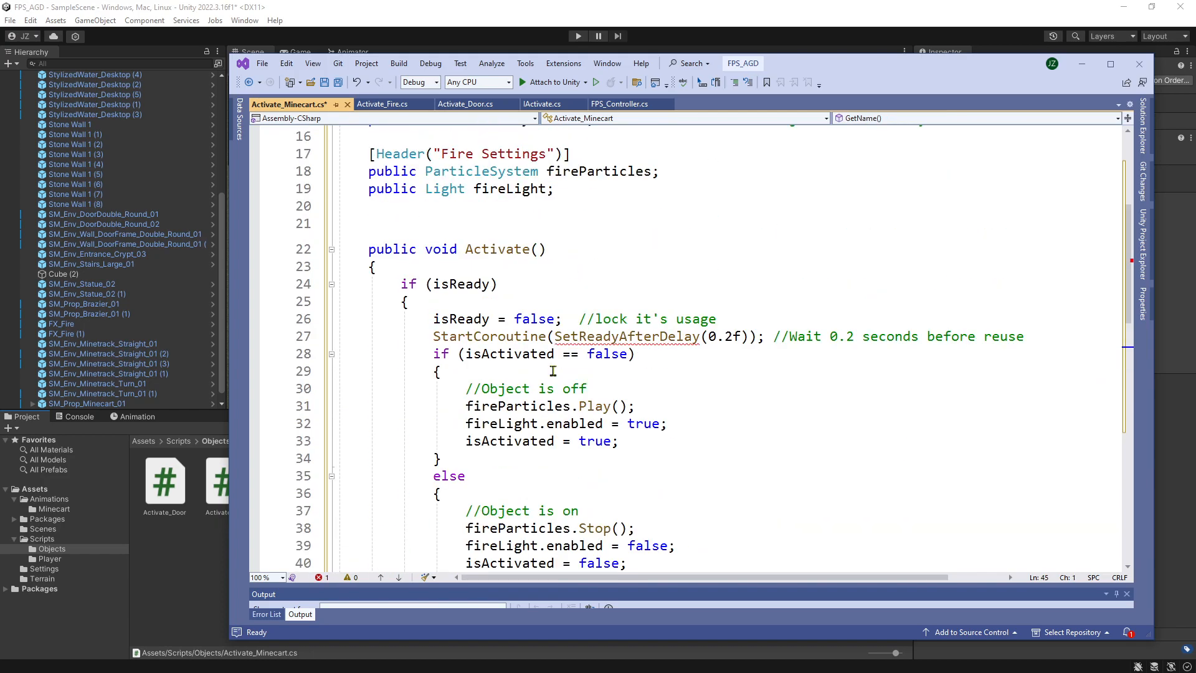
{"action": "scroll", "coordinate": [552, 370], "scroll_direction": "down", "scroll_amount": 1}
{"action": "left_click_drag", "start_coordinate": [465, 353], "coordinate": [711, 367]}
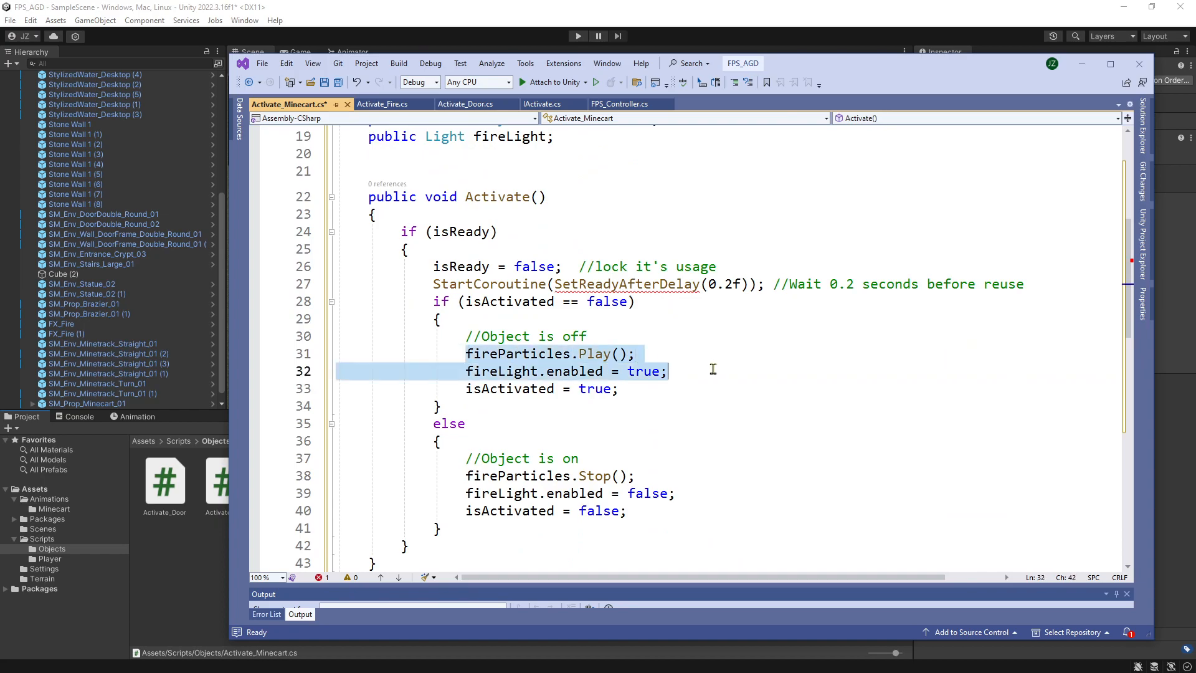
{"action": "key", "text": "Delete"}
{"action": "left_click_drag", "start_coordinate": [465, 458], "coordinate": [743, 474]}
{"action": "key", "text": "Delete"}
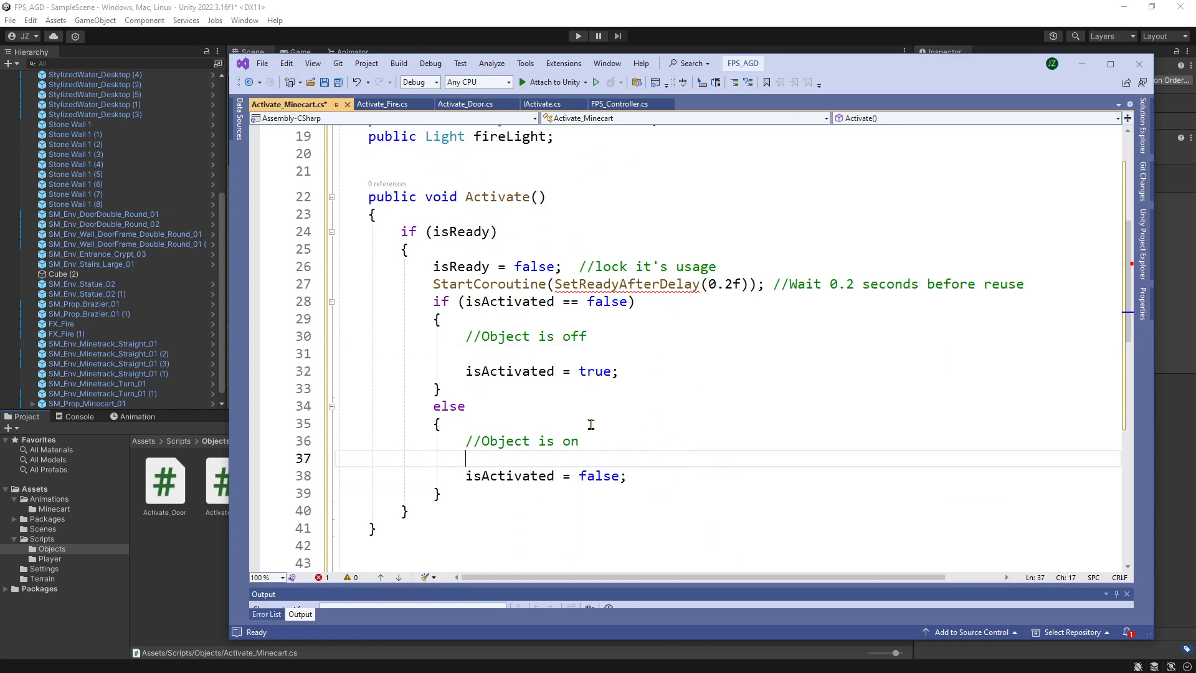
Delete the StartCoroutine(SetReadyAfterDelay(0.2f)) line and its comment from Activate(), then review the remaining methods.
{"action": "left_click_drag", "start_coordinate": [434, 284], "coordinate": [1027, 284]}
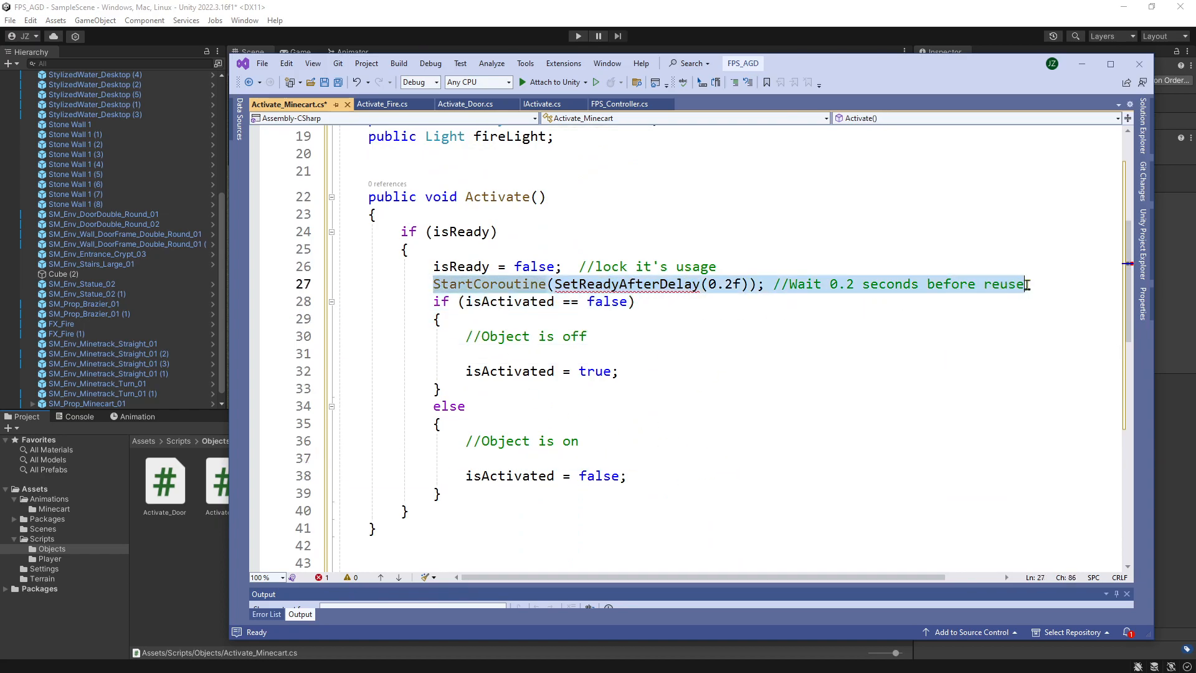
{"action": "key", "text": "Delete"}
{"action": "scroll", "coordinate": [489, 340], "scroll_direction": "down", "scroll_amount": 8}
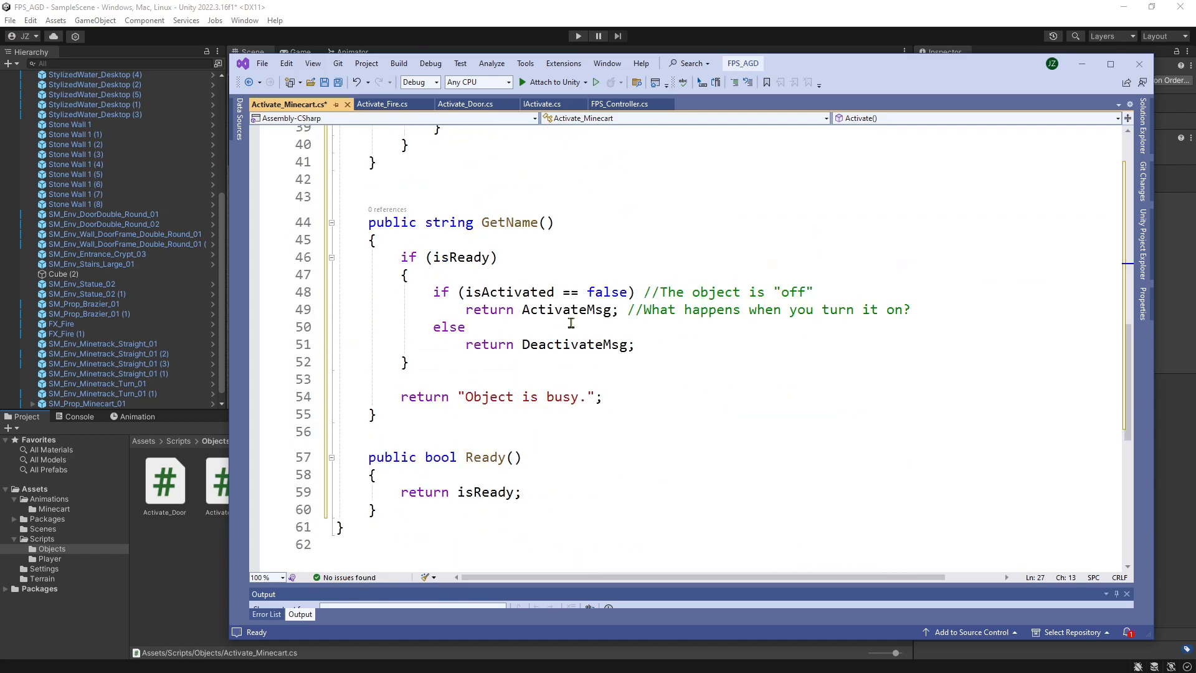
{"action": "scroll", "coordinate": [490, 246], "scroll_direction": "up", "scroll_amount": 6}
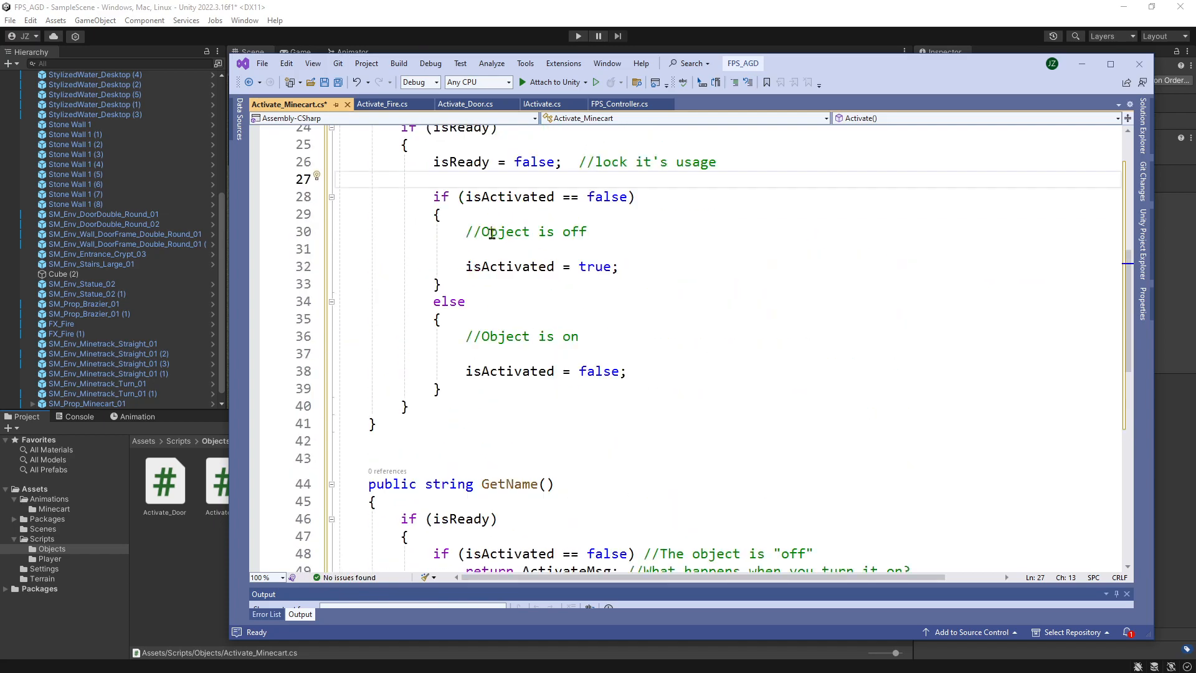
Set the ActivateMsg string to "Push Minecart" and the DeactivateMsg string to "Reset Minecart".
{"action": "scroll", "coordinate": [491, 233], "scroll_direction": "up", "scroll_amount": 8}
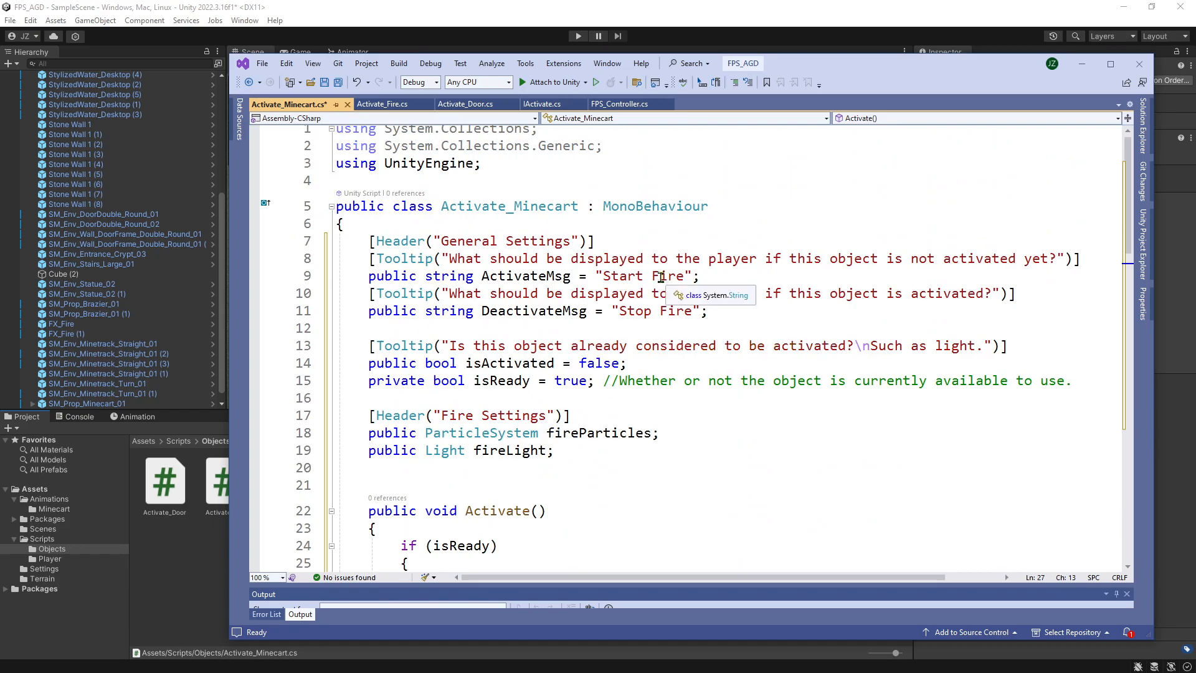
{"action": "left_click_drag", "start_coordinate": [603, 276], "coordinate": [684, 275]}
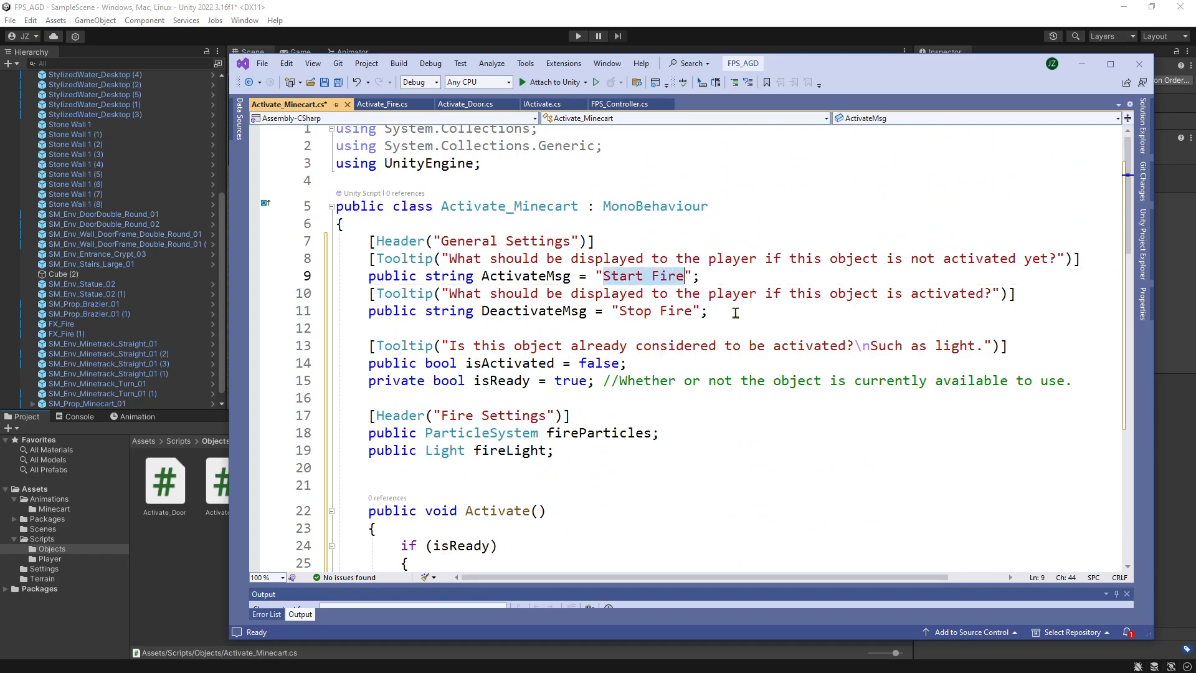
{"action": "type", "text": "Push Mine"}
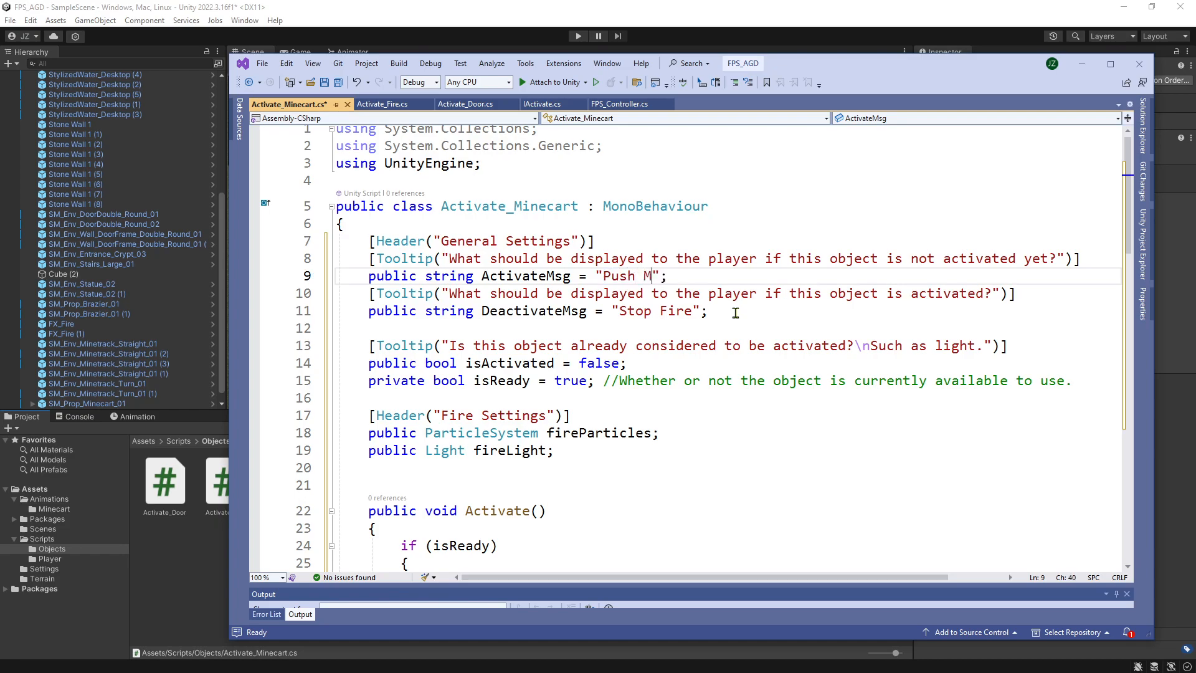
{"action": "type", "text": "cart"}
{"action": "double_click", "coordinate": [629, 312]}
{"action": "type", "text": "Reset Minecart"}
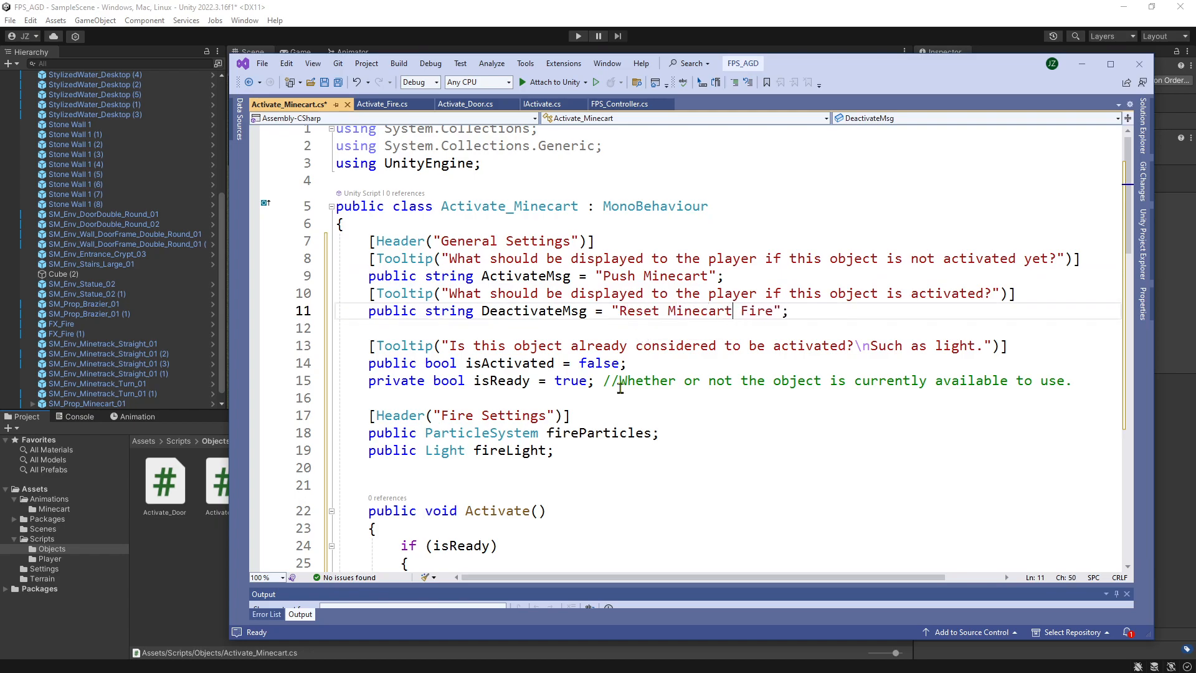
{"action": "key", "text": "Delete"}
{"action": "key", "text": "Delete"}
{"action": "key", "text": "Delete"}
{"action": "key", "text": "Delete"}
{"action": "key", "text": "Delete"}
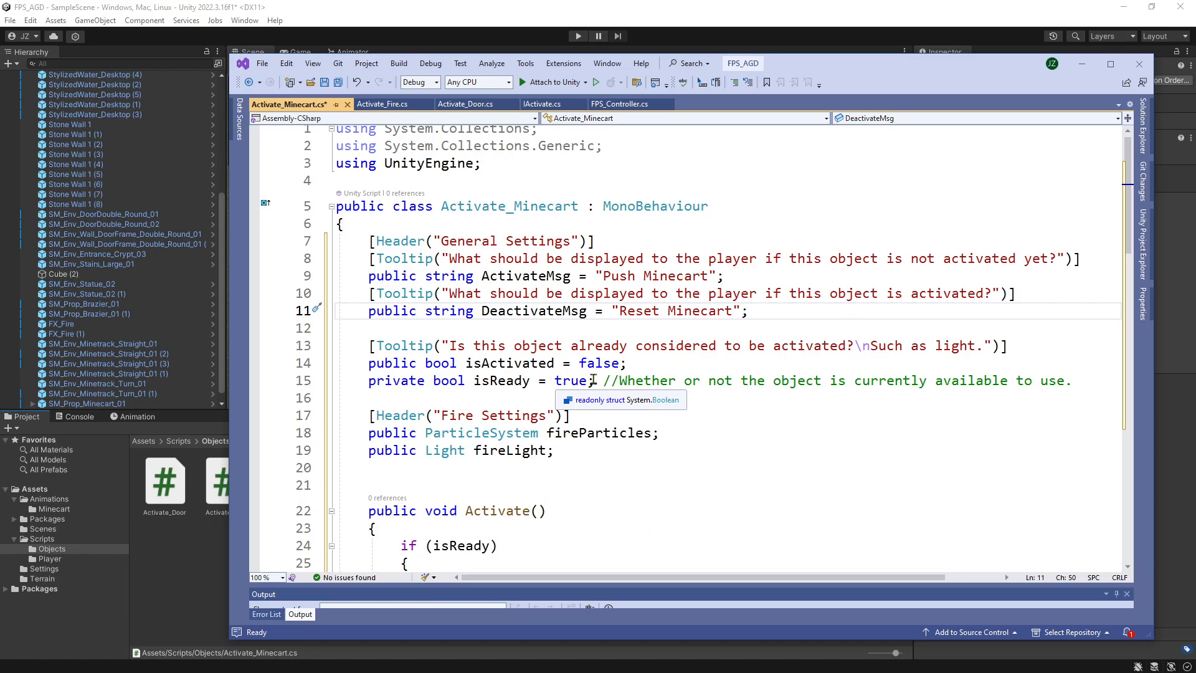
Replace the Fire Settings header and its two fields with "private Animator animator;" and add a blank line before Activate().
{"action": "left_click_drag", "start_coordinate": [368, 417], "coordinate": [592, 451]}
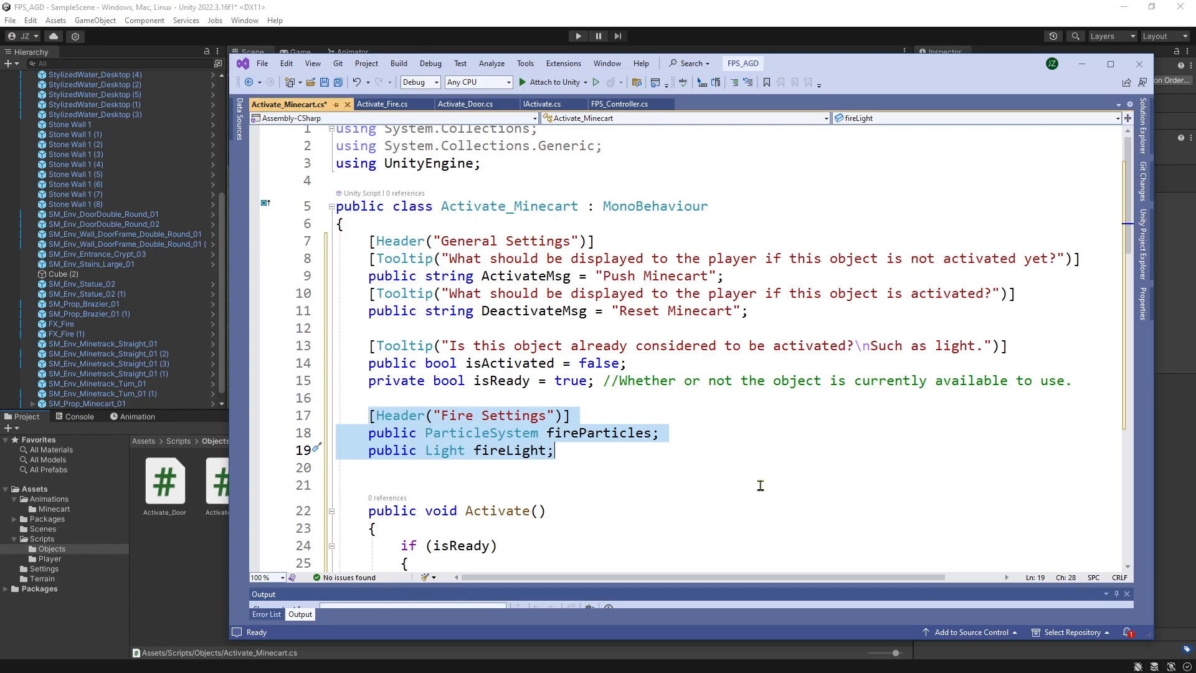
{"action": "type", "text": "private "}
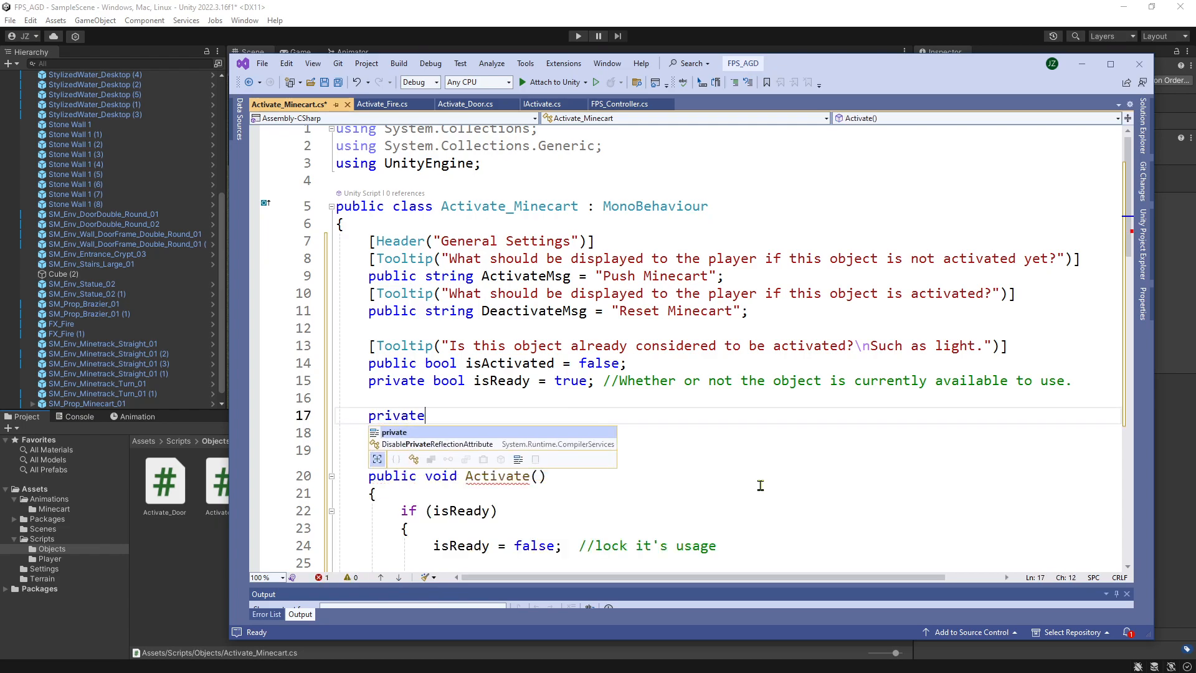
{"action": "type", "text": "Animate"}
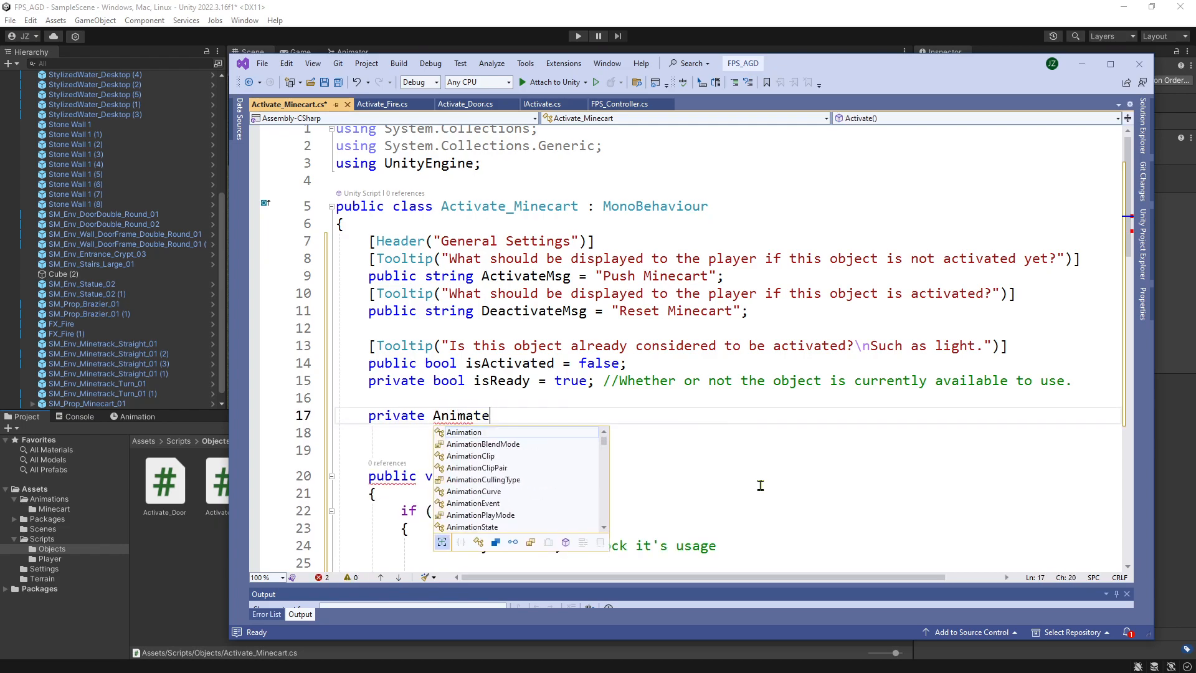
{"action": "key", "text": "BackSpace"}
{"action": "type", "text": "or"}
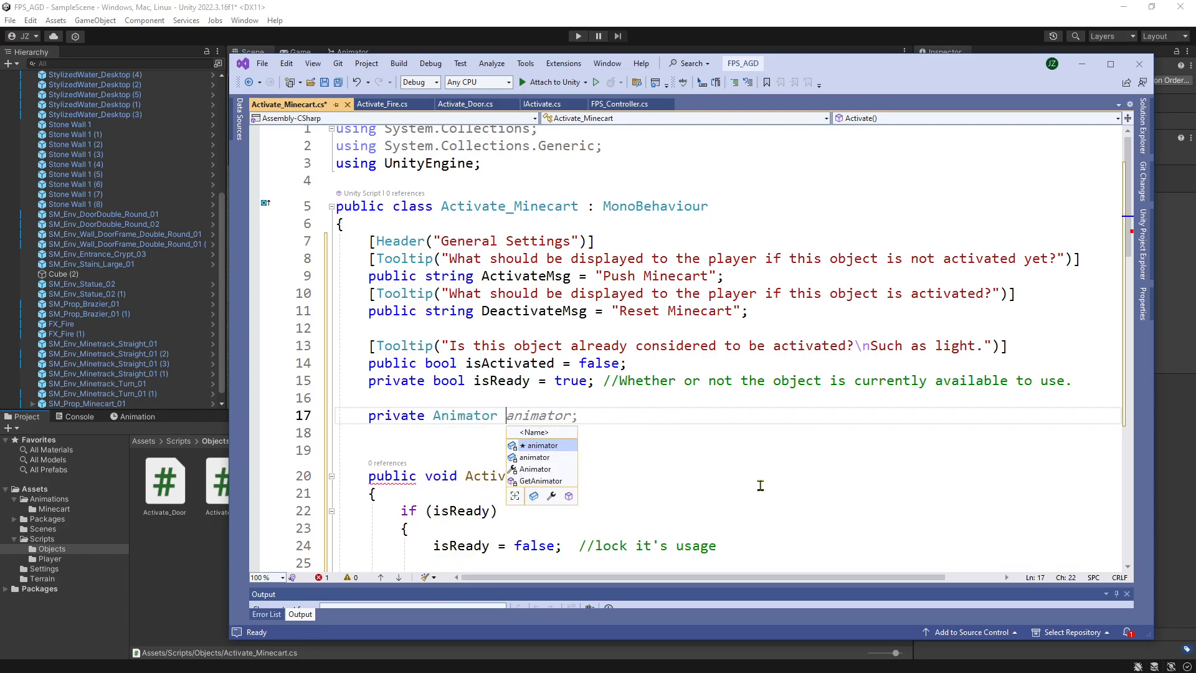
{"action": "key", "text": "Tab"}
{"action": "key", "text": "Up"}
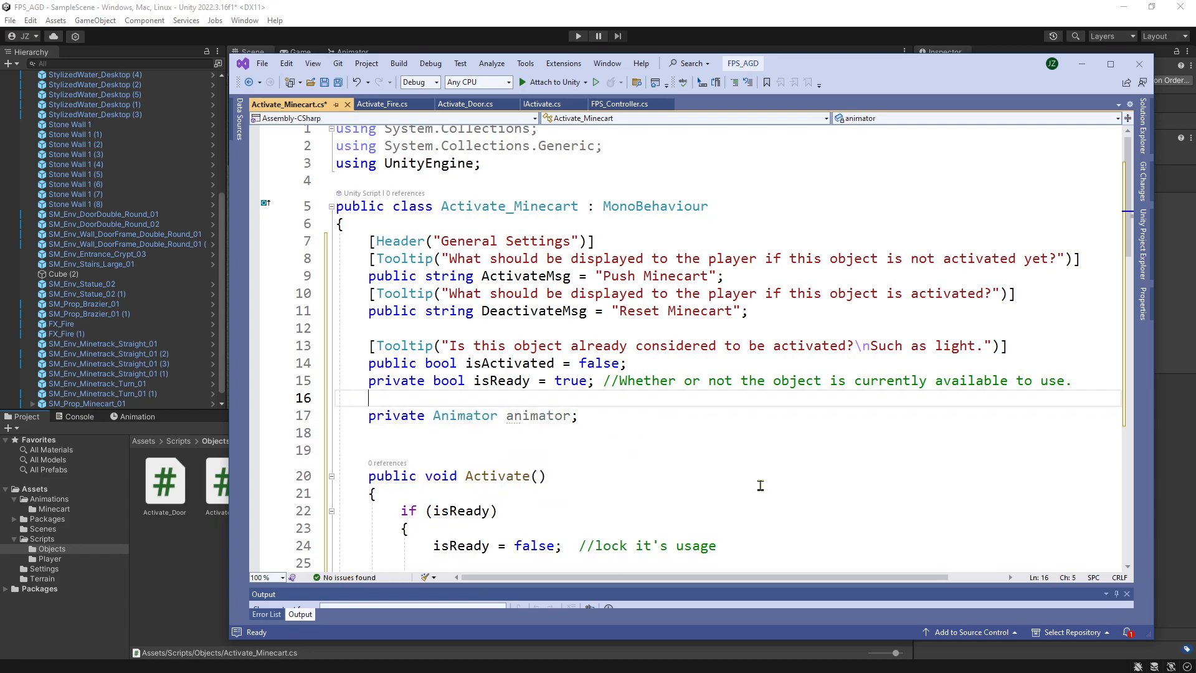
{"action": "key", "text": "Down"}
{"action": "key", "text": "Down"}
{"action": "key", "text": "Return"}
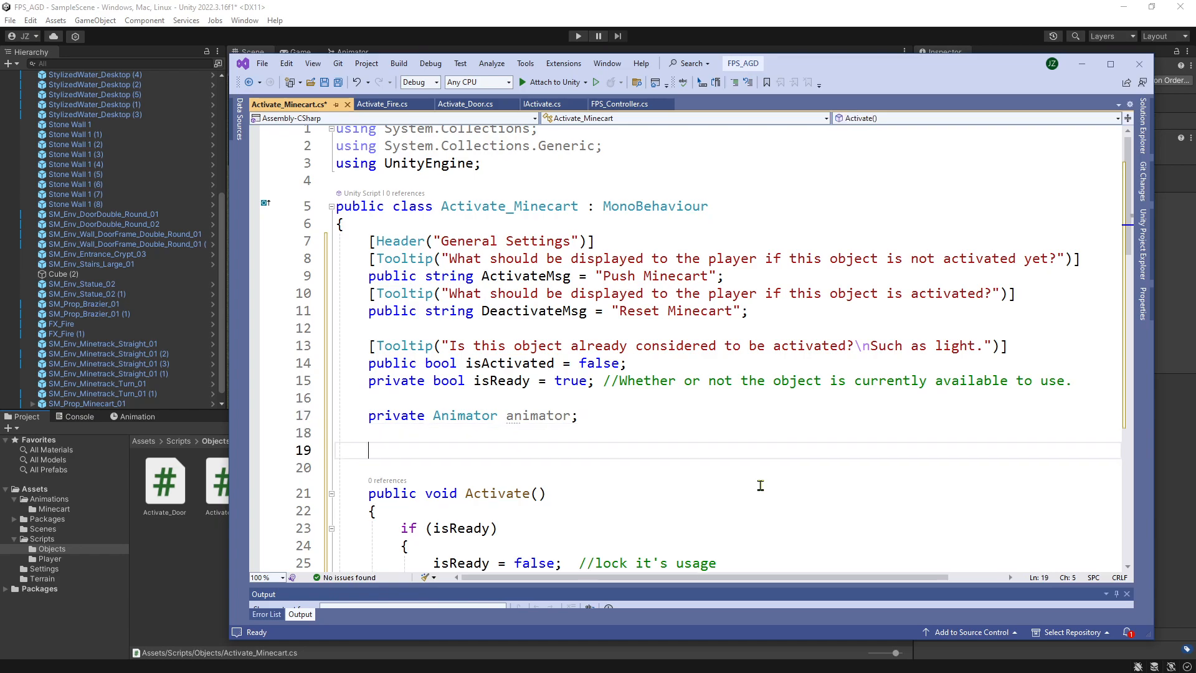
{"action": "type", "text": "p"}
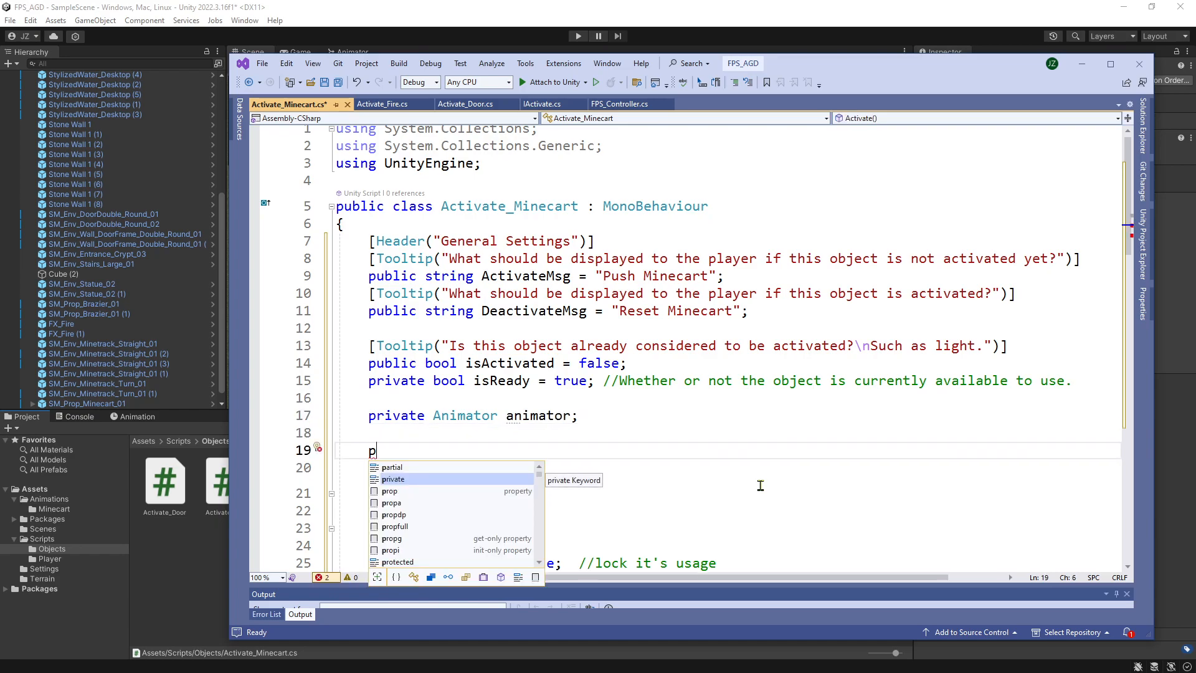
{"action": "type", "text": "rivte"}
{"action": "key", "text": "BackSpace"}
{"action": "key", "text": "BackSpace"}
{"action": "key", "text": "BackSpace"}
{"action": "key", "text": "BackSpace"}
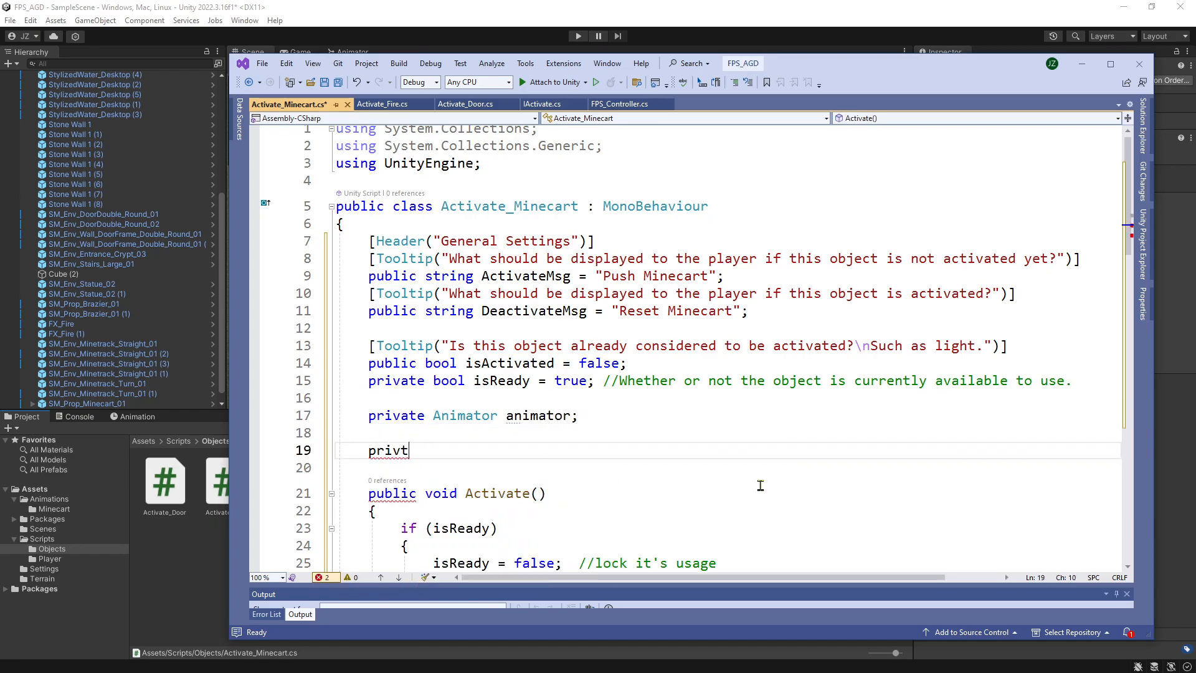
{"action": "key", "text": "BackSpace"}
{"action": "key", "text": "BackSpace"}
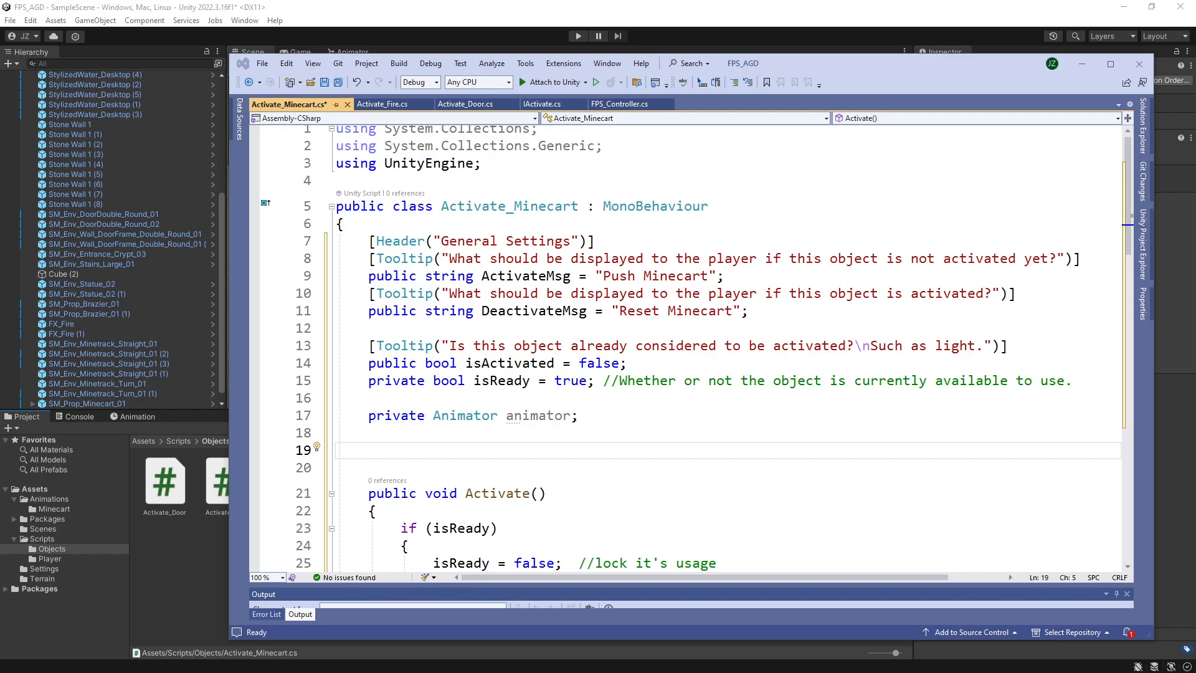
Add a private void Start() method above Activate() that assigns animator = GetComponent<Animator>();.
{"action": "left_click", "coordinate": [407, 456]}
{"action": "type", "text": "void Start()"}
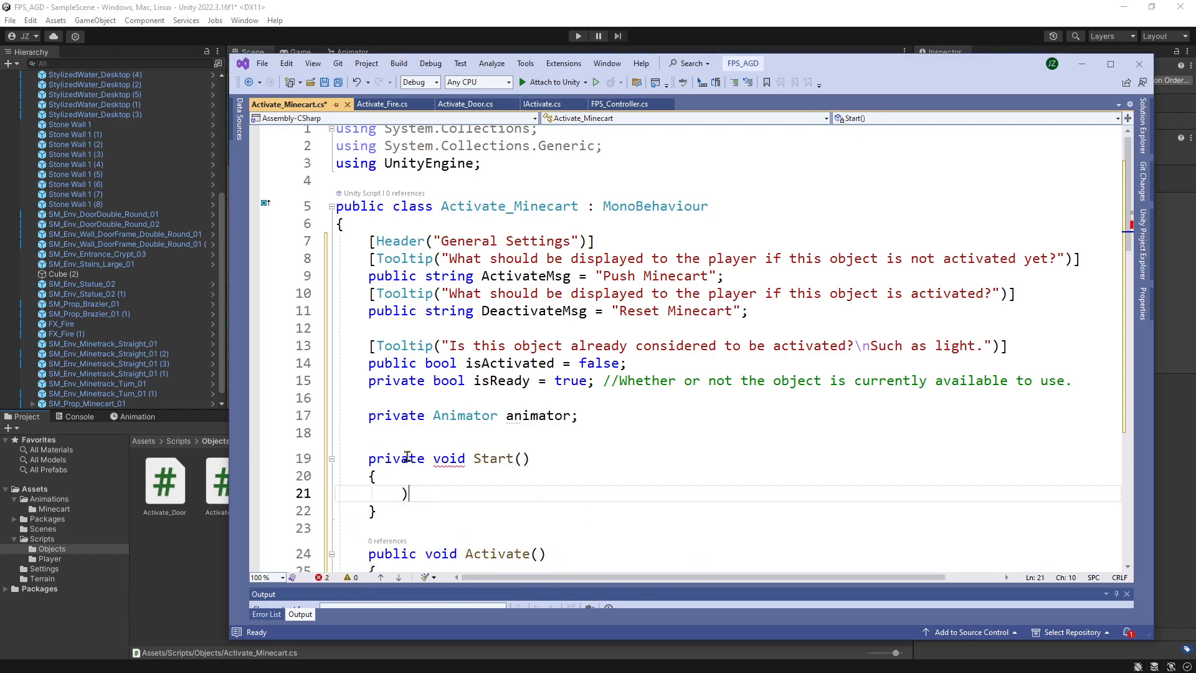
{"action": "key", "text": "BackSpace"}
{"action": "type", "text": "animator"}
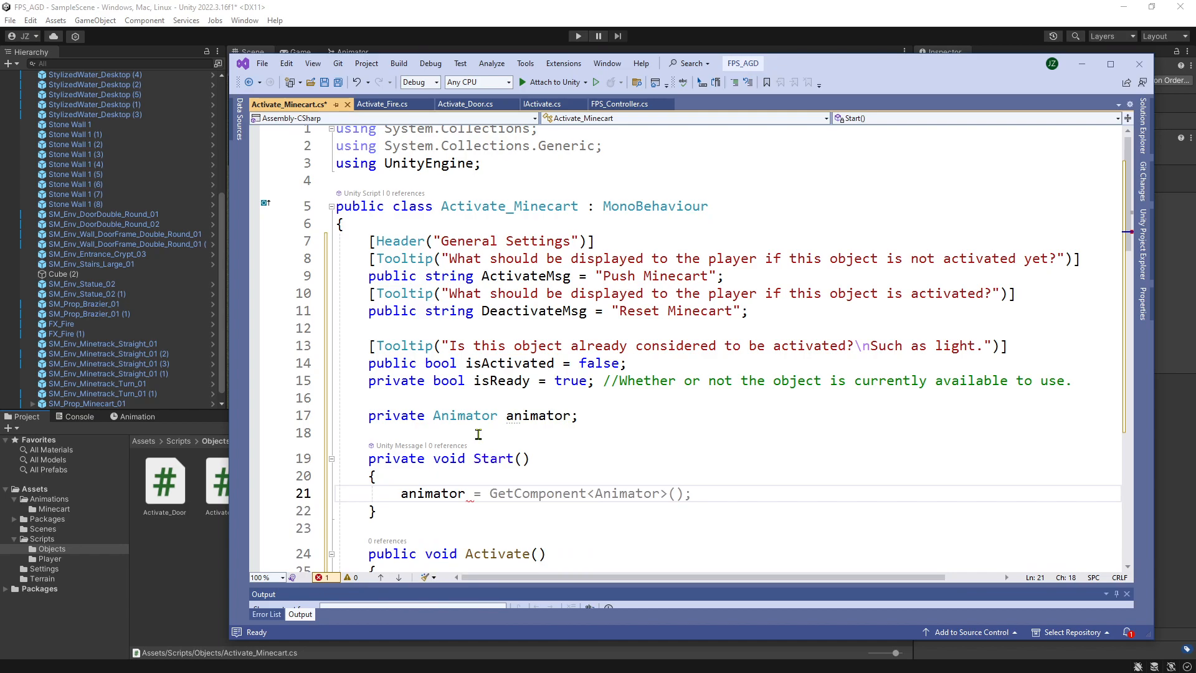
{"action": "key", "text": "Tab"}
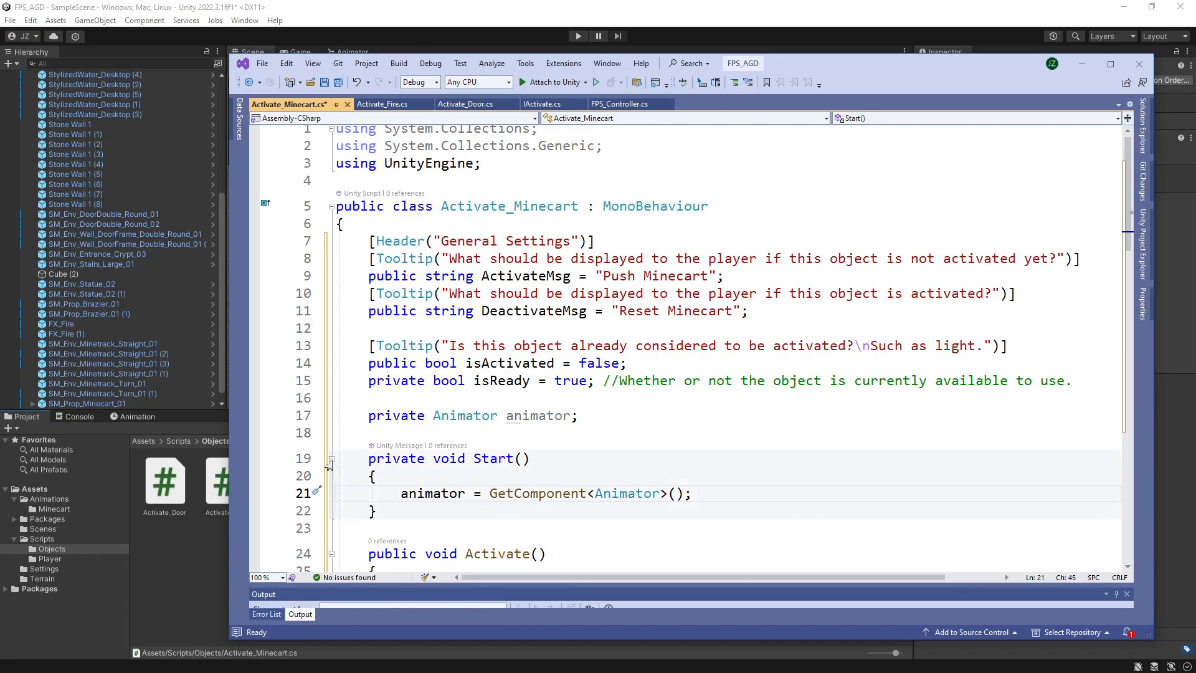
Check the Animator's trigger parameter in Unity and, back in the script, delete the whole isActivated if/else block from Activate().
{"action": "left_click_drag", "start_coordinate": [823, 71], "coordinate": [719, 360]}
{"action": "left_click", "coordinate": [353, 55]}
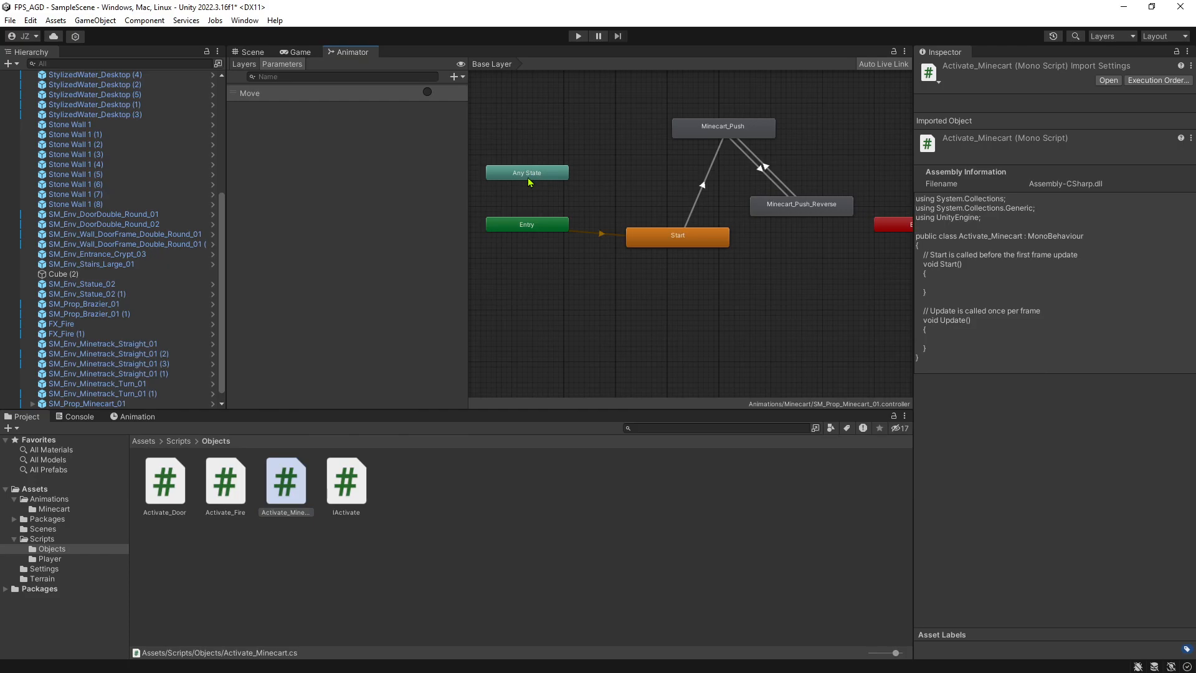
{"action": "key", "text": "alt+Tab"}
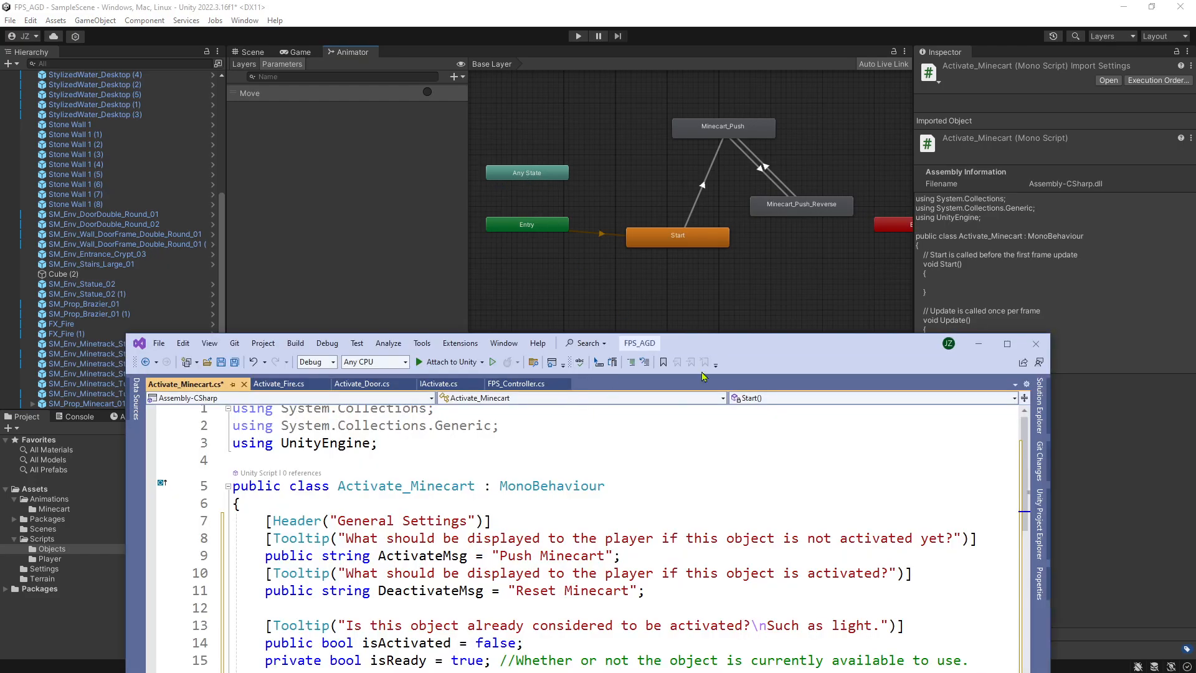
{"action": "left_click_drag", "start_coordinate": [890, 360], "coordinate": [900, 84]}
{"action": "scroll", "coordinate": [710, 317], "scroll_direction": "down", "scroll_amount": 4}
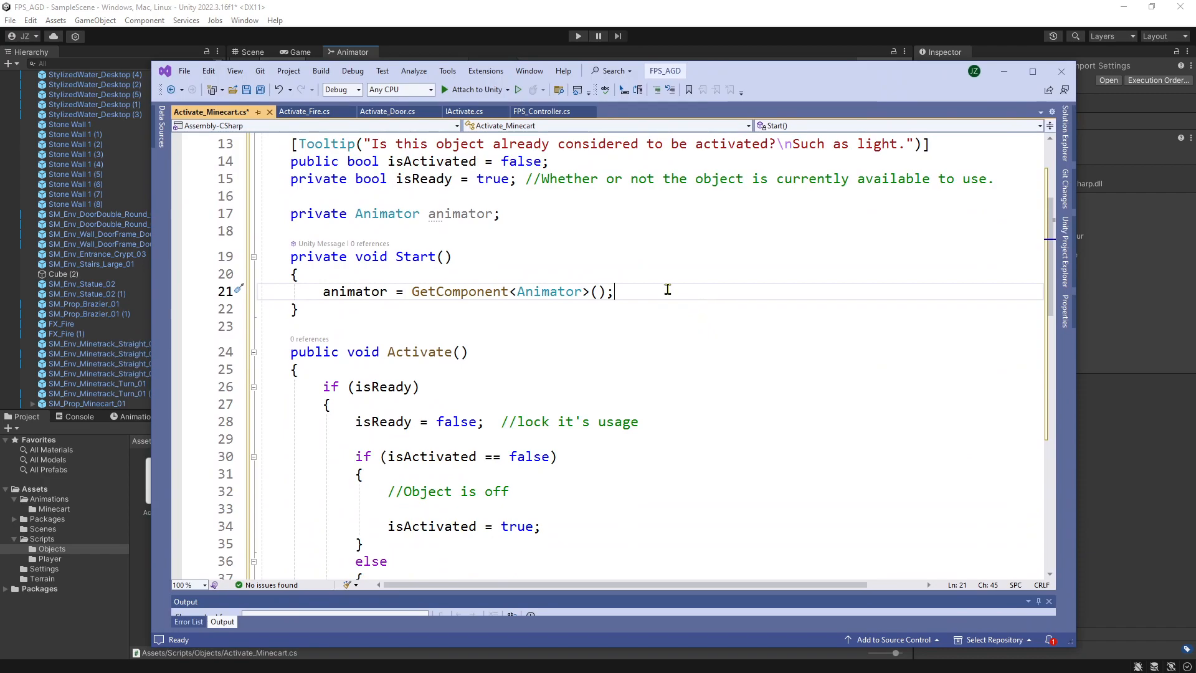
{"action": "scroll", "coordinate": [667, 289], "scroll_direction": "down", "scroll_amount": 3}
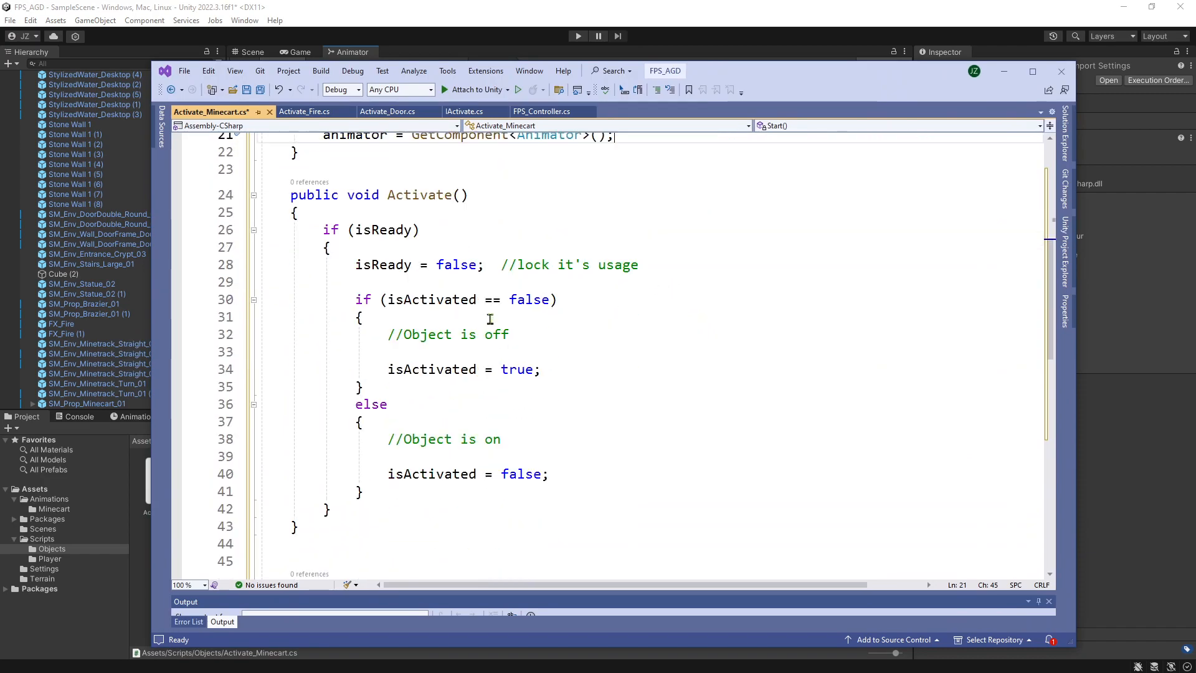
{"action": "left_click_drag", "start_coordinate": [350, 300], "coordinate": [541, 486]}
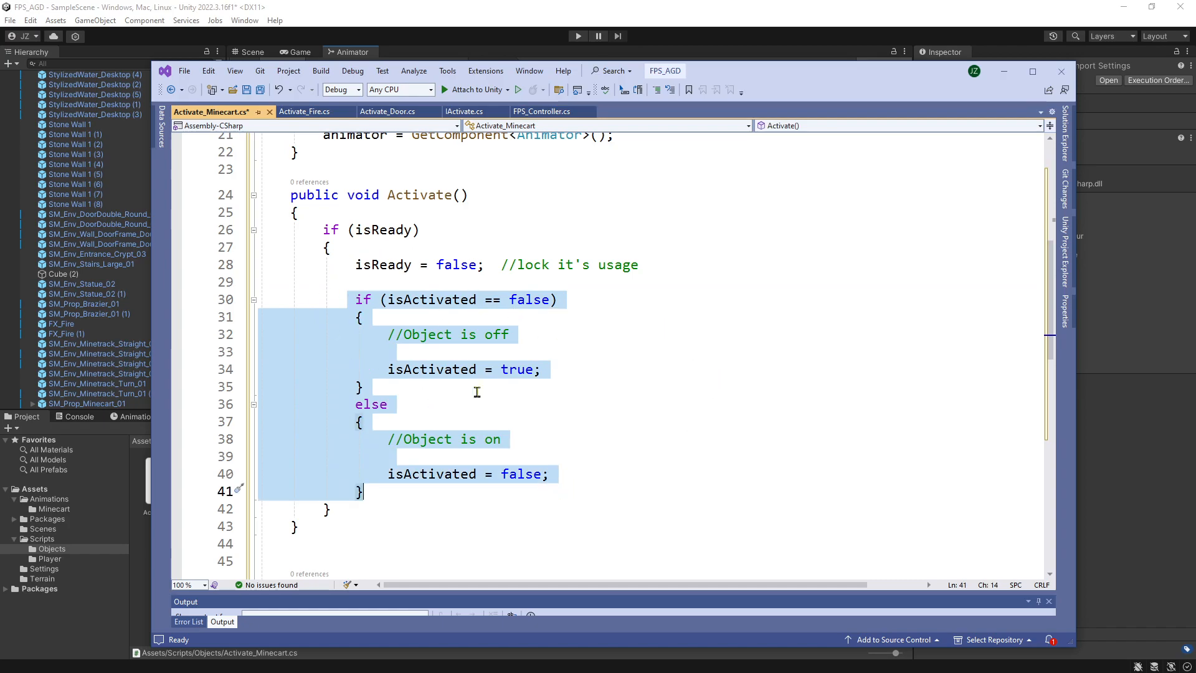
{"action": "key", "text": "Delete"}
Add the line animator.SetTrigger("Move"); below isReady = false; in Activate().
{"action": "left_click", "coordinate": [436, 282]}
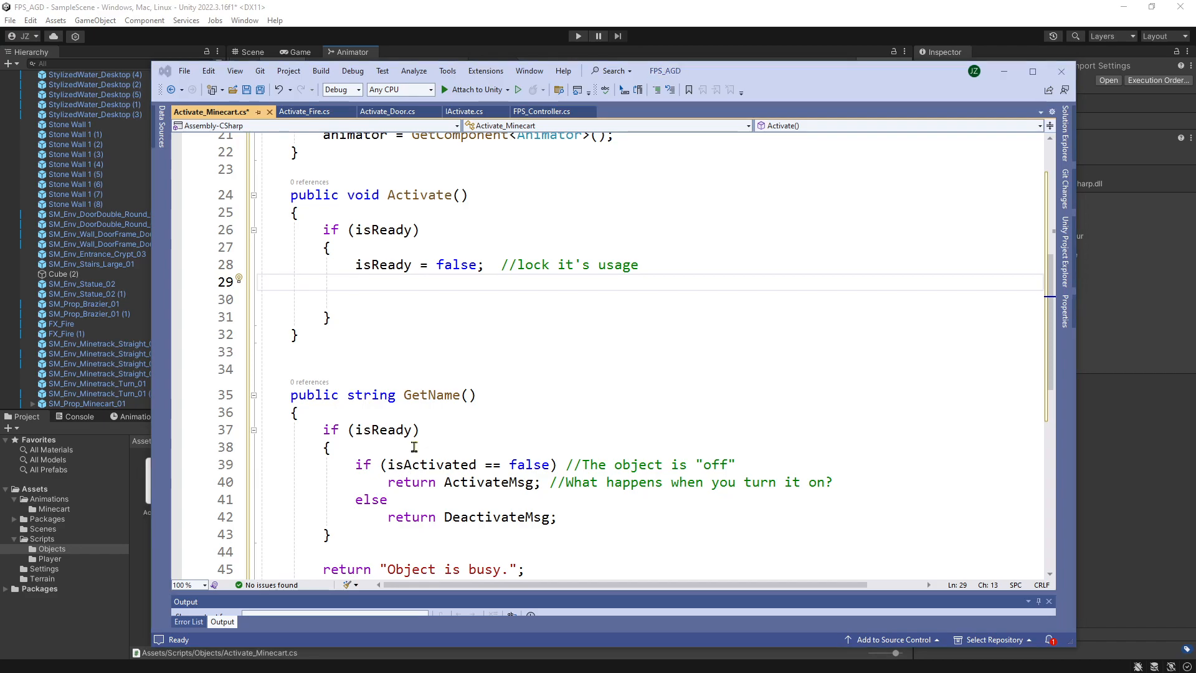
{"action": "type", "text": "animator."}
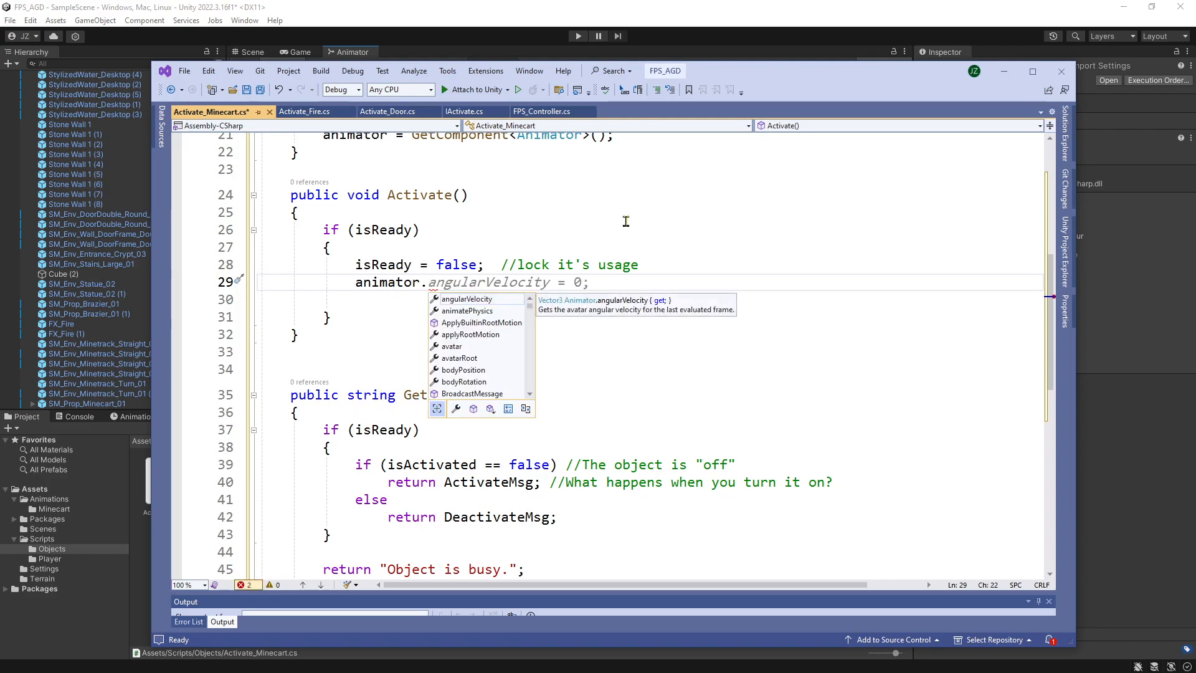
{"action": "type", "text": "SetTrigger"}
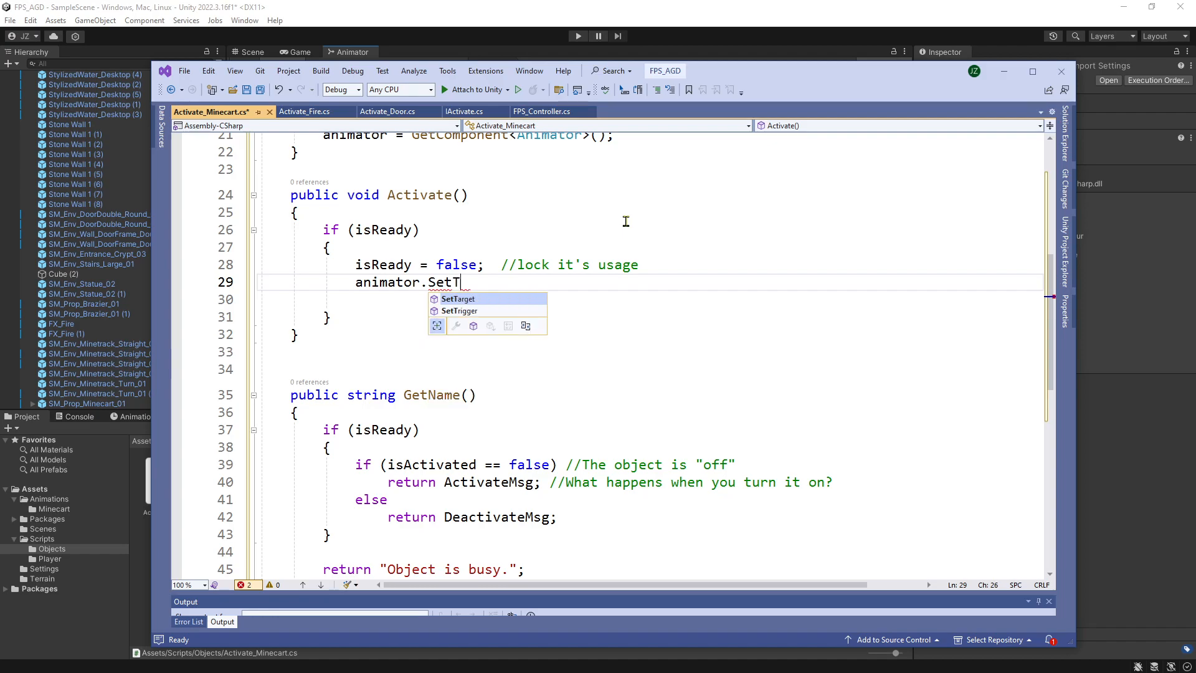
{"action": "type", "text": "Move"}
{"action": "key", "text": "BackSpace"}
{"action": "key", "text": "BackSpace"}
{"action": "key", "text": "BackSpace"}
{"action": "key", "text": "BackSpace"}
{"action": "key", "text": "BackSpace"}
{"action": "key", "text": "BackSpace"}
{"action": "key", "text": "BackSpace"}
{"action": "key", "text": "BackSpace"}
{"action": "key", "text": "BackSpace"}
{"action": "key", "text": "BackSpace"}
{"action": "key", "text": "BackSpace"}
{"action": "key", "text": "BackSpace"}
{"action": "key", "text": "BackSpace"}
{"action": "key", "text": "BackSpace"}
{"action": "key", "text": "BackSpace"}
{"action": "key", "text": "BackSpace"}
{"action": "type", "text": "\"Move"}
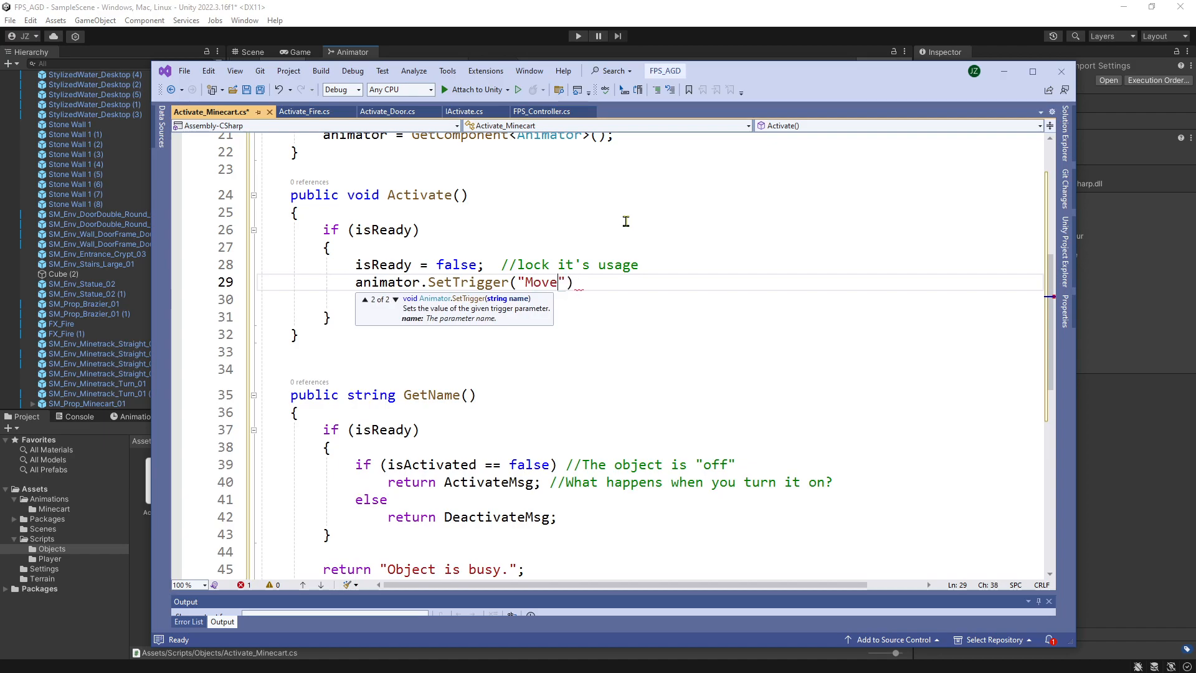
{"action": "type", "text": "\");"}
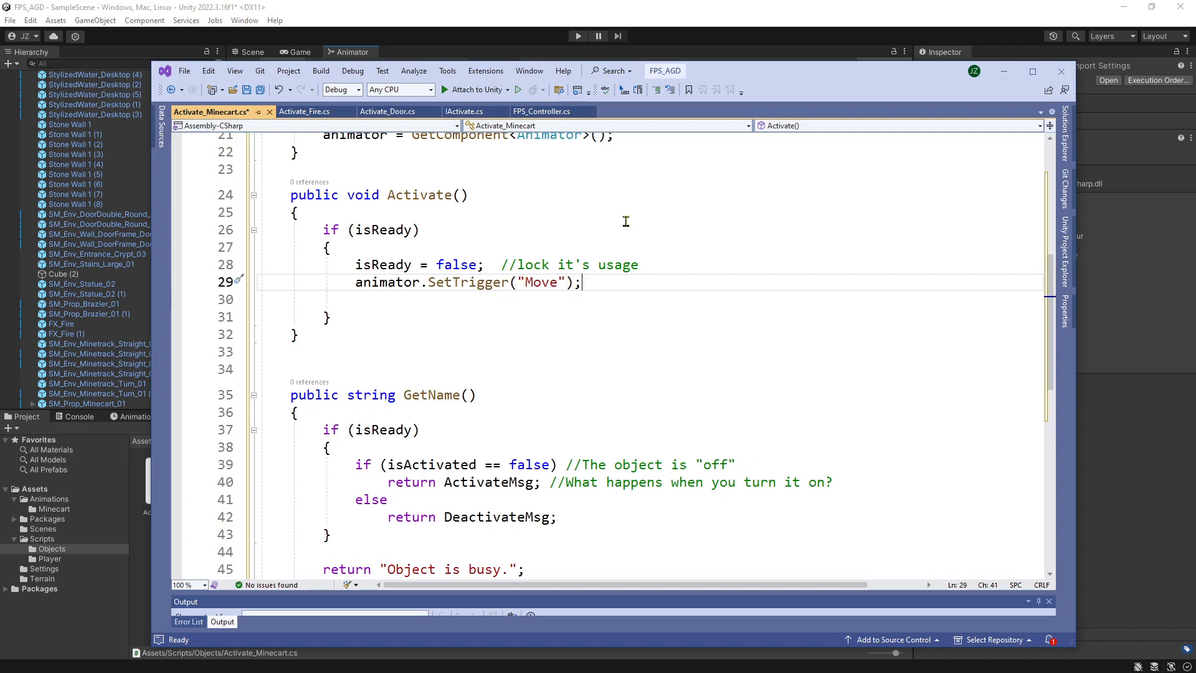
Look over the isReady lock line in Activate() and save the Activate_Minecart script.
{"action": "left_click_drag", "start_coordinate": [347, 264], "coordinate": [519, 268]}
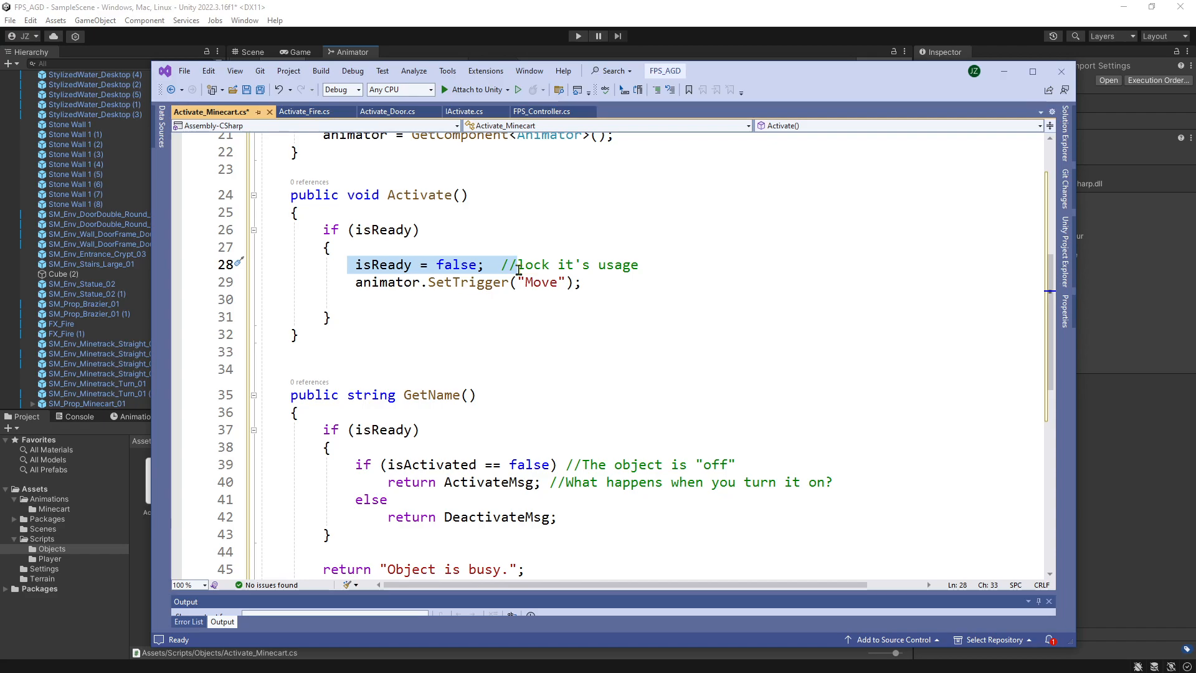
{"action": "left_click", "coordinate": [363, 265]}
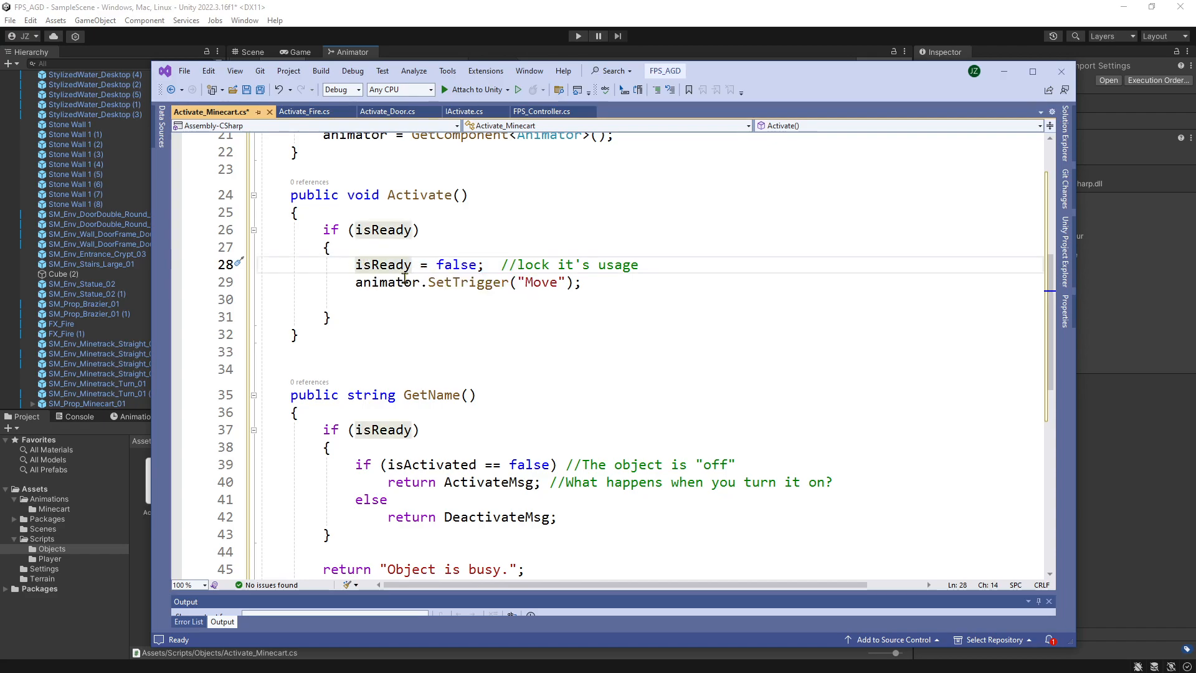
{"action": "scroll", "coordinate": [378, 299], "scroll_direction": "down", "scroll_amount": 4}
{"action": "scroll", "coordinate": [379, 299], "scroll_direction": "up", "scroll_amount": 3}
{"action": "left_click", "coordinate": [246, 89]}
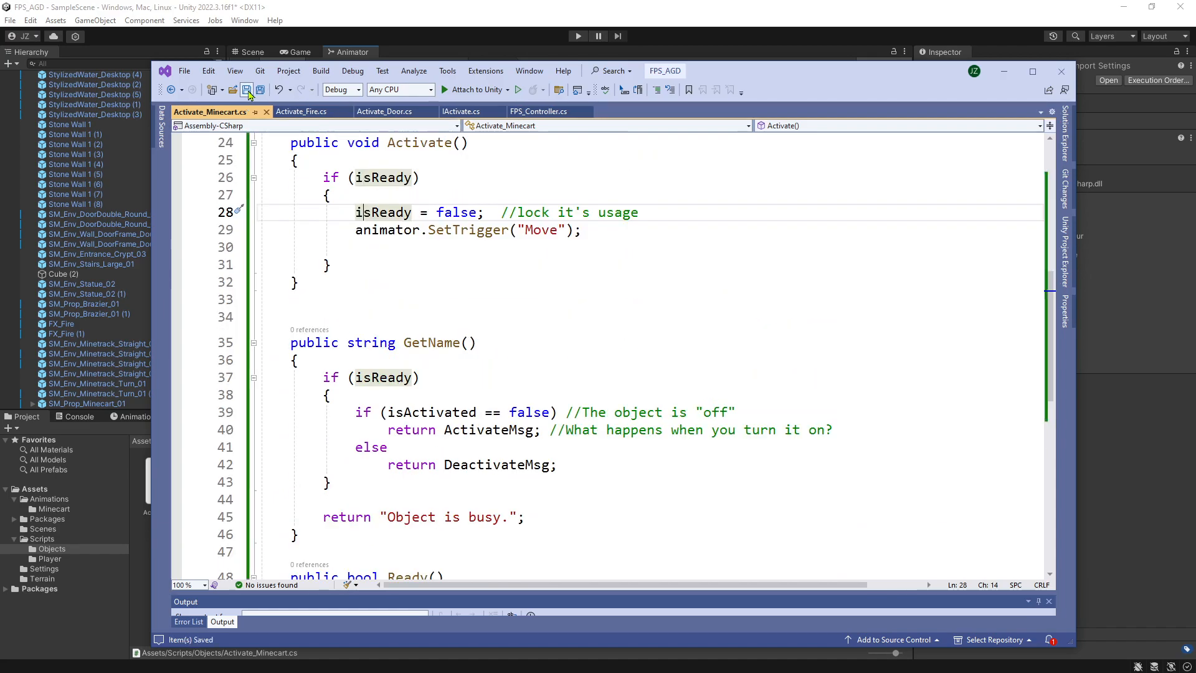
Review how GetName() and Ready() use isActivated and isReady, and compare Activate() with the minecart states in Unity's Animator.
{"action": "scroll", "coordinate": [431, 364], "scroll_direction": "down", "scroll_amount": 1}
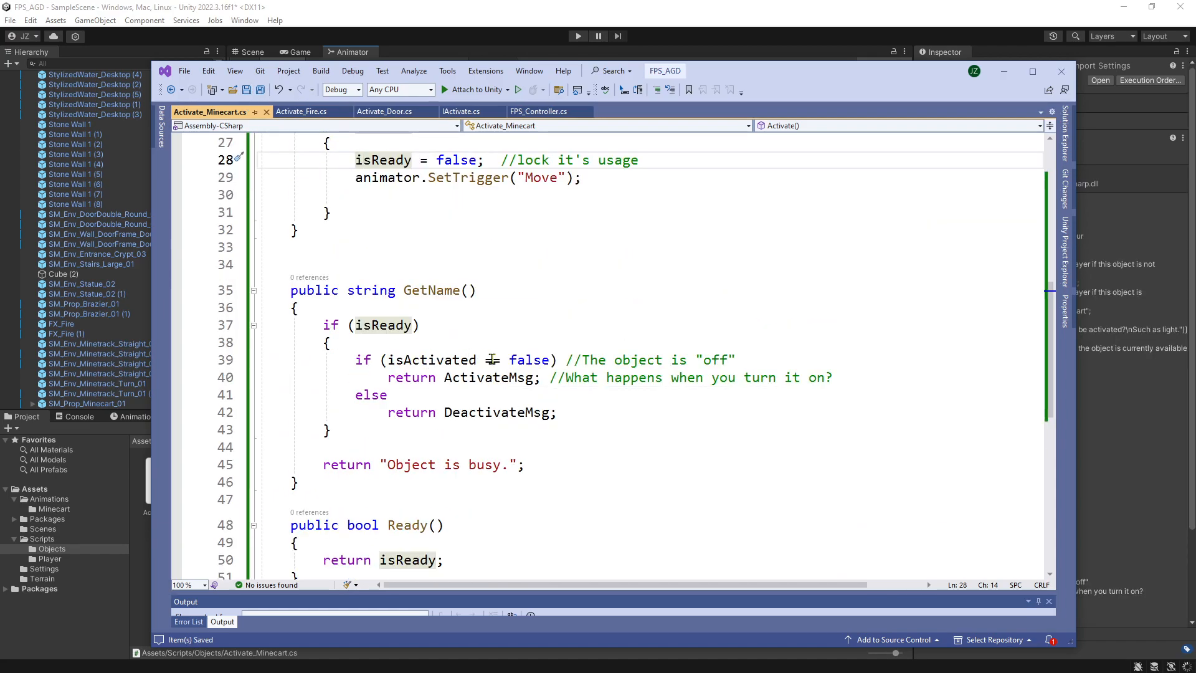
{"action": "scroll", "coordinate": [397, 356], "scroll_direction": "up", "scroll_amount": 1}
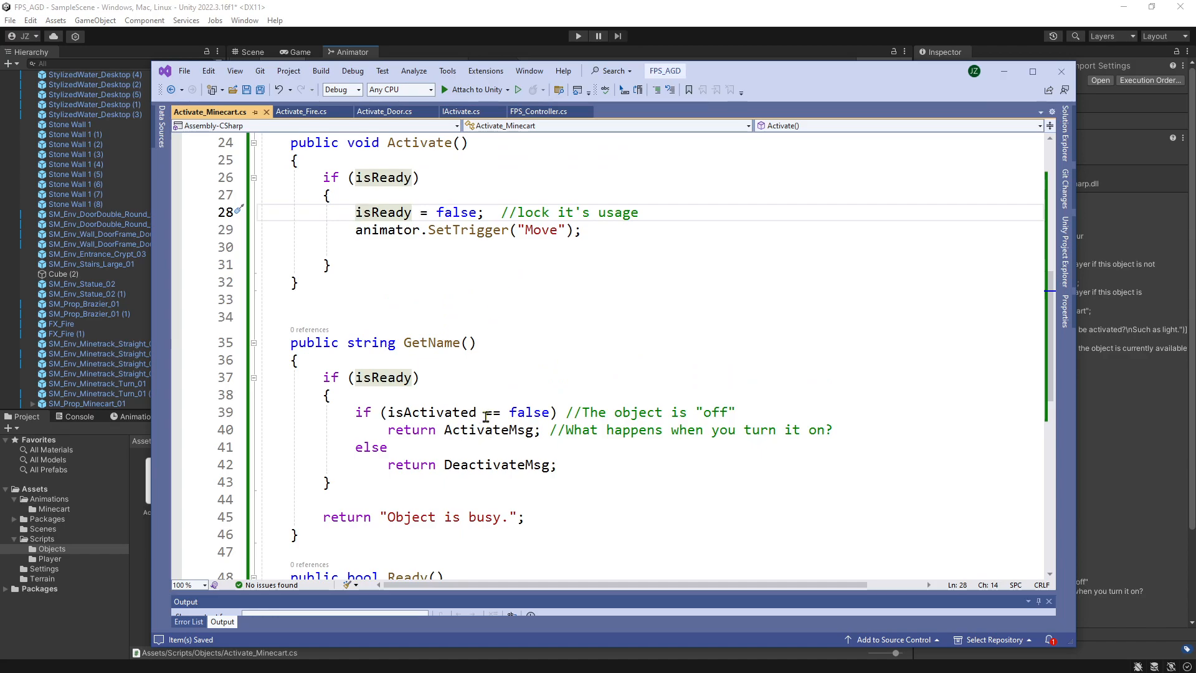
{"action": "mouse_move", "coordinate": [434, 412]}
{"action": "mouse_move", "coordinate": [528, 229]}
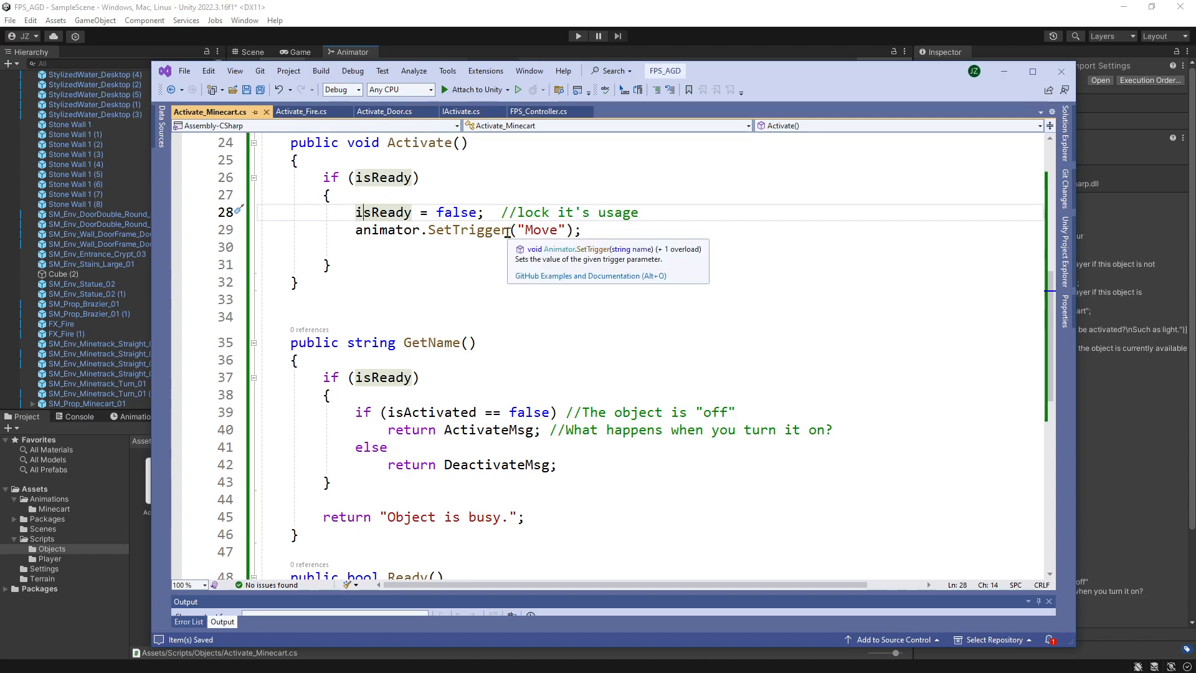
{"action": "left_click_drag", "start_coordinate": [724, 78], "coordinate": [747, 338]}
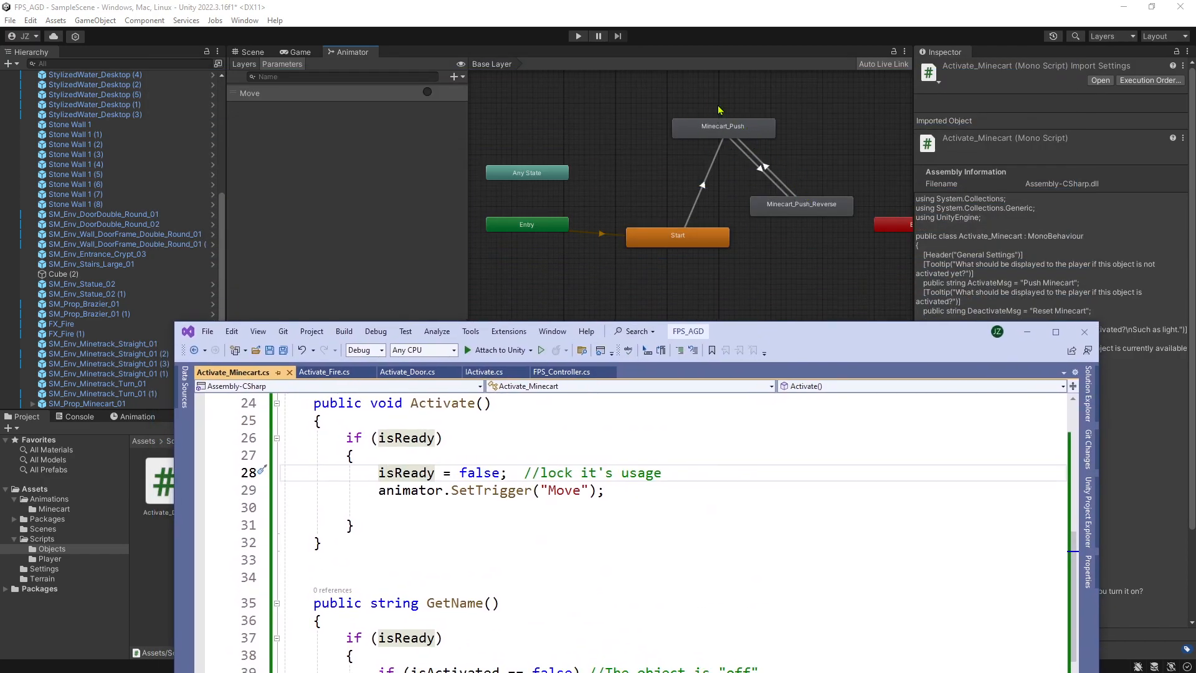
{"action": "left_click_drag", "start_coordinate": [740, 340], "coordinate": [688, 93]}
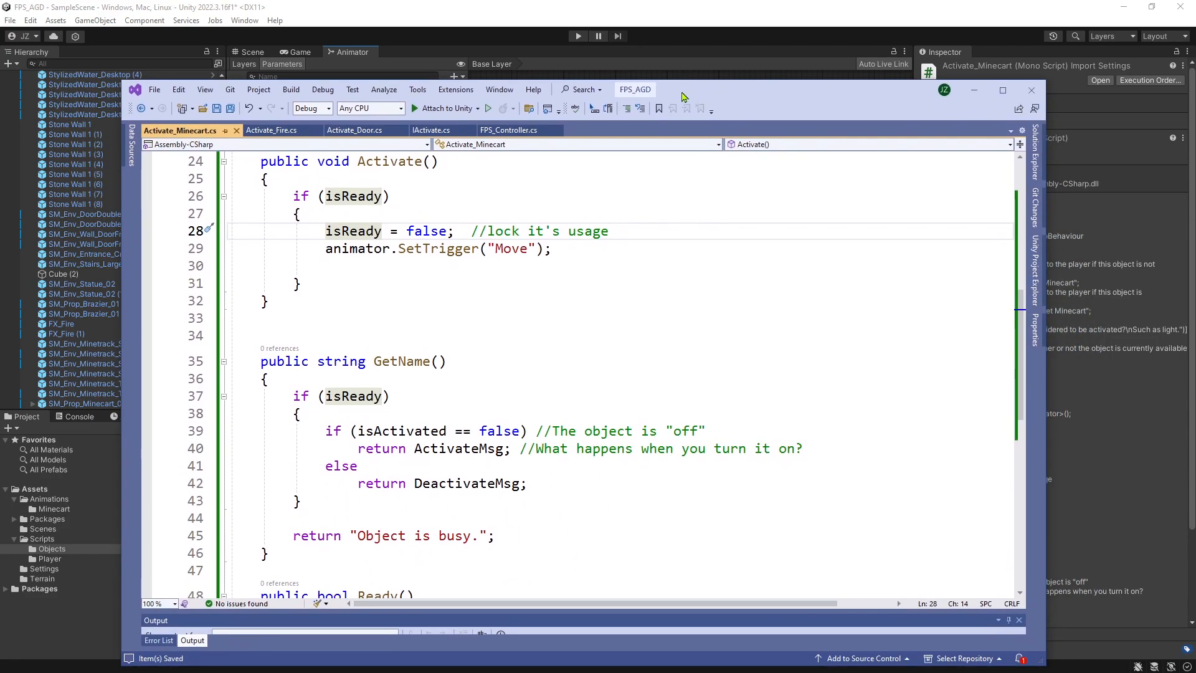
{"action": "scroll", "coordinate": [474, 436], "scroll_direction": "down", "scroll_amount": 3}
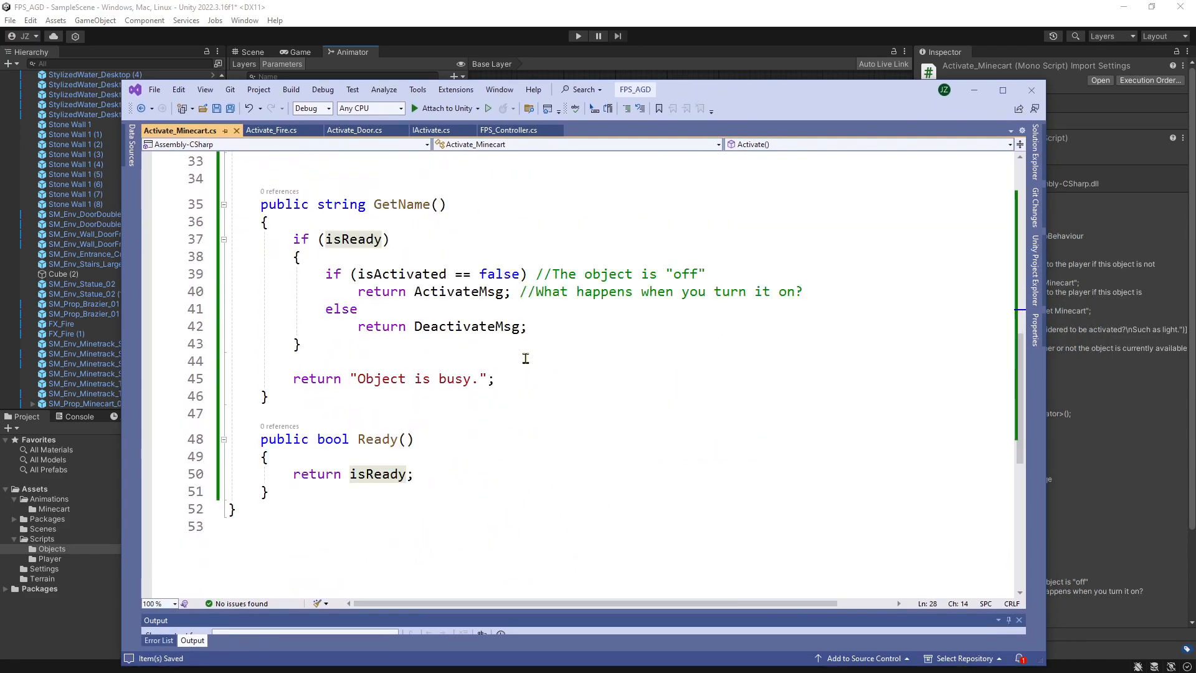
{"action": "scroll", "coordinate": [523, 352], "scroll_direction": "up", "scroll_amount": 4}
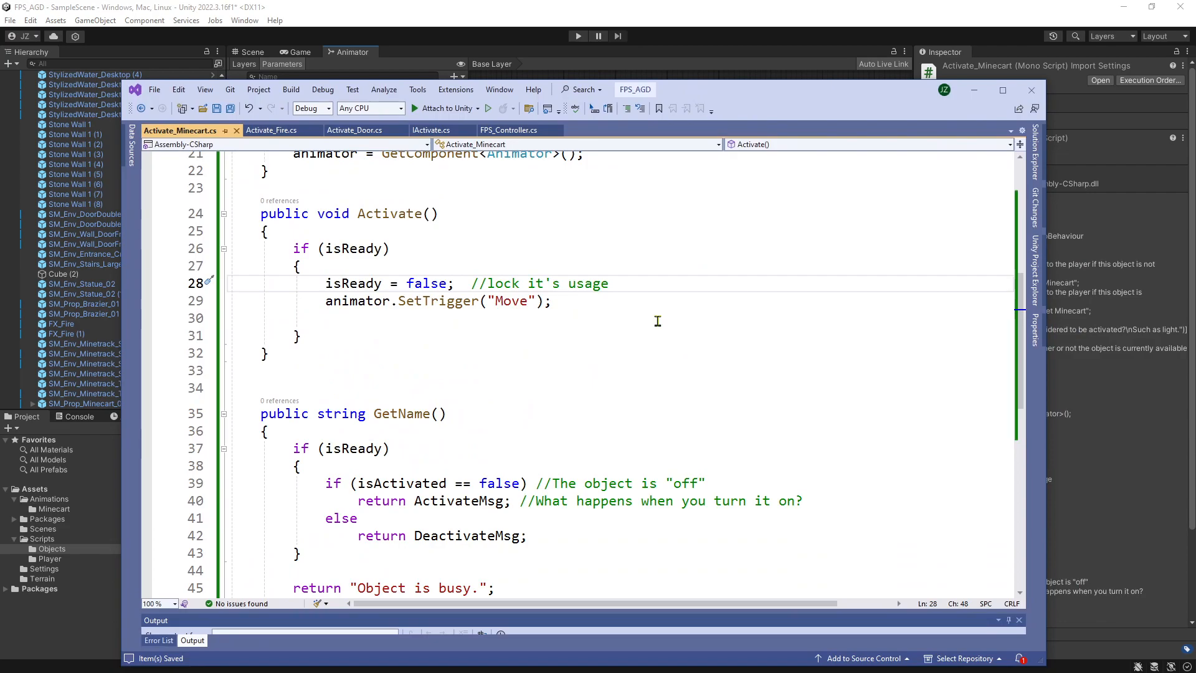
Insert isActivated = !isActivated; between the isReady and SetTrigger lines in Activate(), and save the script.
{"action": "key", "text": "Return"}
{"action": "type", "text": "isA"}
{"action": "key", "text": "Tab"}
{"action": "type", "text": "= ! i"}
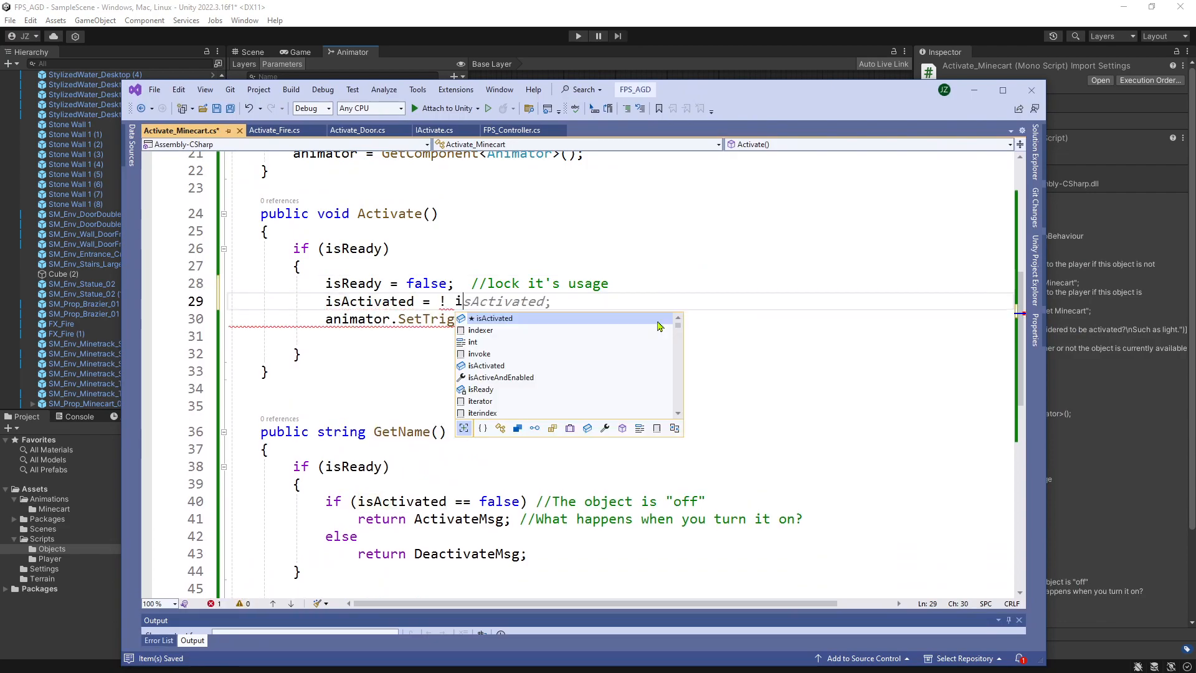
{"action": "key", "text": "Tab"}
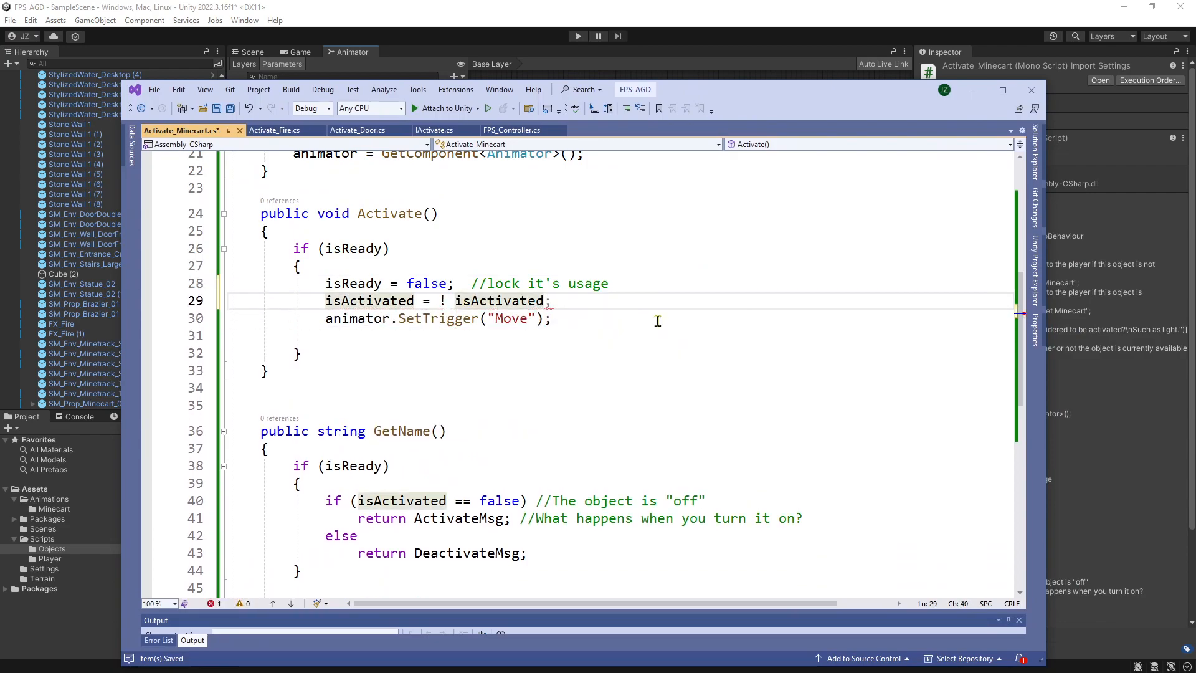
{"action": "type", "text": ";"}
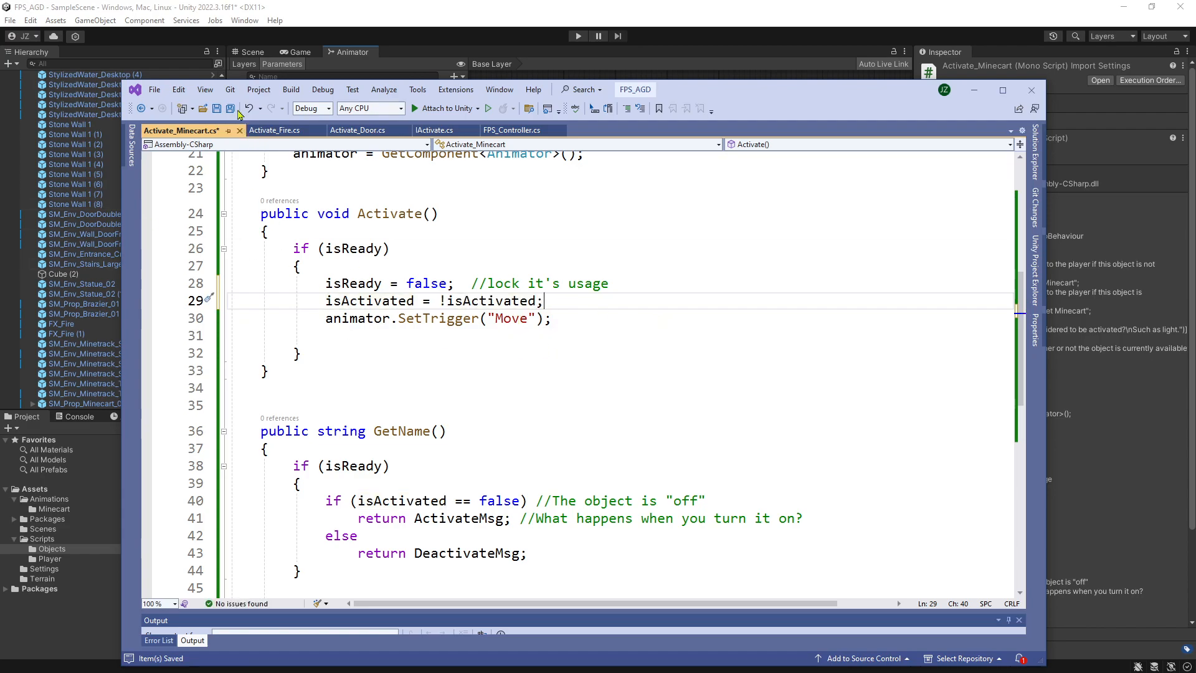
{"action": "left_click", "coordinate": [218, 109]}
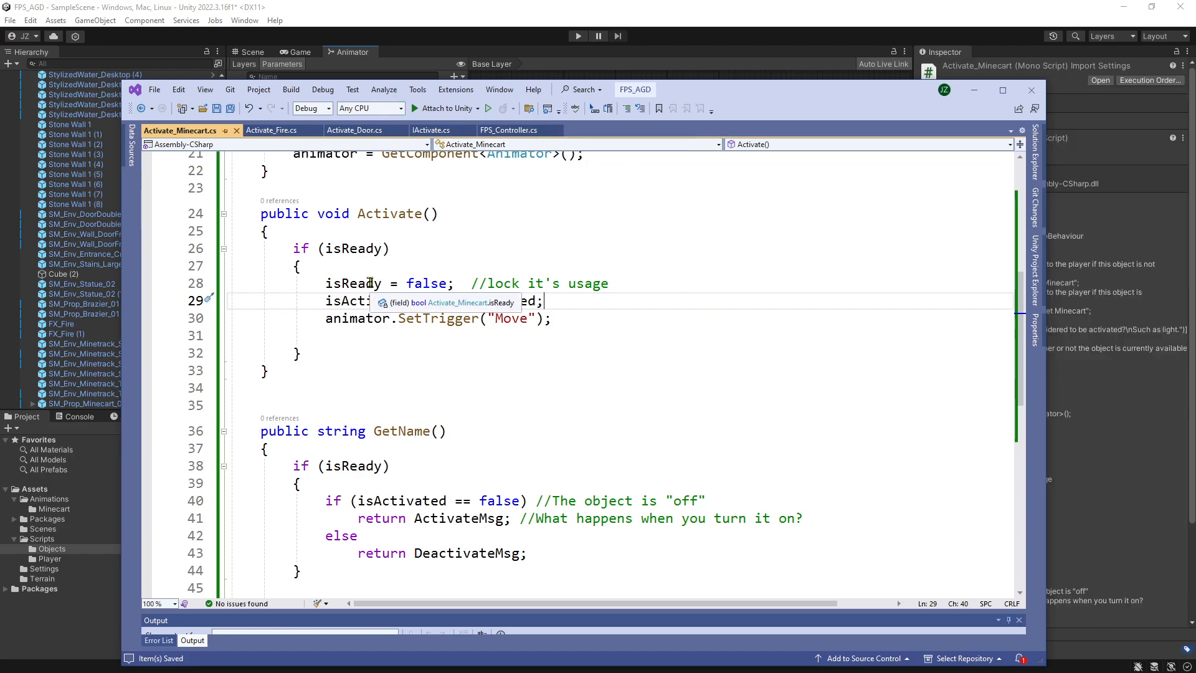
Review the finished Activate_Minecart script, from the message fields and Start() through Activate() and GetName().
{"action": "scroll", "coordinate": [664, 252], "scroll_direction": "down", "scroll_amount": 3}
{"action": "scroll", "coordinate": [661, 246], "scroll_direction": "up", "scroll_amount": 6}
{"action": "scroll", "coordinate": [659, 241], "scroll_direction": "up", "scroll_amount": 3}
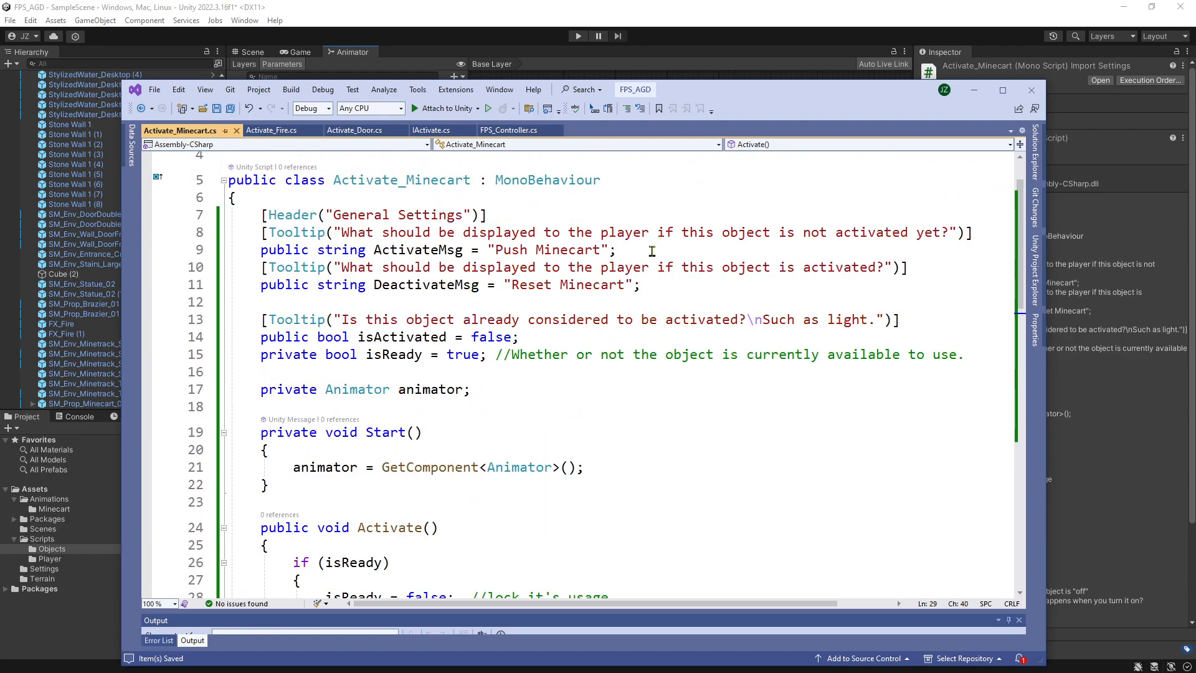
{"action": "scroll", "coordinate": [652, 251], "scroll_direction": "down", "scroll_amount": 2}
{"action": "scroll", "coordinate": [656, 248], "scroll_direction": "down", "scroll_amount": 3}
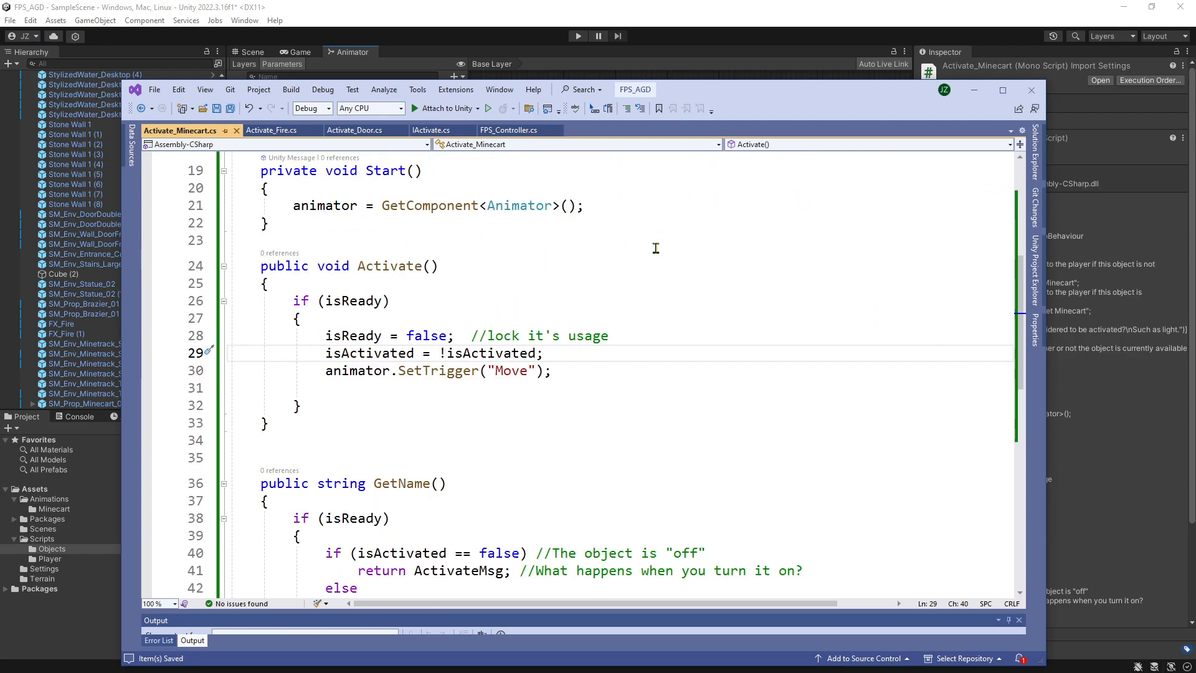
{"action": "scroll", "coordinate": [457, 311], "scroll_direction": "up", "scroll_amount": 6}
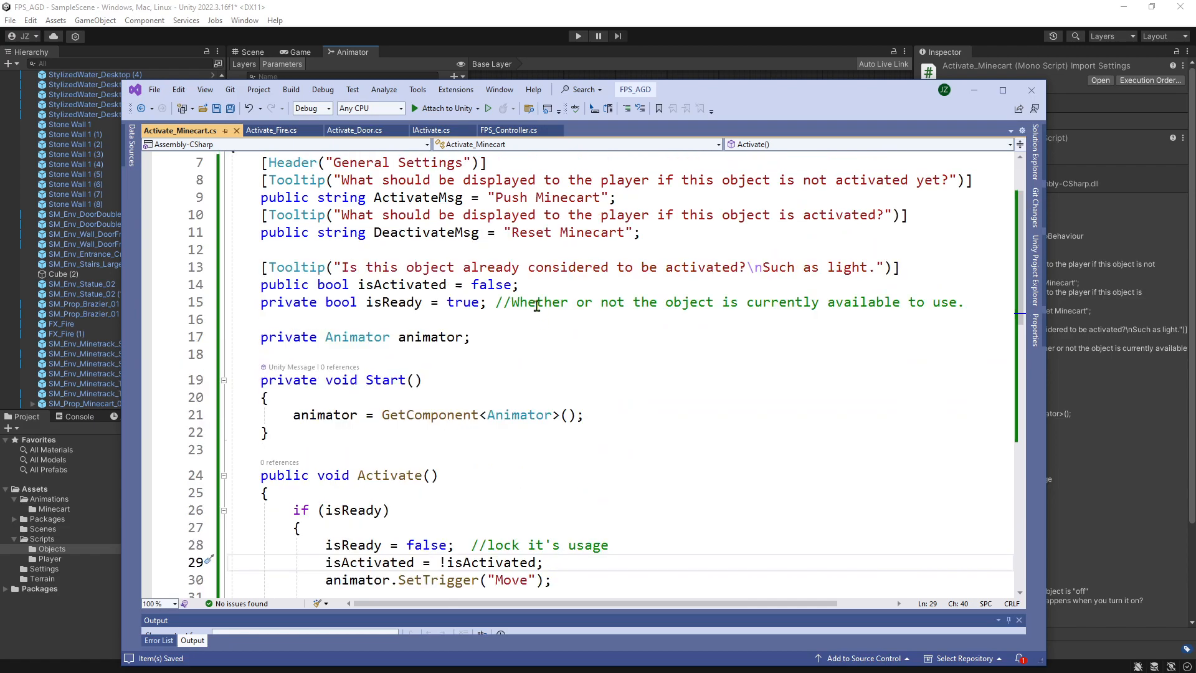
{"action": "scroll", "coordinate": [506, 350], "scroll_direction": "down", "scroll_amount": 4}
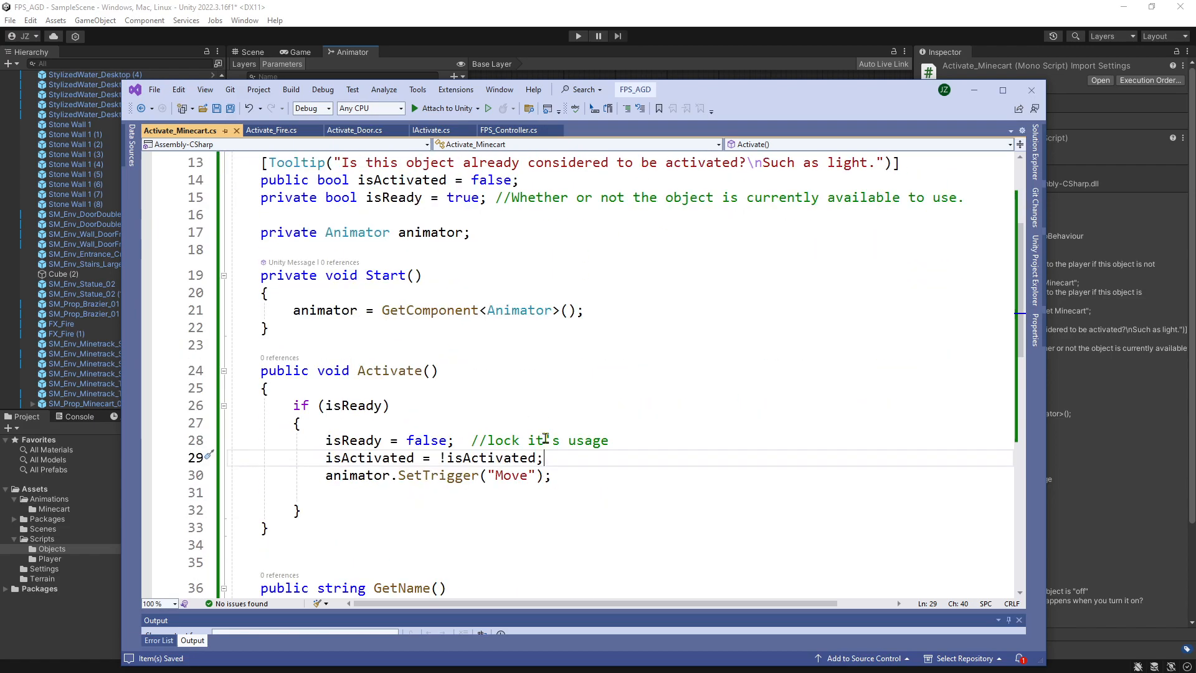
Switch to Unity's scene, attach the Activate_Minecart script to SM_Prop_Minecart_01, and start Play mode.
{"action": "left_click", "coordinate": [498, 14]}
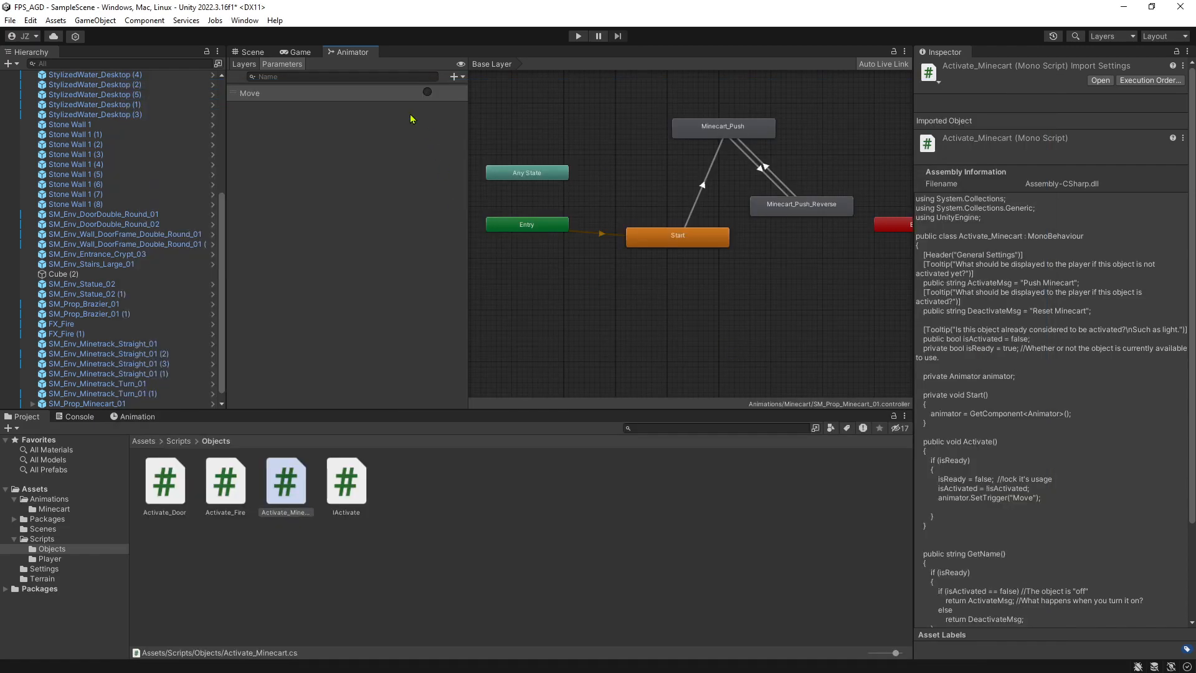
{"action": "left_click", "coordinate": [248, 52]}
{"action": "left_click", "coordinate": [640, 236]}
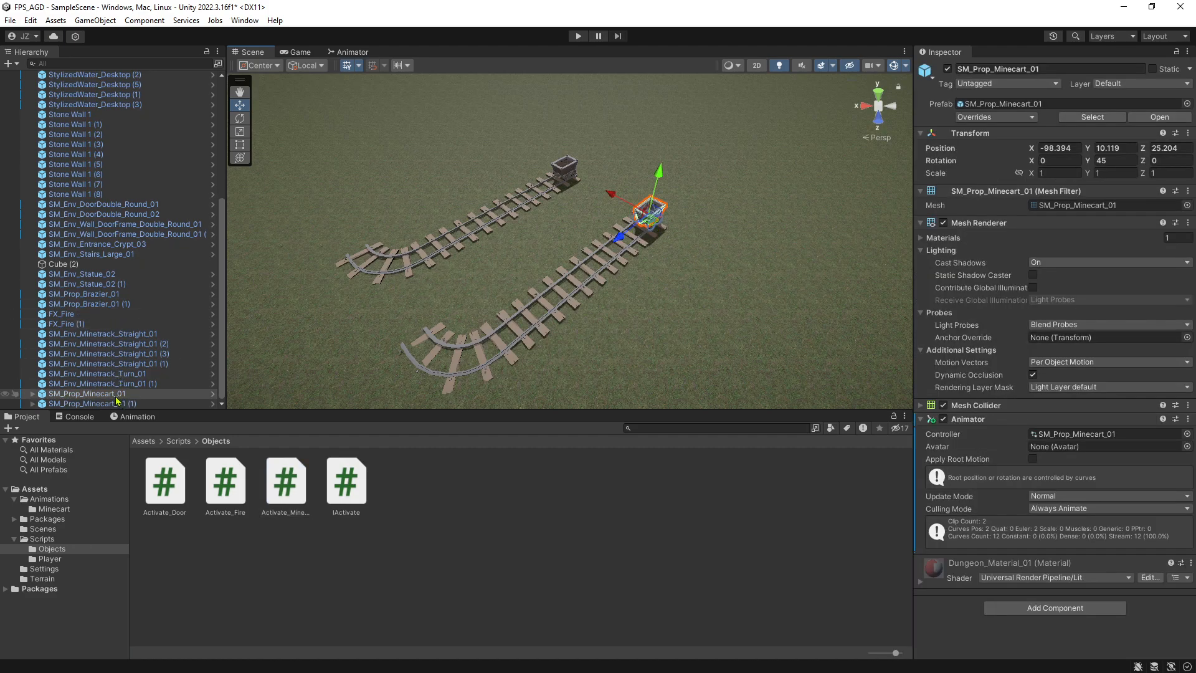
{"action": "left_click_drag", "start_coordinate": [288, 494], "coordinate": [127, 399]}
{"action": "scroll", "coordinate": [1051, 390], "scroll_direction": "down", "scroll_amount": 3}
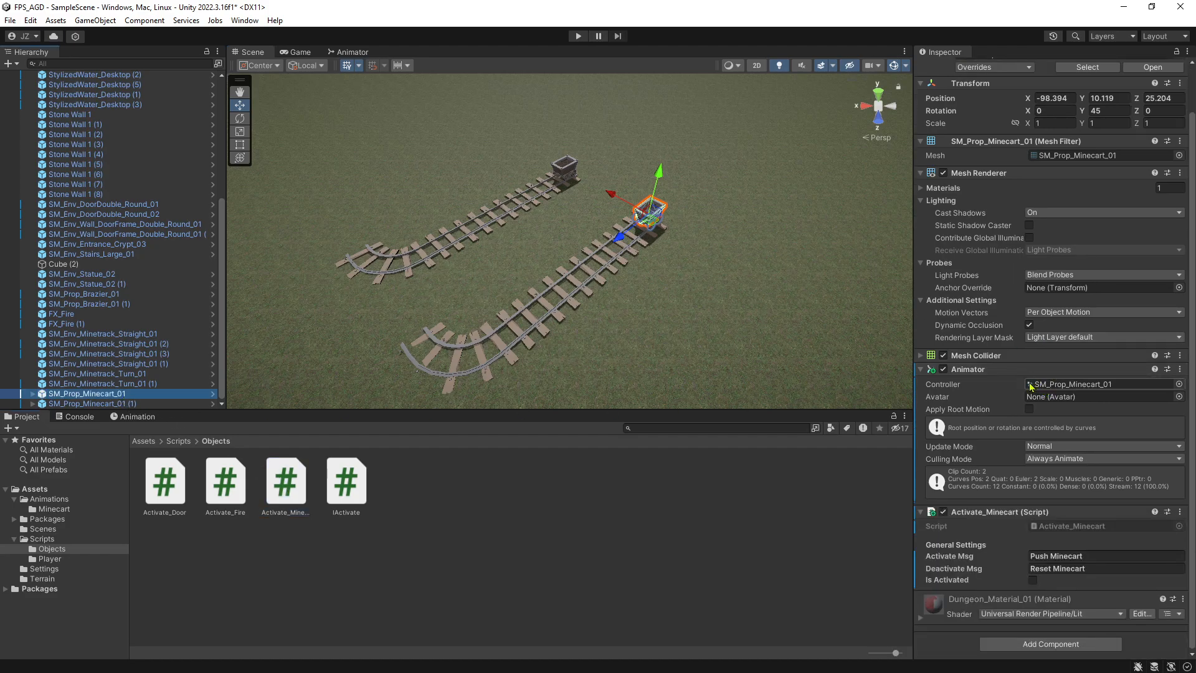
{"action": "left_click", "coordinate": [578, 36]}
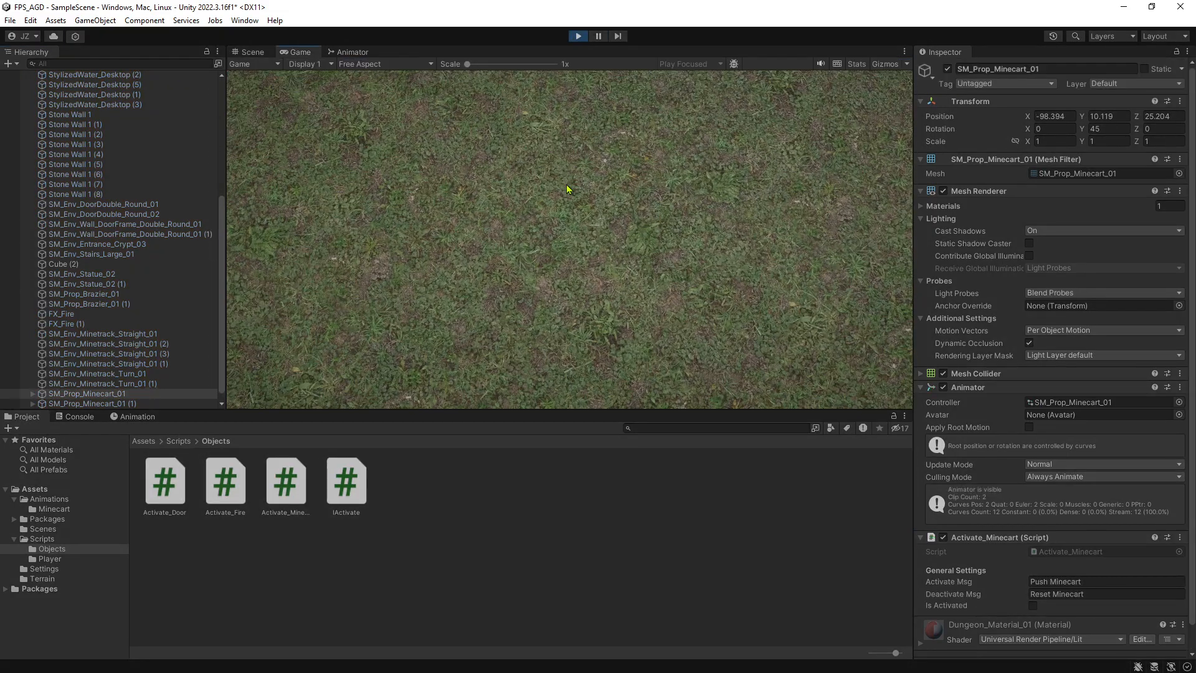
Walk up to the nearer minecart in Play mode, test whether it can be activated, and stop Play mode.
{"action": "key", "text": "w"}
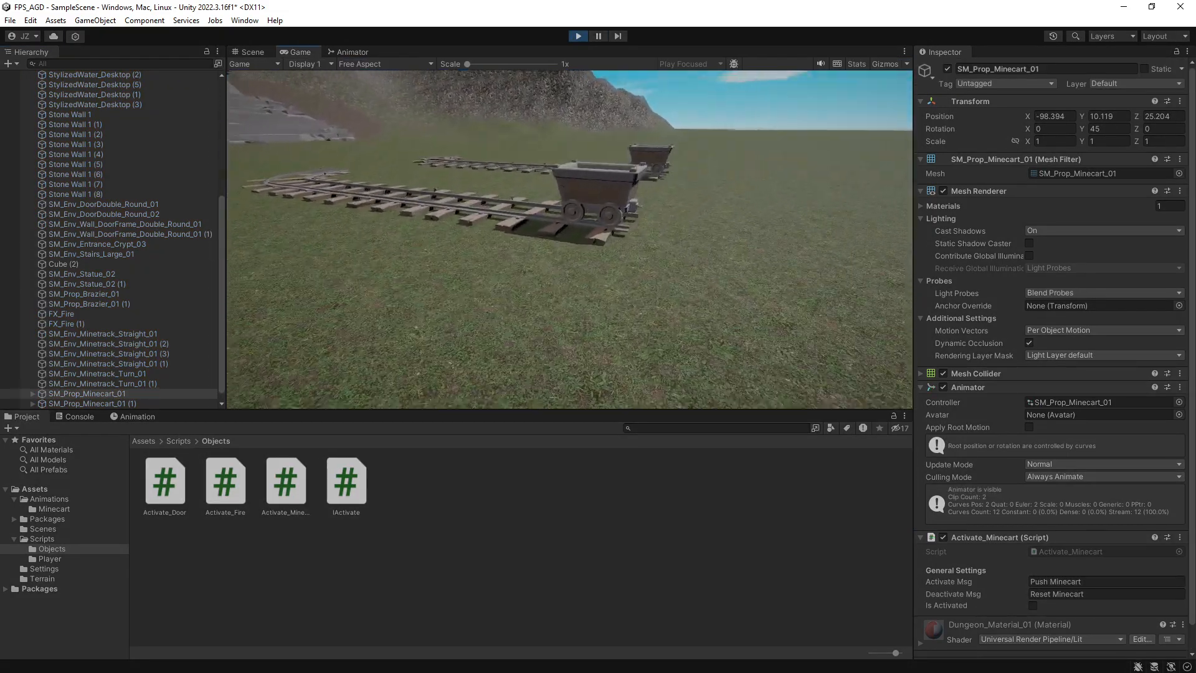
{"action": "key", "text": "w"}
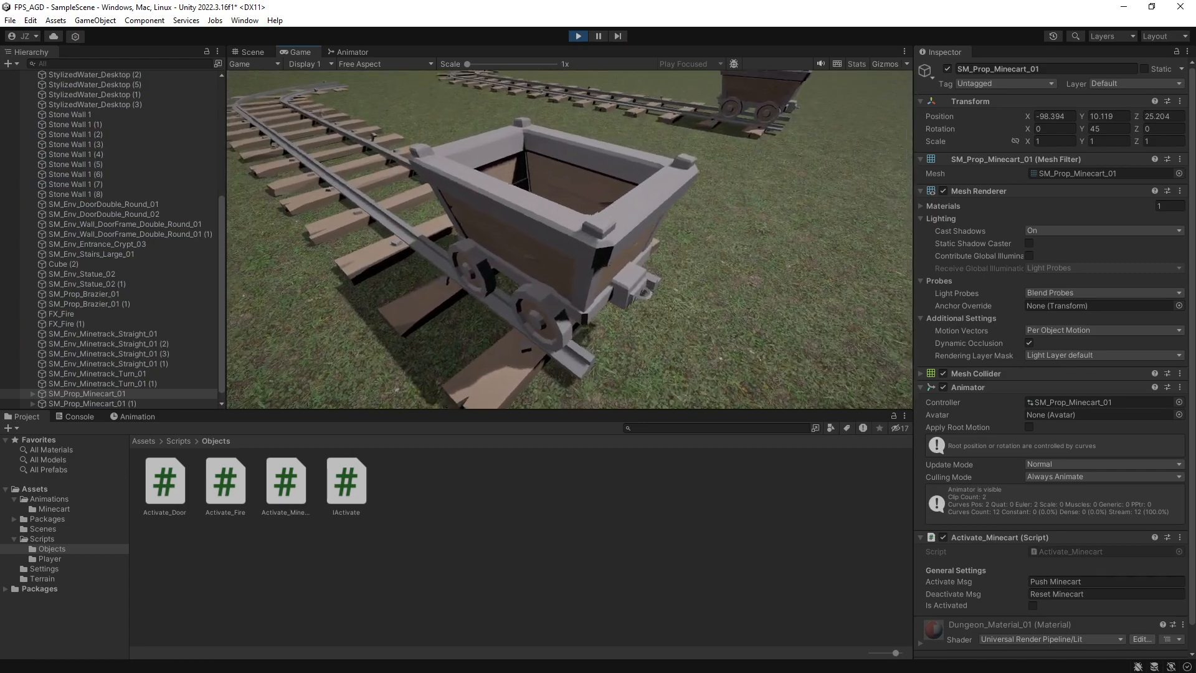
{"action": "key", "text": "a"}
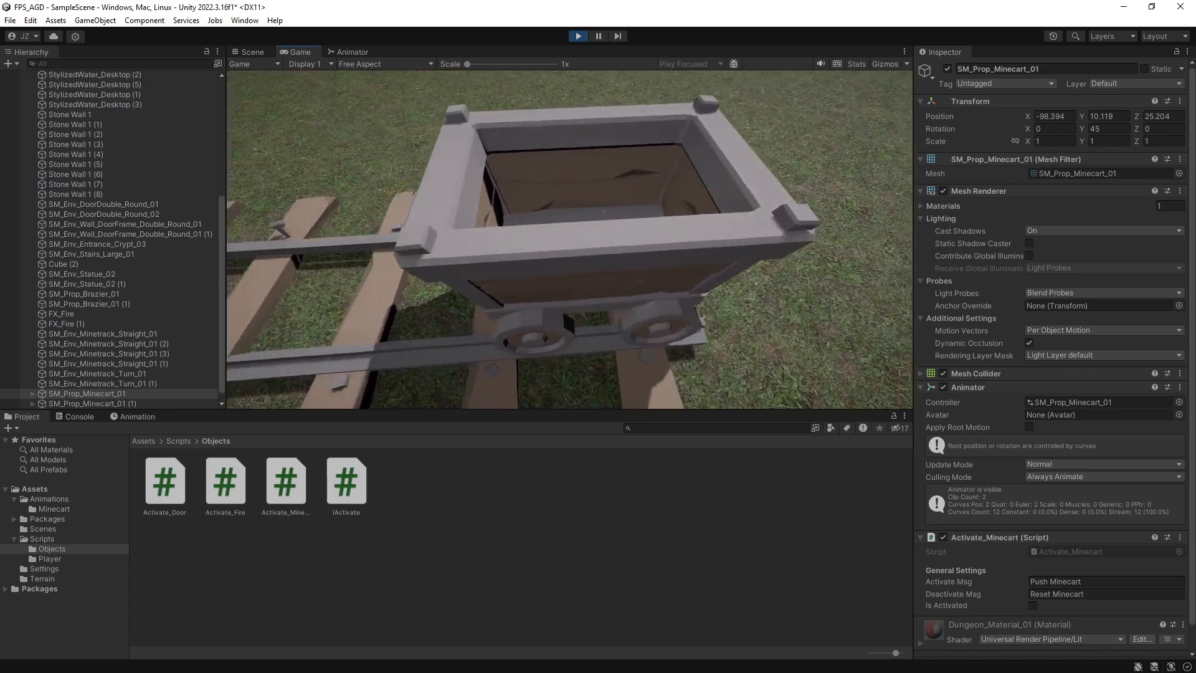
{"action": "key", "text": "s"}
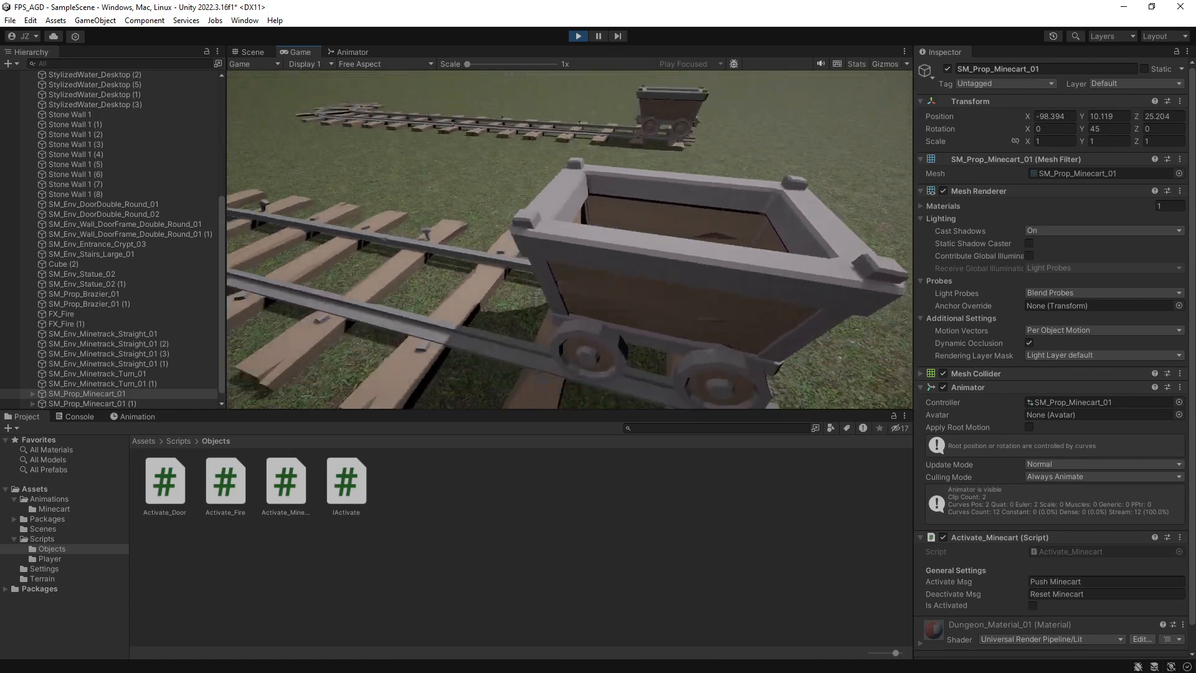
{"action": "key", "text": "Escape"}
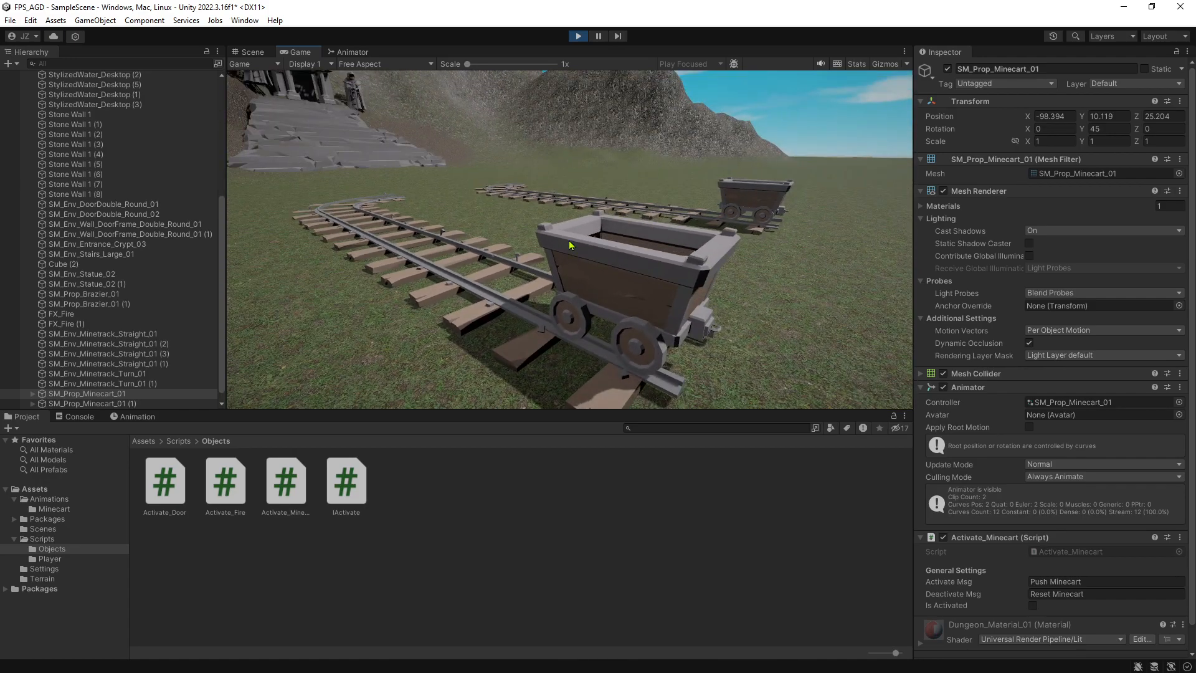
{"action": "left_click", "coordinate": [575, 41]}
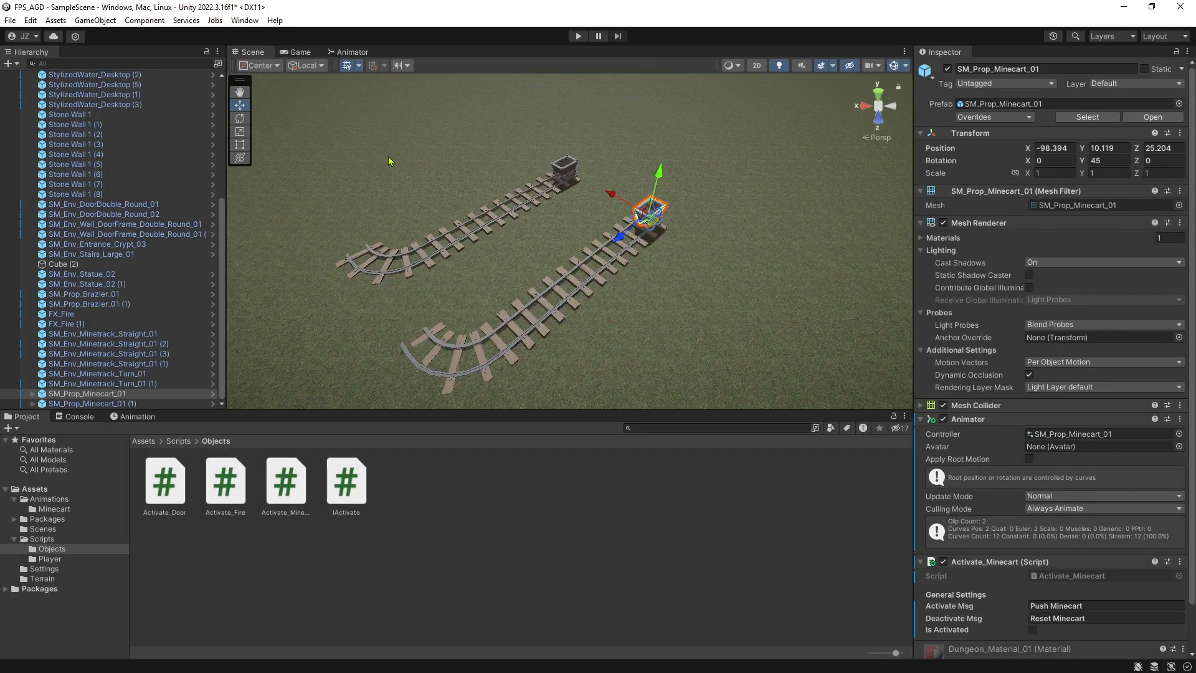
Inspect the minecart's Animator, checking the Start to Minecart_Push transition's condition and the Minecart_Push and Minecart_Push_Reverse states.
{"action": "left_click", "coordinate": [350, 53]}
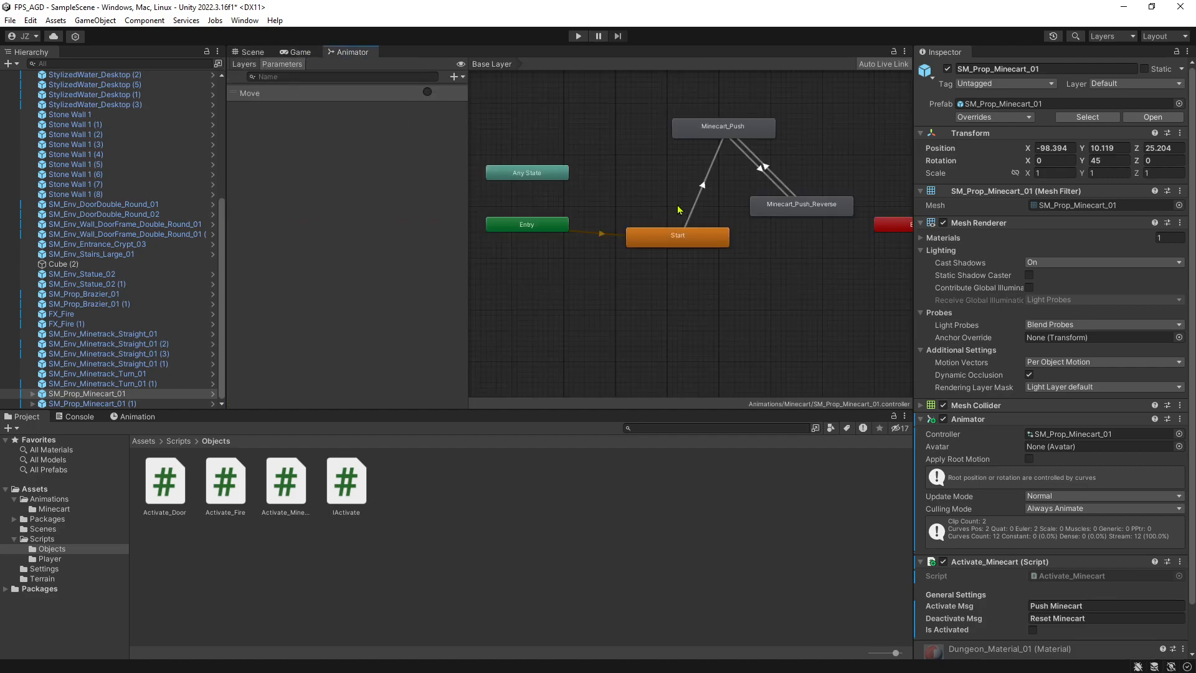
{"action": "left_click", "coordinate": [711, 163]}
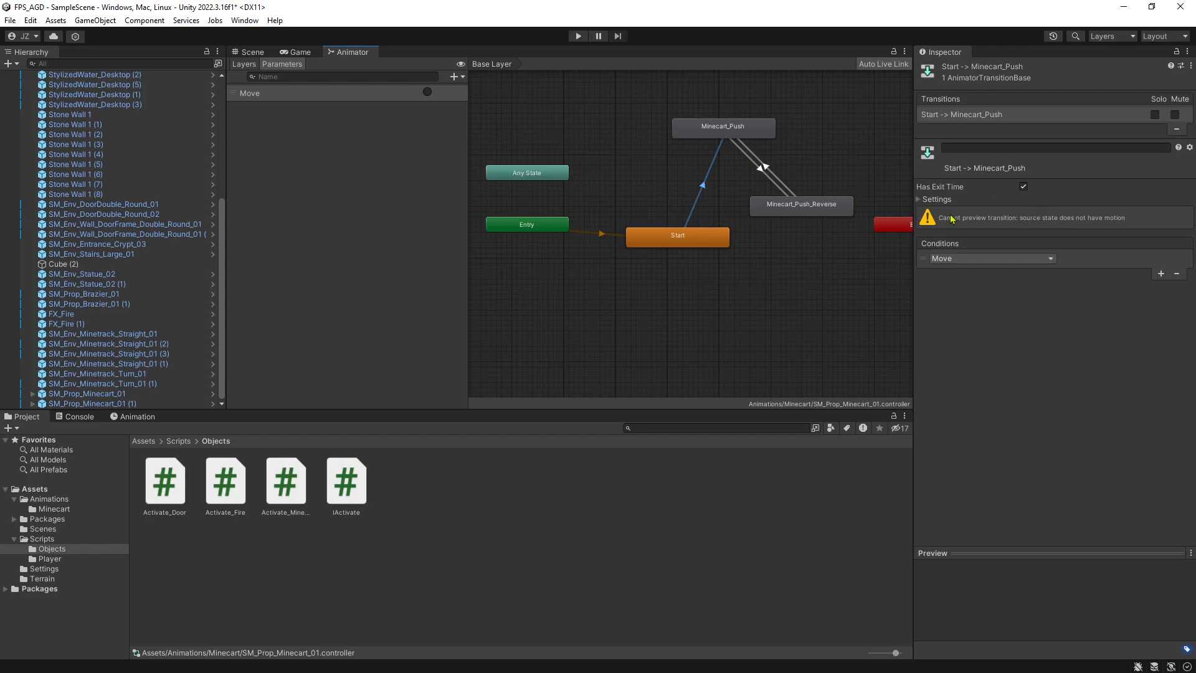
{"action": "left_click", "coordinate": [697, 243]}
{"action": "left_click", "coordinate": [706, 201]}
{"action": "left_click", "coordinate": [701, 185]}
{"action": "left_click", "coordinate": [741, 133]}
{"action": "left_click", "coordinate": [690, 213]}
{"action": "left_click", "coordinate": [726, 132]}
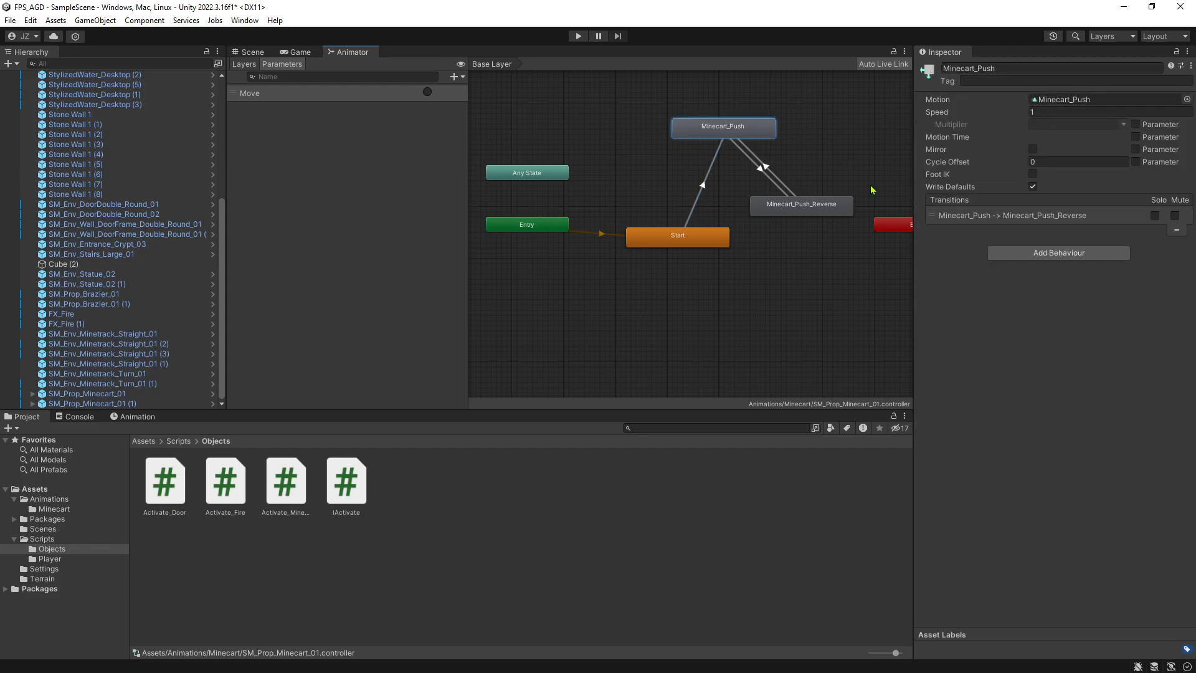
{"action": "left_click", "coordinate": [709, 196]}
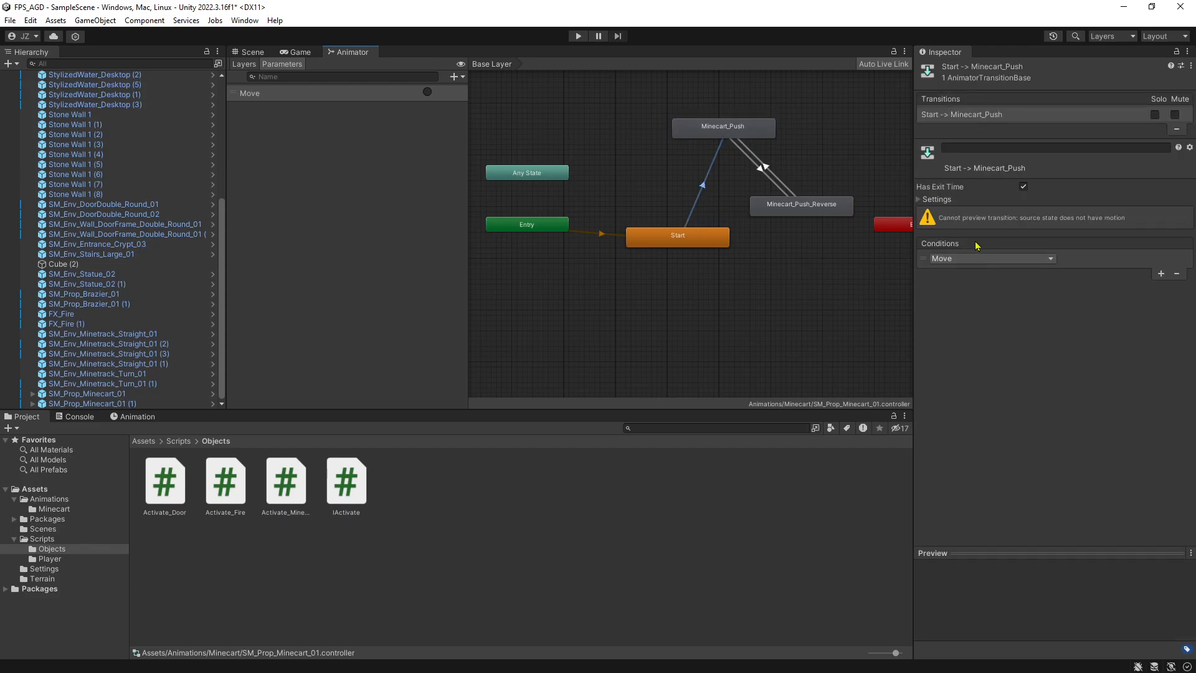
{"action": "left_click_drag", "start_coordinate": [783, 207], "coordinate": [788, 207]}
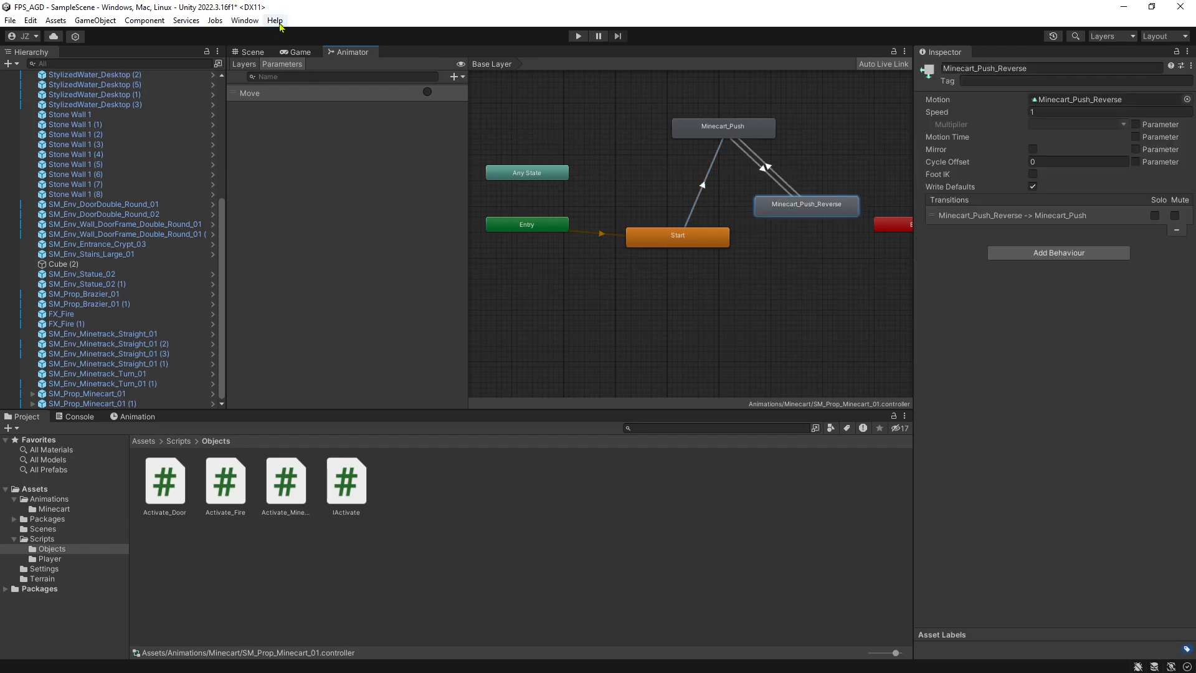
Return to the scene and run the game again, walking around the minecart to retest its activation before ending Play mode.
{"action": "left_click", "coordinate": [252, 52]}
{"action": "left_click", "coordinate": [578, 36]}
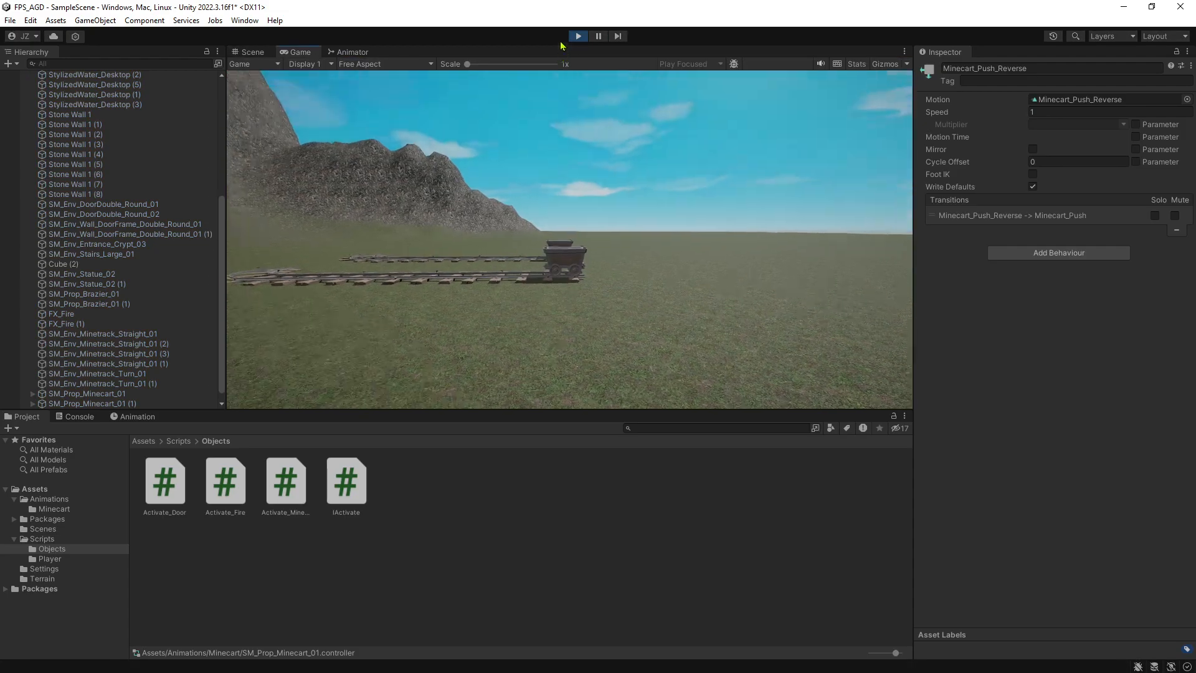
{"action": "key", "text": "w"}
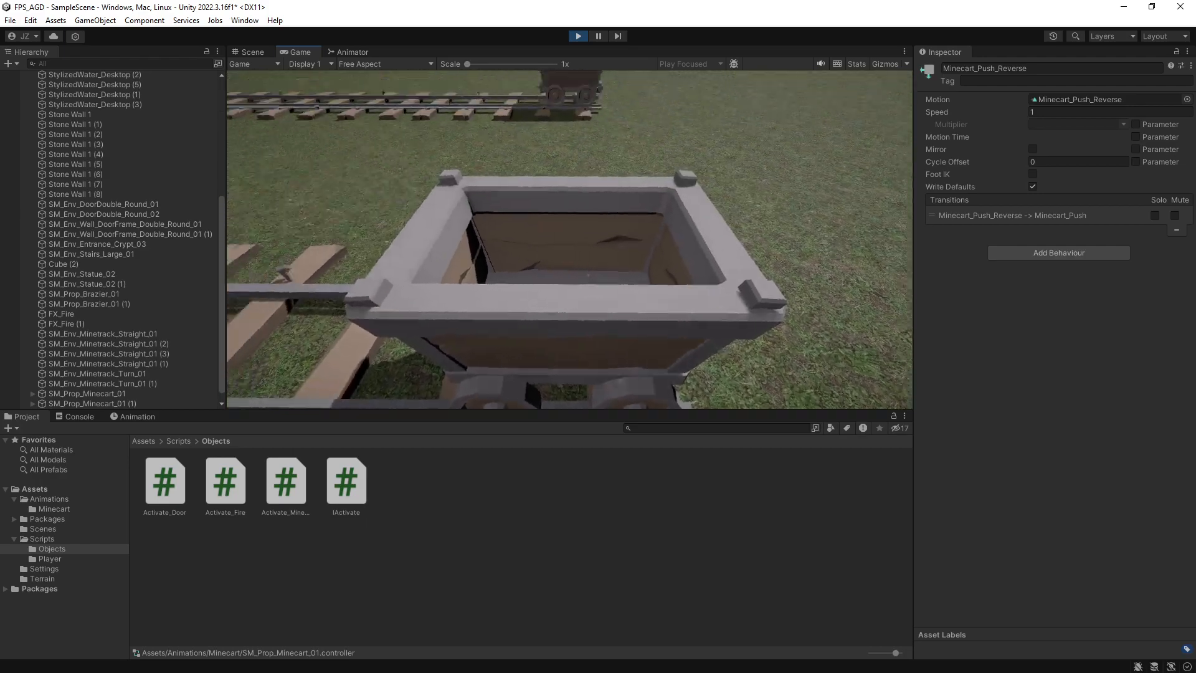
{"action": "key", "text": "w"}
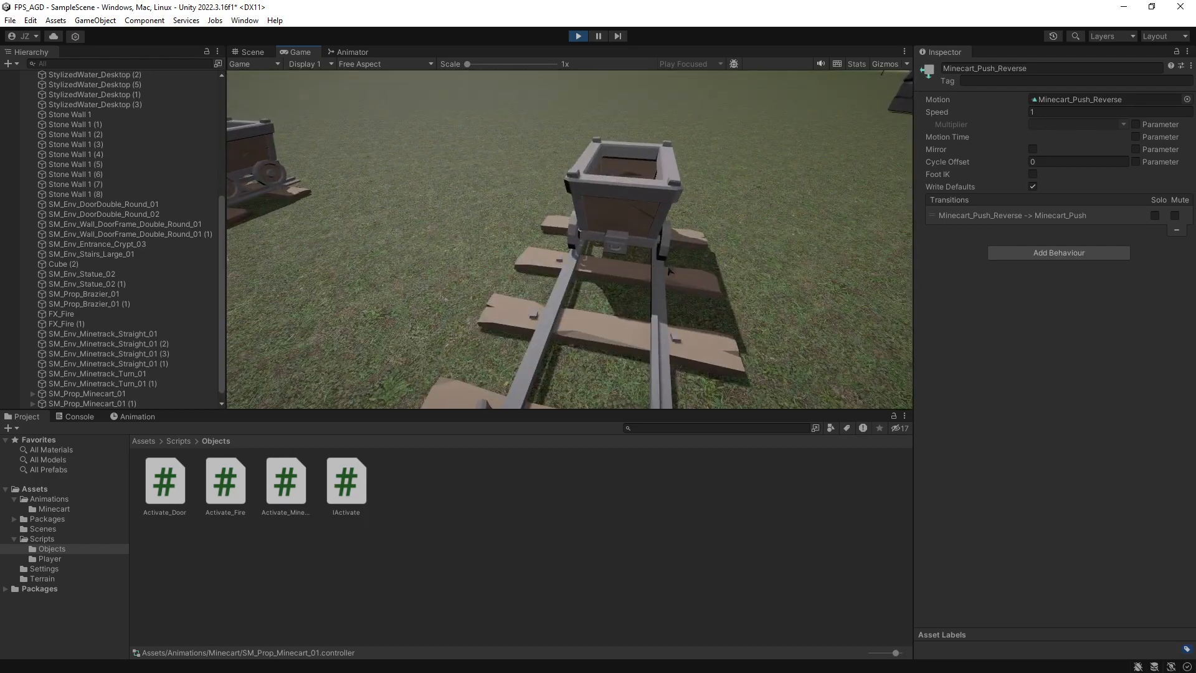
{"action": "key", "text": "w"}
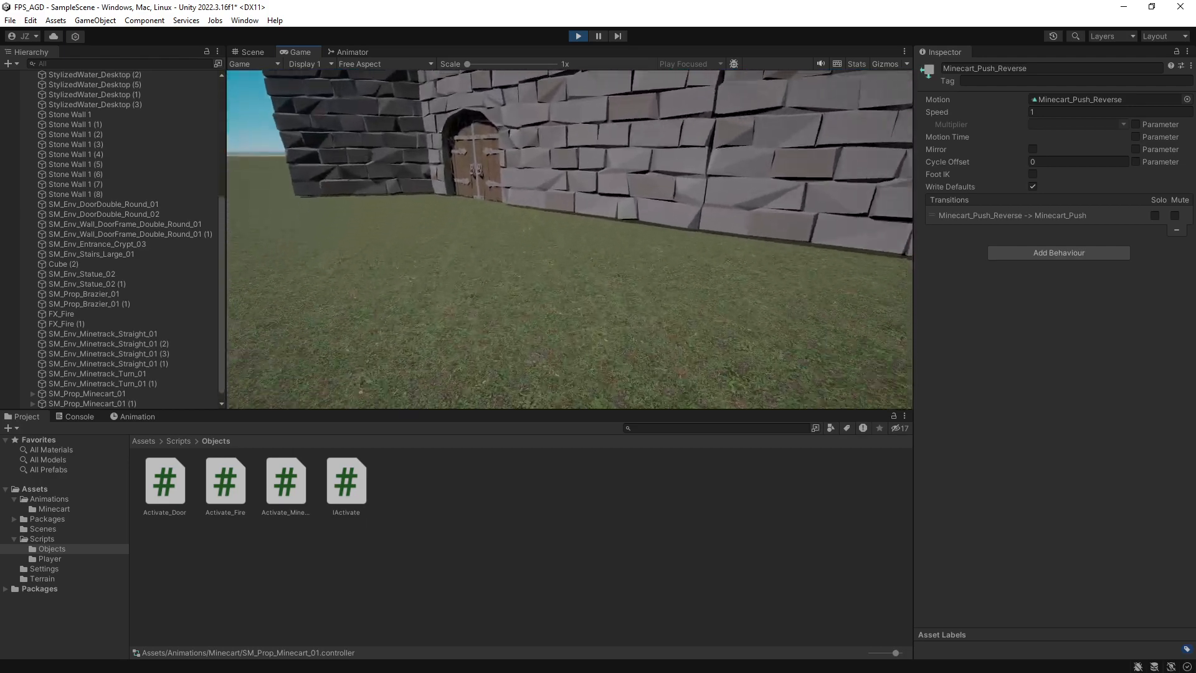
{"action": "key", "text": "w"}
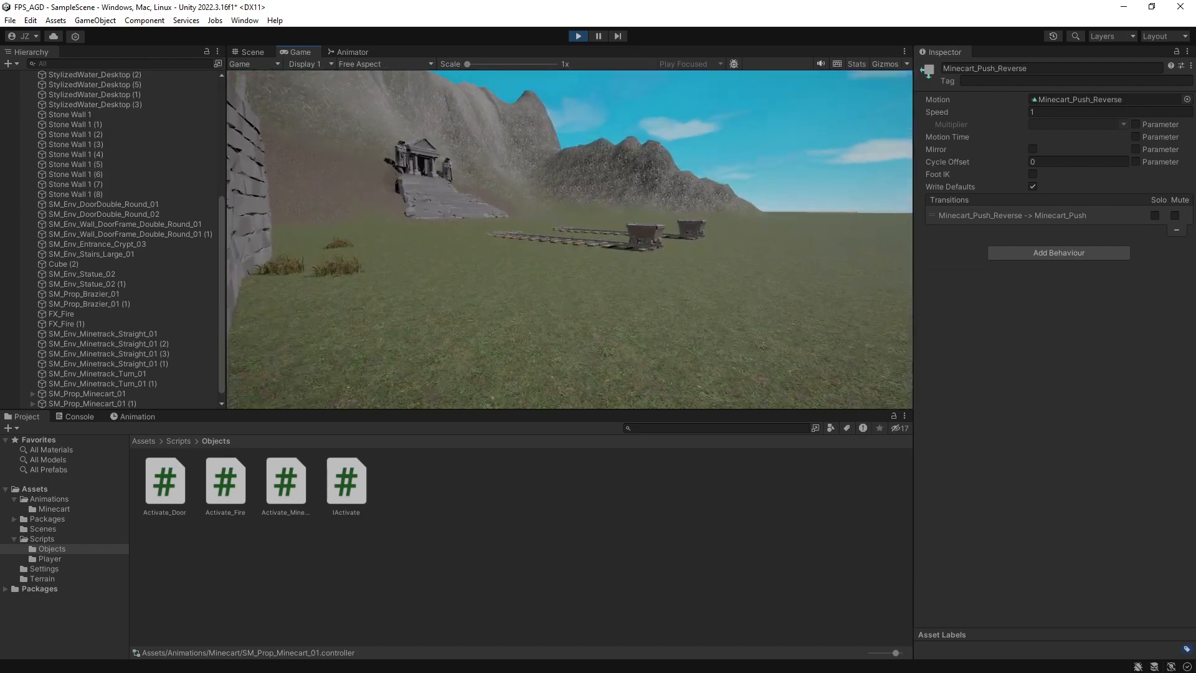
{"action": "key", "text": "w"}
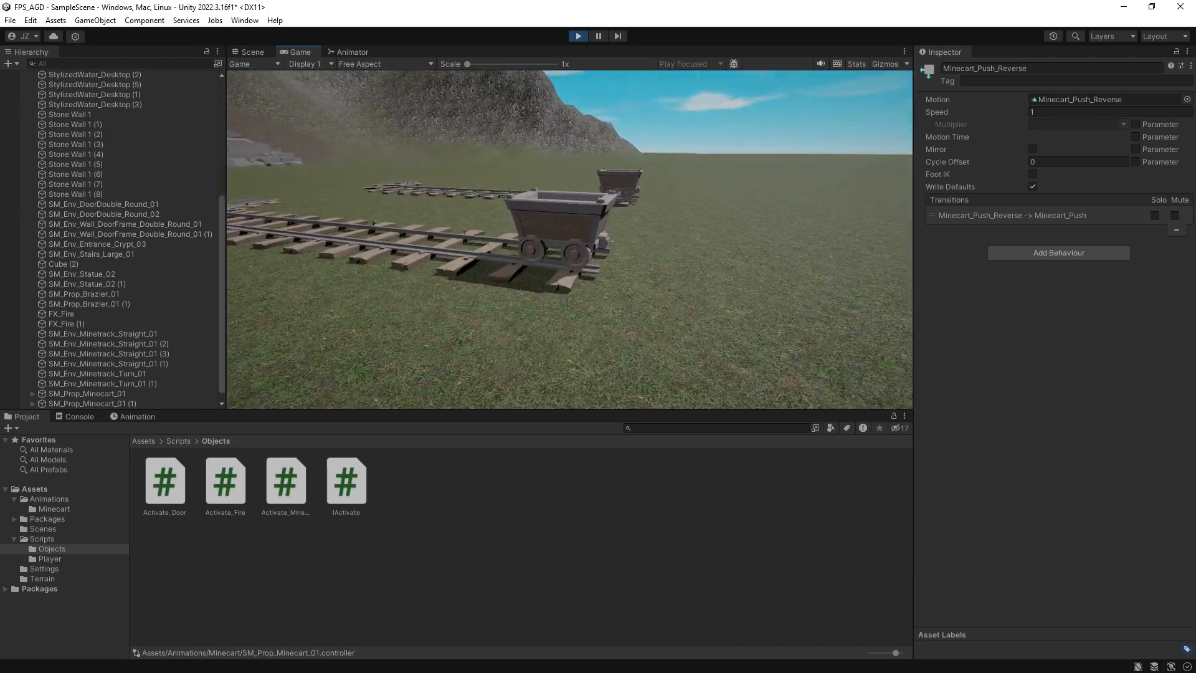
{"action": "key", "text": "ctrl+p"}
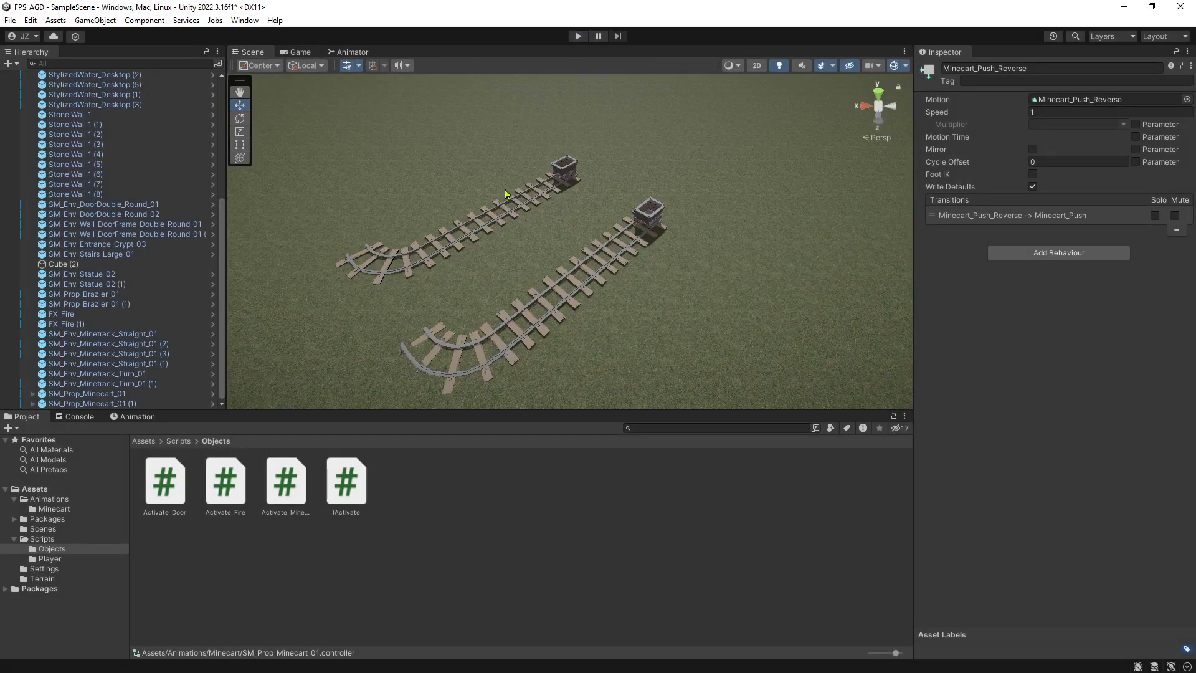
Check the components on SM_Prop_Minecart_01 and review the Activate_Minecart script's fields, Start(), Activate() and GetName().
{"action": "left_click", "coordinate": [648, 221]}
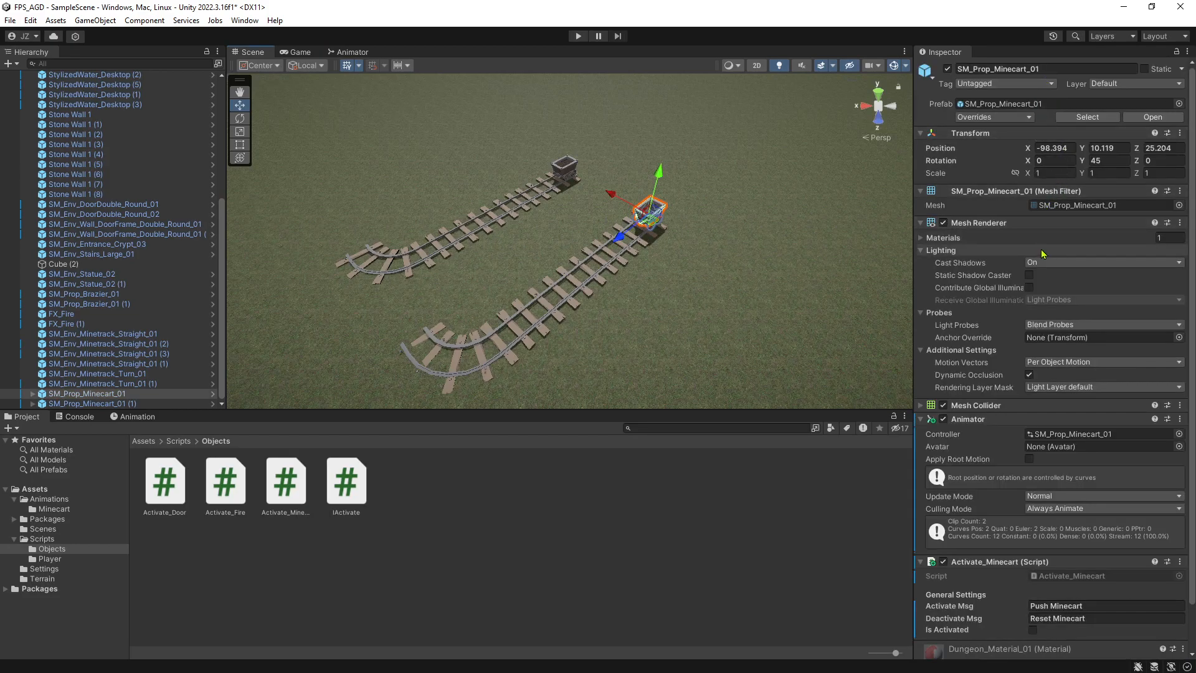
{"action": "scroll", "coordinate": [1007, 397], "scroll_direction": "down", "scroll_amount": 3}
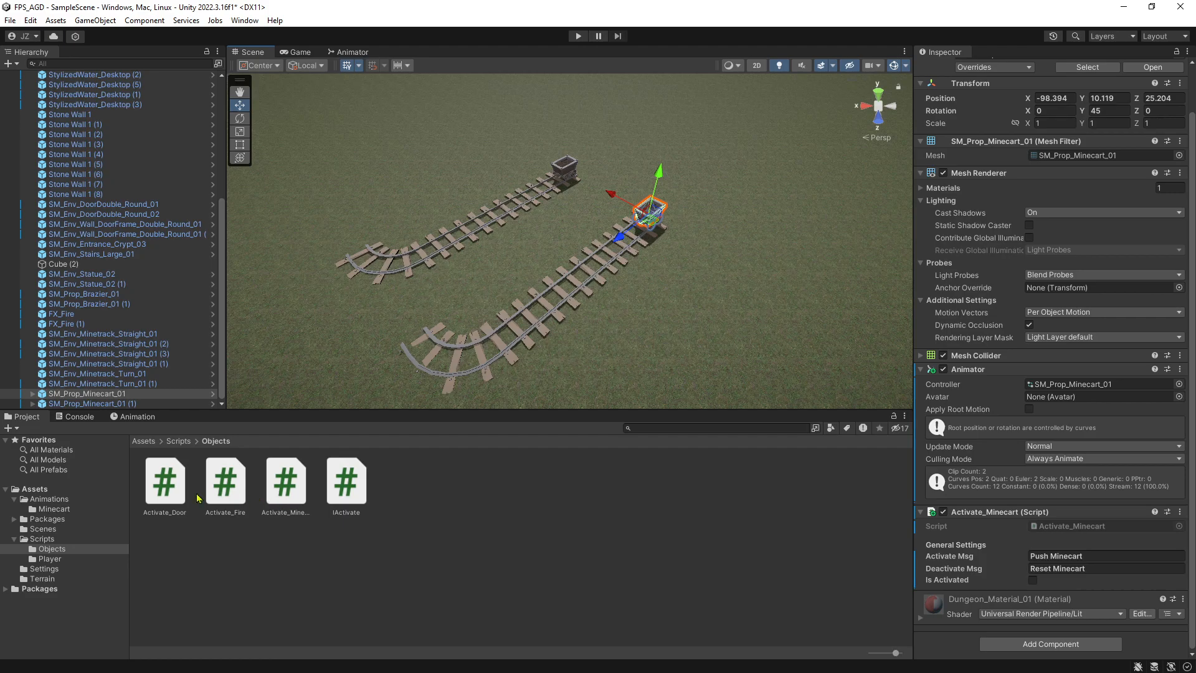
{"action": "double_click", "coordinate": [280, 492]}
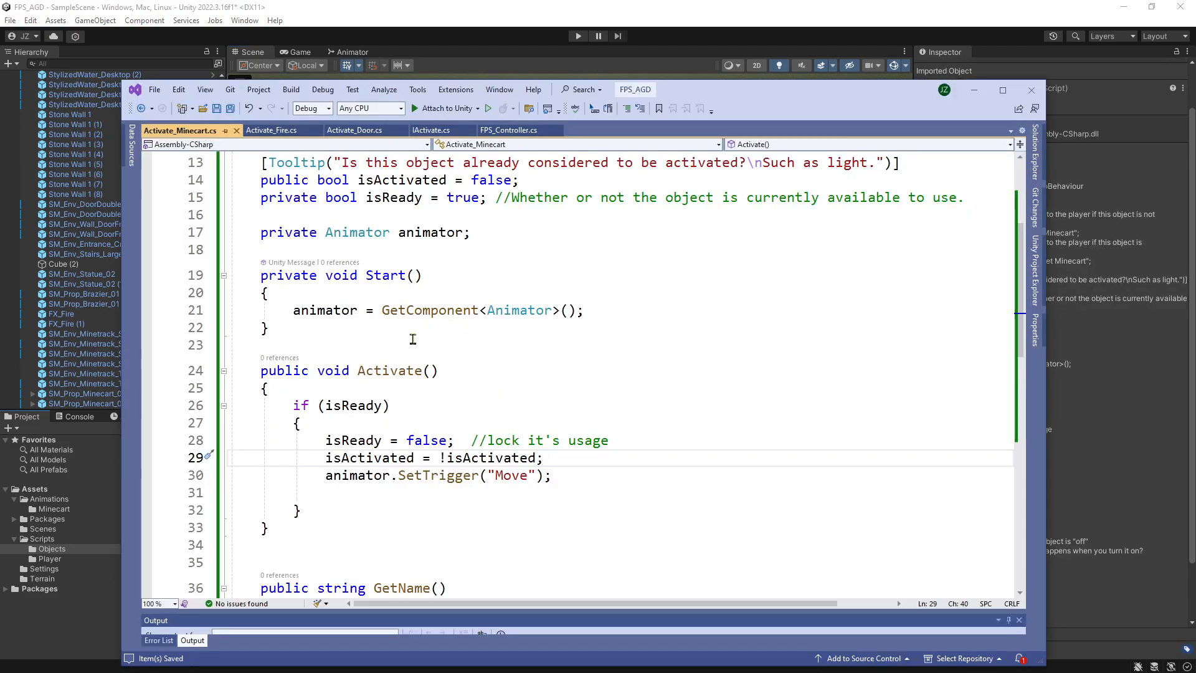
{"action": "scroll", "coordinate": [476, 386], "scroll_direction": "up", "scroll_amount": 2}
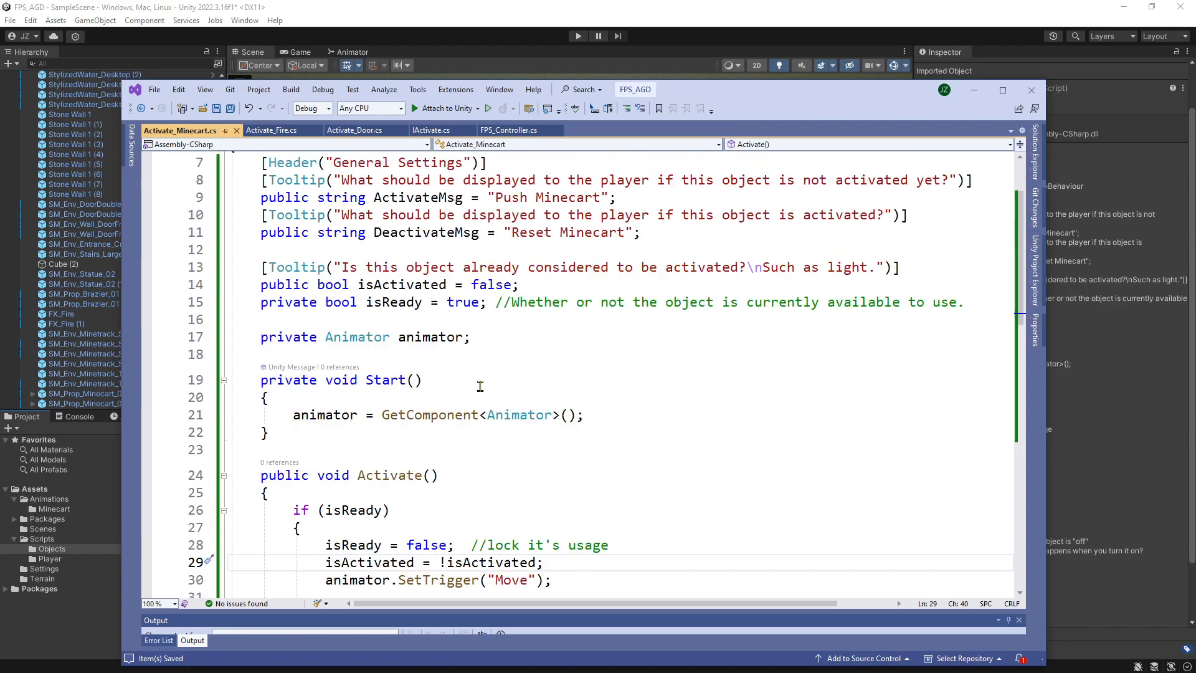
{"action": "scroll", "coordinate": [479, 378], "scroll_direction": "down", "scroll_amount": 4}
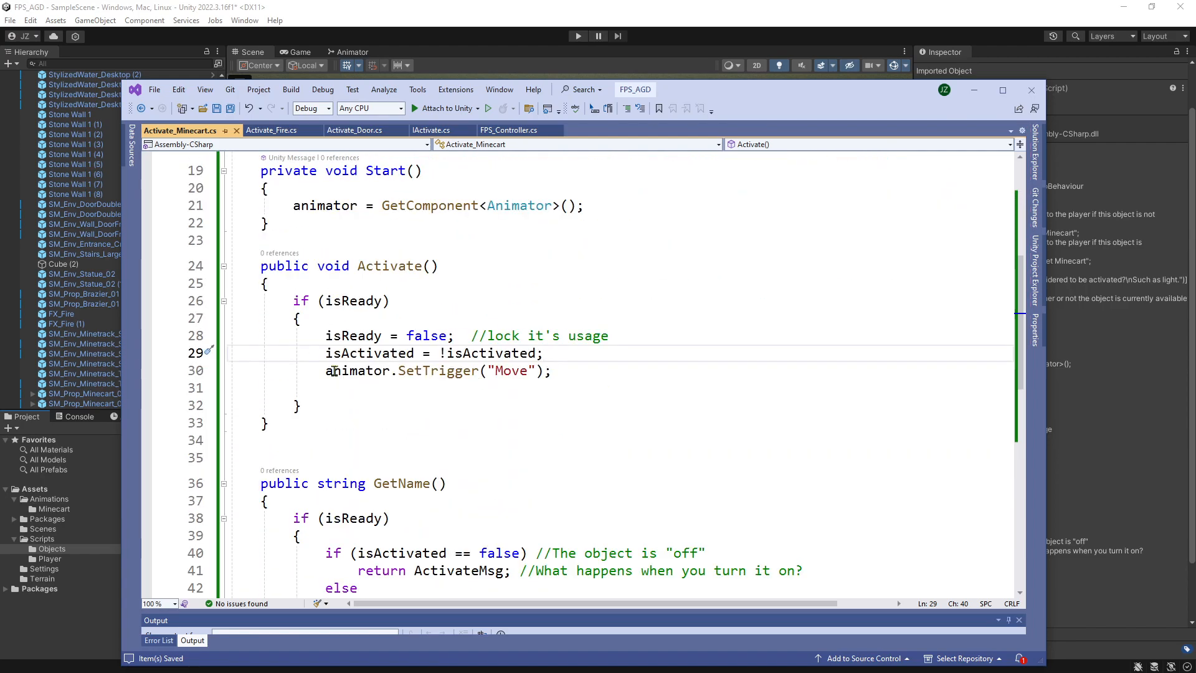
{"action": "scroll", "coordinate": [443, 394], "scroll_direction": "down", "scroll_amount": 3}
{"action": "scroll", "coordinate": [444, 394], "scroll_direction": "down", "scroll_amount": 3}
{"action": "scroll", "coordinate": [441, 395], "scroll_direction": "up", "scroll_amount": 4}
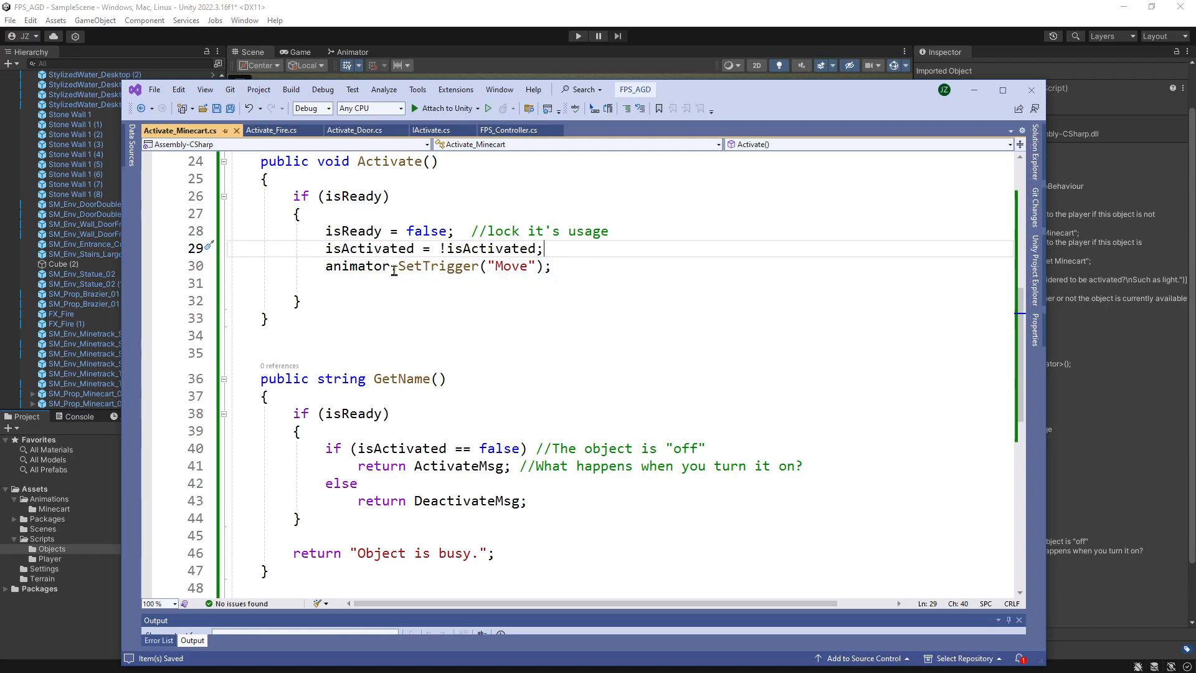
Insert Debug.Log("Minecart Activated"); as the first line inside Activate()'s if (isReady) block, and save the script.
{"action": "left_click", "coordinate": [535, 218]}
{"action": "key", "text": "Return"}
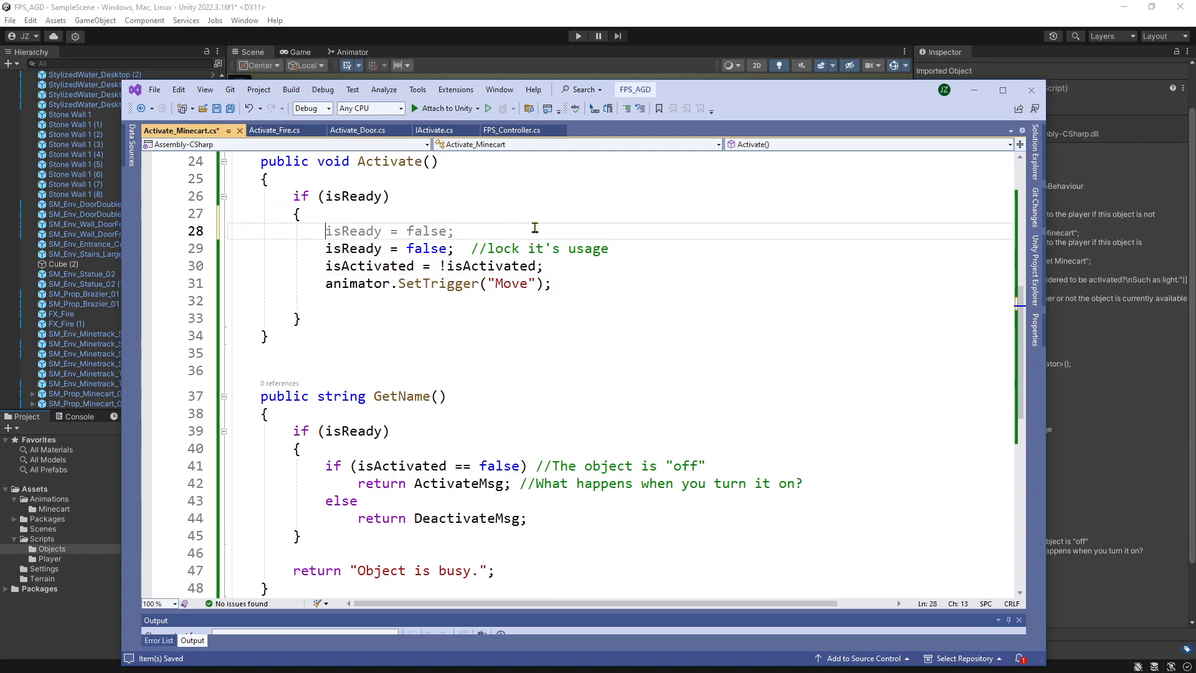
{"action": "type", "text": "Debug"}
{"action": "key", "text": "Tab"}
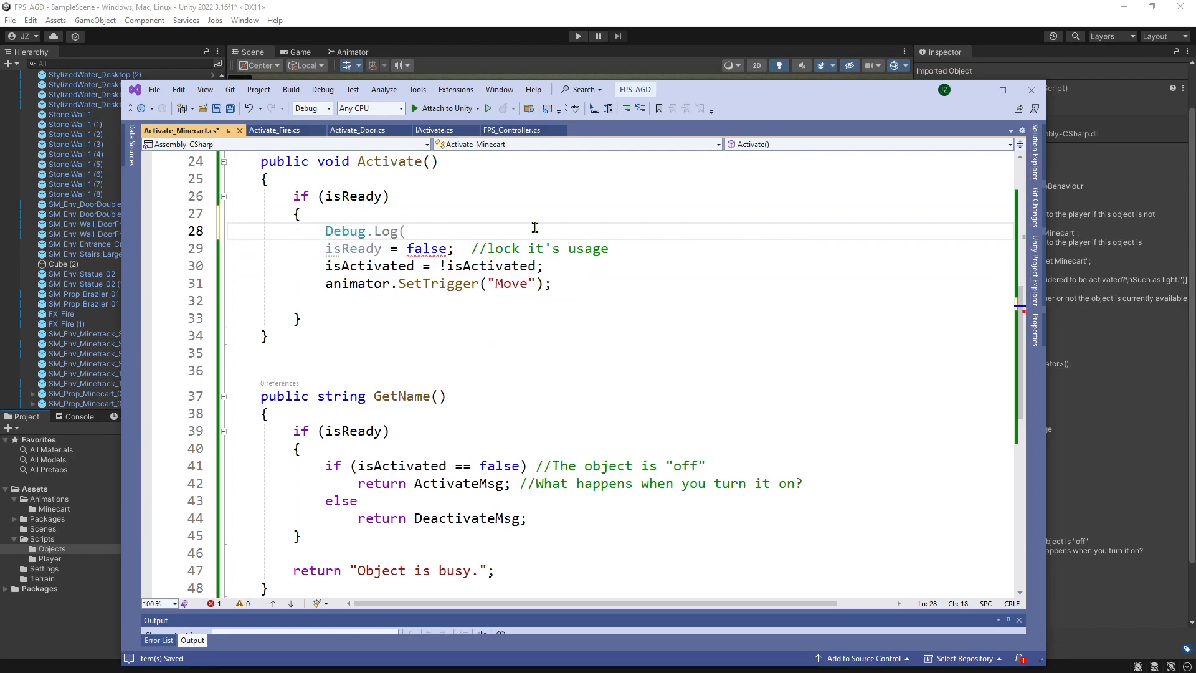
{"action": "type", "text": "\"M"}
{"action": "type", "text": "inecart Activ"}
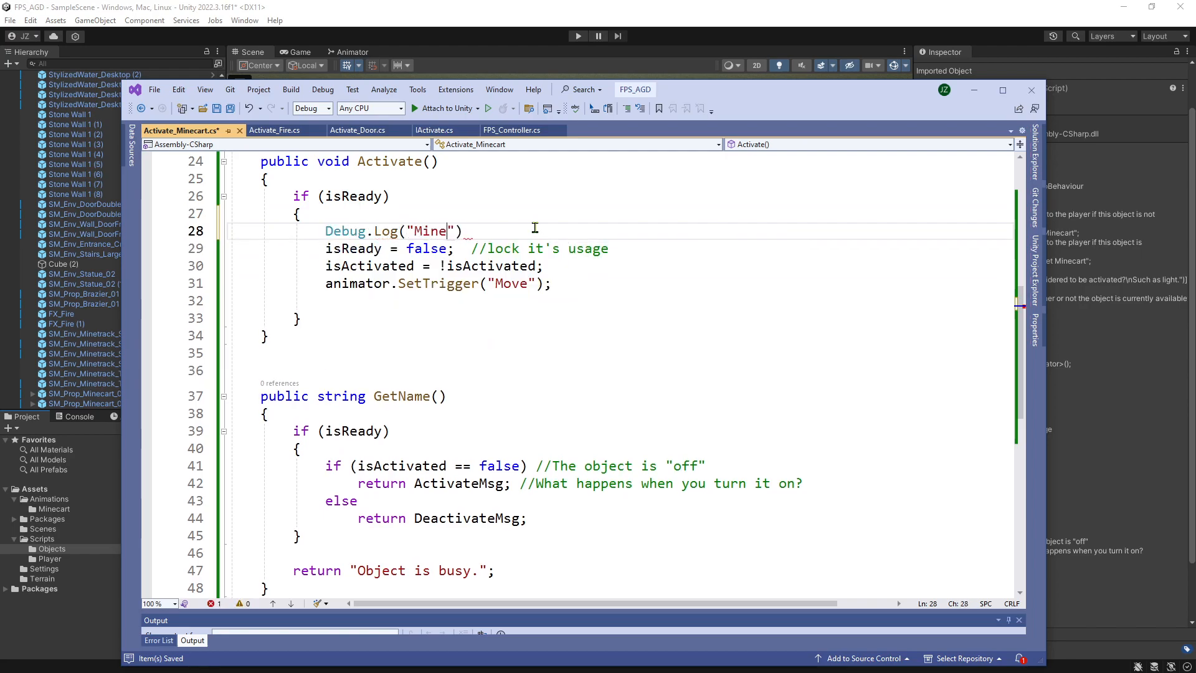
{"action": "type", "text": "ated\");"}
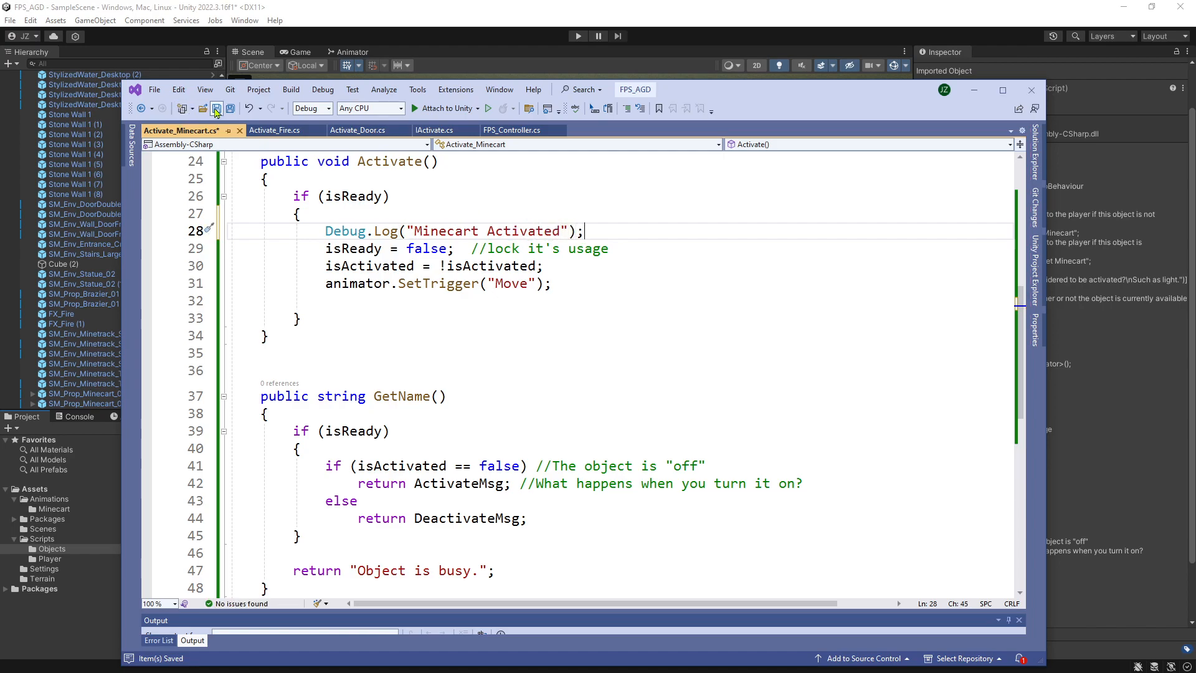
Switch to Unity, run the game with the new debug message, approach the minecart to test activation, and stop Play mode.
{"action": "left_click", "coordinate": [571, 36]}
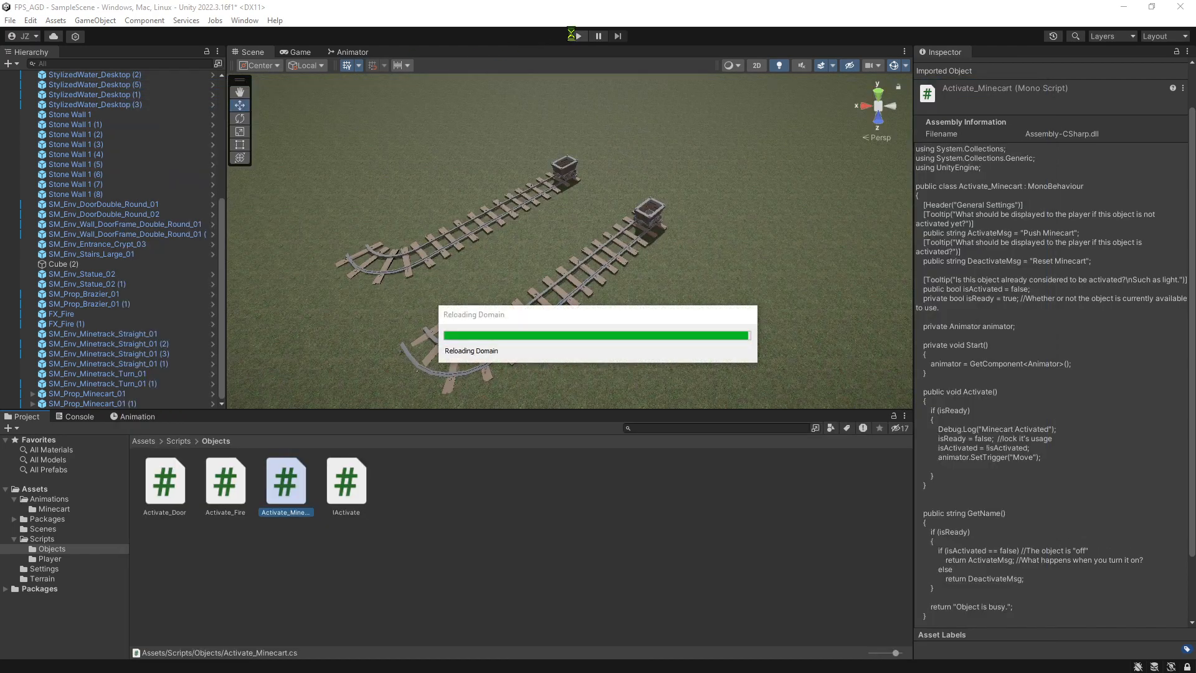
{"action": "left_click", "coordinate": [576, 36]}
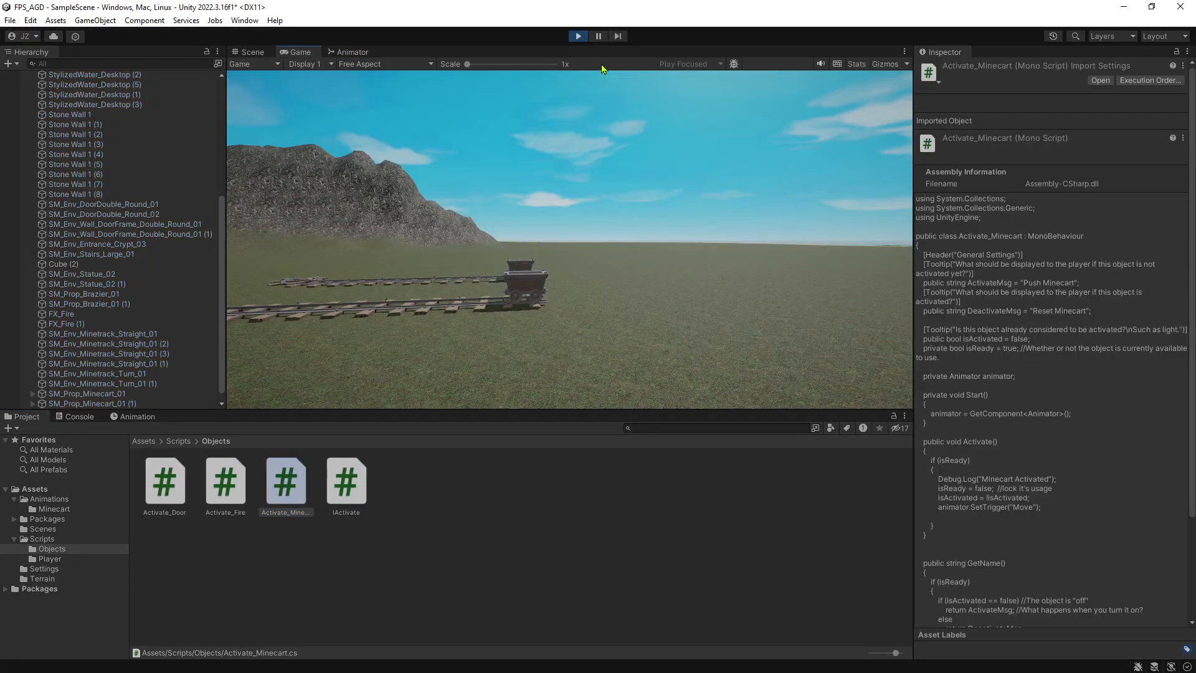
{"action": "key", "text": "w"}
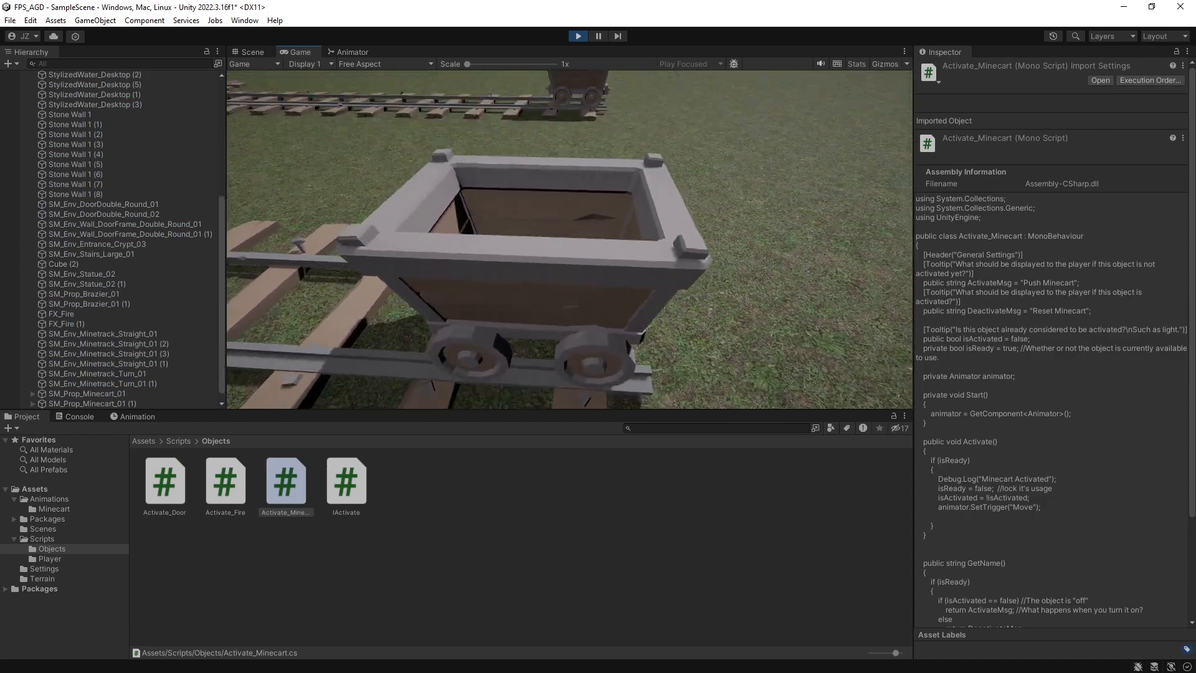
{"action": "key", "text": "Escape"}
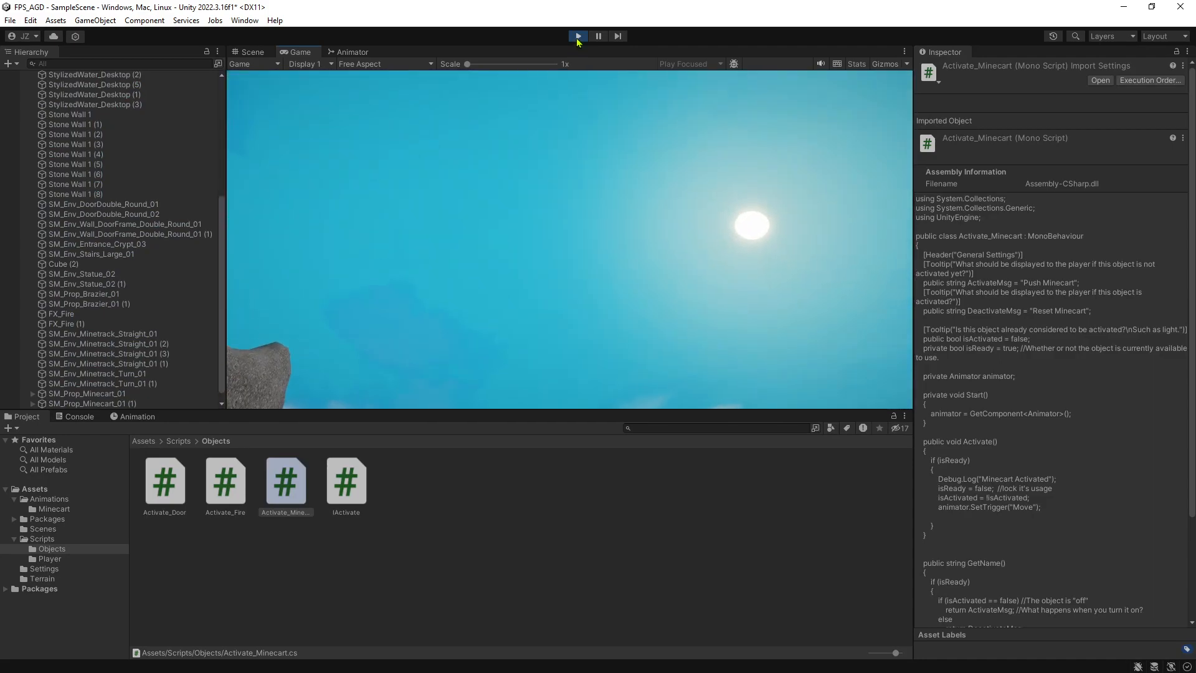
{"action": "key", "text": "ctrl+p"}
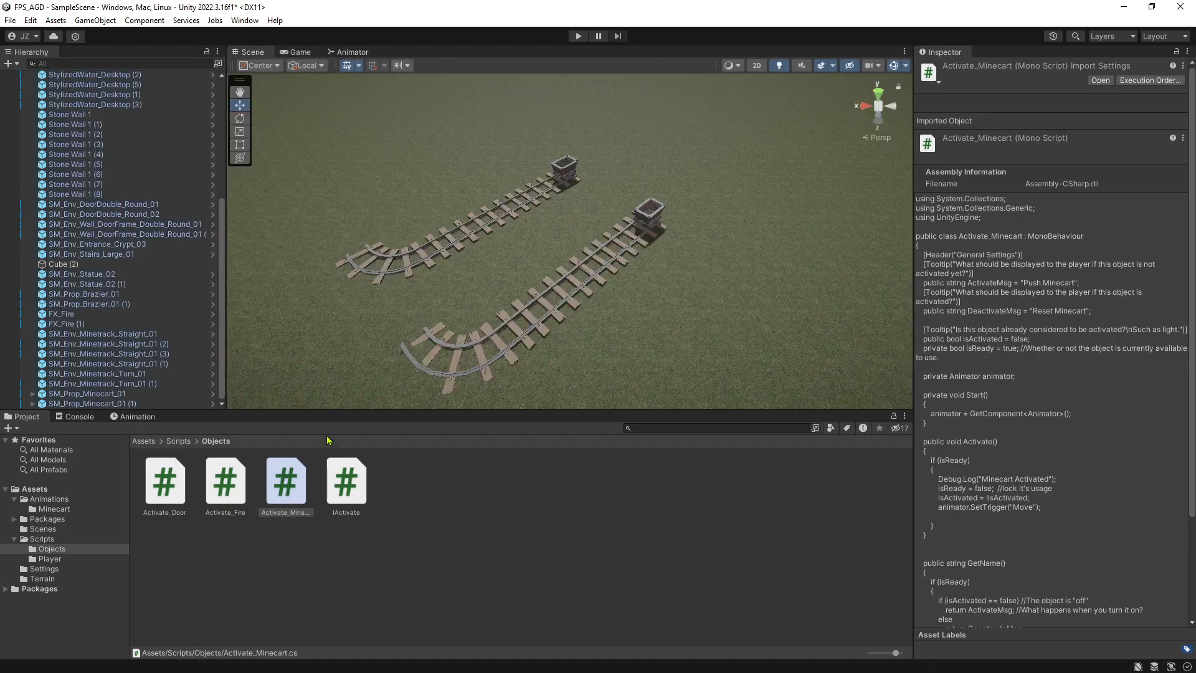
Select SM_Prop_Minecart_01 in the scene and expand its Mesh Collider component to examine the settings.
{"action": "left_click", "coordinate": [650, 220]}
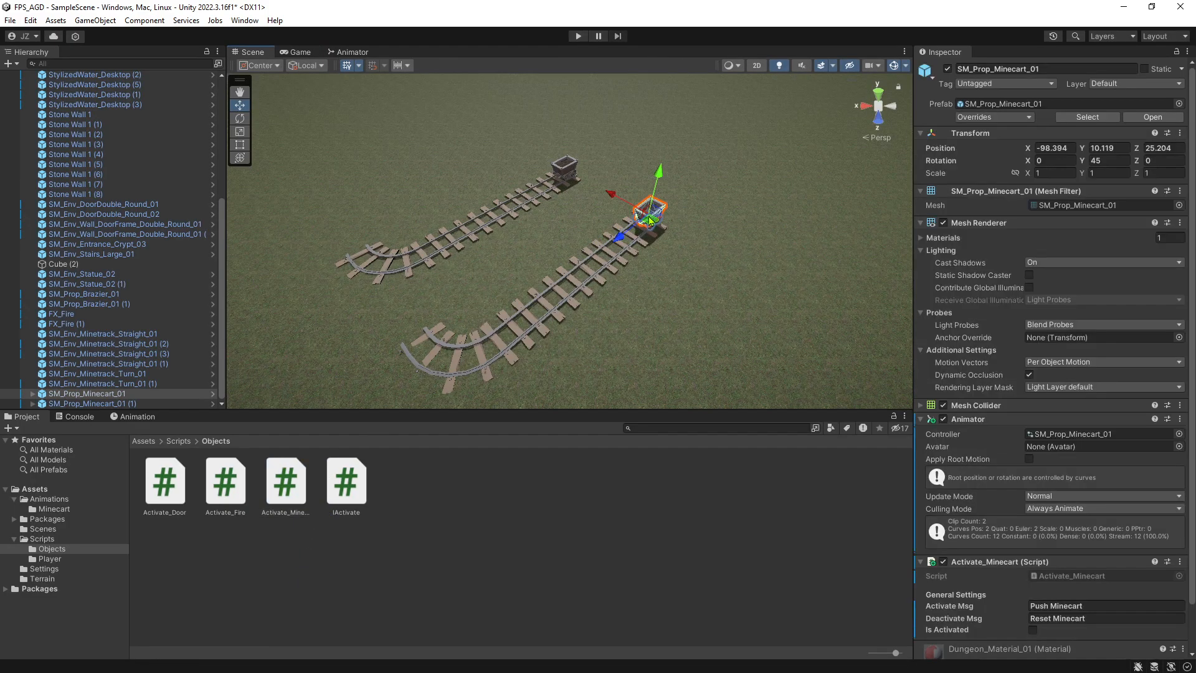
{"action": "left_click", "coordinate": [921, 406]}
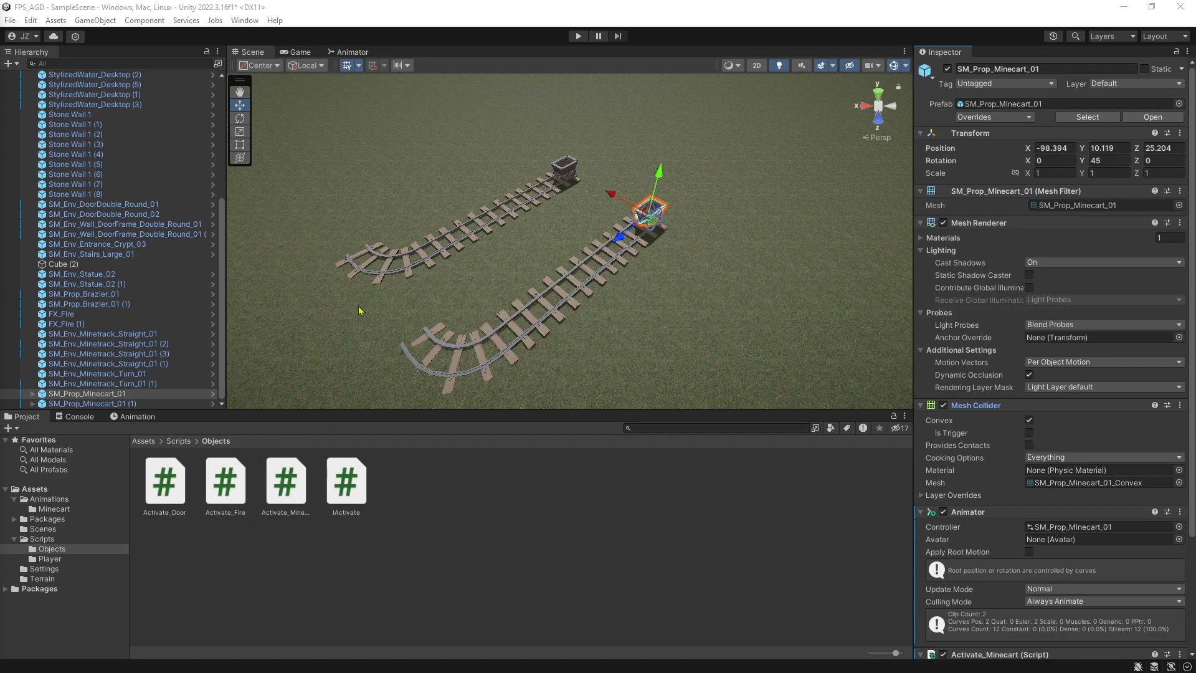
Check the minecart's Animator states, then open the Activate_Minecart script and review its class declaration, fields, Start(), Activate() and GetName().
{"action": "left_click", "coordinate": [348, 53]}
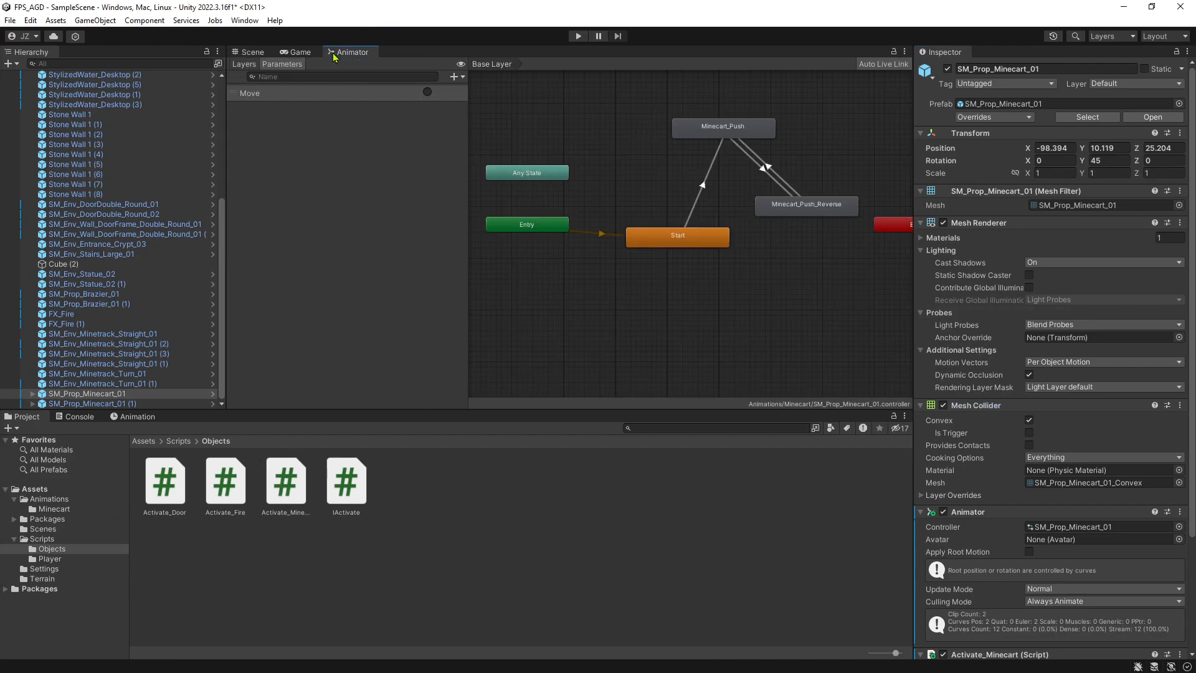
{"action": "left_click", "coordinate": [252, 53]}
{"action": "double_click", "coordinate": [269, 491]}
{"action": "scroll", "coordinate": [488, 368], "scroll_direction": "up", "scroll_amount": 3}
{"action": "scroll", "coordinate": [489, 326], "scroll_direction": "up", "scroll_amount": 3}
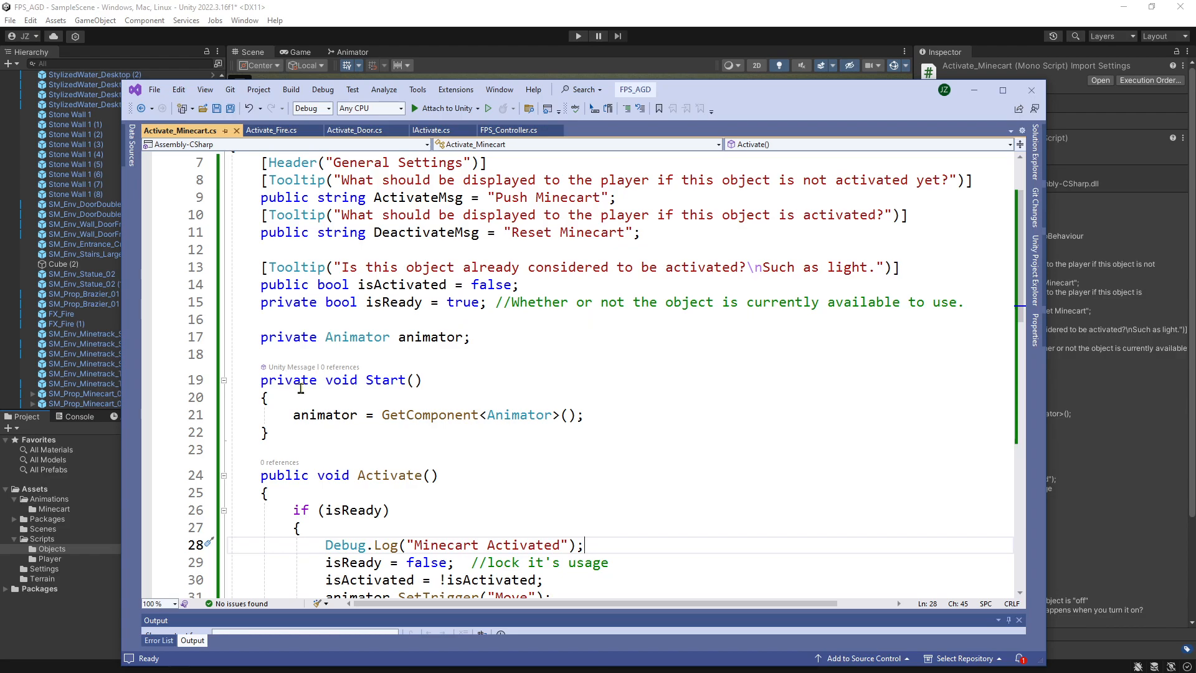
{"action": "double_click", "coordinate": [268, 381]}
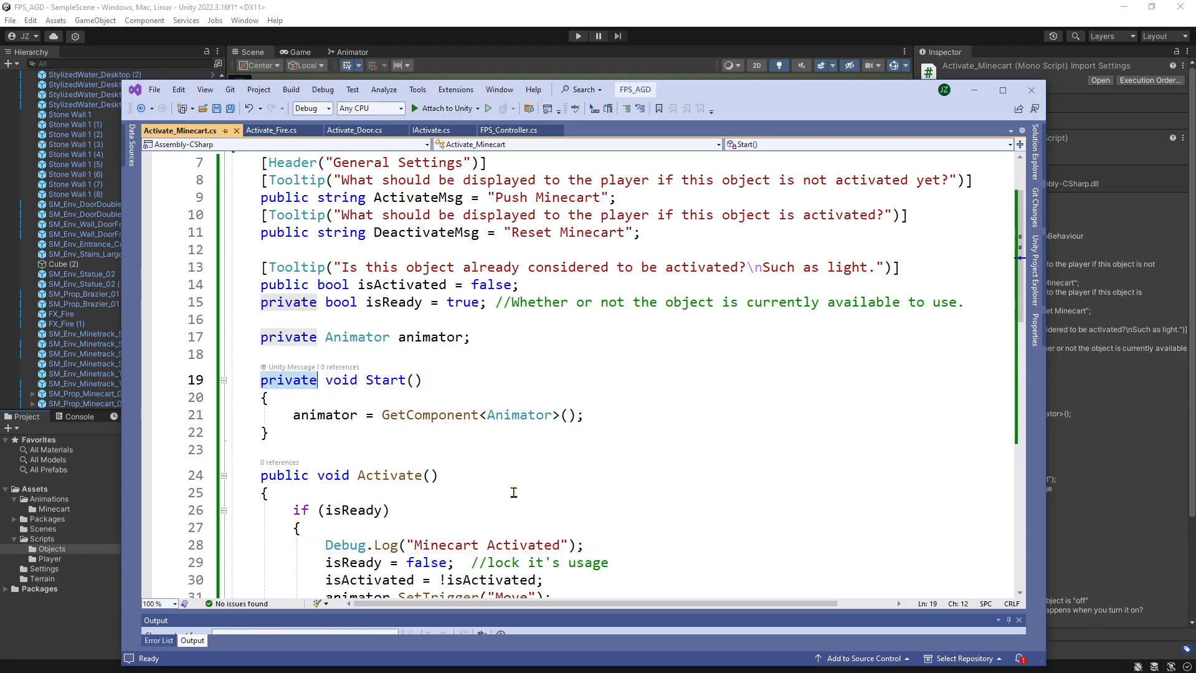
{"action": "scroll", "coordinate": [507, 471], "scroll_direction": "down", "scroll_amount": 1}
{"action": "scroll", "coordinate": [488, 453], "scroll_direction": "down", "scroll_amount": 1}
{"action": "scroll", "coordinate": [449, 373], "scroll_direction": "down", "scroll_amount": 3}
{"action": "scroll", "coordinate": [448, 371], "scroll_direction": "down", "scroll_amount": 5}
{"action": "scroll", "coordinate": [440, 369], "scroll_direction": "up", "scroll_amount": 7}
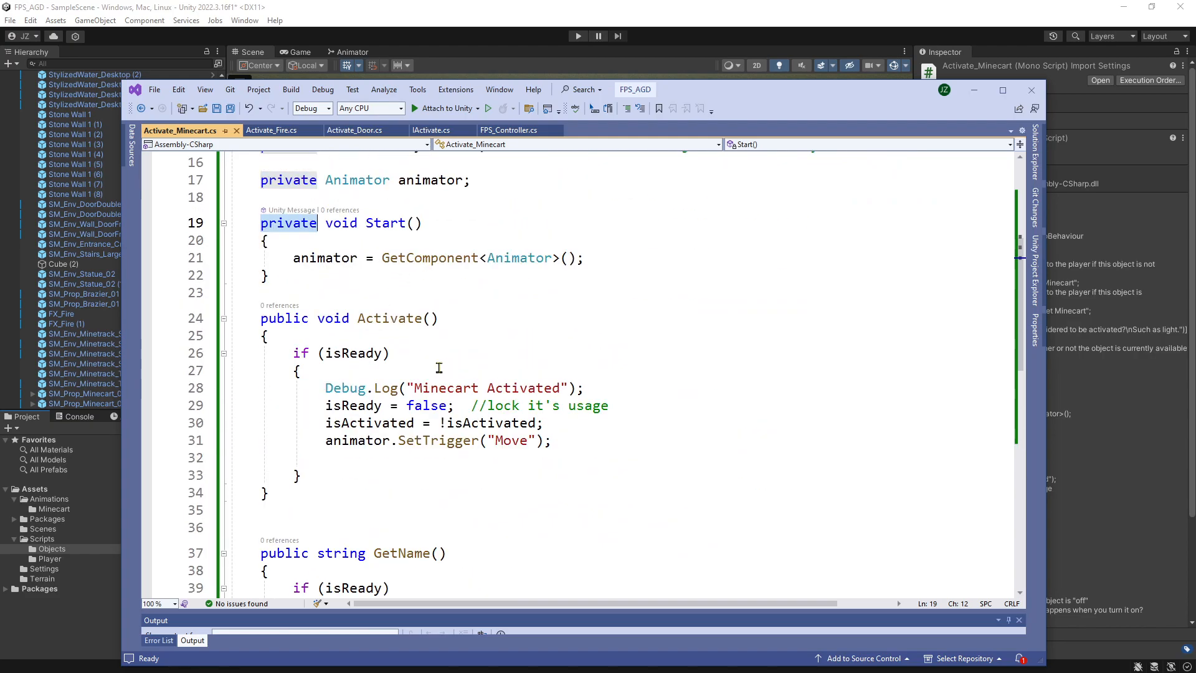
{"action": "scroll", "coordinate": [376, 376], "scroll_direction": "up", "scroll_amount": 5}
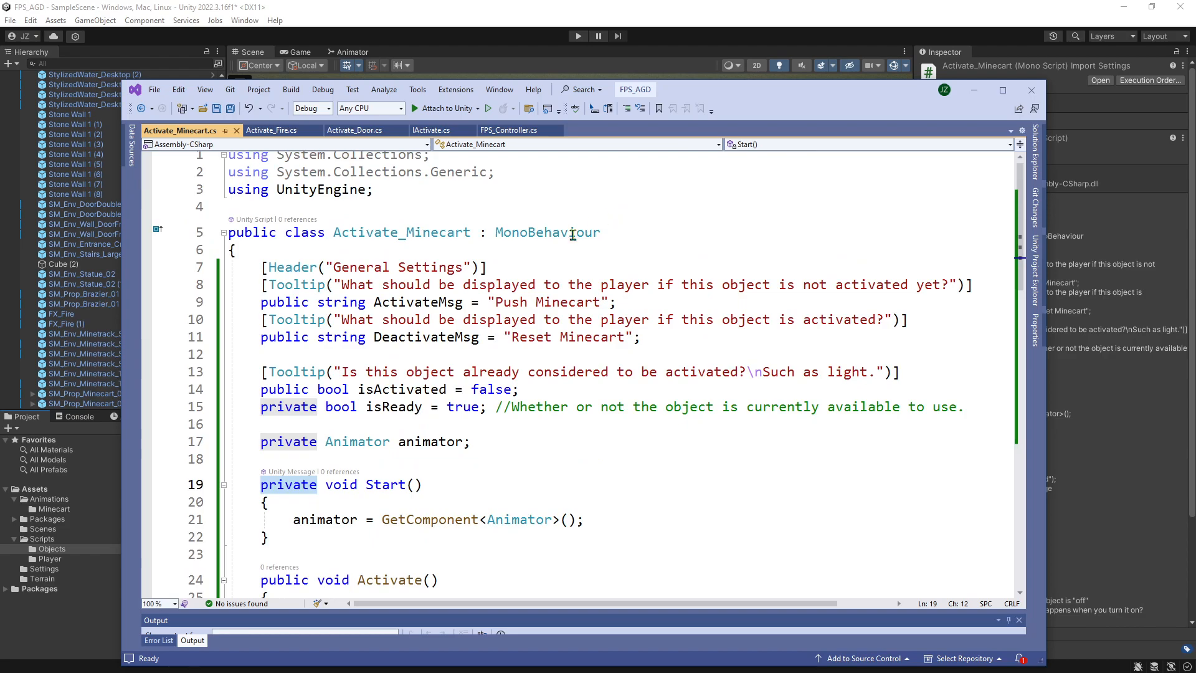
Make the Activate_Minecart class implement the IActivate interface after MonoBehaviour, and save the script.
{"action": "left_click", "coordinate": [633, 226]}
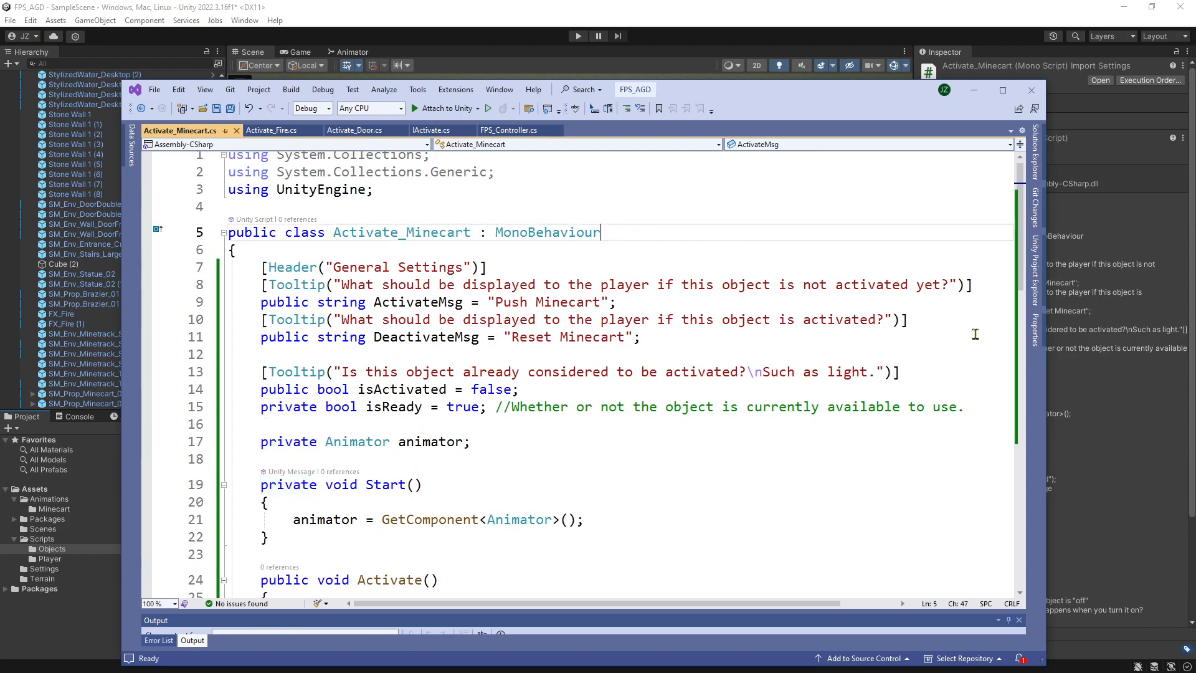
{"action": "type", "text": ", I"}
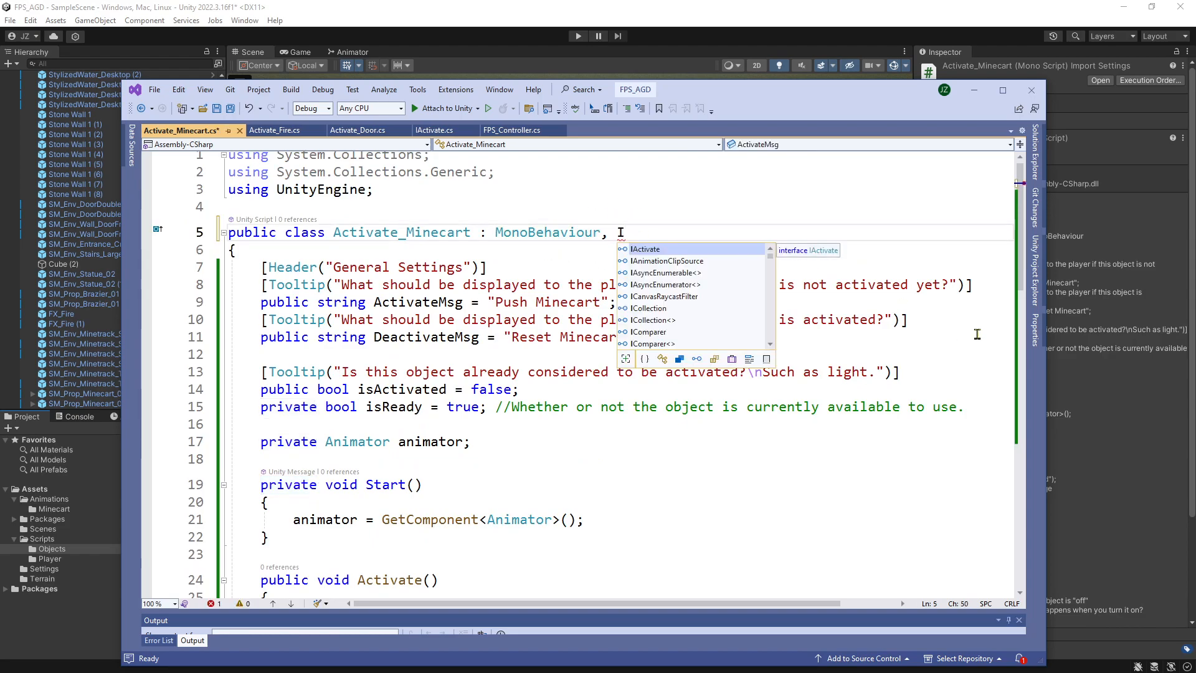
{"action": "key", "text": "Tab"}
{"action": "key", "text": "ctrl+s"}
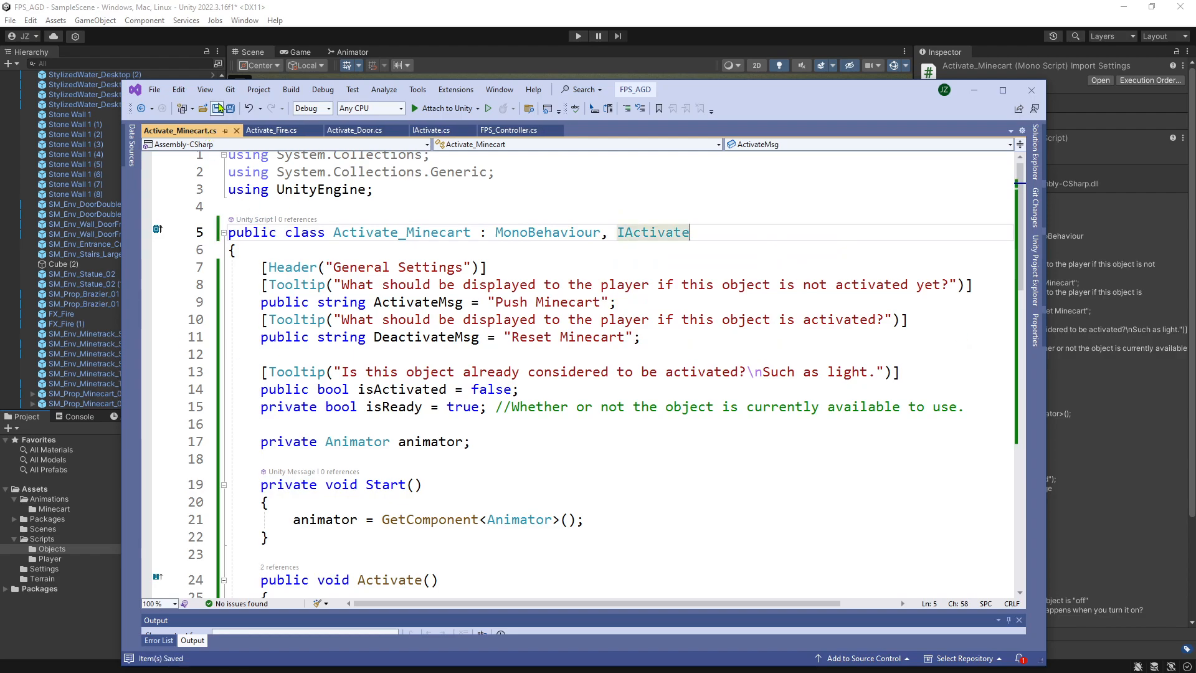
Switch to Unity, run the game with the interface added, approach the minecart and activate it, and stop Play mode.
{"action": "left_click", "coordinate": [553, 36]}
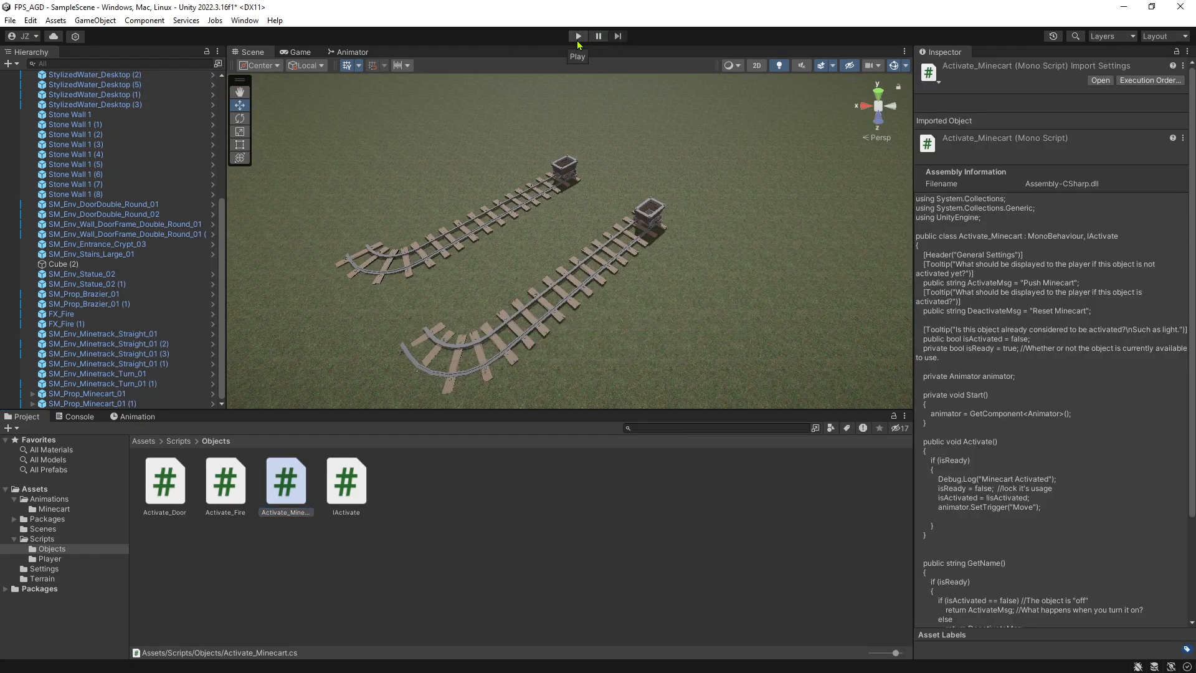
{"action": "left_click", "coordinate": [577, 38]}
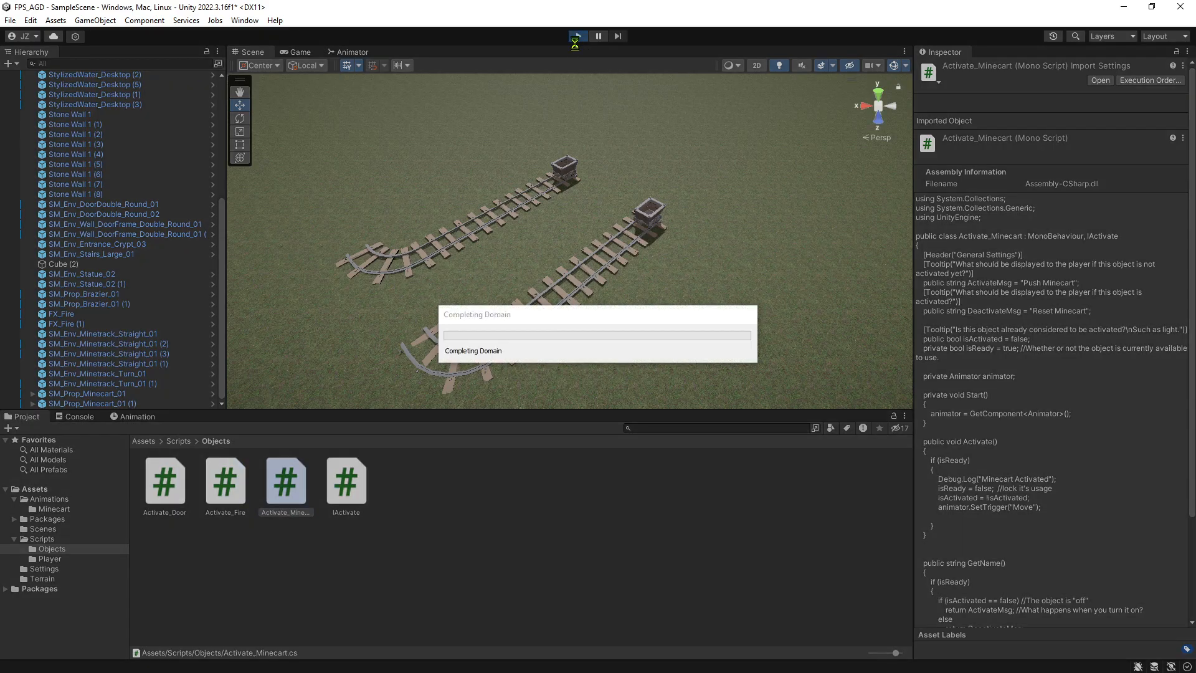
{"action": "key", "text": "w"}
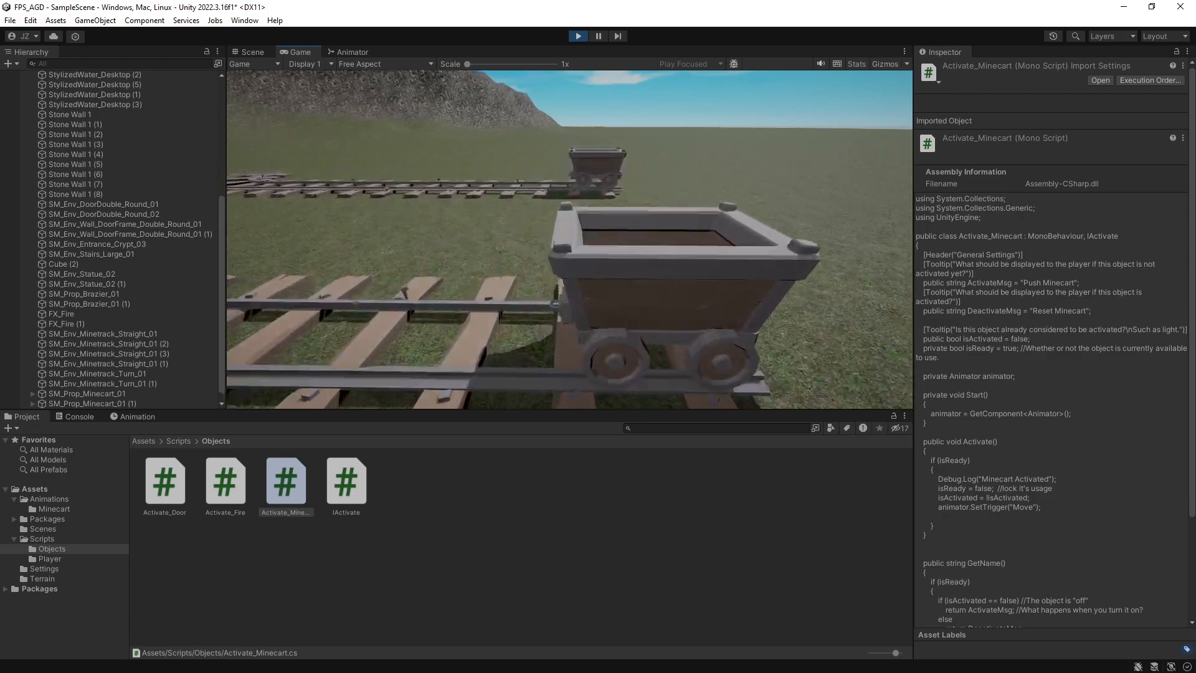
{"action": "key", "text": "e"}
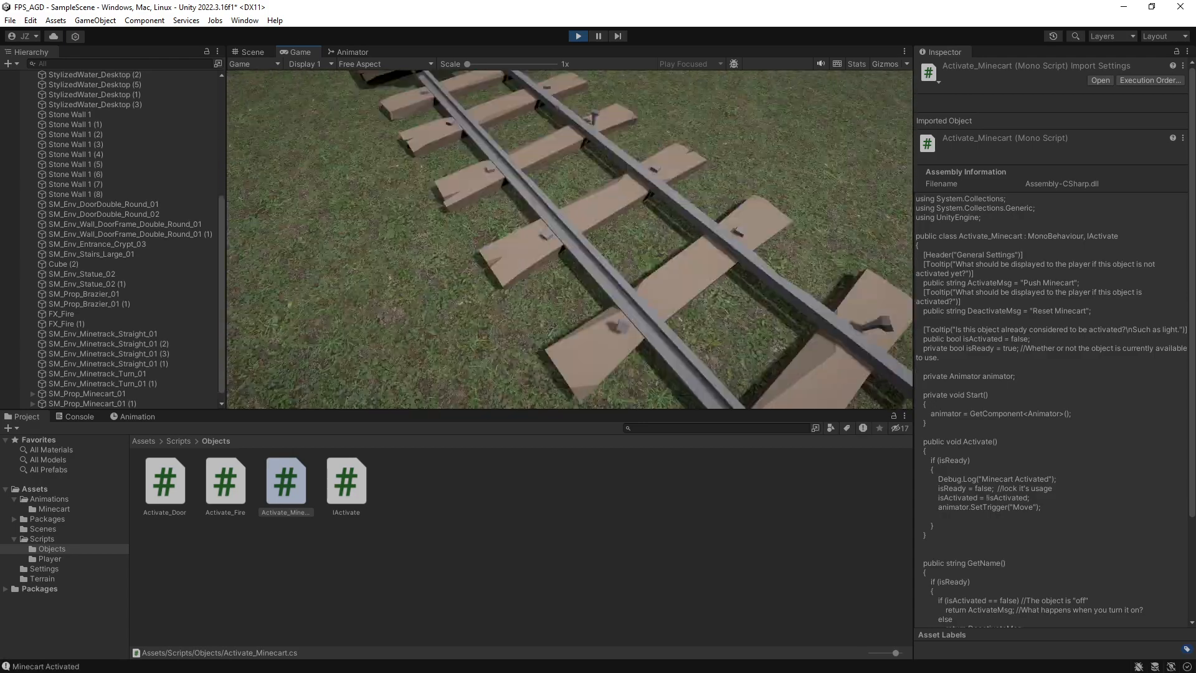
{"action": "key", "text": "Escape"}
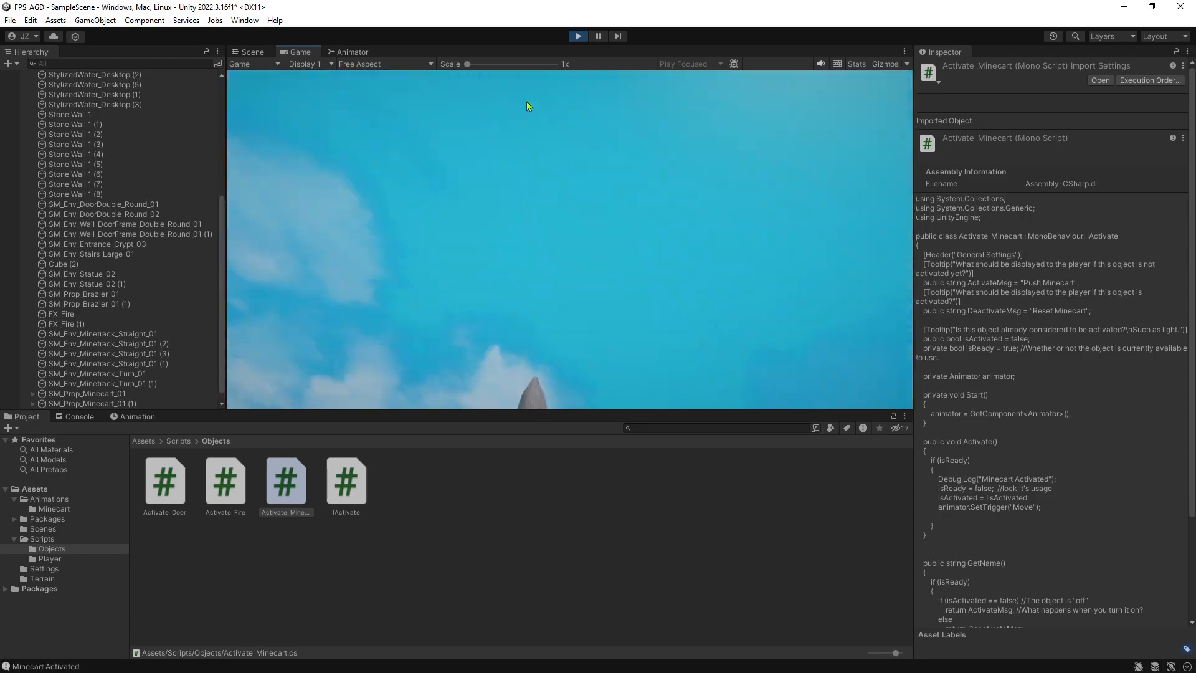
{"action": "left_click", "coordinate": [578, 36]}
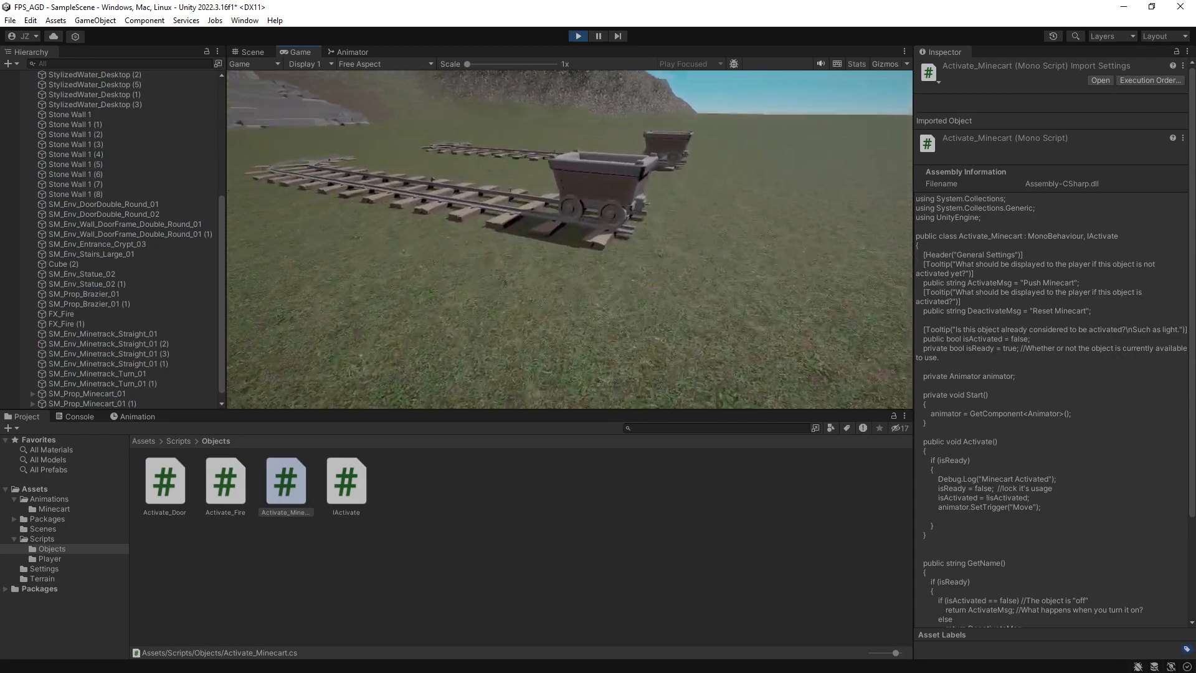
Activate the minecart in a second play test, follow it to the curved end of the track, and stop Play mode.
{"action": "key", "text": "e"}
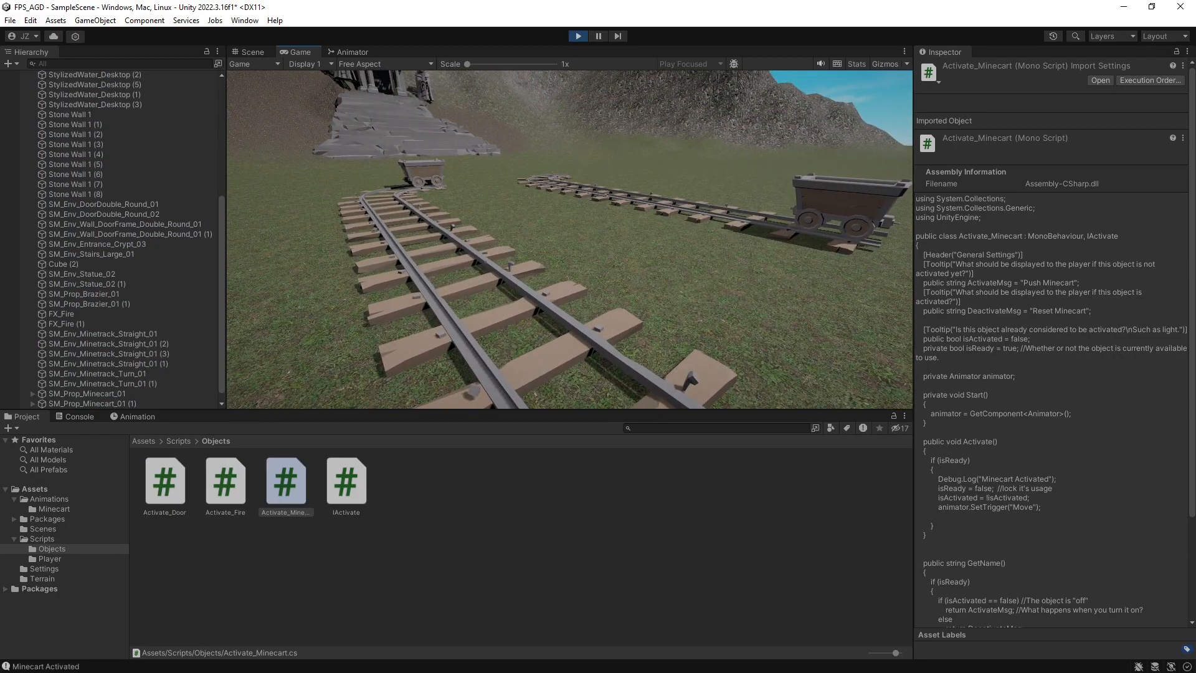
{"action": "key", "text": "w"}
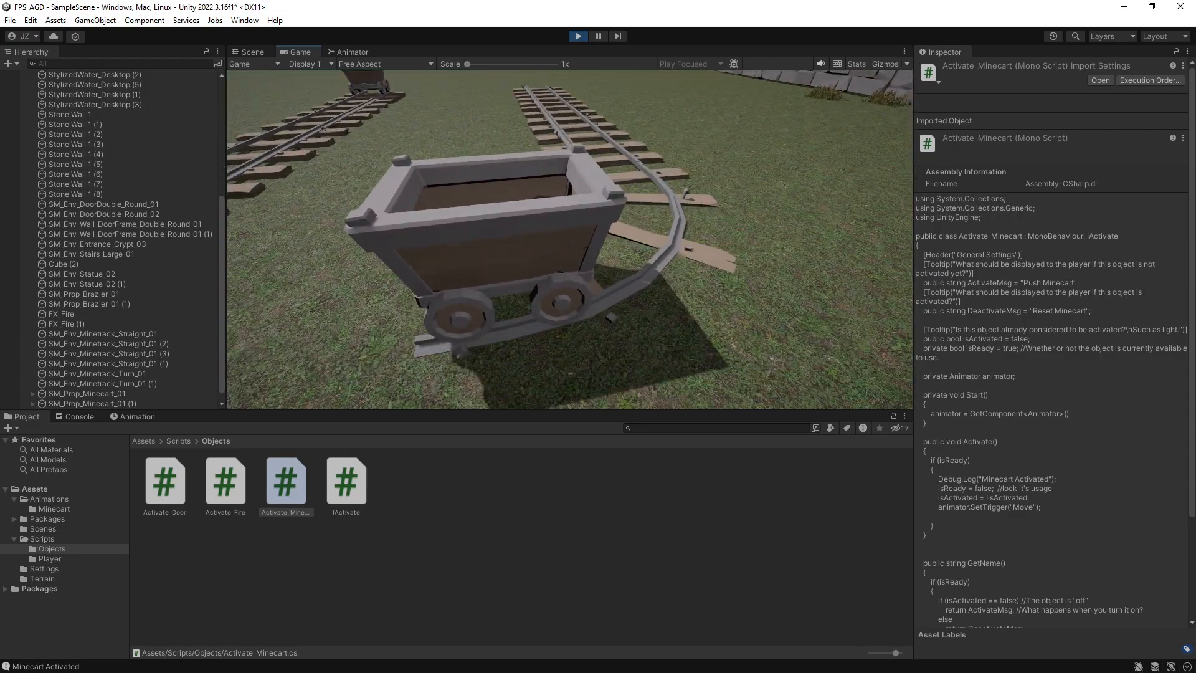
{"action": "key", "text": "w"}
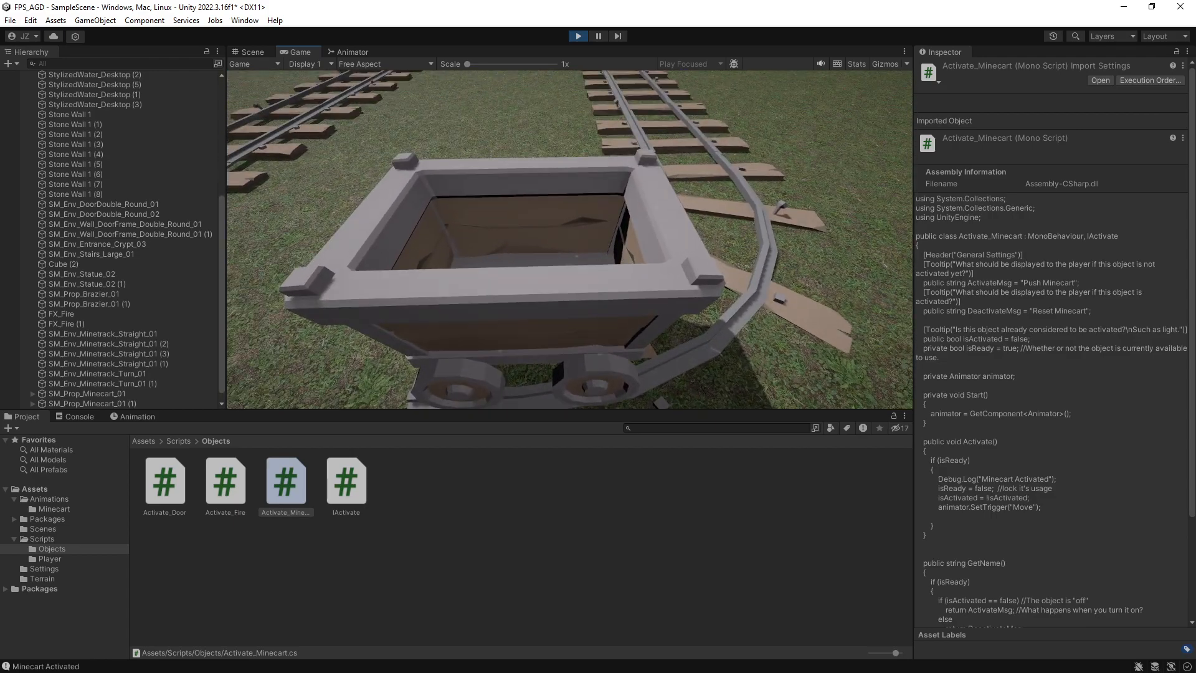
{"action": "key", "text": "s"}
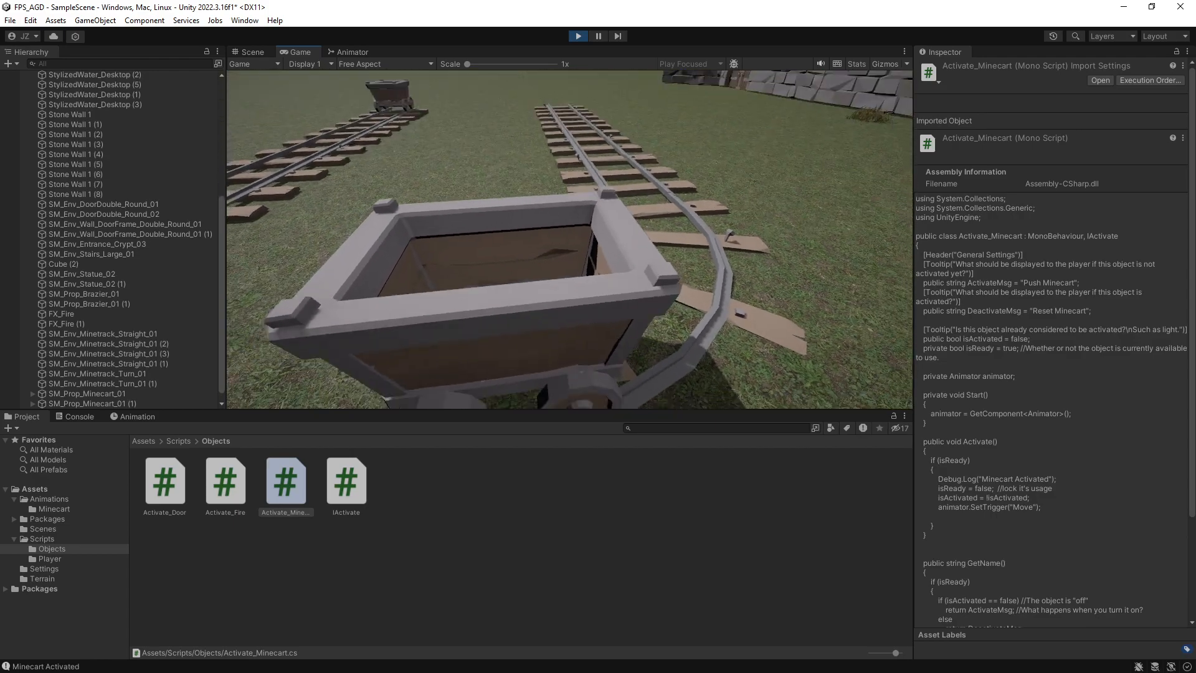
{"action": "key", "text": "Escape"}
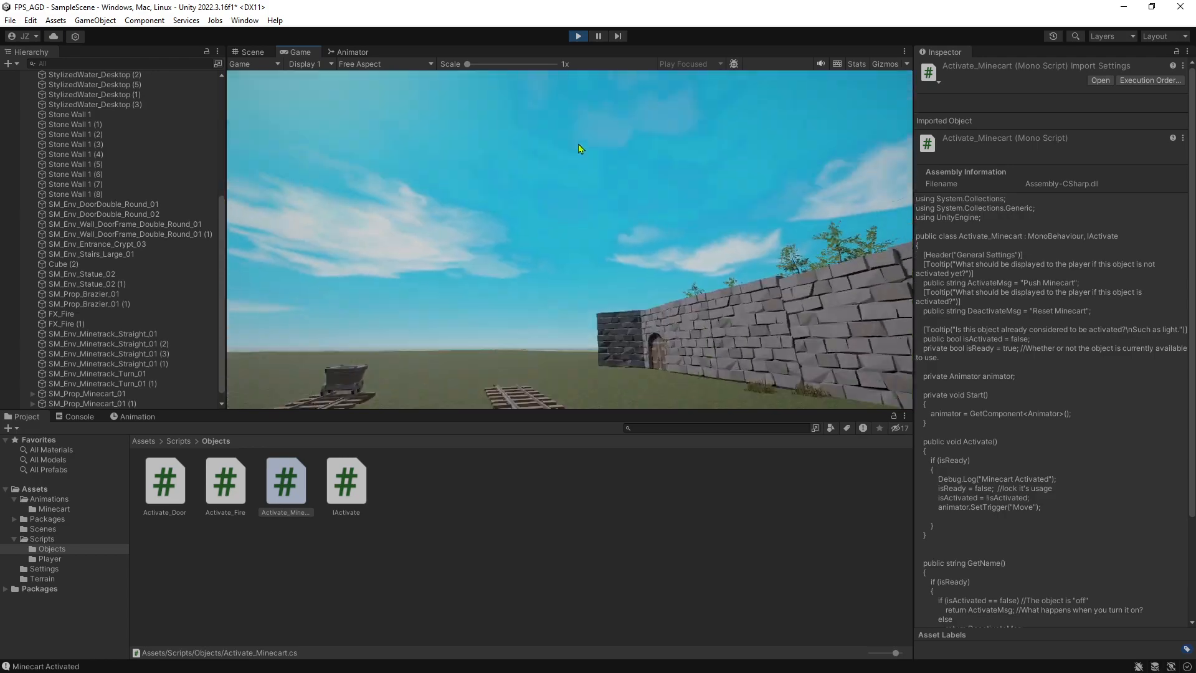
{"action": "left_click", "coordinate": [580, 39]}
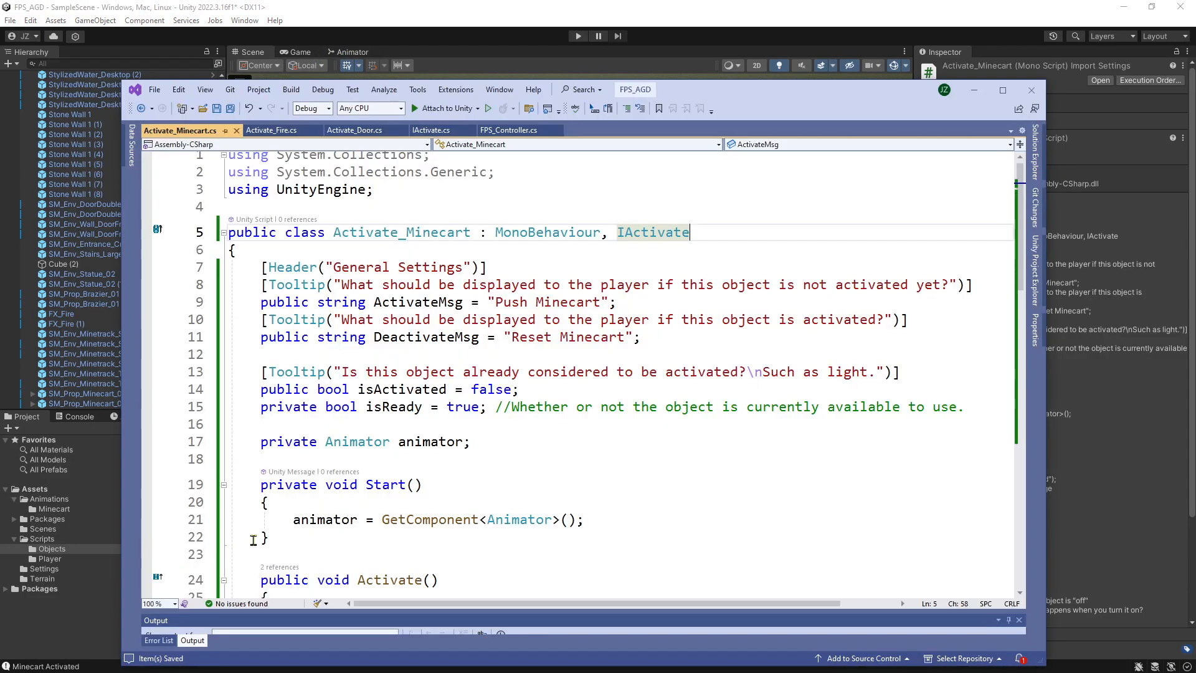
Comment out the isReady = false; line in the script's Activate() method and save the script.
{"action": "scroll", "coordinate": [351, 406], "scroll_direction": "down", "scroll_amount": 6}
{"action": "left_click", "coordinate": [318, 354]}
{"action": "type", "text": "//"}
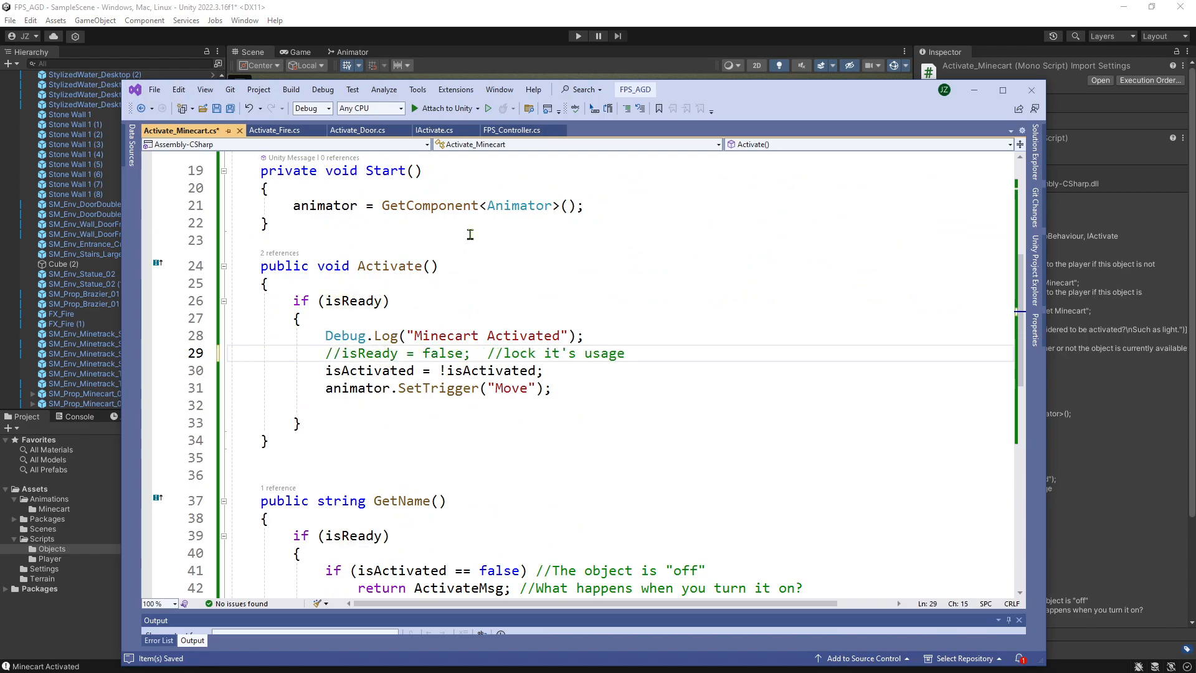
{"action": "key", "text": "ctrl+s"}
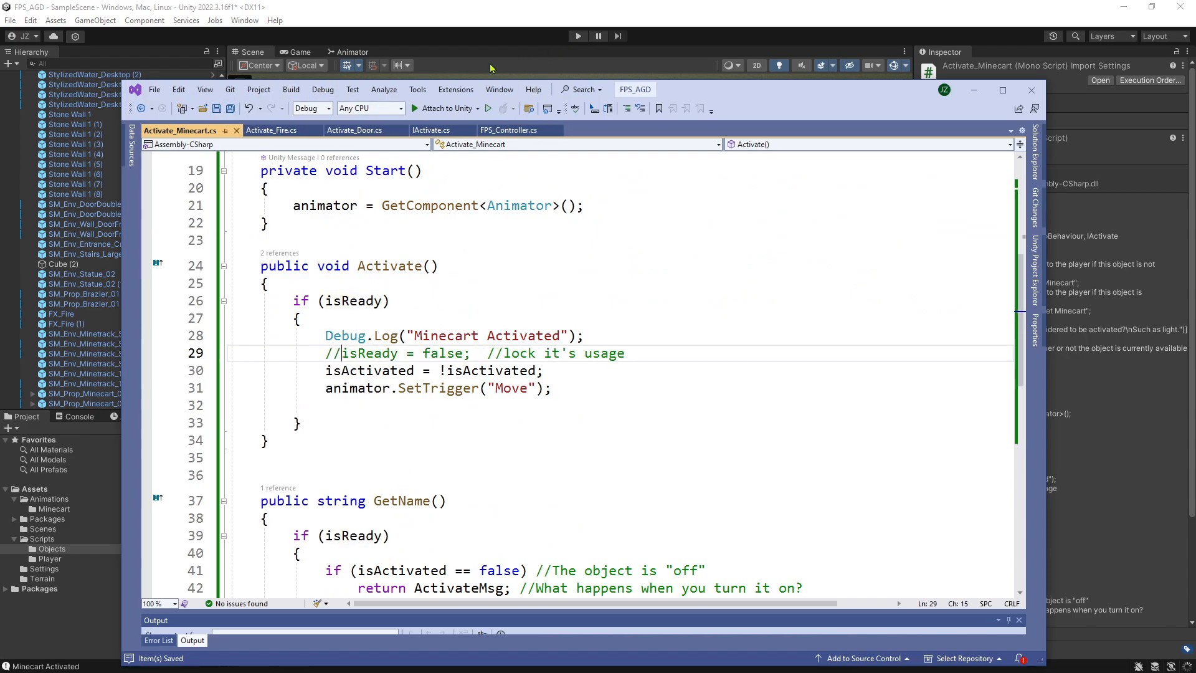
Run the game in Unity without the usage lock, activate the minecart repeatedly to test pushing and reversing, and stop Play mode.
{"action": "left_click", "coordinate": [554, 57]}
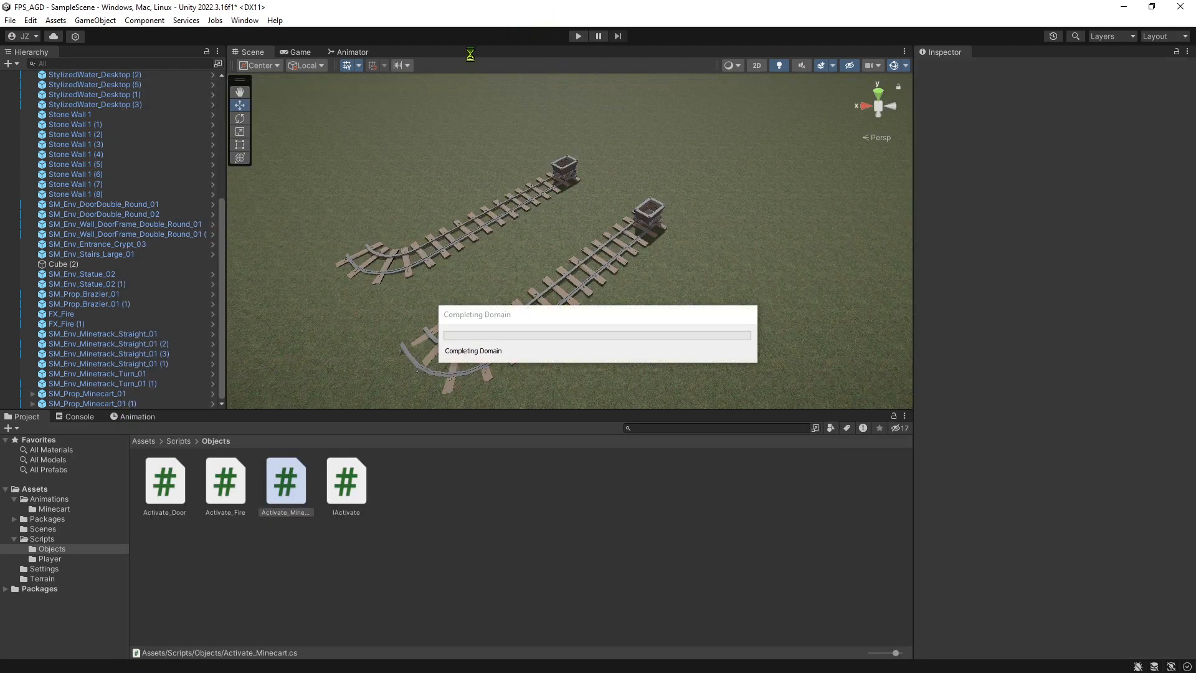
{"action": "key", "text": "w"}
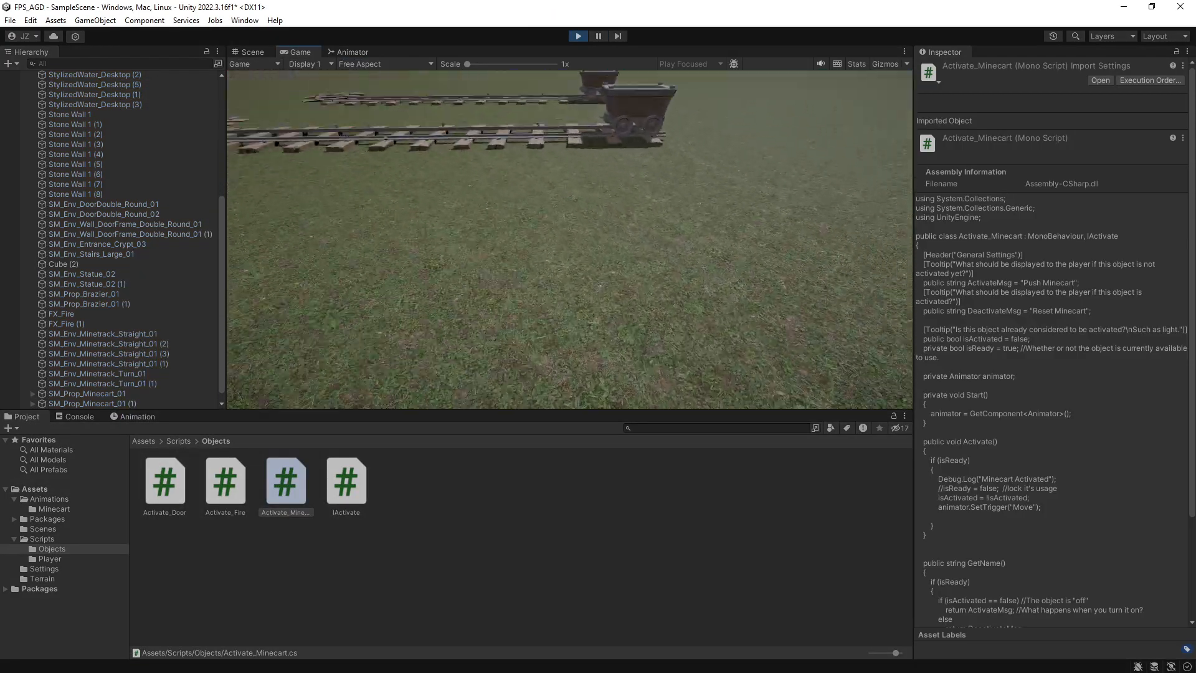
{"action": "key", "text": "e"}
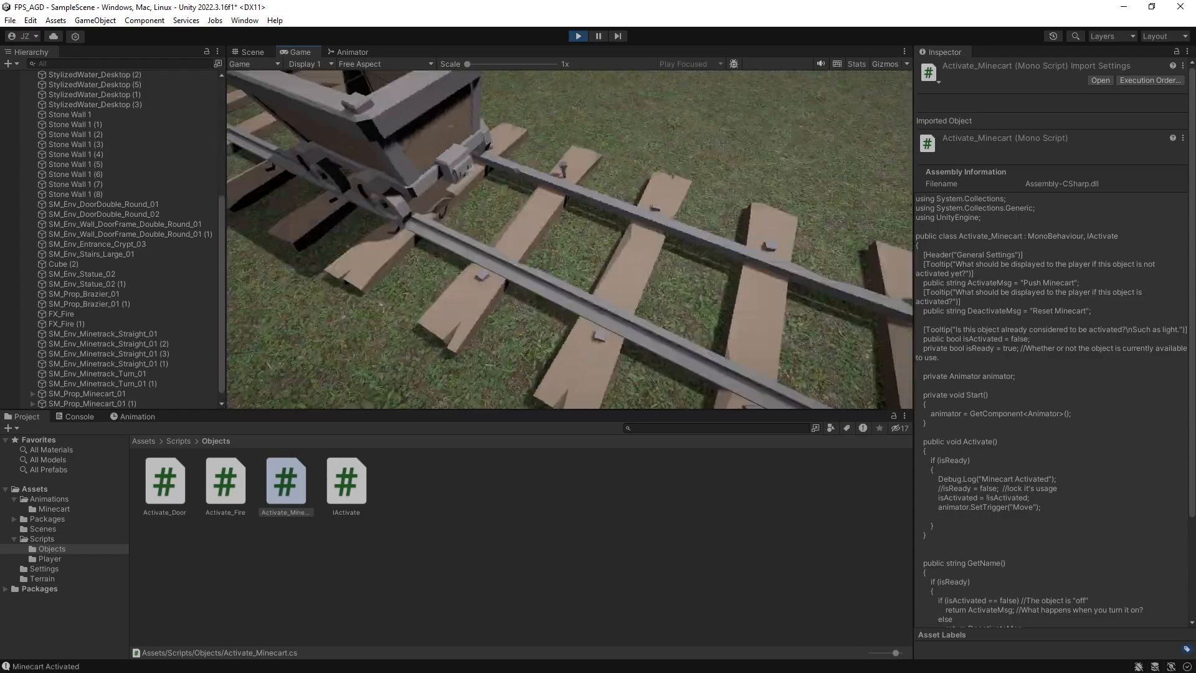
{"action": "key", "text": "w"}
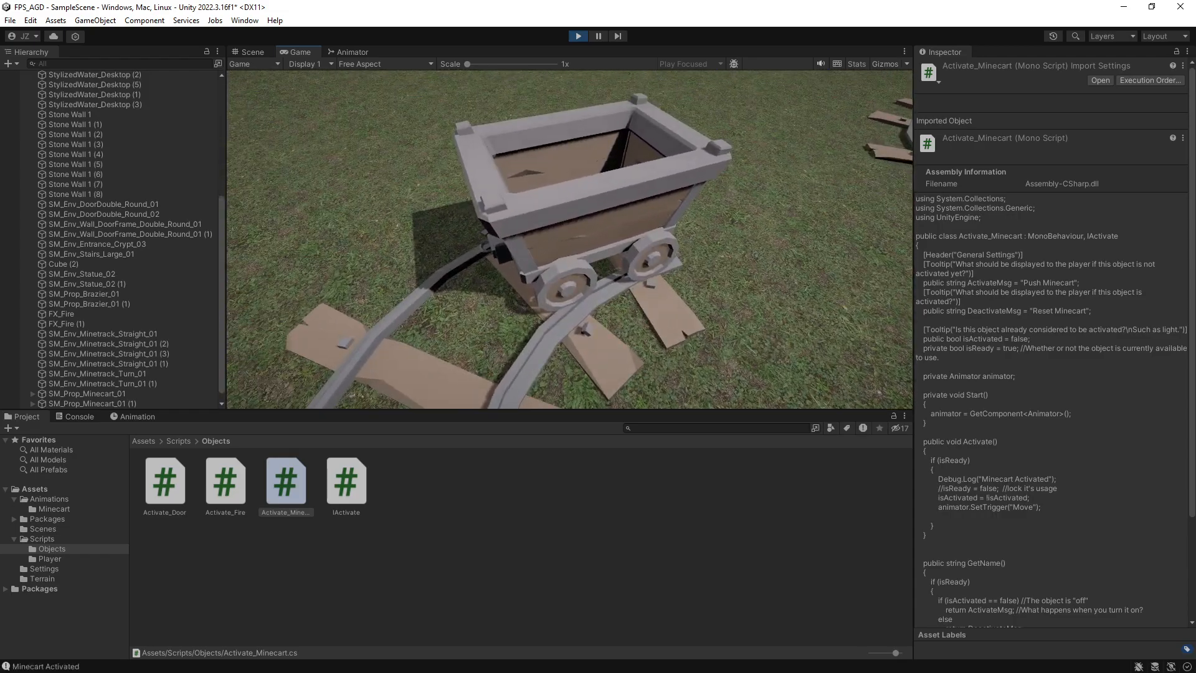
{"action": "key", "text": "w"}
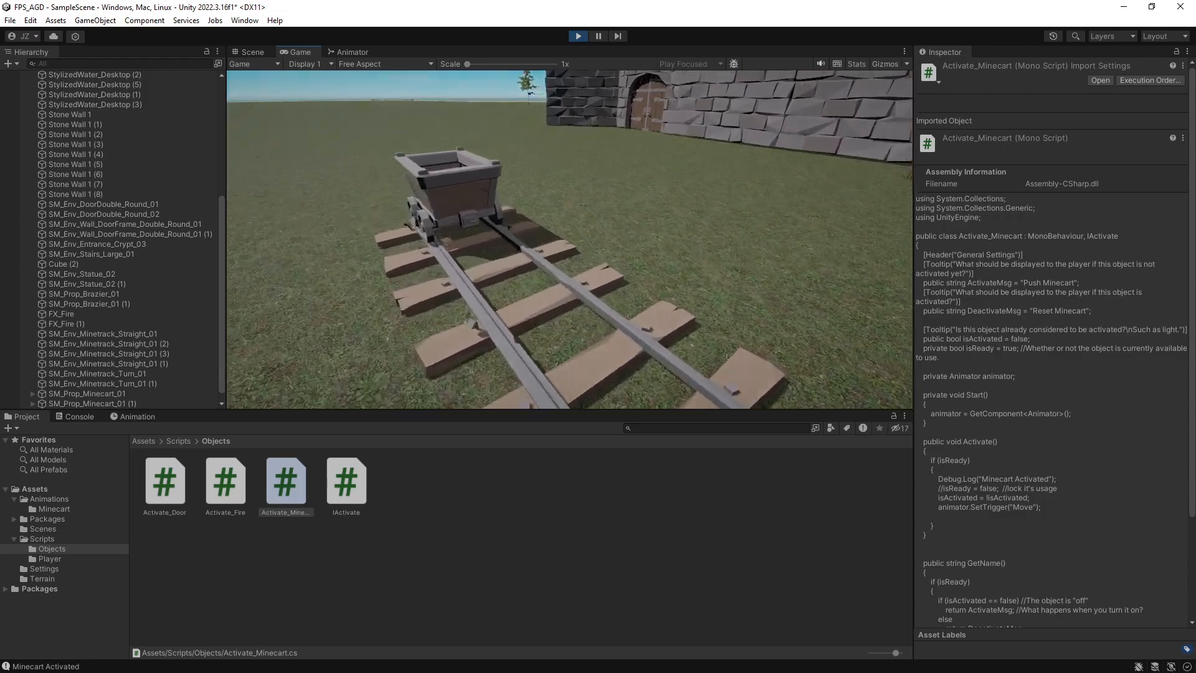
{"action": "key", "text": "w"}
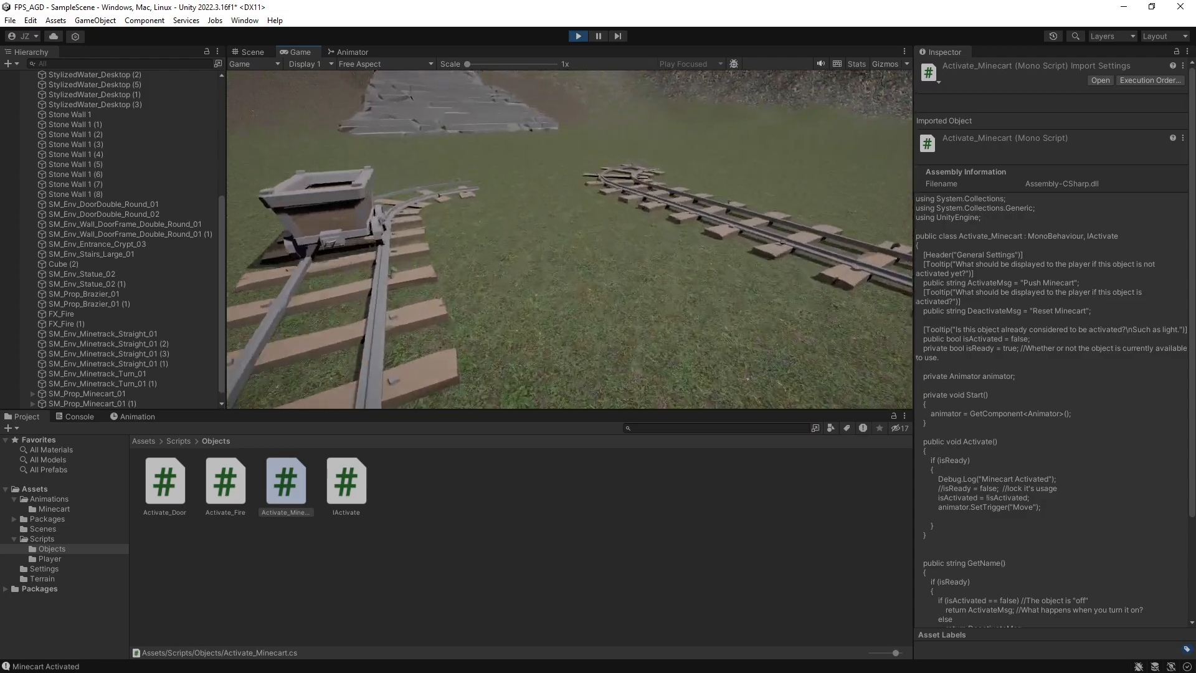
{"action": "key", "text": "w"}
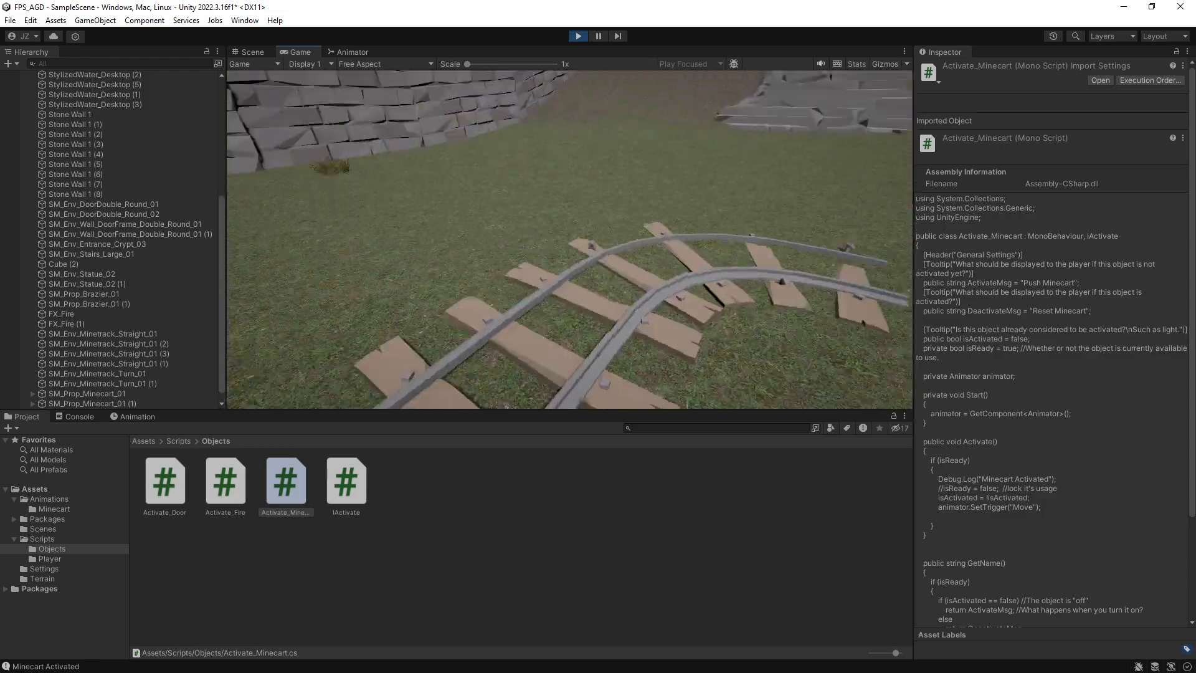
{"action": "key", "text": "w"}
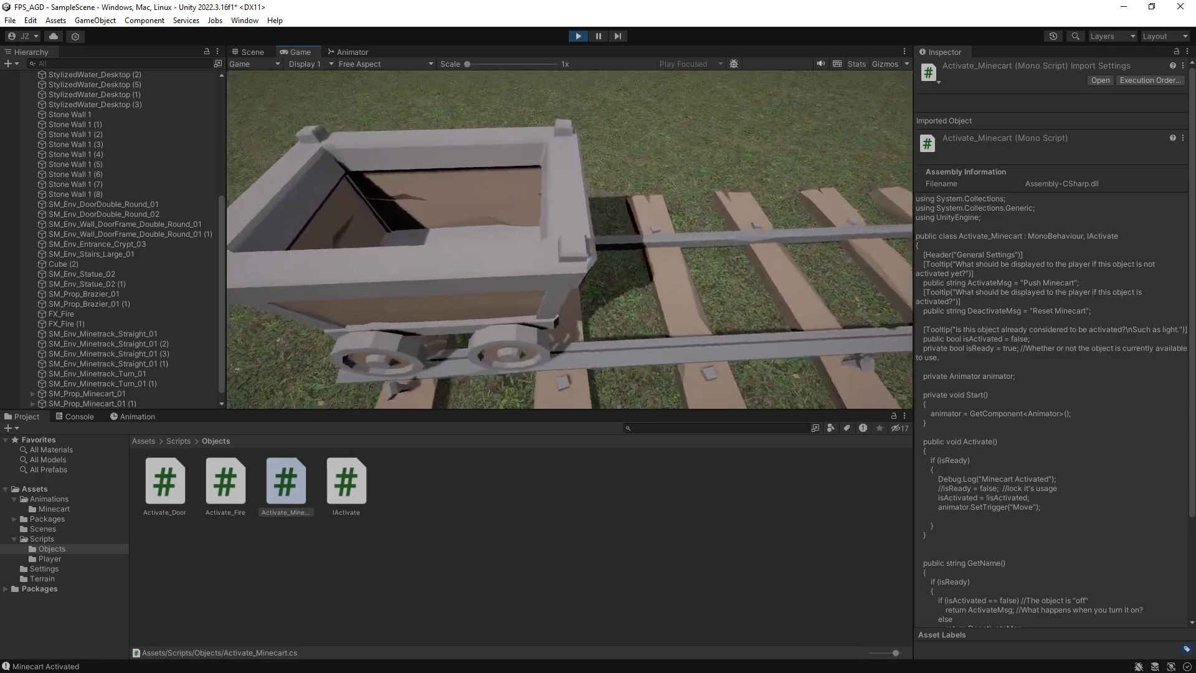
{"action": "key", "text": "w"}
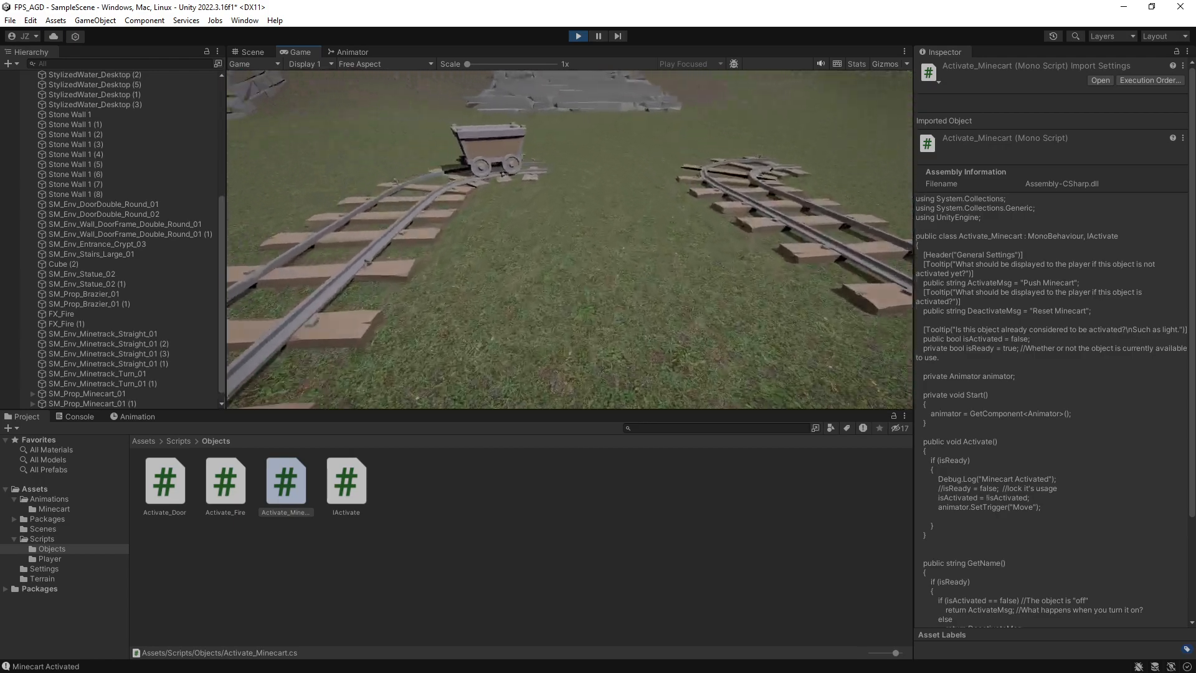
{"action": "key", "text": "s"}
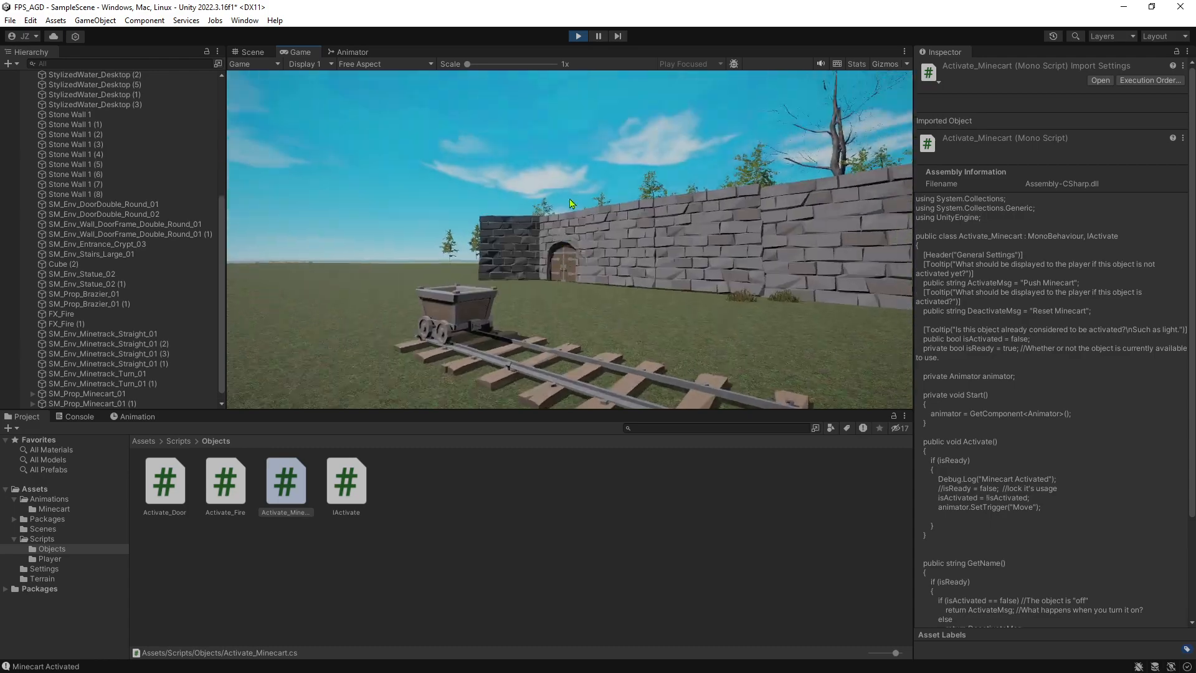
{"action": "left_click", "coordinate": [578, 36]}
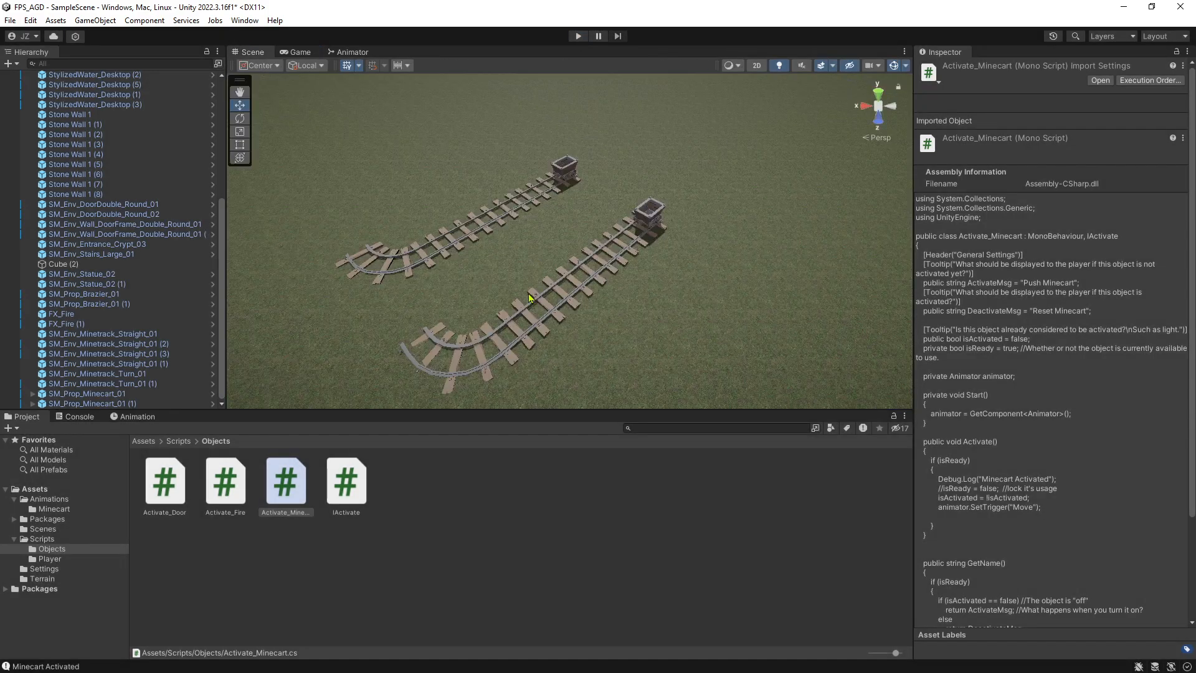
Reopen the Activate_Minecart script and uncomment the isReady = false; line in Activate().
{"action": "double_click", "coordinate": [286, 480]}
{"action": "key", "text": "BackSpace"}
{"action": "key", "text": "BackSpace"}
Add a public void ResetReady() method with an empty body below Ready() in the Activate_Minecart script.
{"action": "scroll", "coordinate": [367, 367], "scroll_direction": "down", "scroll_amount": 5}
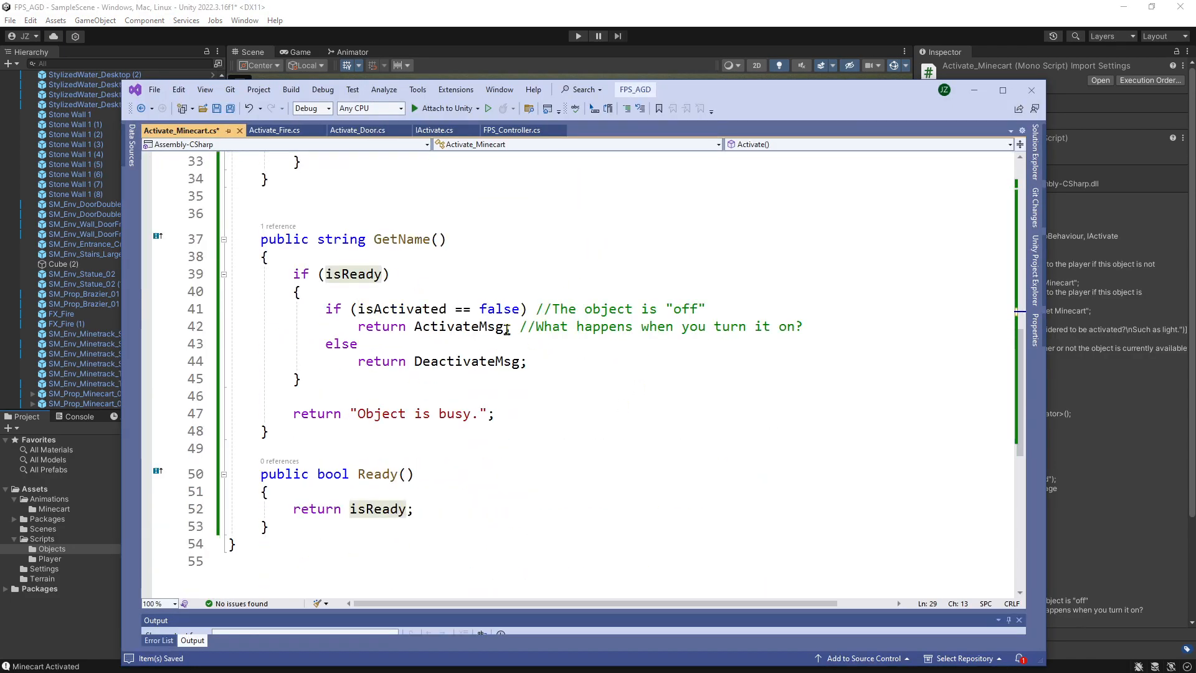
{"action": "left_click", "coordinate": [397, 431]}
{"action": "key", "text": "Down"}
{"action": "key", "text": "Down"}
{"action": "key", "text": "Down"}
{"action": "key", "text": "Down"}
{"action": "key", "text": "Down"}
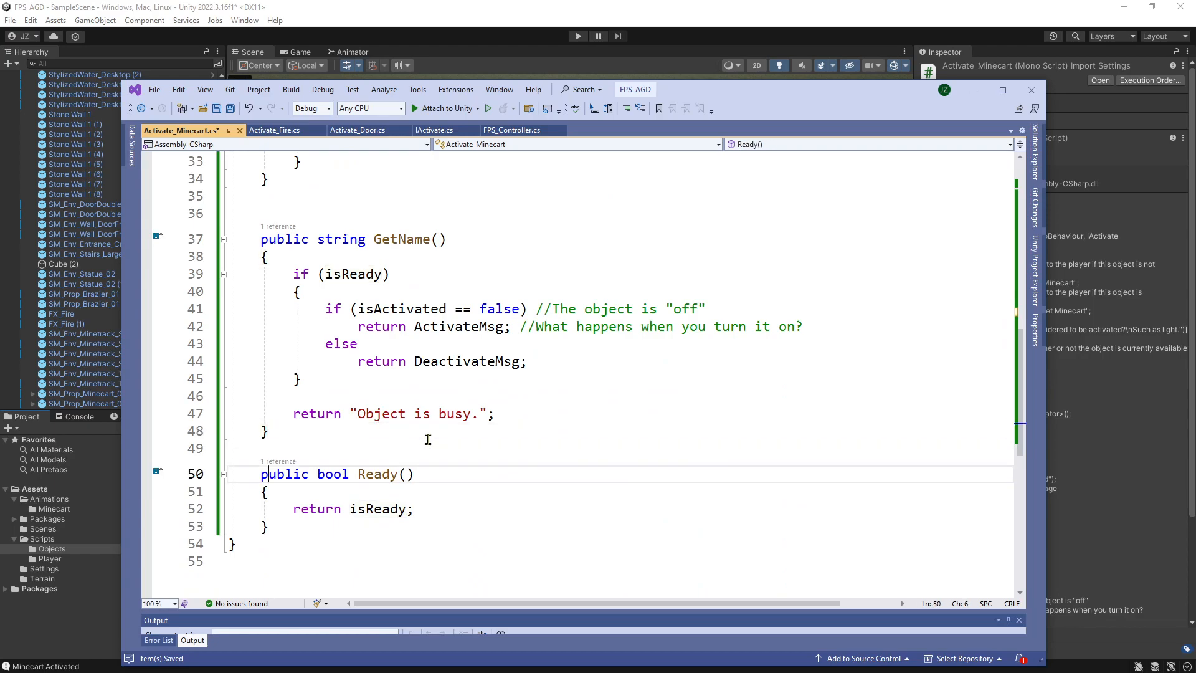
{"action": "key", "text": "Return"}
{"action": "key", "text": "Return"}
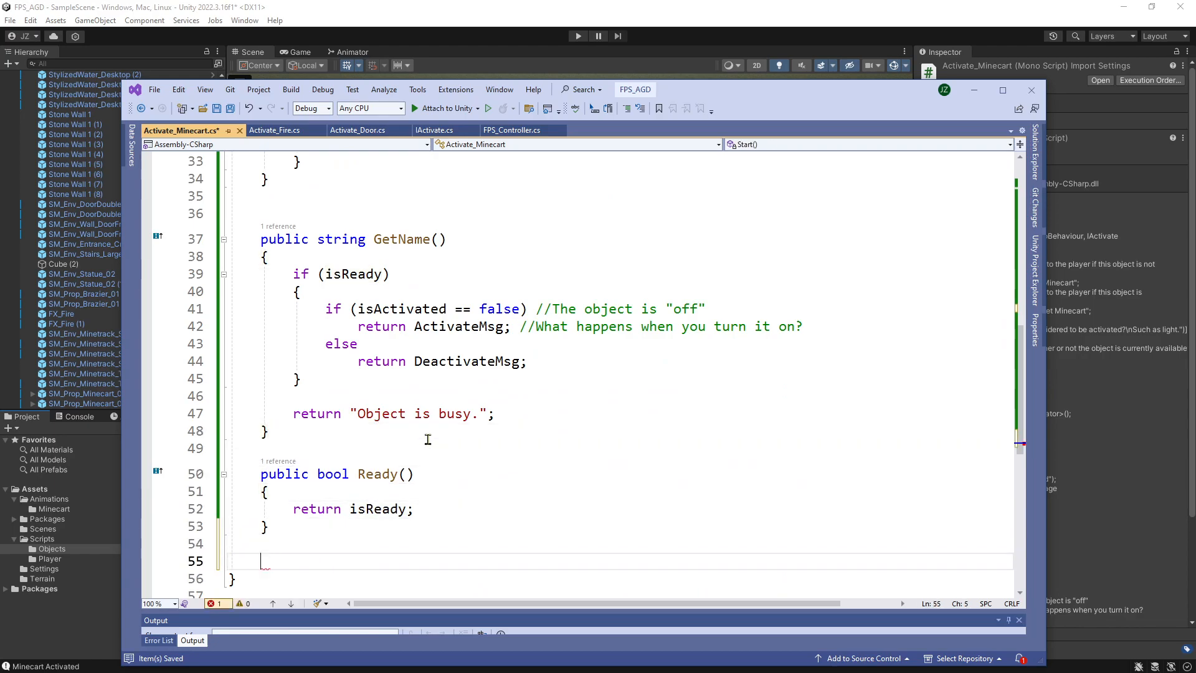
{"action": "type", "text": "public "}
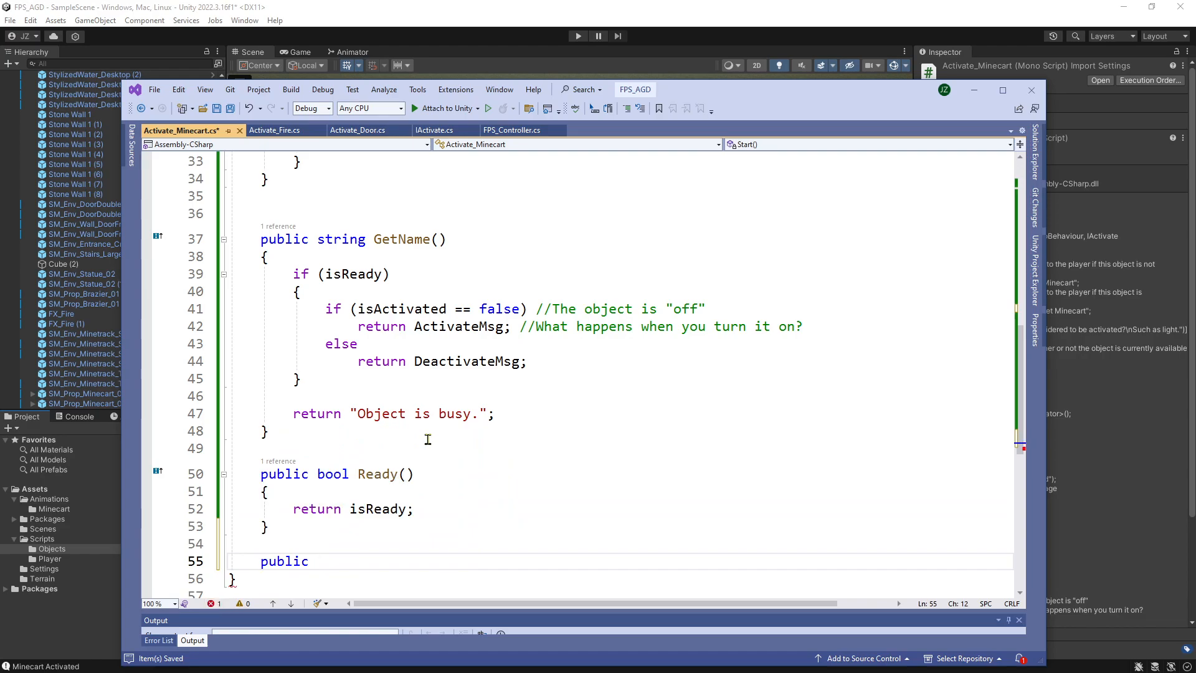
{"action": "type", "text": "void Re"}
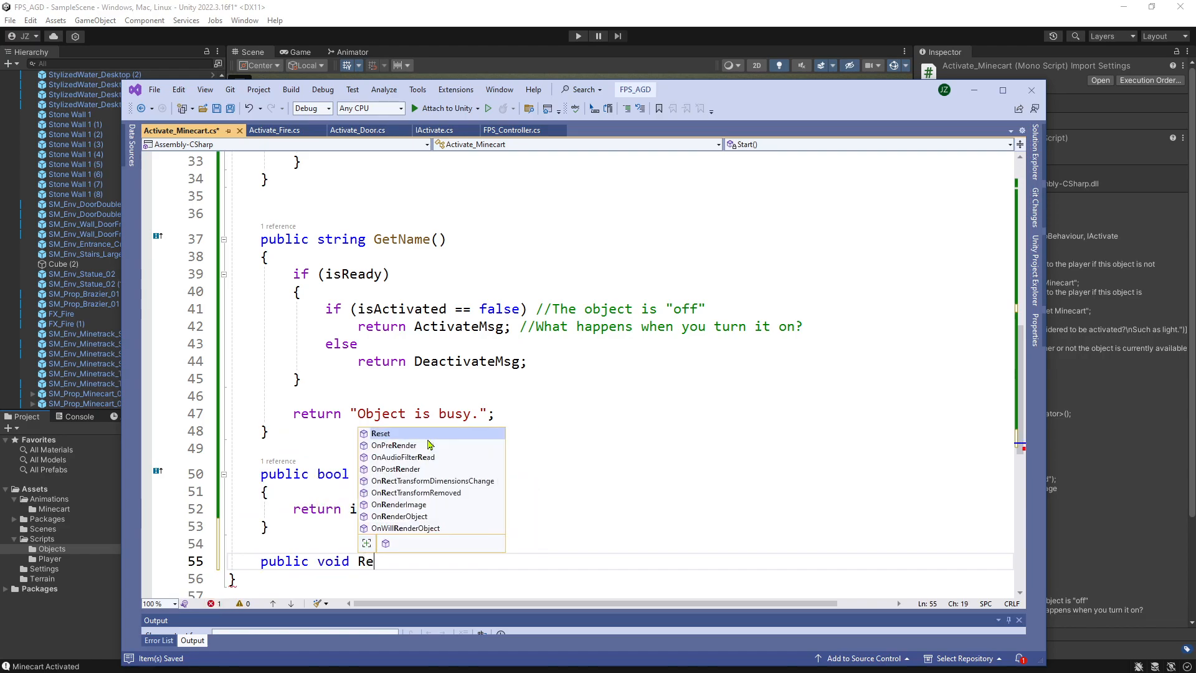
{"action": "type", "text": "setReady"}
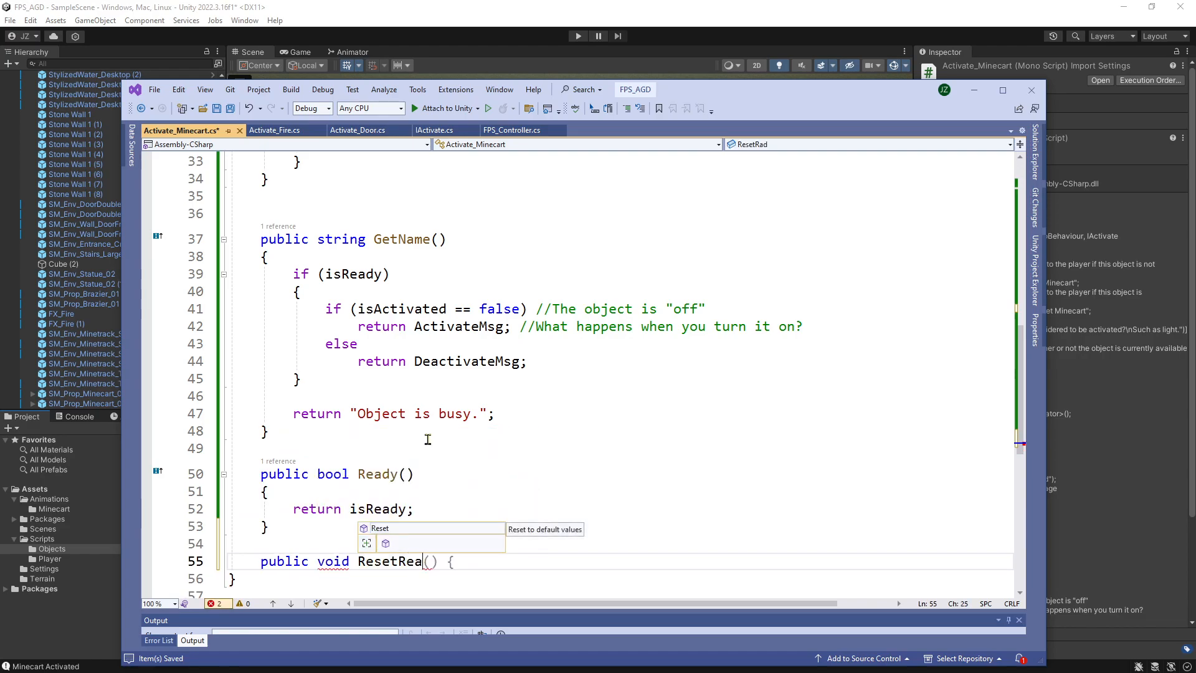
{"action": "type", "text": "()"}
{"action": "key", "text": "Return"}
{"action": "type", "text": "{"}
{"action": "key", "text": "Return"}
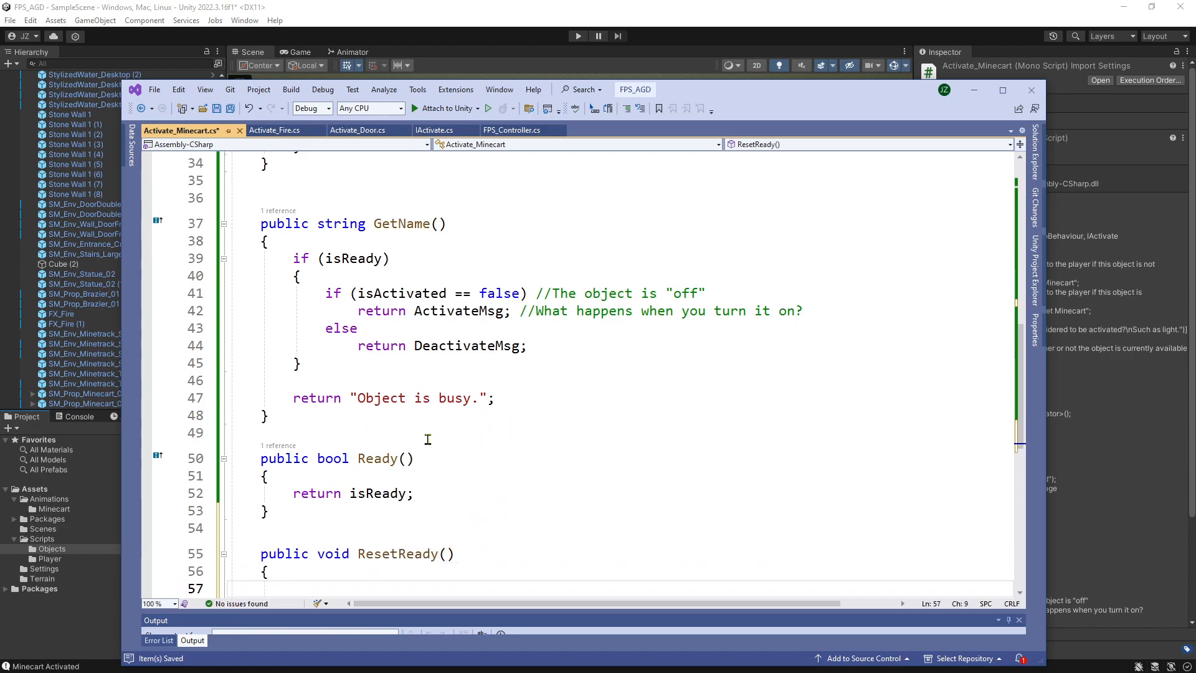
Make ResetReady() contain the line isReady = true; and save the script.
{"action": "scroll", "coordinate": [428, 439], "scroll_direction": "down", "scroll_amount": 2}
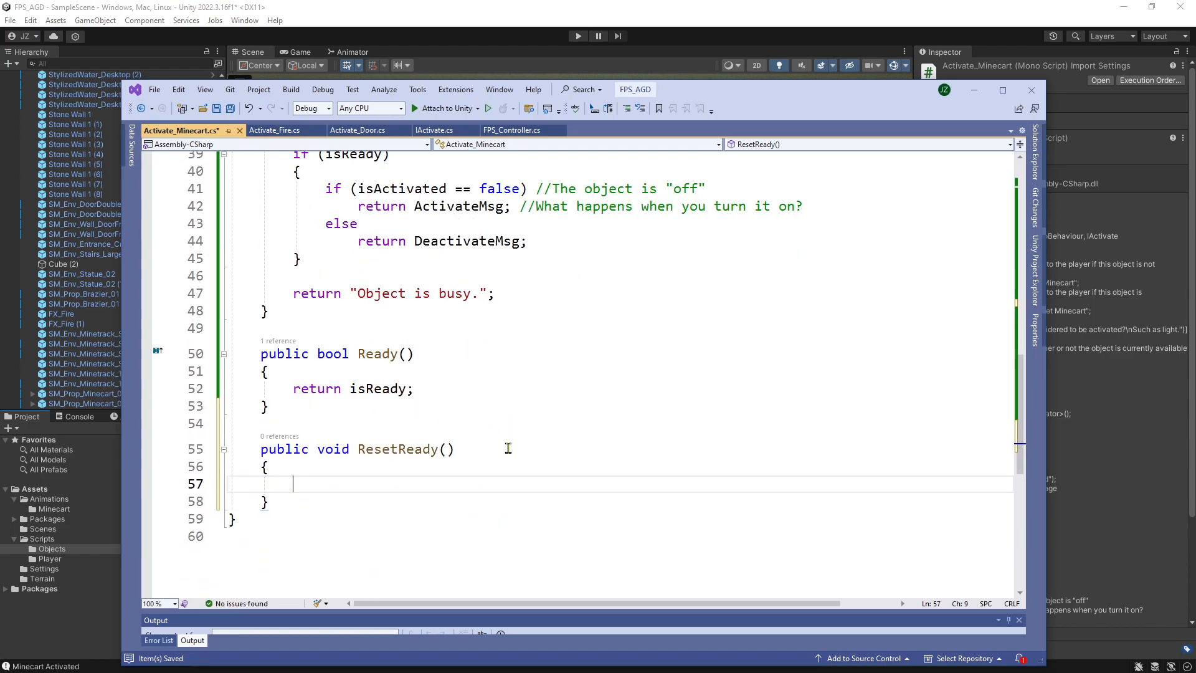
{"action": "type", "text": "isReady = true;"}
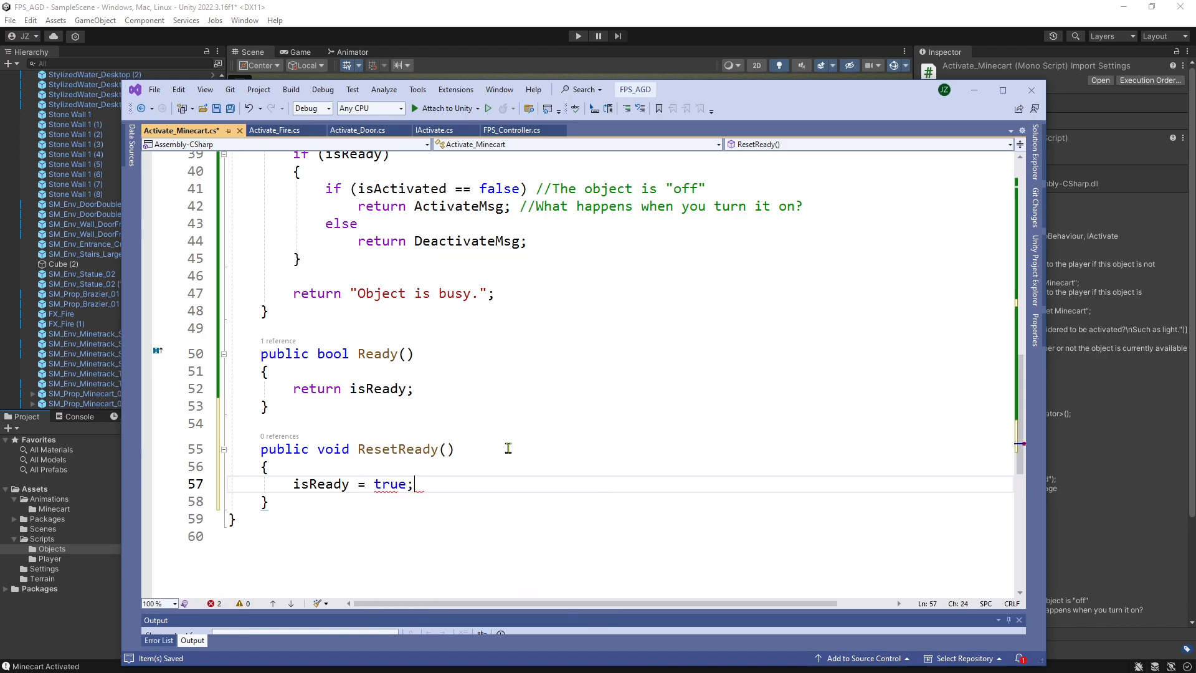
{"action": "left_click", "coordinate": [216, 110]}
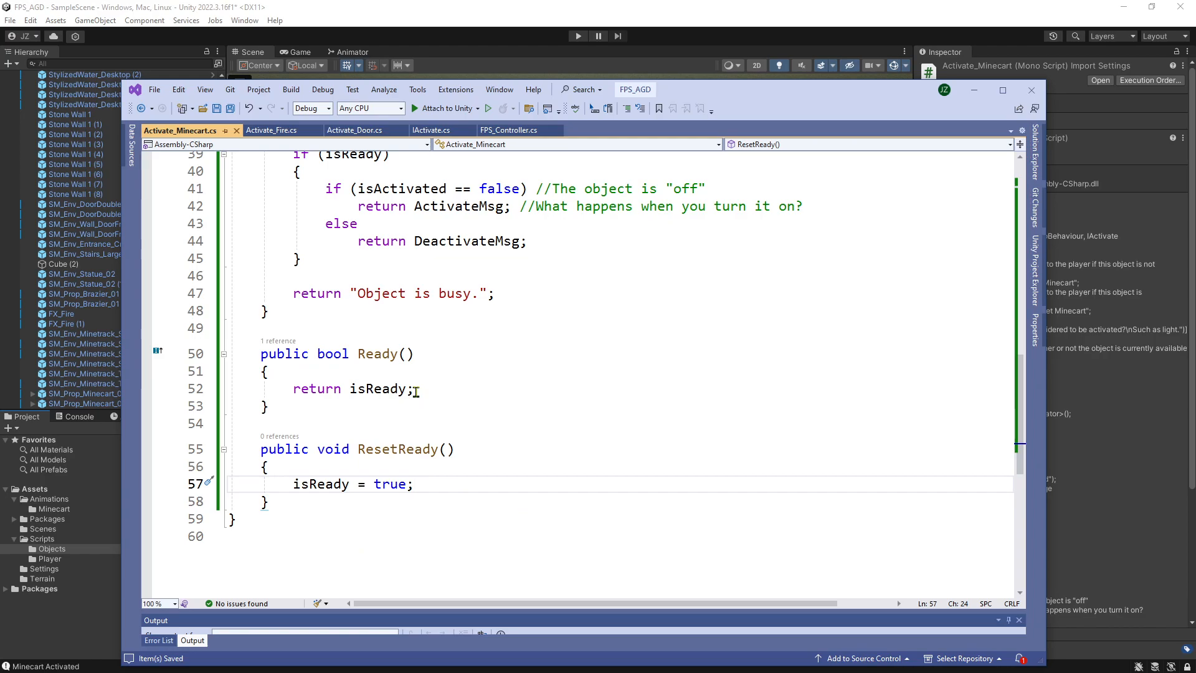
Comment out the Debug.Log("Minecart Activated"); line in Activate() and save the script.
{"action": "scroll", "coordinate": [495, 337], "scroll_direction": "up", "scroll_amount": 6}
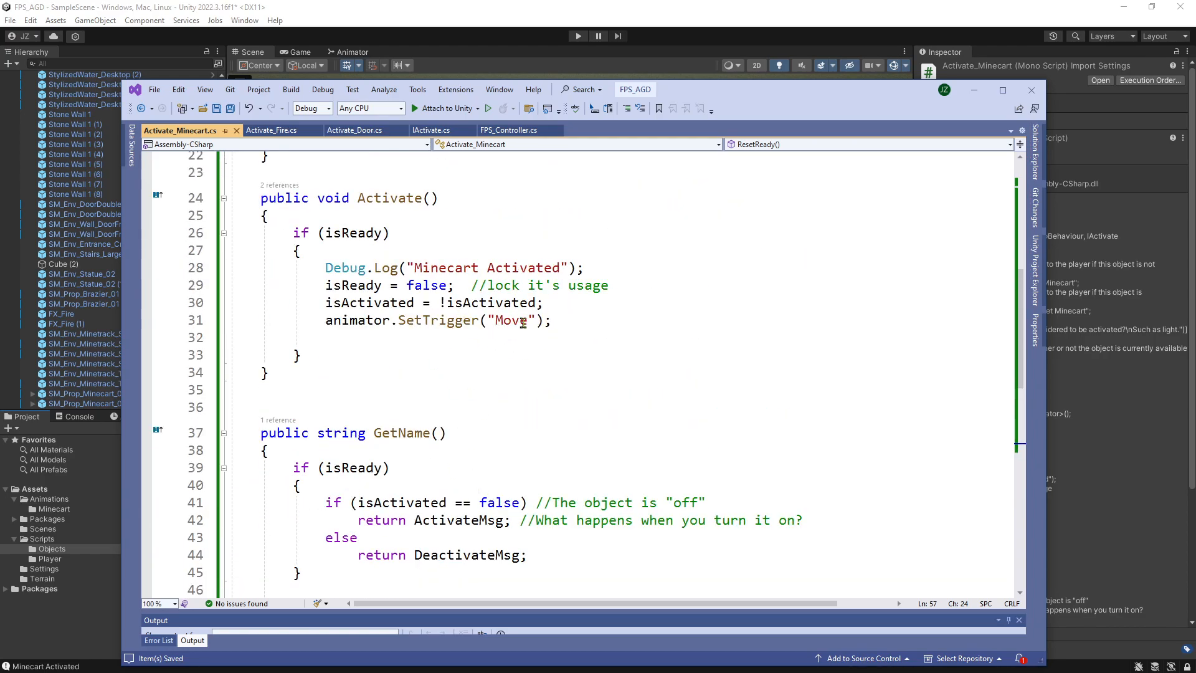
{"action": "left_click", "coordinate": [324, 269]}
{"action": "type", "text": "//"}
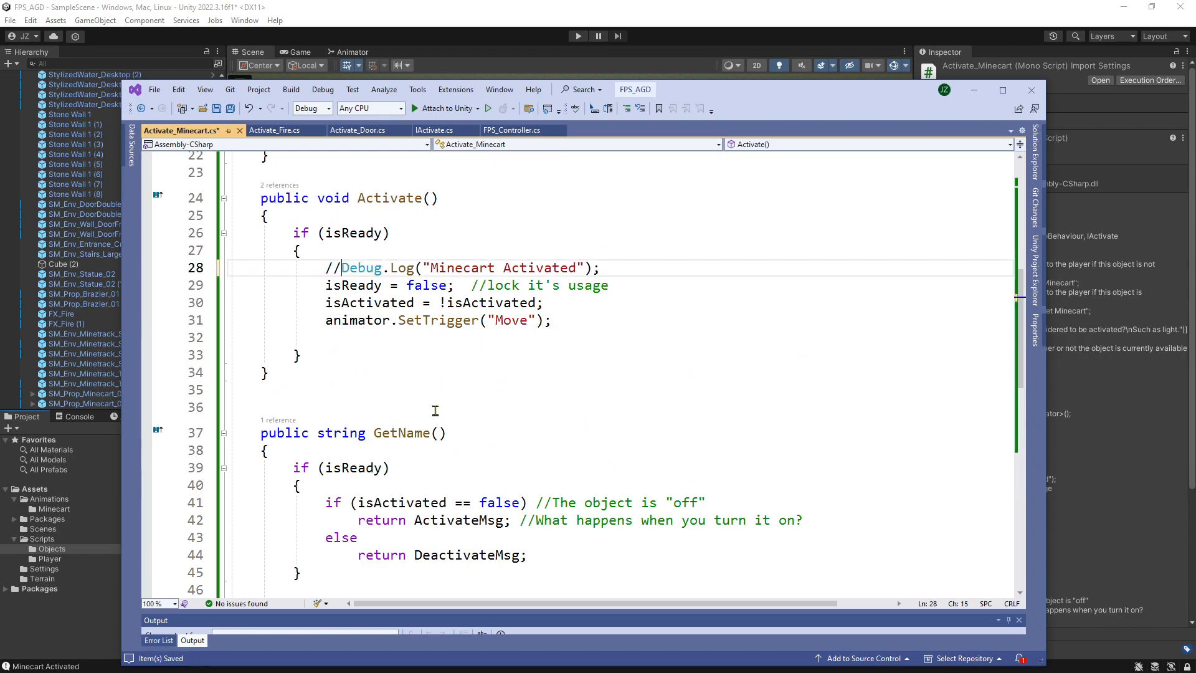
{"action": "key", "text": "ctrl+s"}
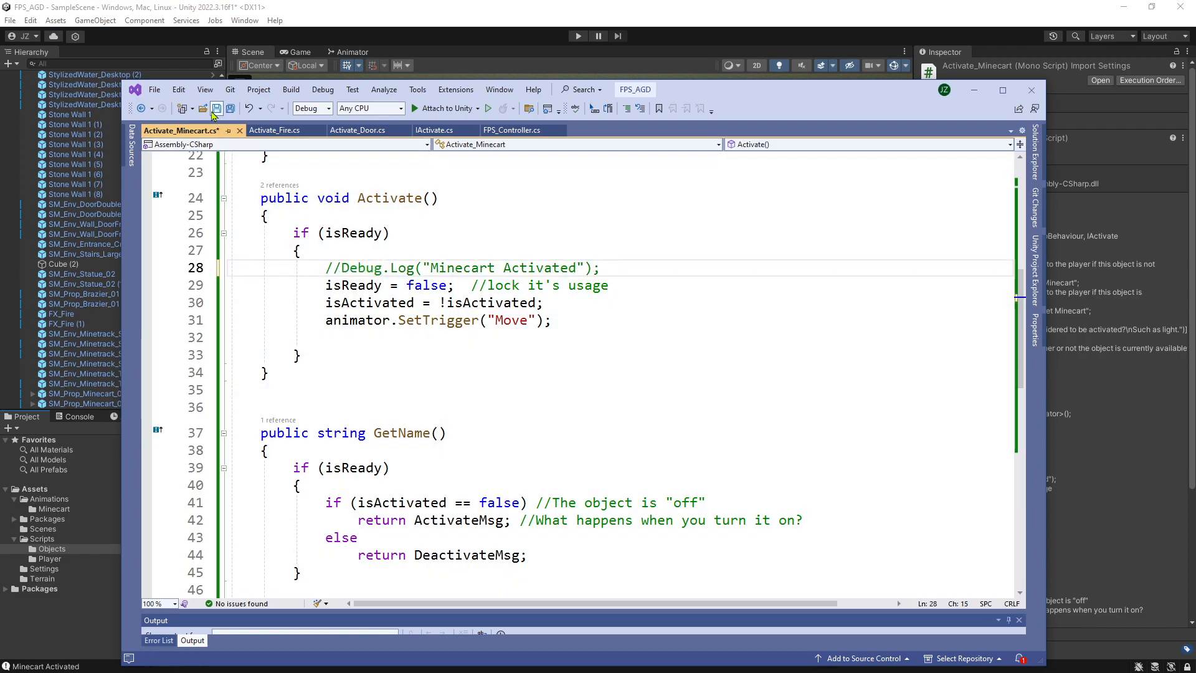
{"action": "scroll", "coordinate": [369, 325], "scroll_direction": "down", "scroll_amount": 5}
Switch to Unity and open the Minecart_Push clip from the Animations/Minecart folder in the animation editor.
{"action": "left_click", "coordinate": [76, 601]}
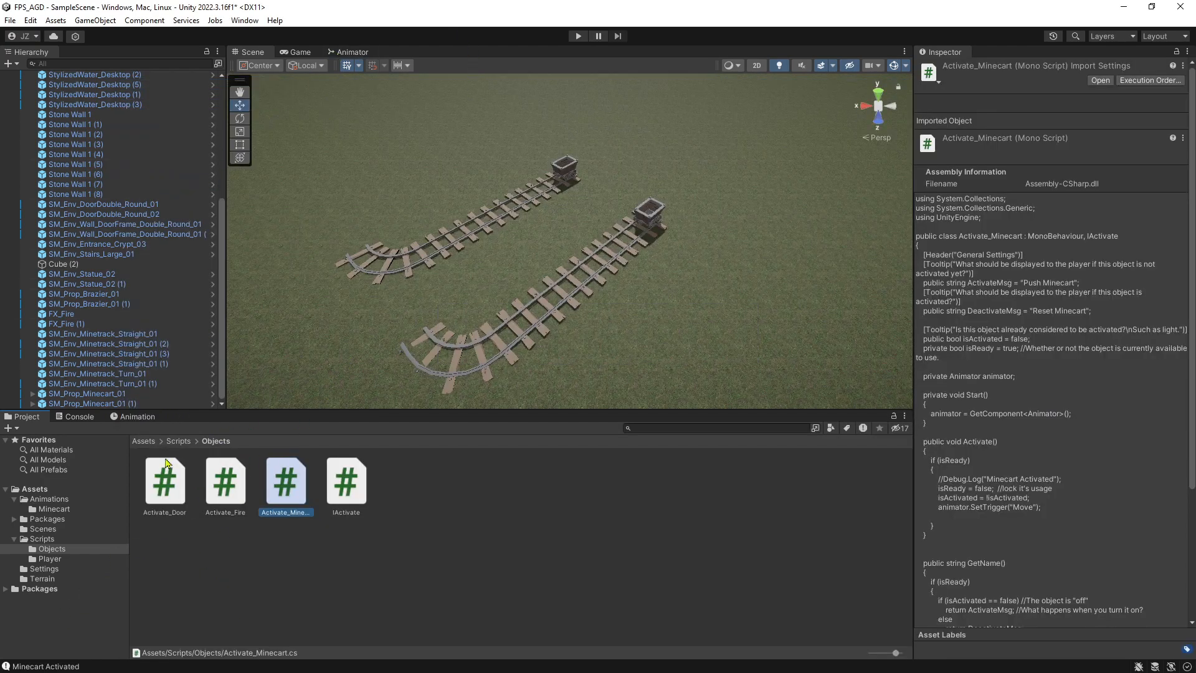
{"action": "left_click", "coordinate": [137, 417]}
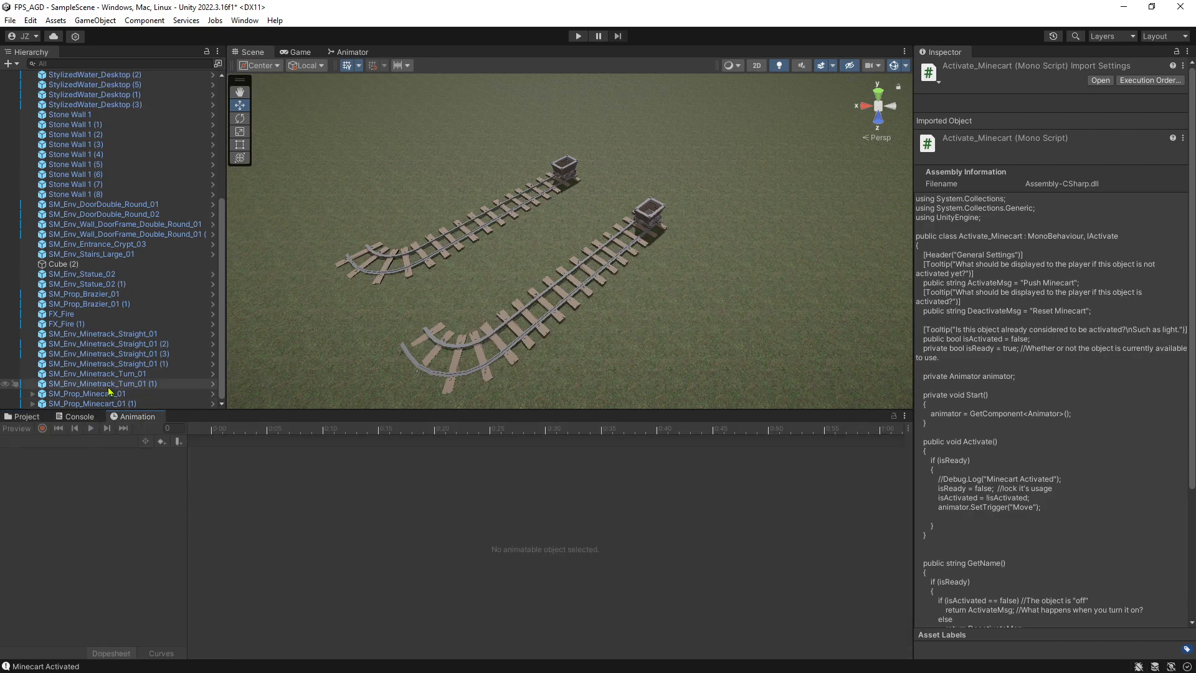
{"action": "left_click", "coordinate": [26, 417]}
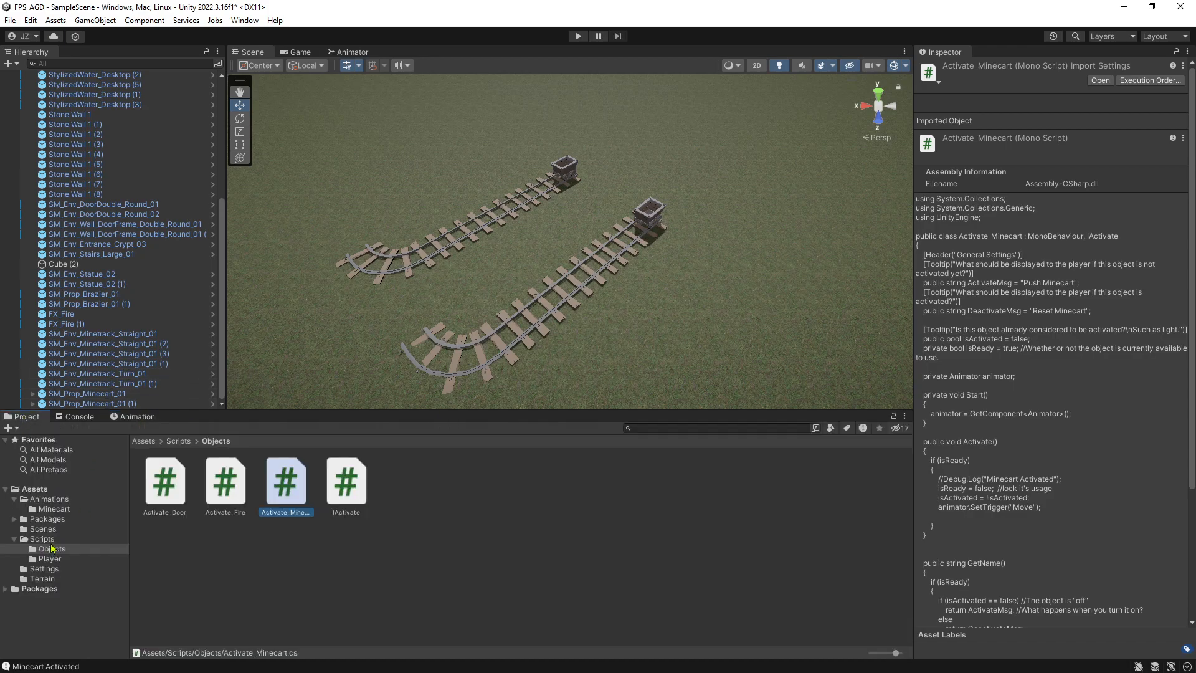
{"action": "left_click", "coordinate": [81, 509]}
{"action": "left_click", "coordinate": [171, 489]}
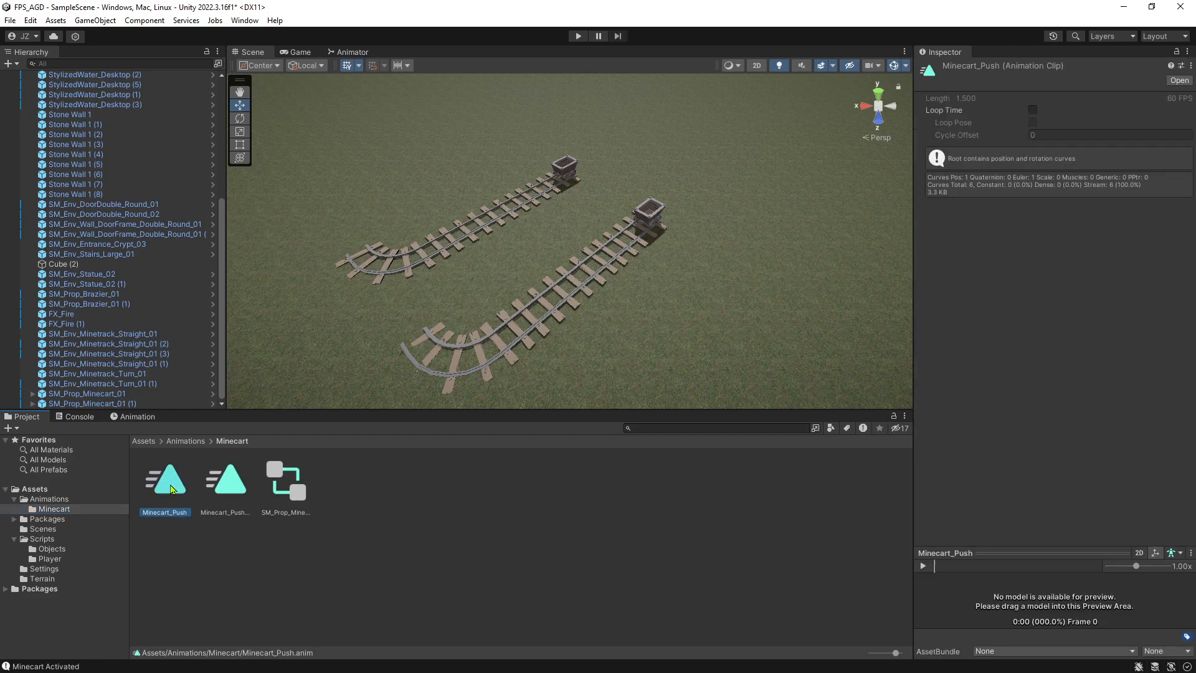
{"action": "left_click", "coordinate": [134, 416]}
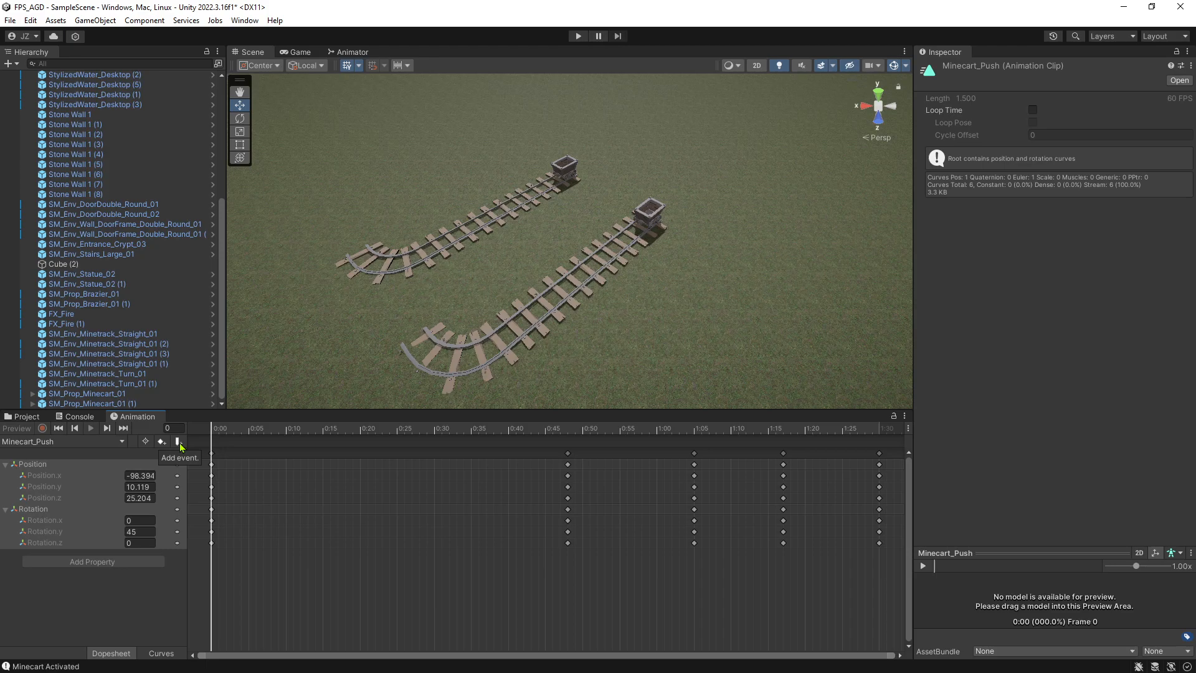
Add an animation event at frame 90, on the last keyframe of Minecart_Push, and select it.
{"action": "left_click", "coordinate": [879, 429]}
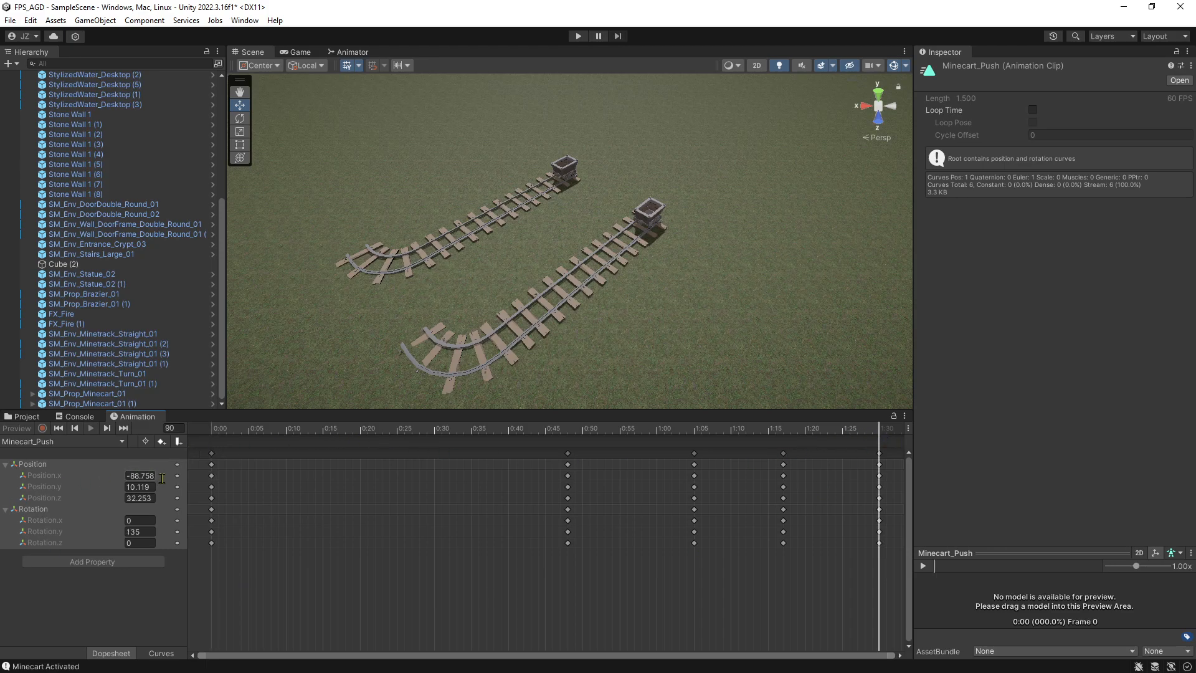
{"action": "left_click", "coordinate": [179, 442]}
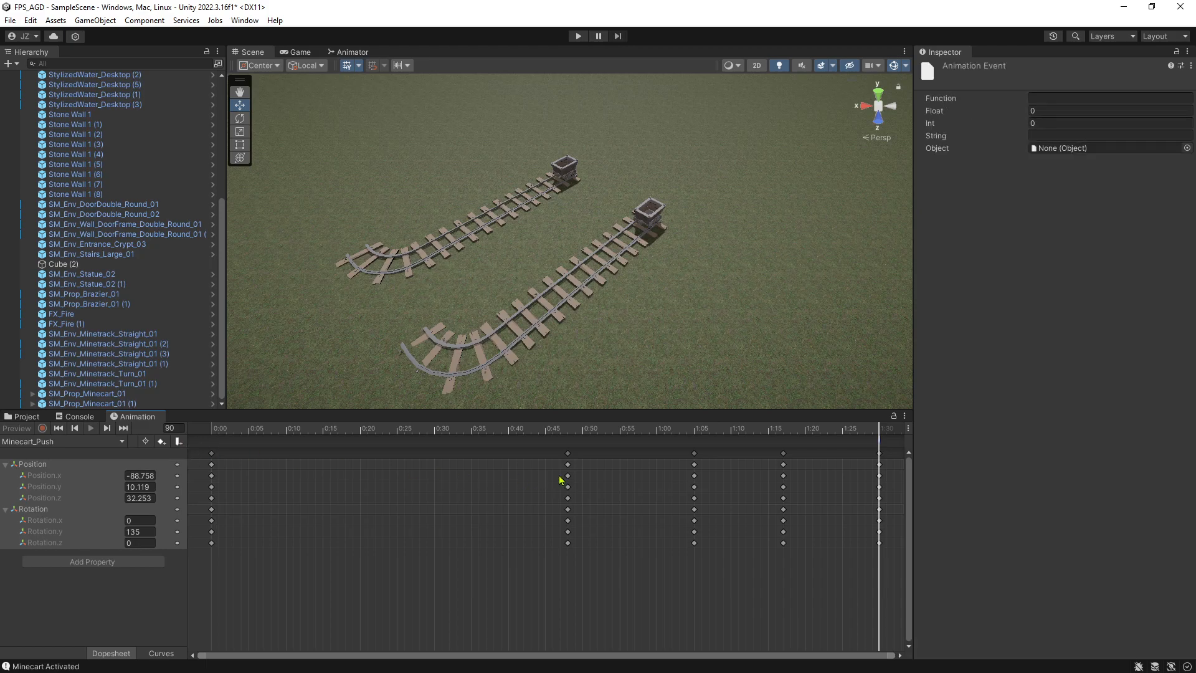
{"action": "left_click", "coordinate": [829, 500]}
{"action": "left_click", "coordinate": [868, 430]}
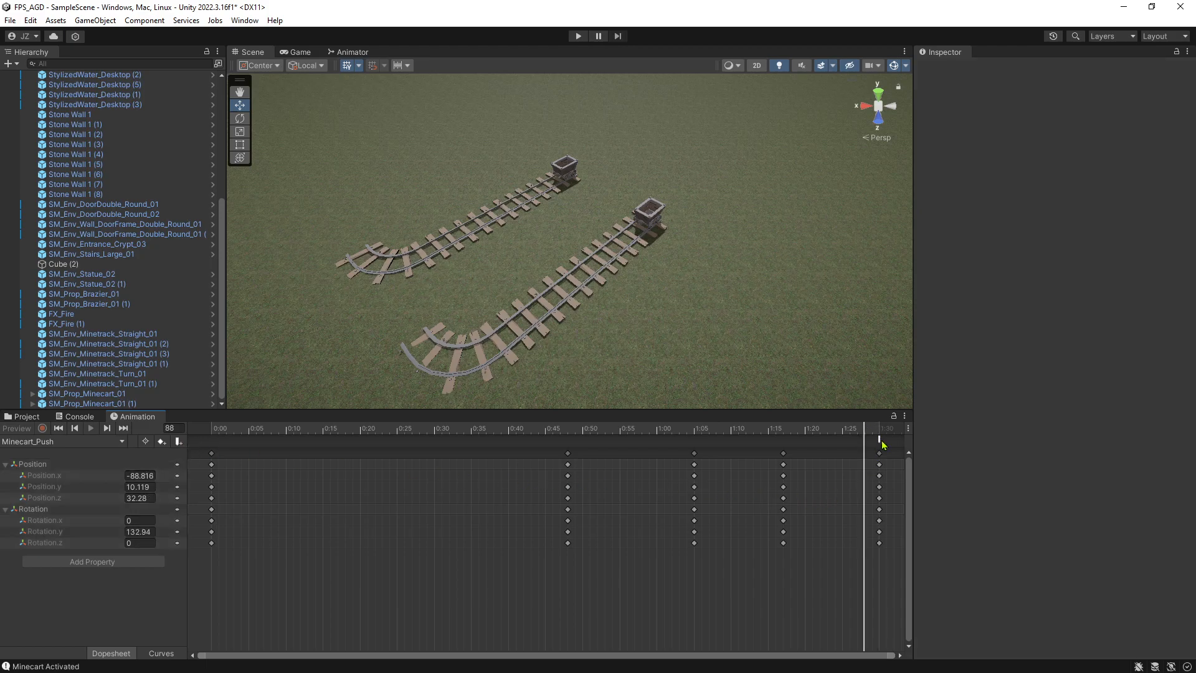
{"action": "left_click", "coordinate": [880, 440]}
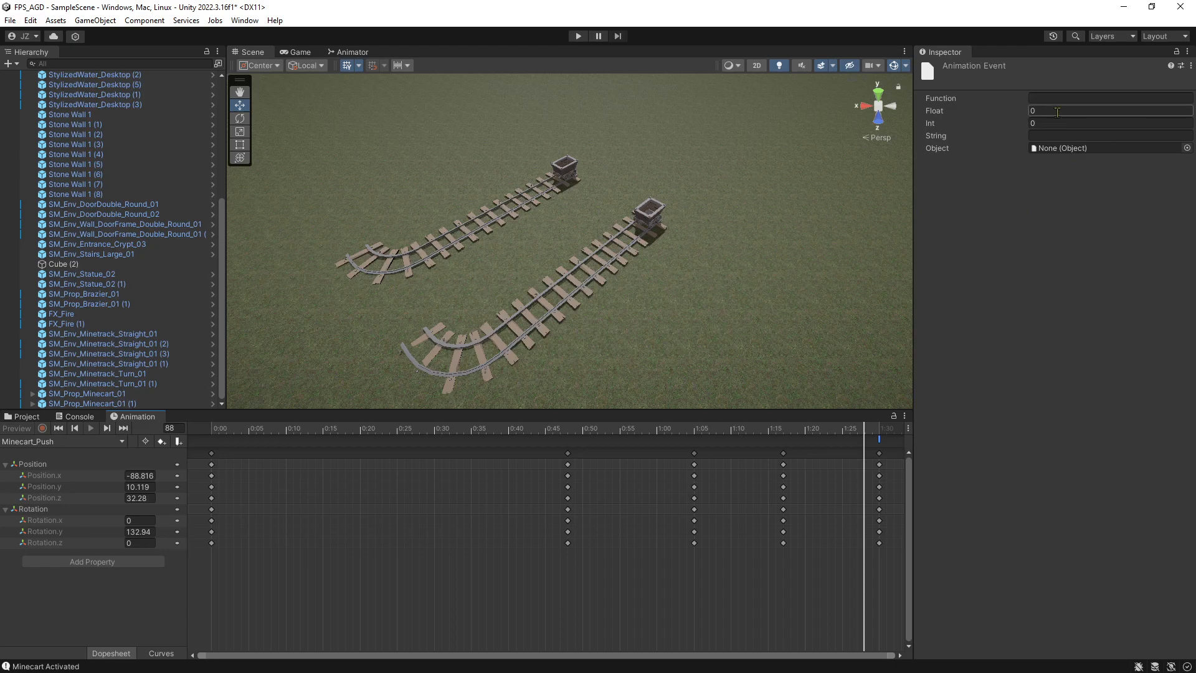
{"action": "left_click", "coordinate": [1187, 148]}
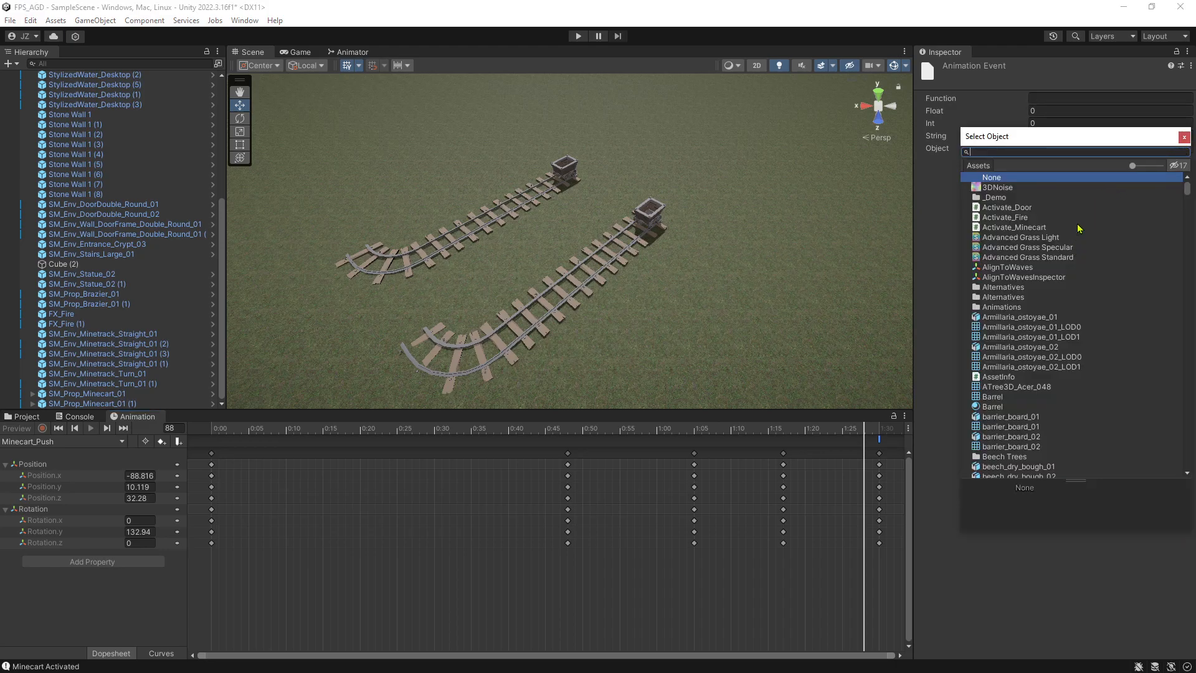
{"action": "left_click_drag", "start_coordinate": [1182, 185], "coordinate": [1172, 472]}
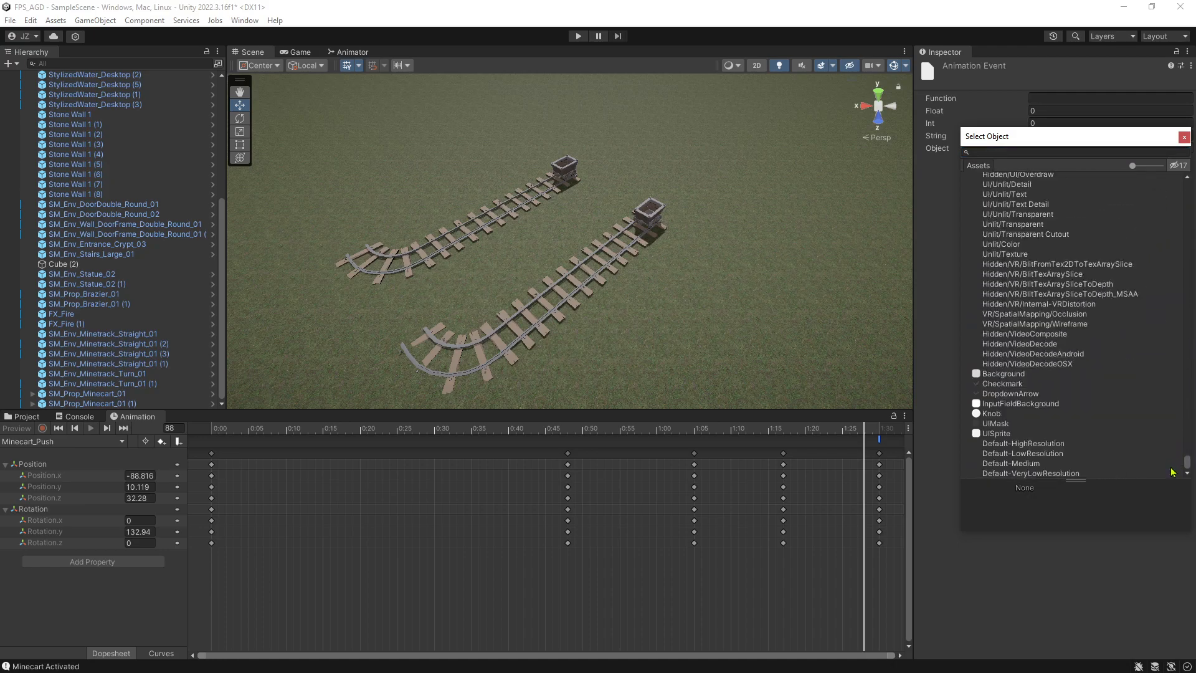
{"action": "left_click", "coordinate": [1184, 136]}
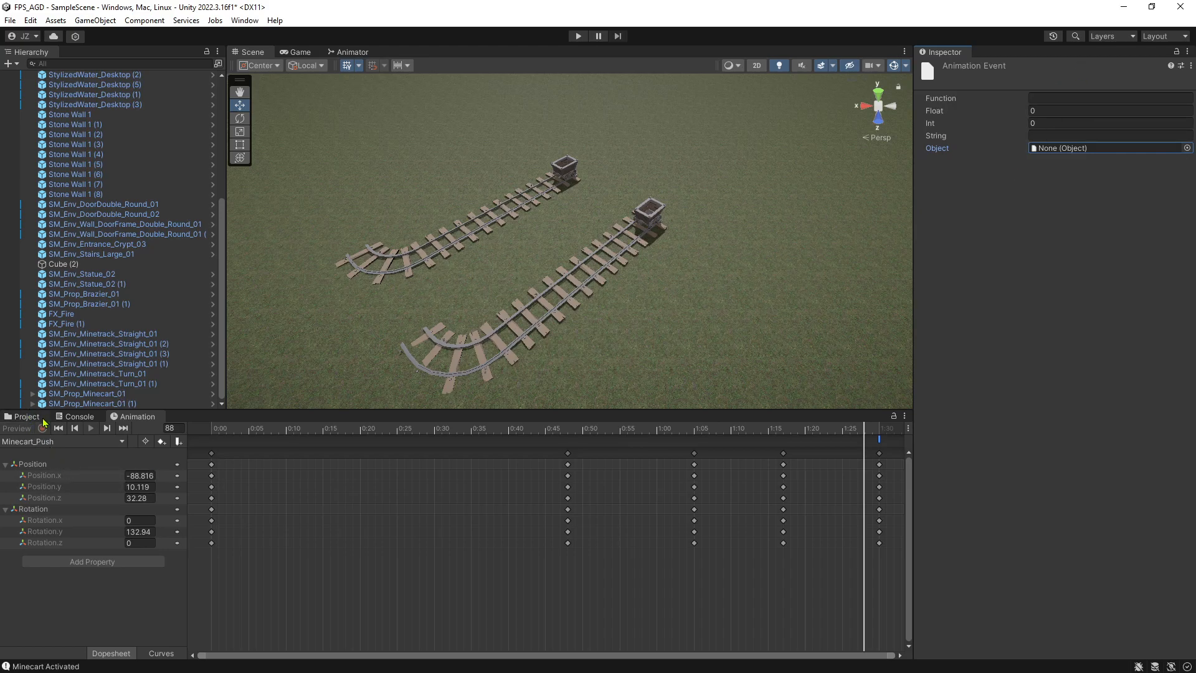
Assign the Activate_Minecart script from Scripts/Objects as the animation event's Object.
{"action": "left_click", "coordinate": [26, 416]}
{"action": "left_click", "coordinate": [57, 561]}
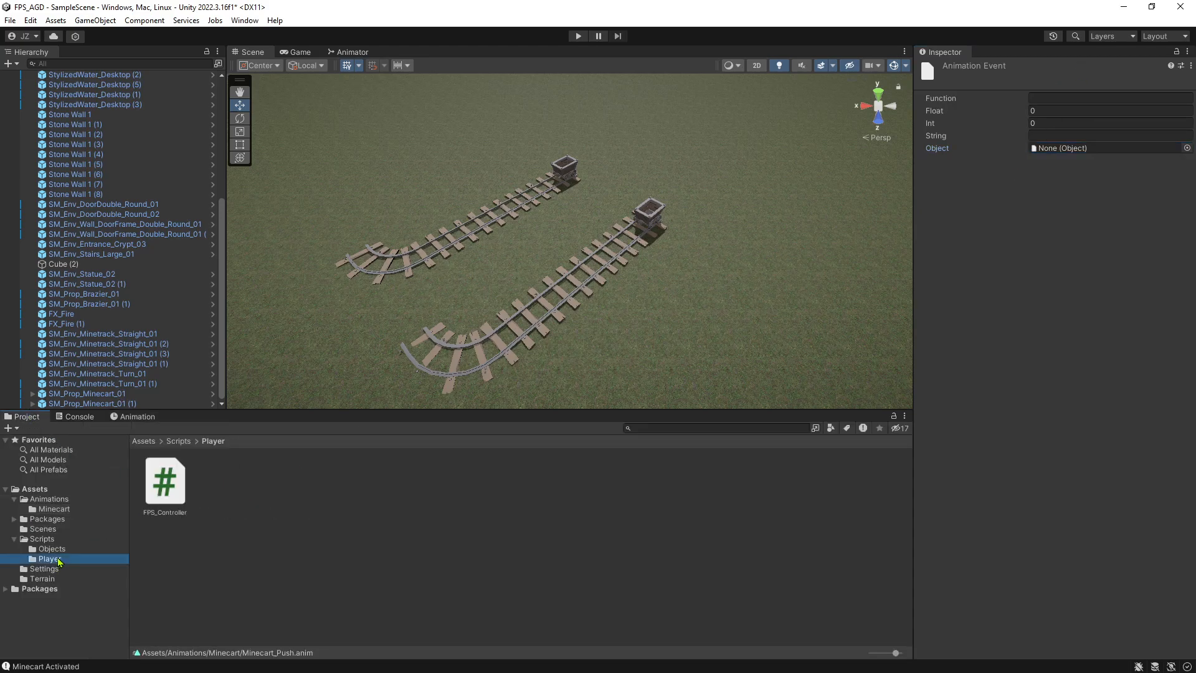
{"action": "left_click", "coordinate": [53, 548]}
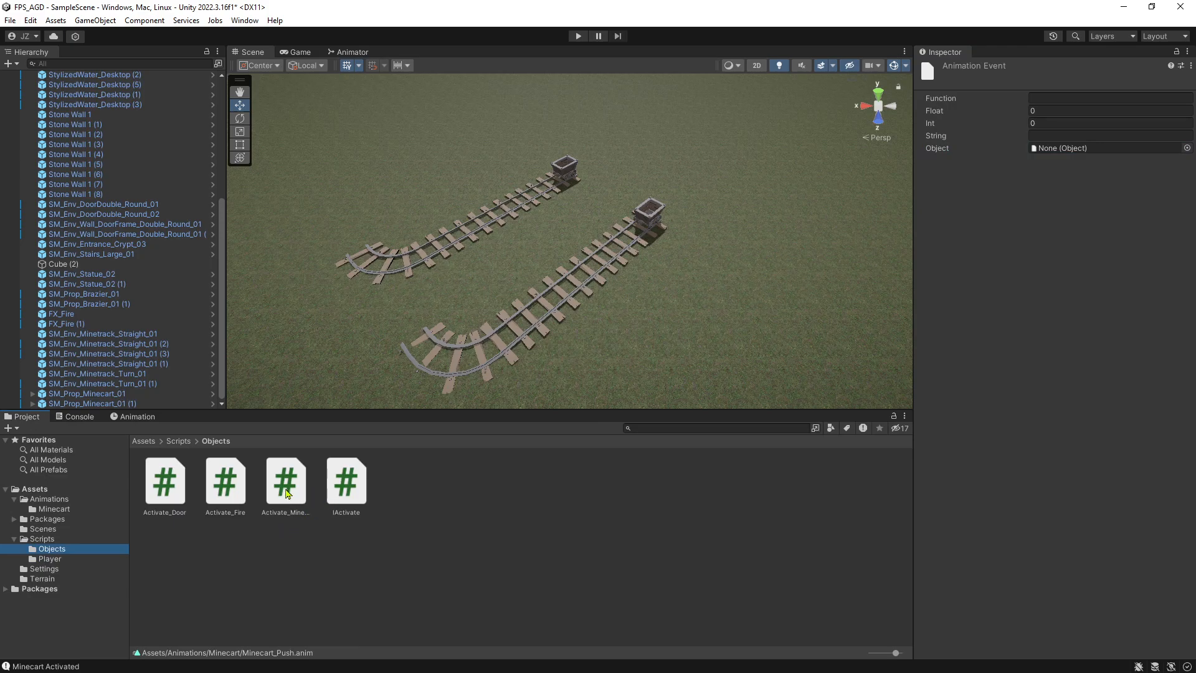
{"action": "left_click_drag", "start_coordinate": [287, 492], "coordinate": [1046, 154]}
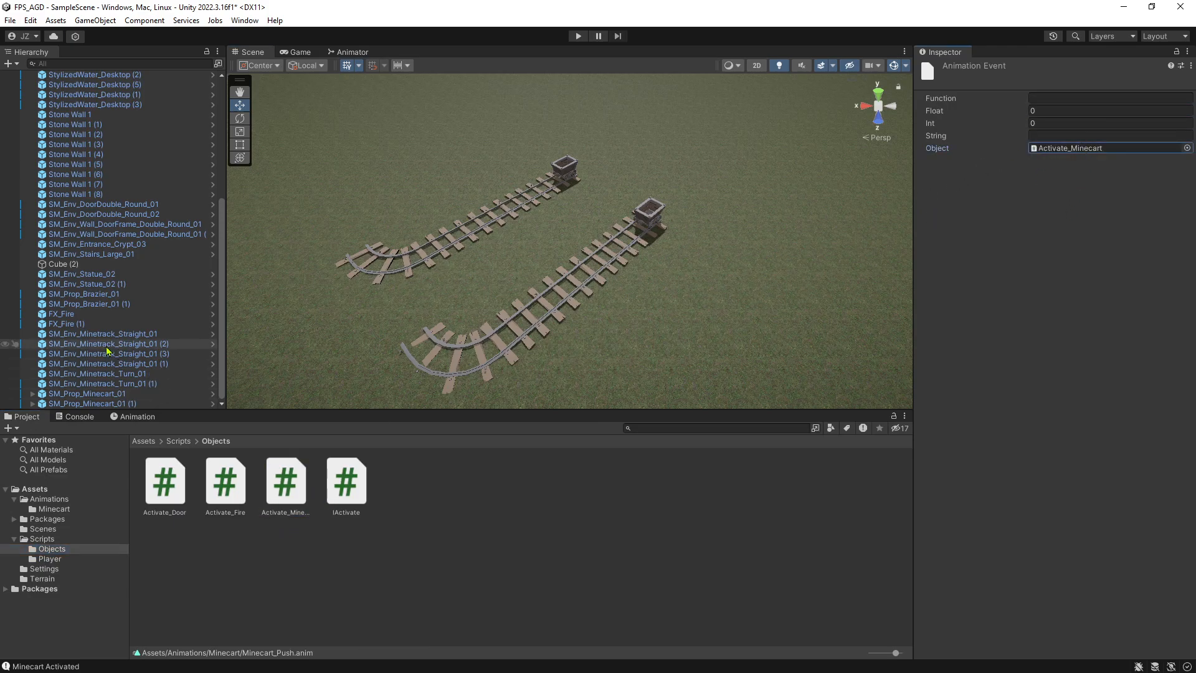
With SM_Prop_Minecart_01 as the animated object, set the Minecart_Push end event's function to Activate_Minecart's ResetReady().
{"action": "left_click", "coordinate": [120, 404]}
{"action": "left_click", "coordinate": [118, 394]}
{"action": "left_click", "coordinate": [135, 417]}
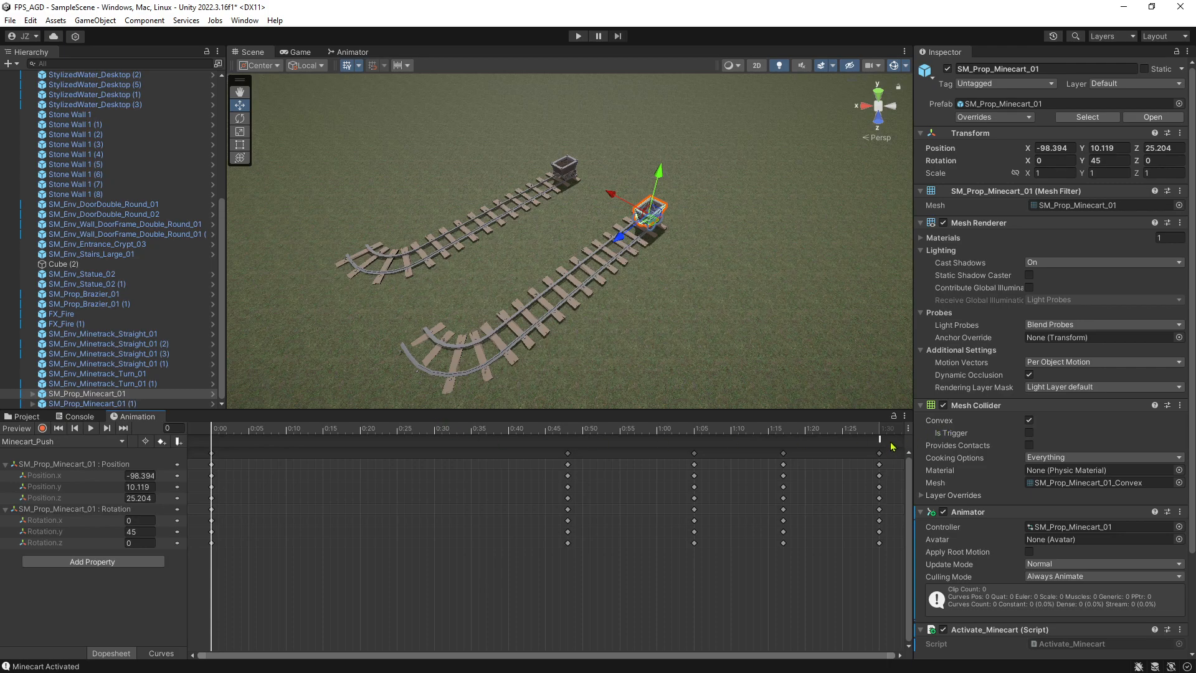
{"action": "left_click", "coordinate": [880, 441]}
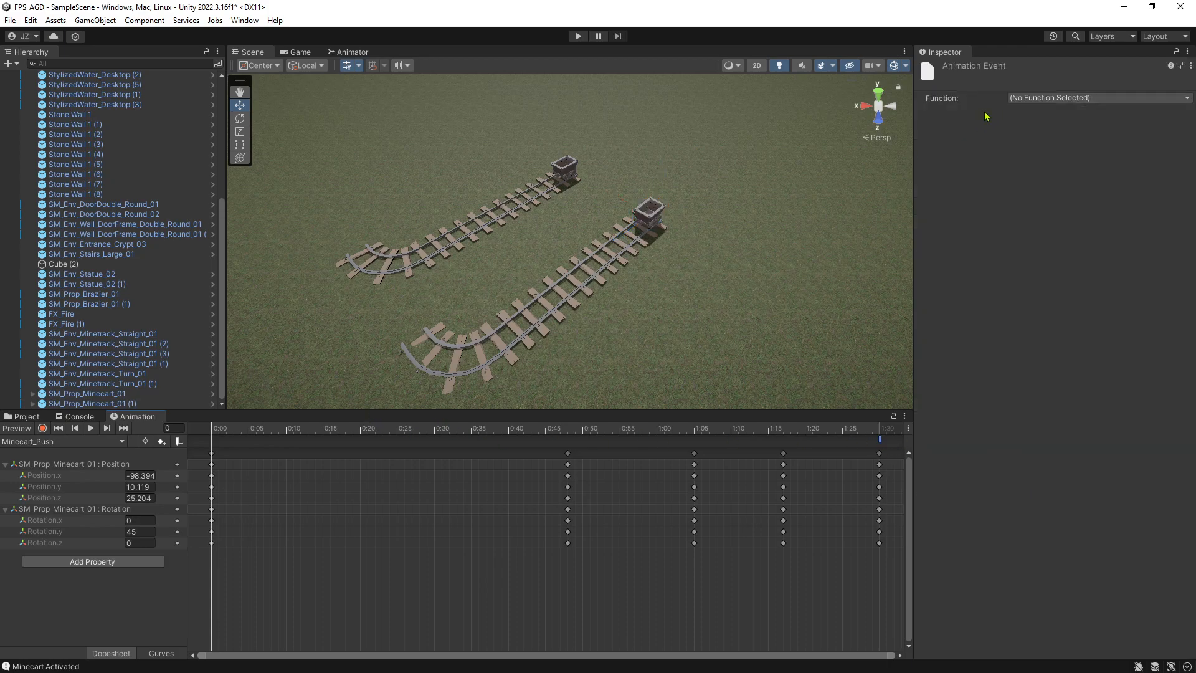
{"action": "left_click", "coordinate": [1093, 99]}
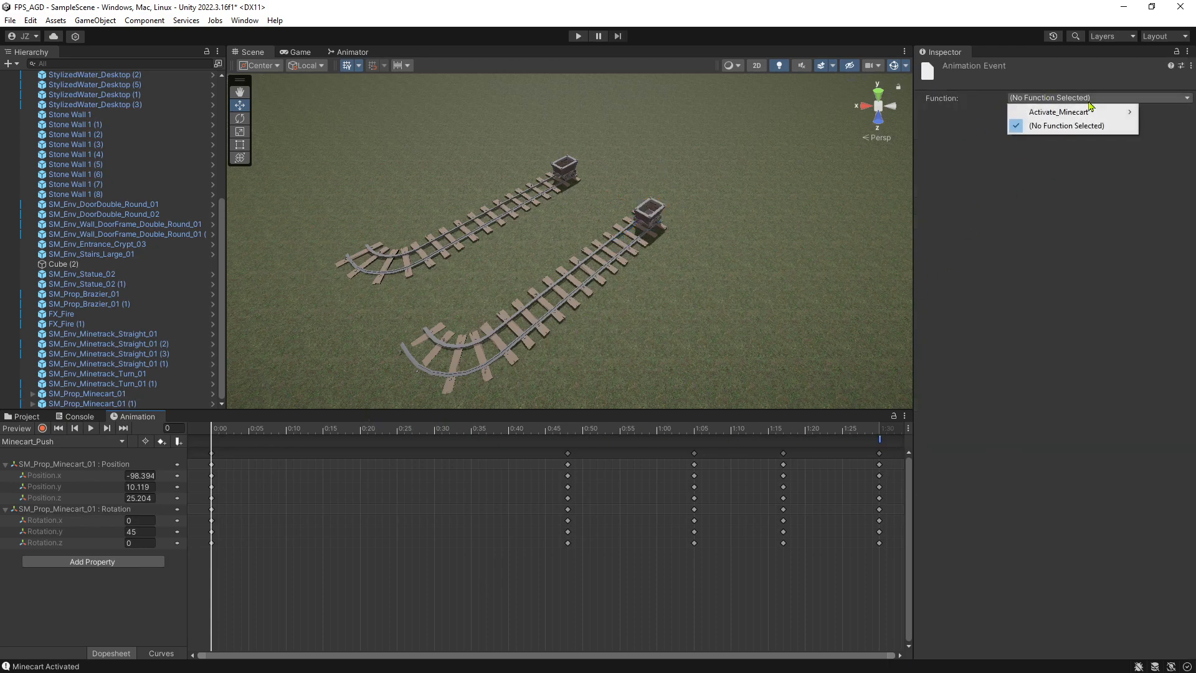
{"action": "mouse_move", "coordinate": [1098, 117]}
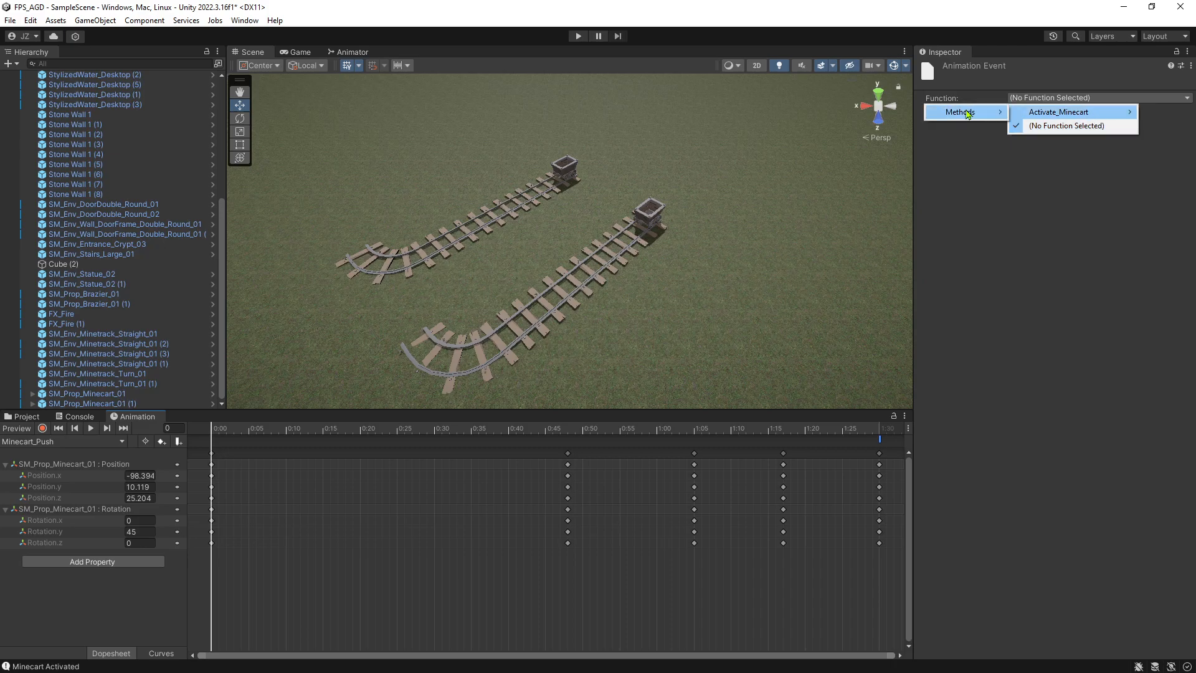
{"action": "mouse_move", "coordinate": [969, 114]}
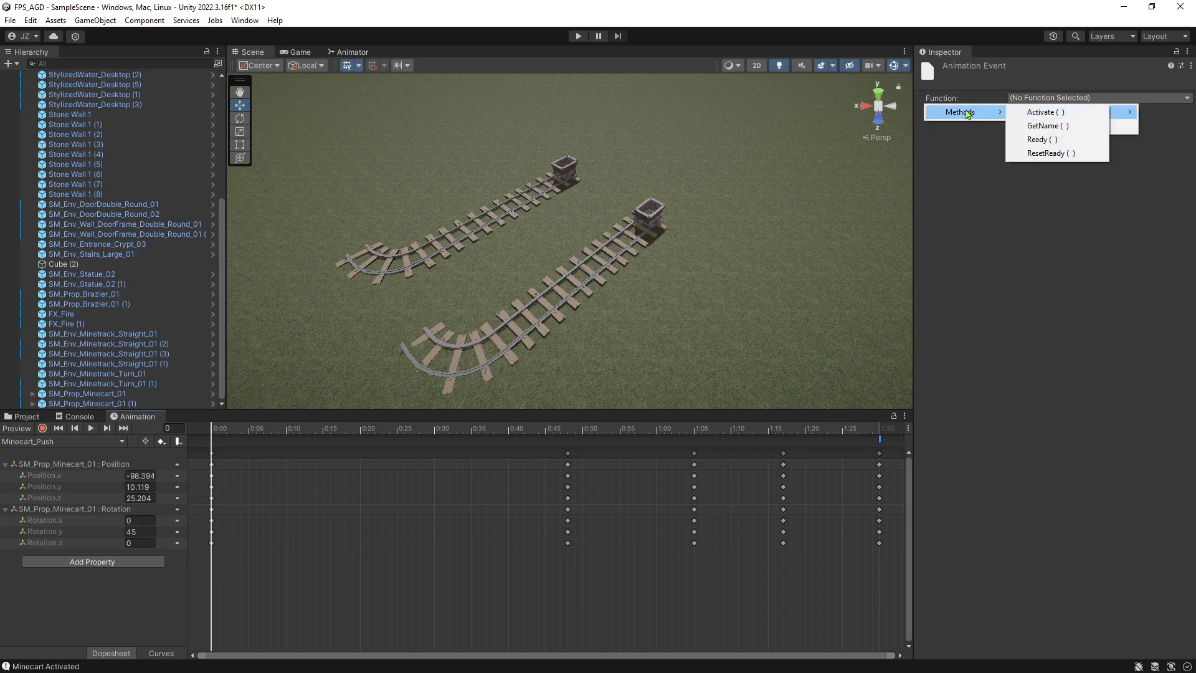
{"action": "left_click", "coordinate": [1060, 154]}
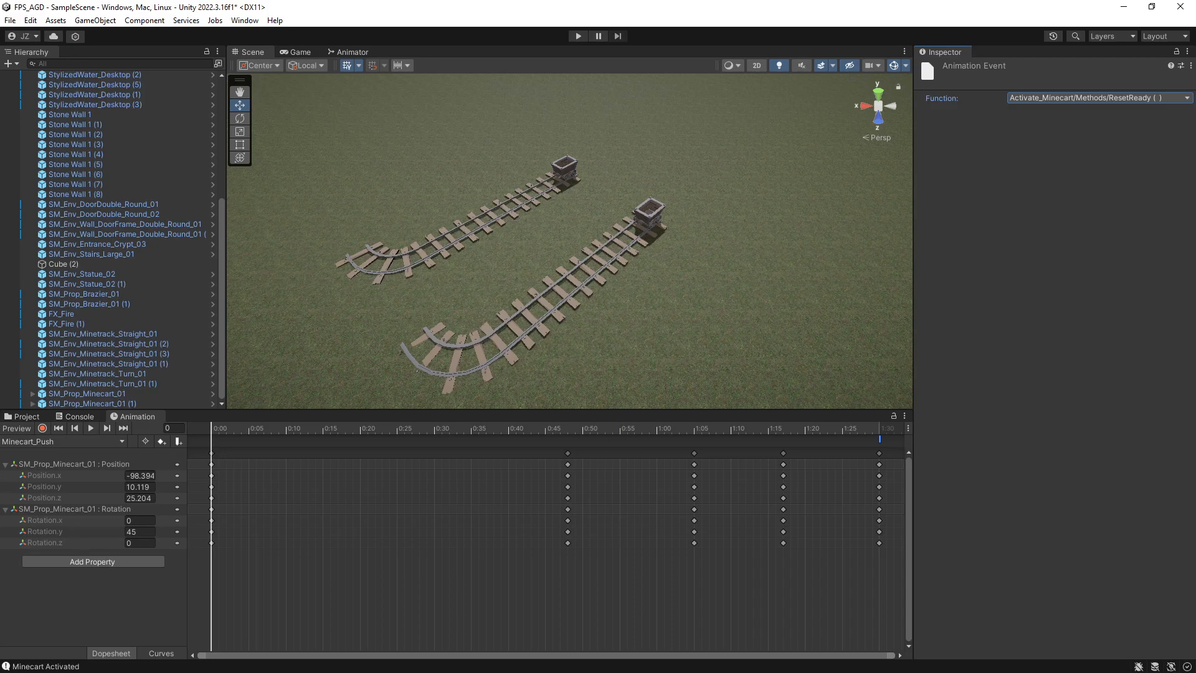
Add an animation event at frame 90 of the Minecart_Push_Reverse clip and set its function to Activate_Minecart's ResetReady().
{"action": "left_click", "coordinate": [35, 441]}
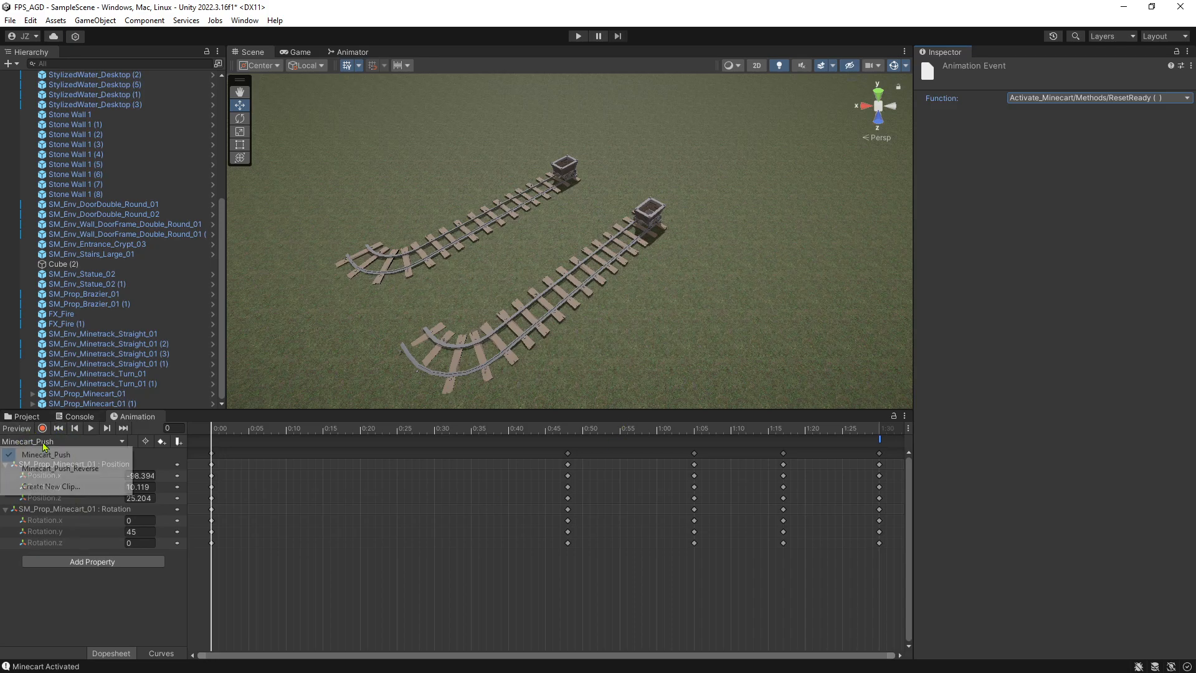
{"action": "left_click", "coordinate": [57, 468]}
{"action": "left_click", "coordinate": [880, 427]}
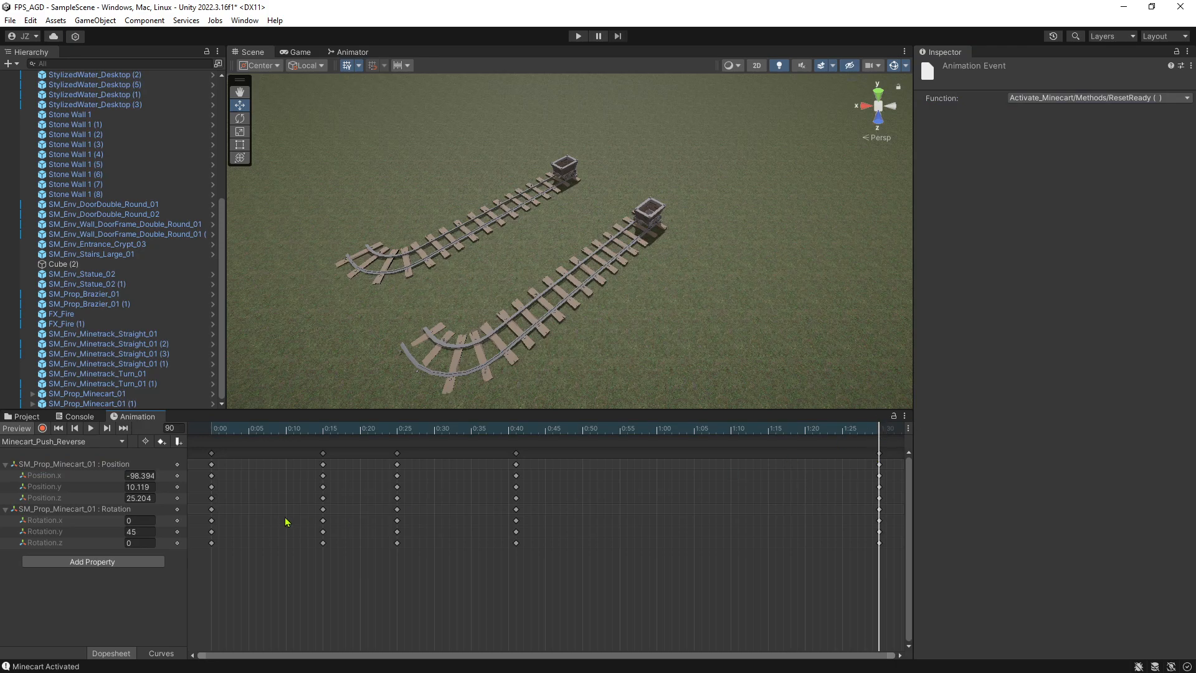
{"action": "left_click", "coordinate": [179, 441]}
{"action": "left_click", "coordinate": [1034, 98]}
{"action": "mouse_move", "coordinate": [1095, 113]}
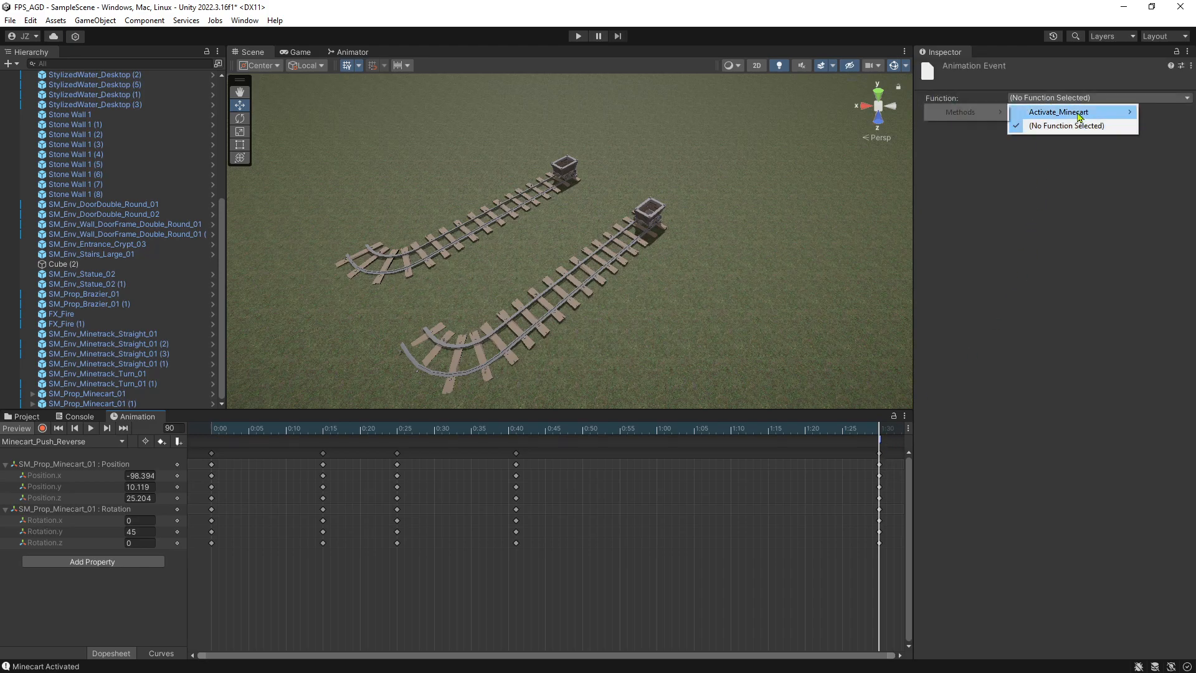
{"action": "mouse_move", "coordinate": [989, 112]}
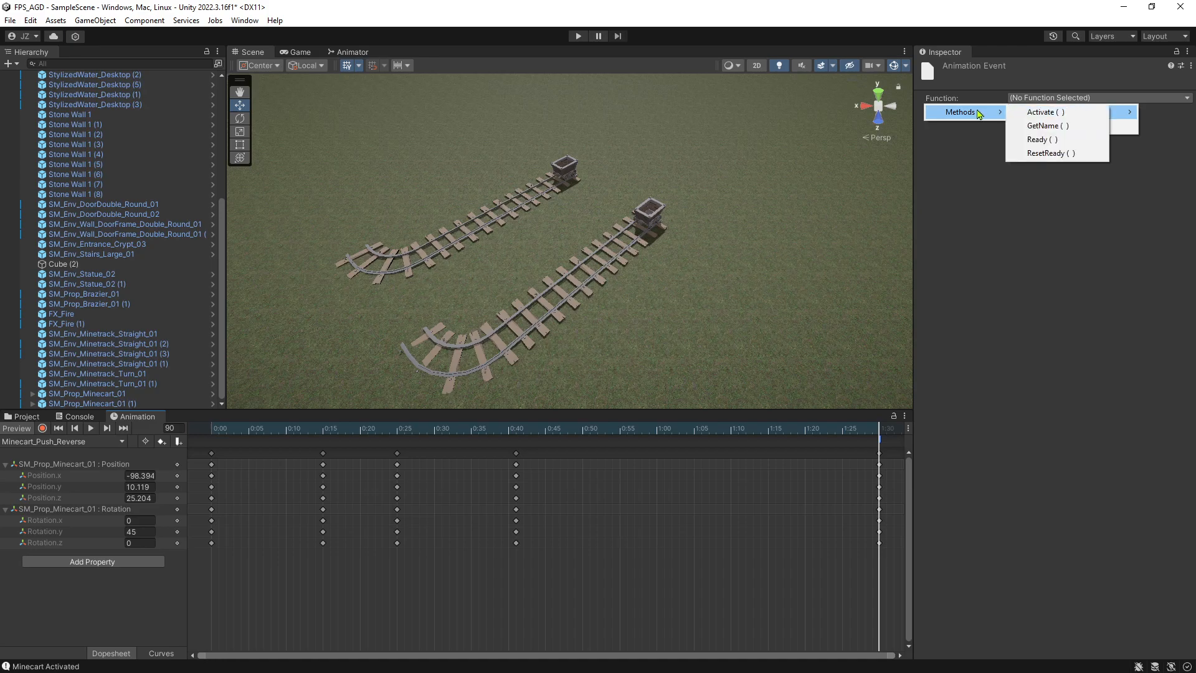
{"action": "left_click", "coordinate": [1046, 153]}
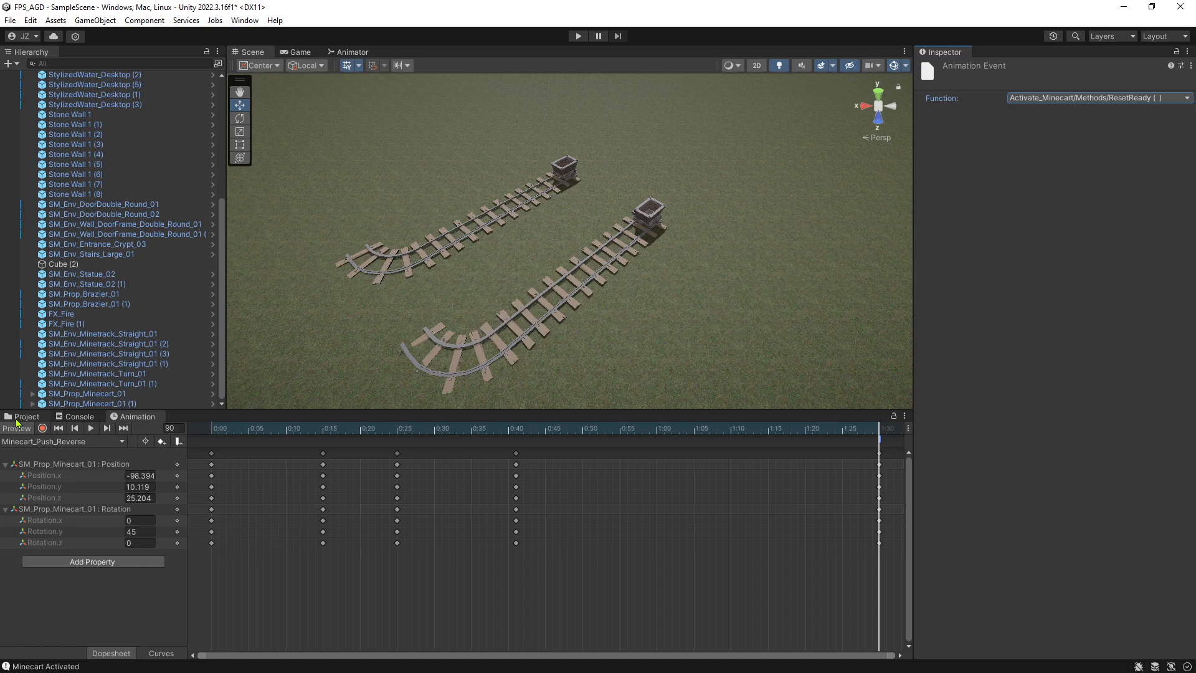
Play-test the minecart's push and reverse movements around the tracks, and exit play mode.
{"action": "left_click", "coordinate": [23, 416]}
{"action": "left_click", "coordinate": [578, 36]}
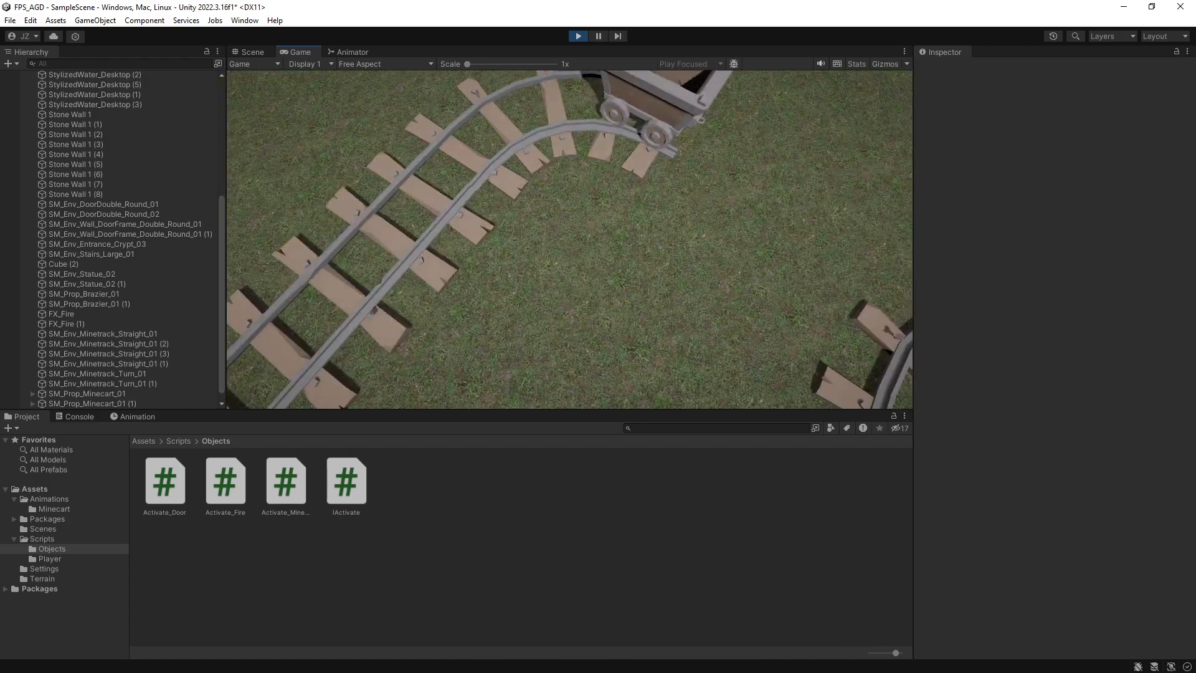
{"action": "key", "text": "space"}
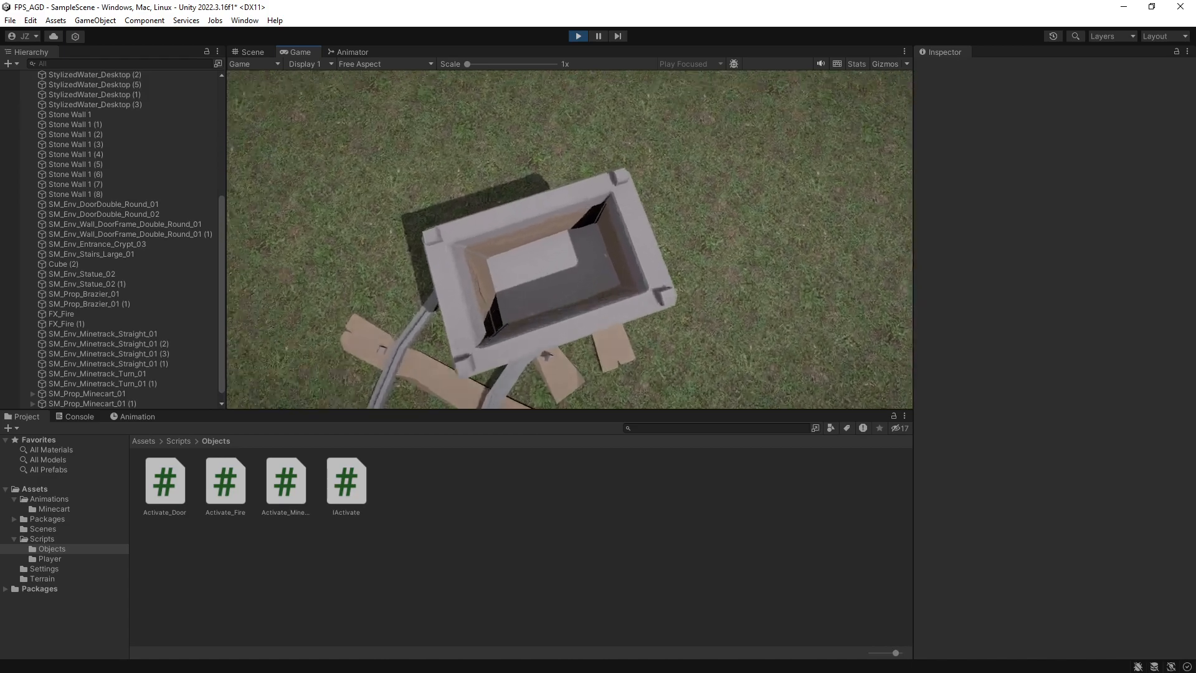
{"action": "key", "text": "s"}
{"action": "key", "text": "w"}
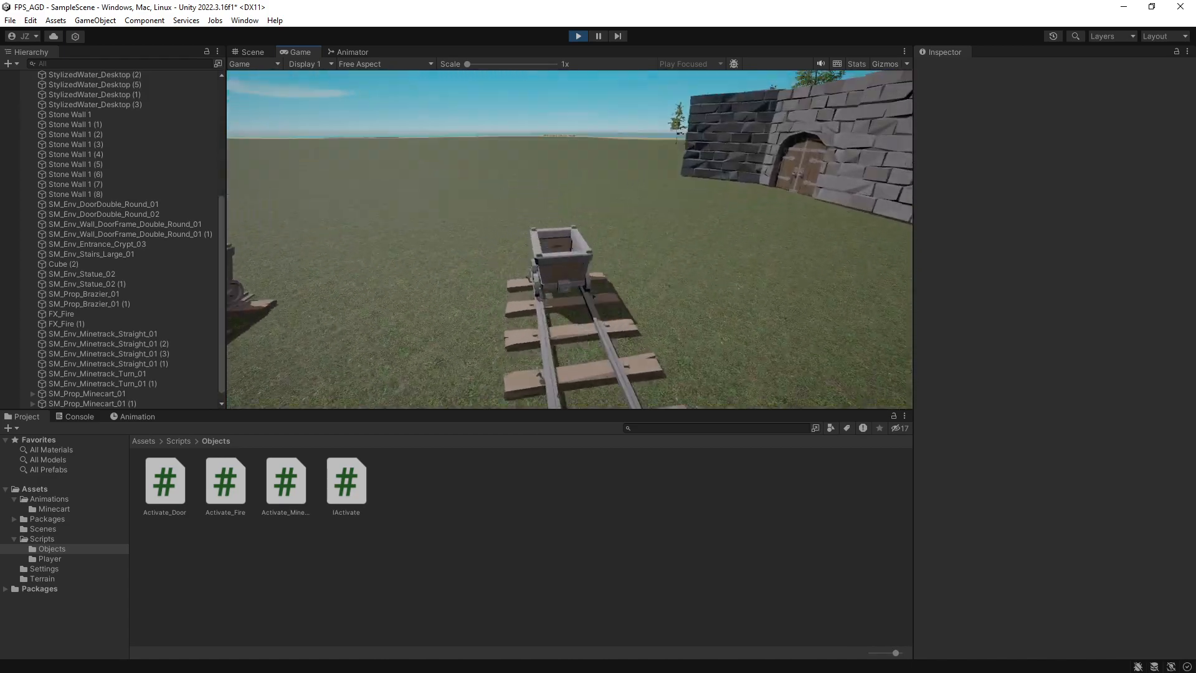
{"action": "key", "text": "w"}
{"action": "key", "text": "space"}
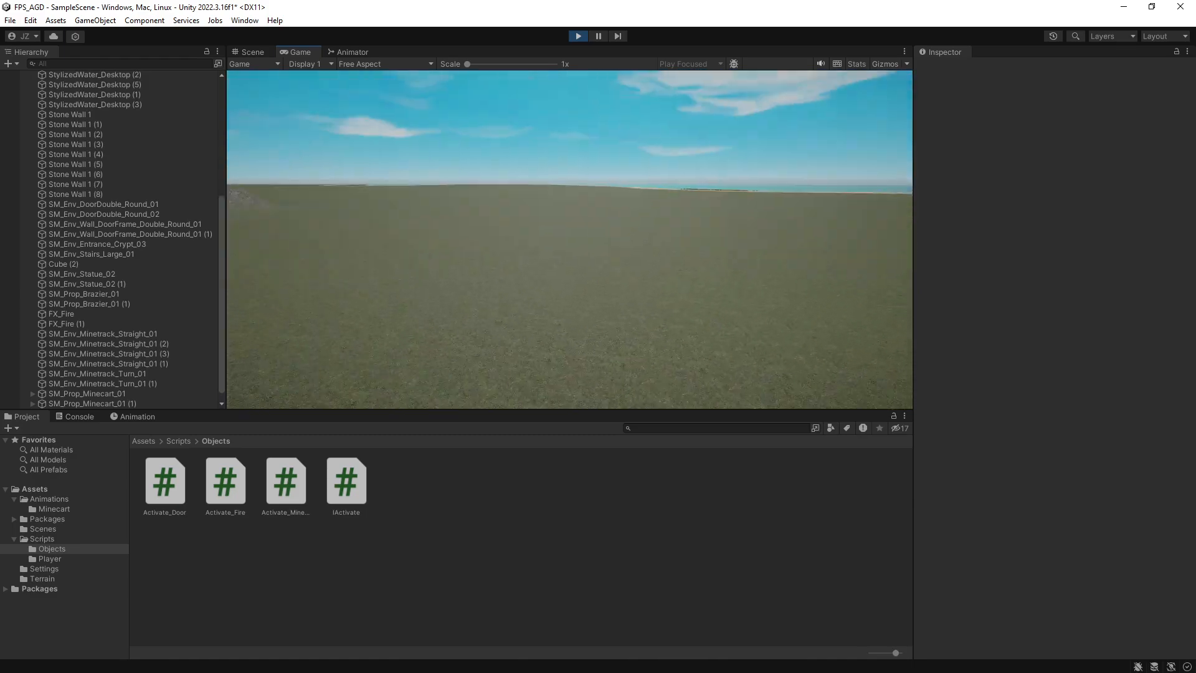
{"action": "key", "text": "w"}
{"action": "key", "text": "w"}
{"action": "key", "text": "space"}
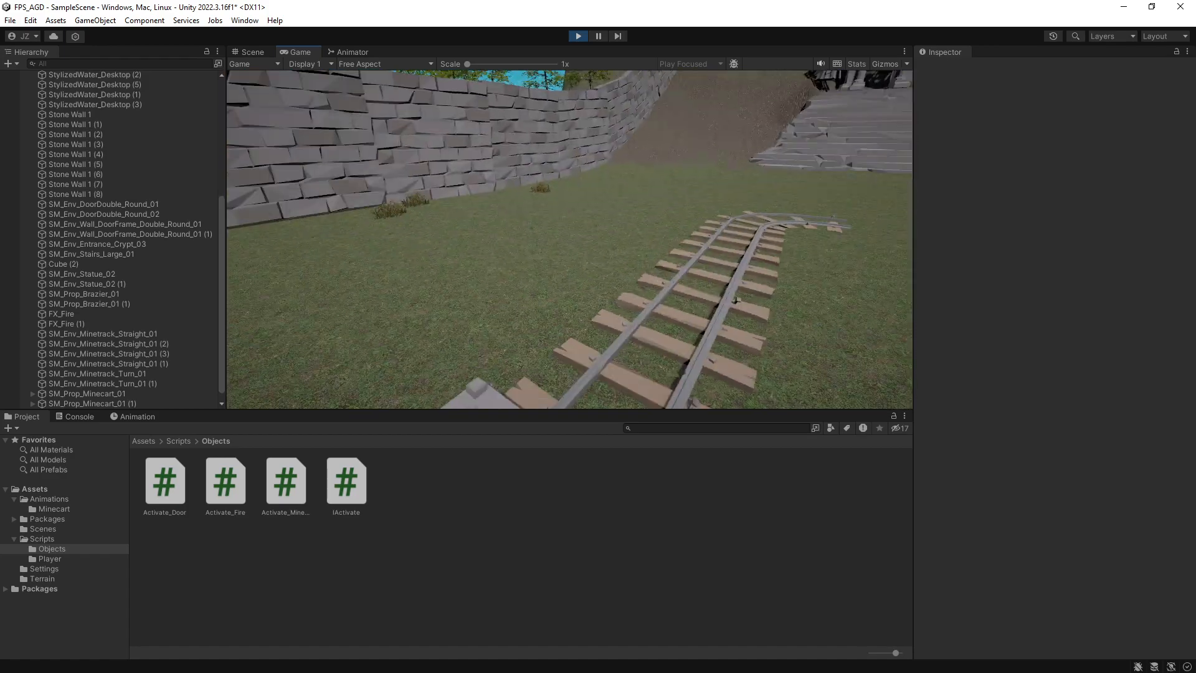
{"action": "key", "text": "s"}
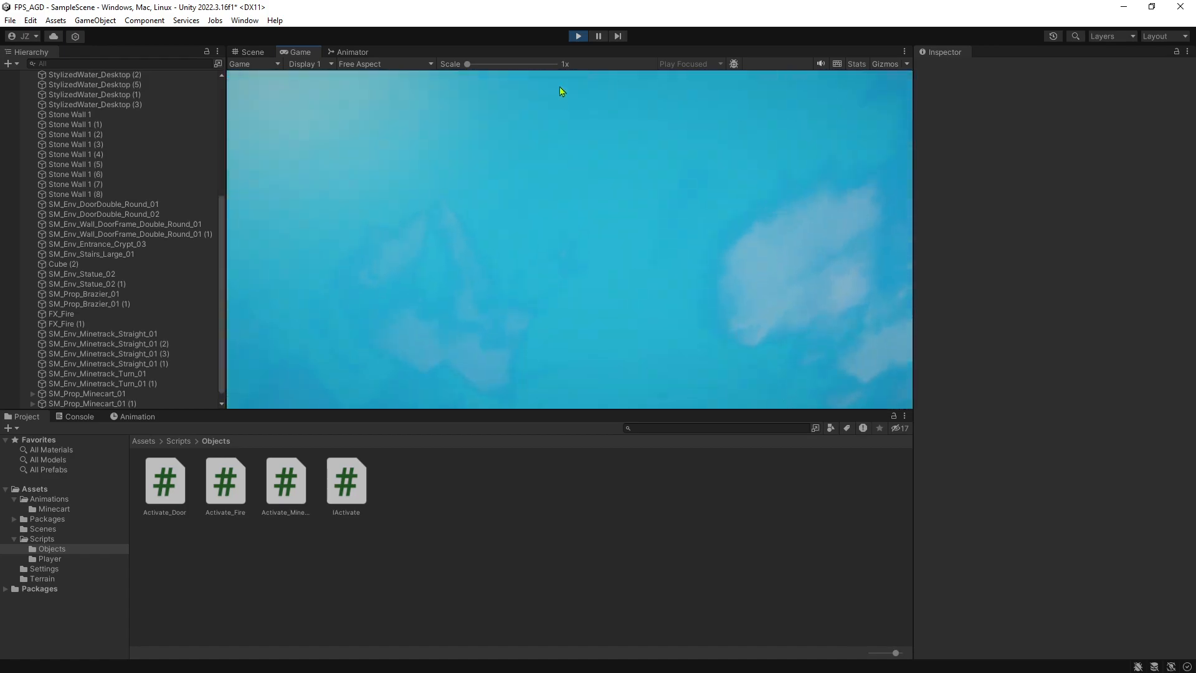
{"action": "left_click", "coordinate": [578, 35]}
Open the animator controller of SM_Prop_Minecart_01 and inspect its Minecart_Push and Minecart_Push_Reverse states.
{"action": "right_click_drag", "start_coordinate": [545, 285], "coordinate": [550, 231]}
{"action": "key", "text": "w"}
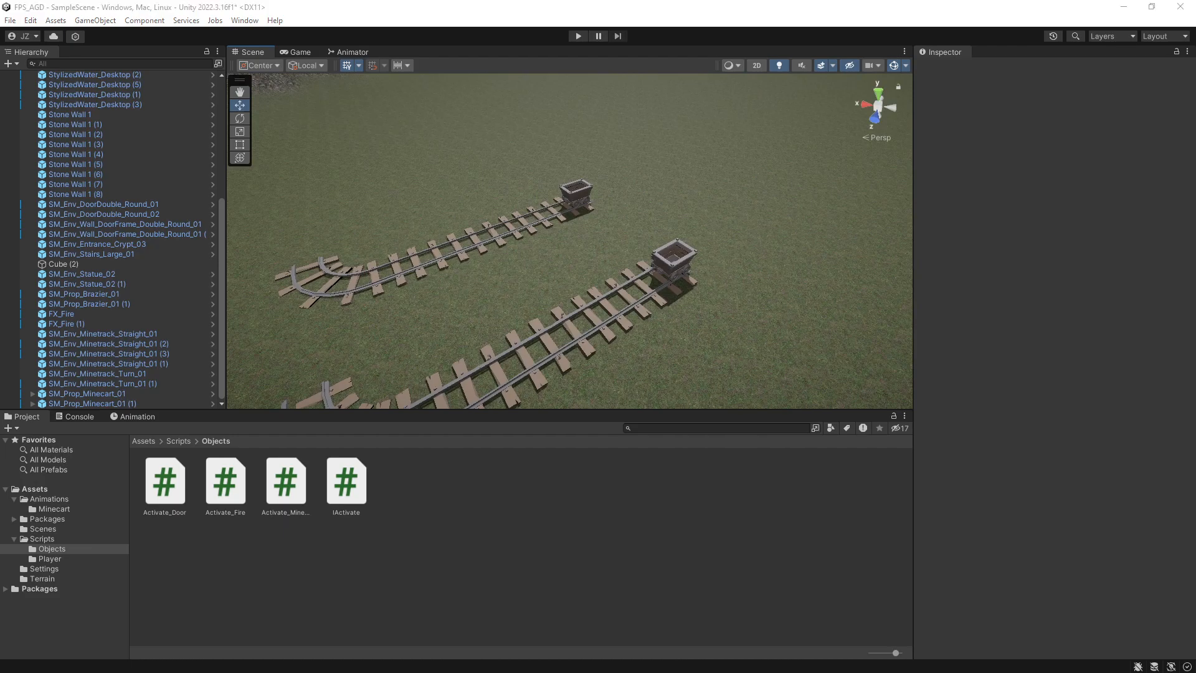
{"action": "left_click", "coordinate": [661, 255]}
{"action": "left_click", "coordinate": [351, 52]}
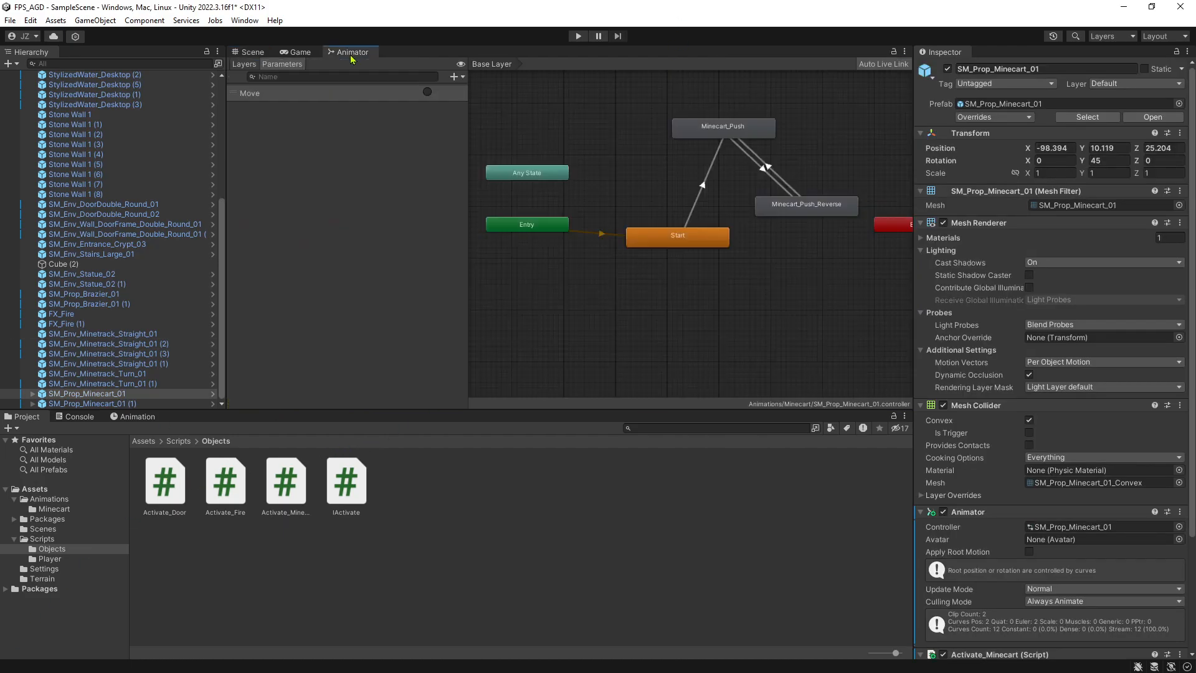
{"action": "right_click", "coordinate": [770, 236]}
{"action": "left_click", "coordinate": [753, 200]}
{"action": "left_click", "coordinate": [730, 132]}
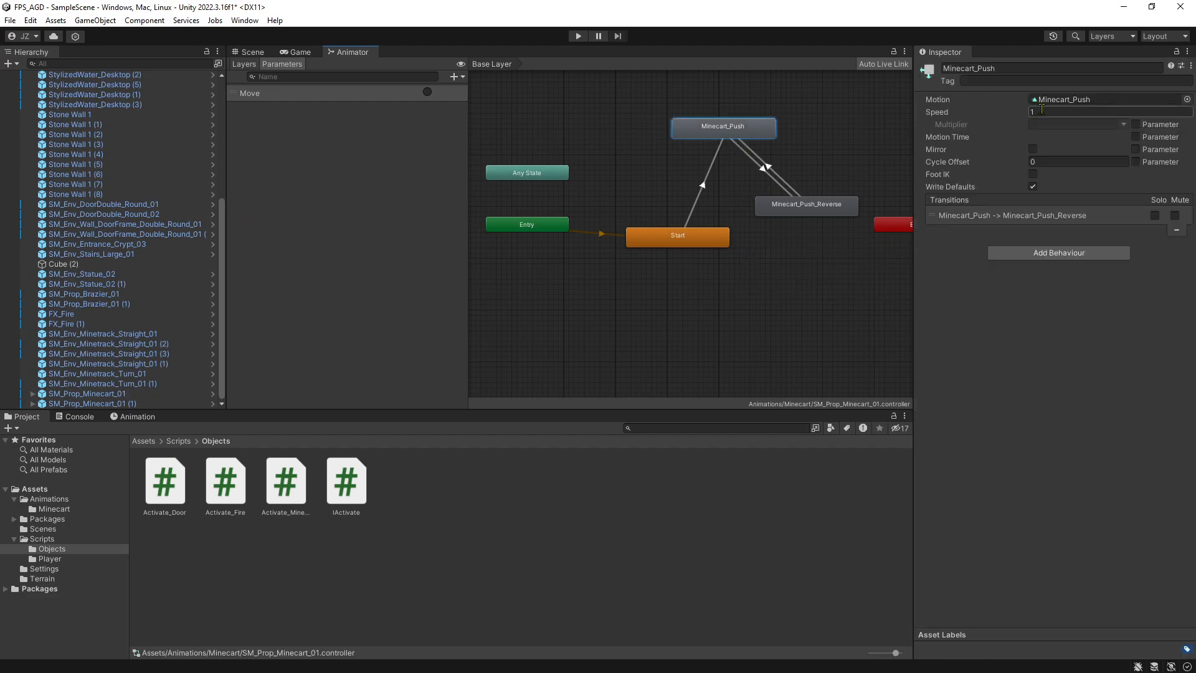
{"action": "left_click", "coordinate": [778, 206]}
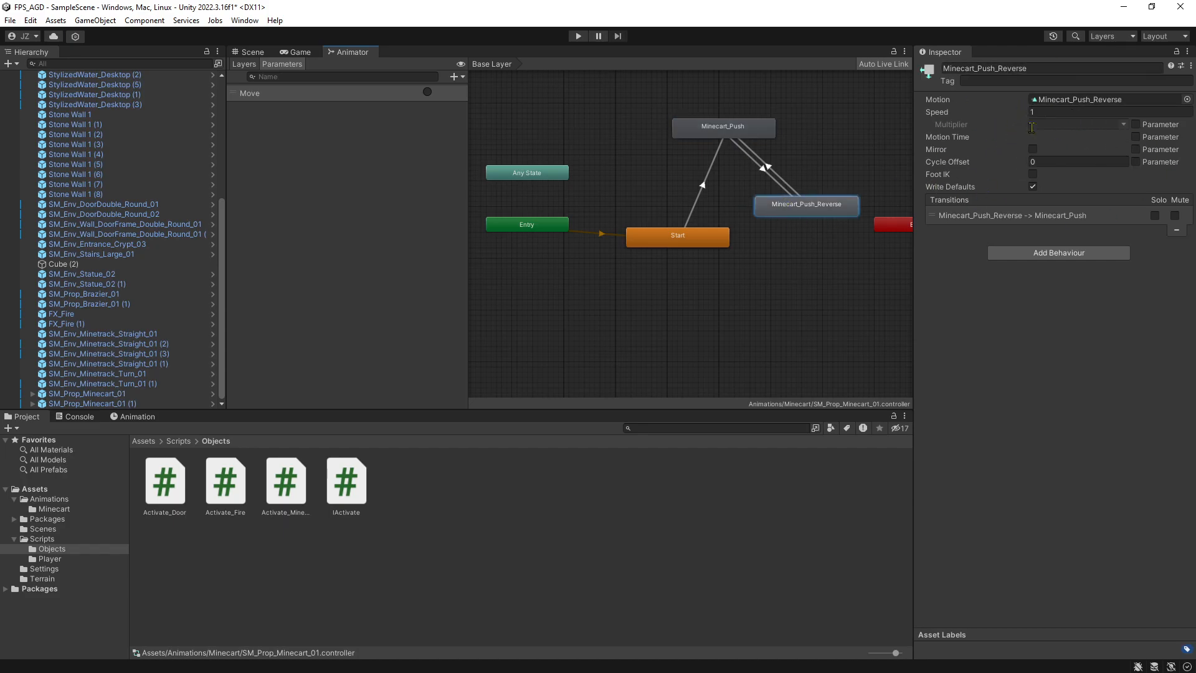
Examine the exit time, settings and conditions of the transition from Minecart_Push to Minecart_Push_Reverse.
{"action": "left_click", "coordinate": [769, 169]}
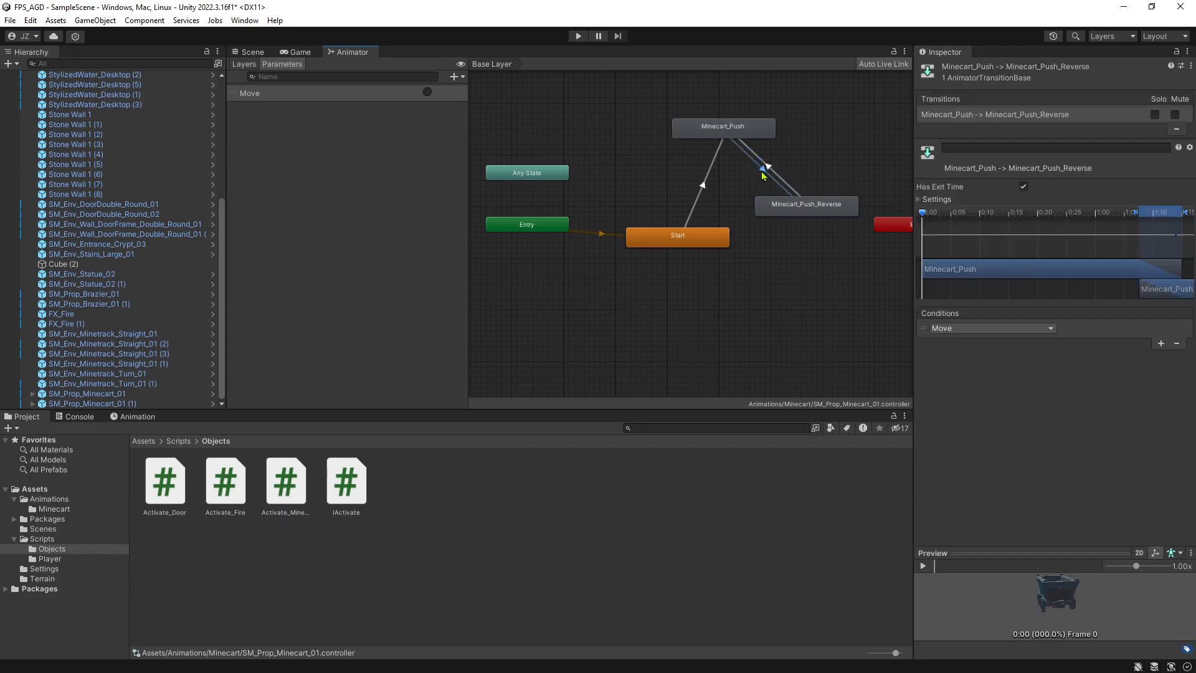
{"action": "left_click", "coordinate": [725, 133]}
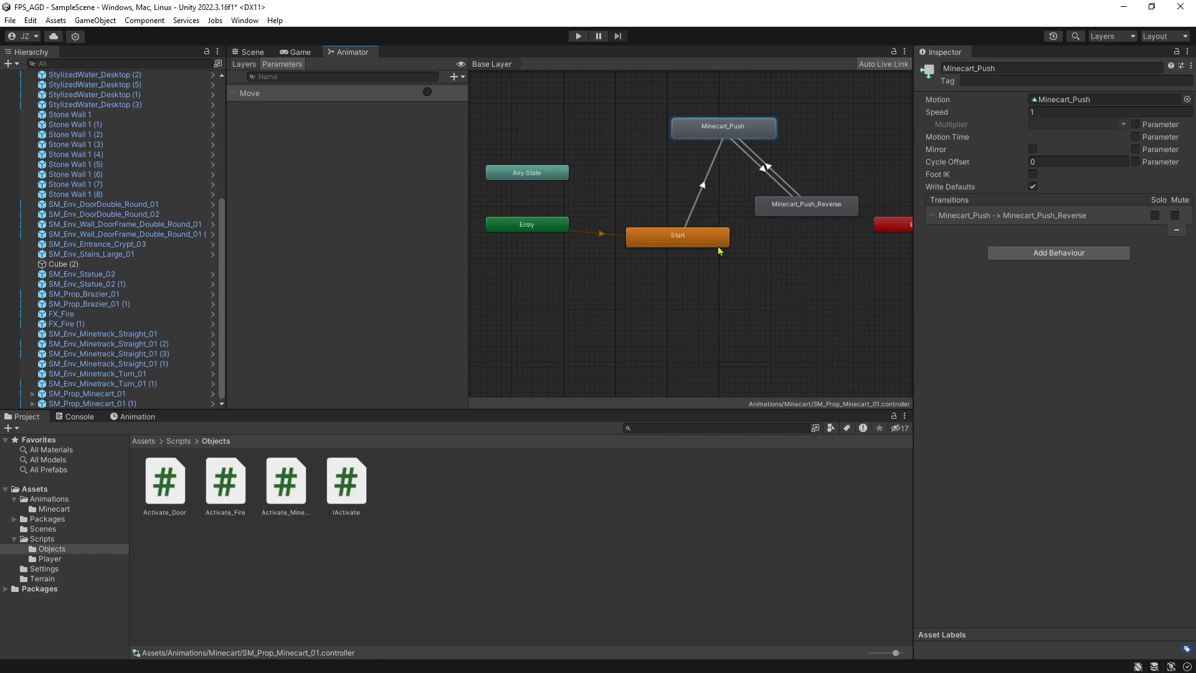
{"action": "left_click", "coordinate": [761, 167]}
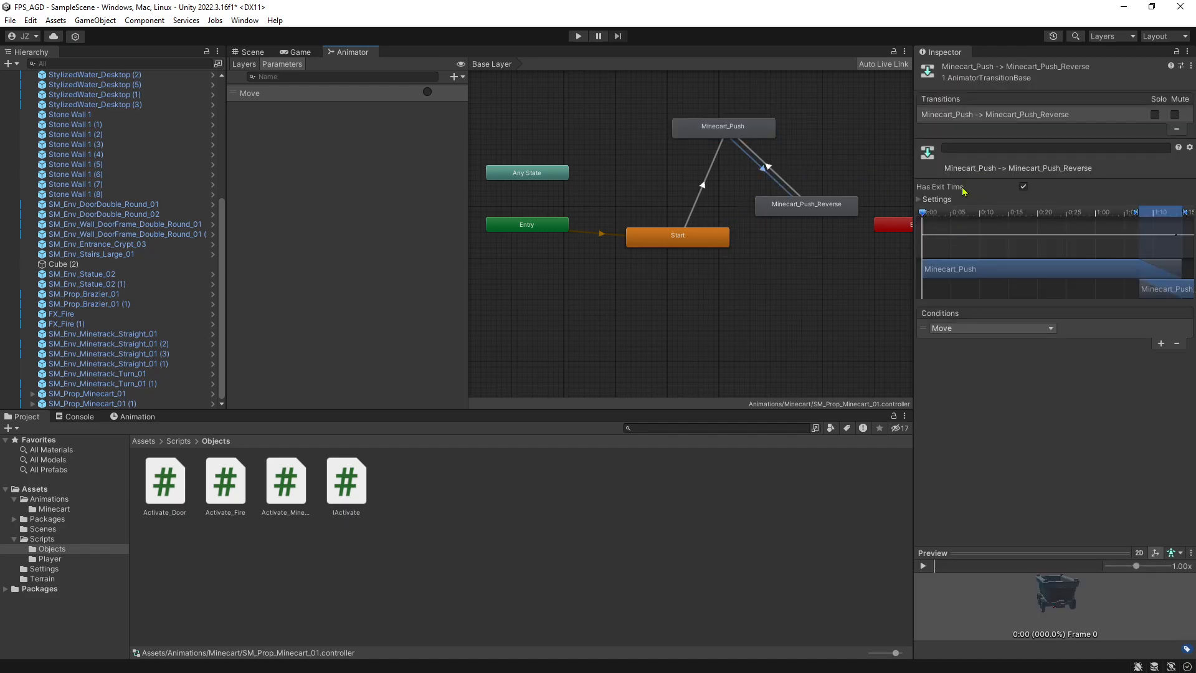
{"action": "left_click", "coordinate": [940, 200]}
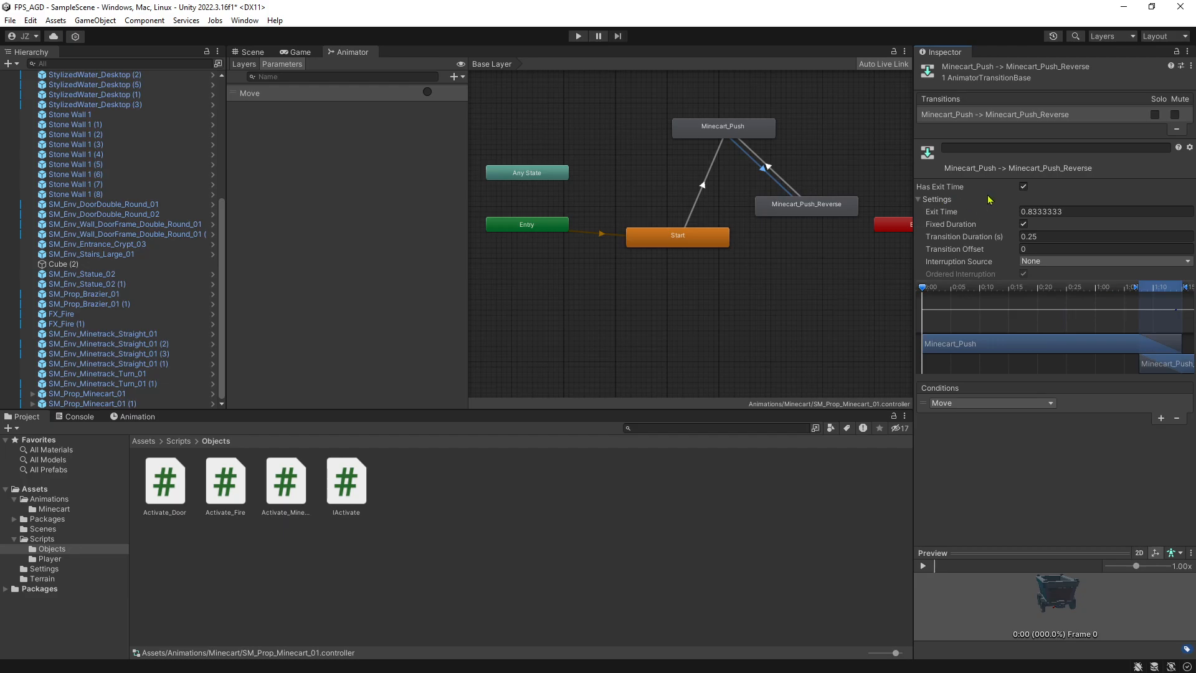
{"action": "left_click", "coordinate": [938, 200]}
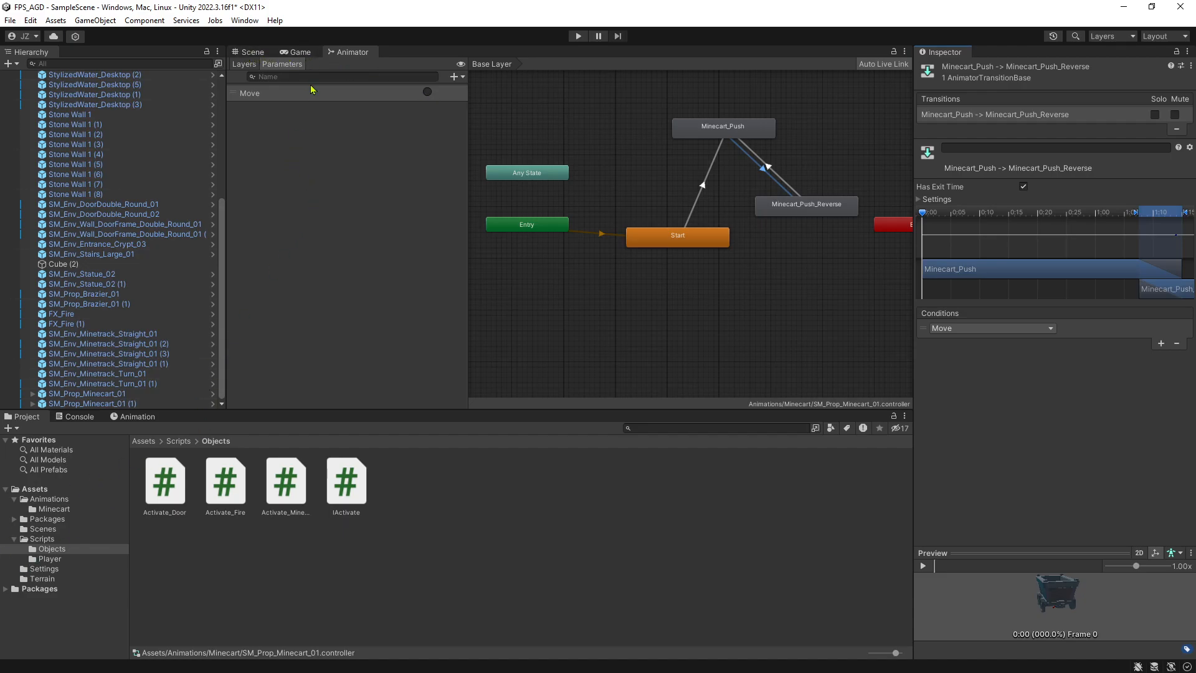
Return to the scene view, select SM_Prop_Minecart_01 and examine the cart and its track up close.
{"action": "left_click", "coordinate": [252, 52]}
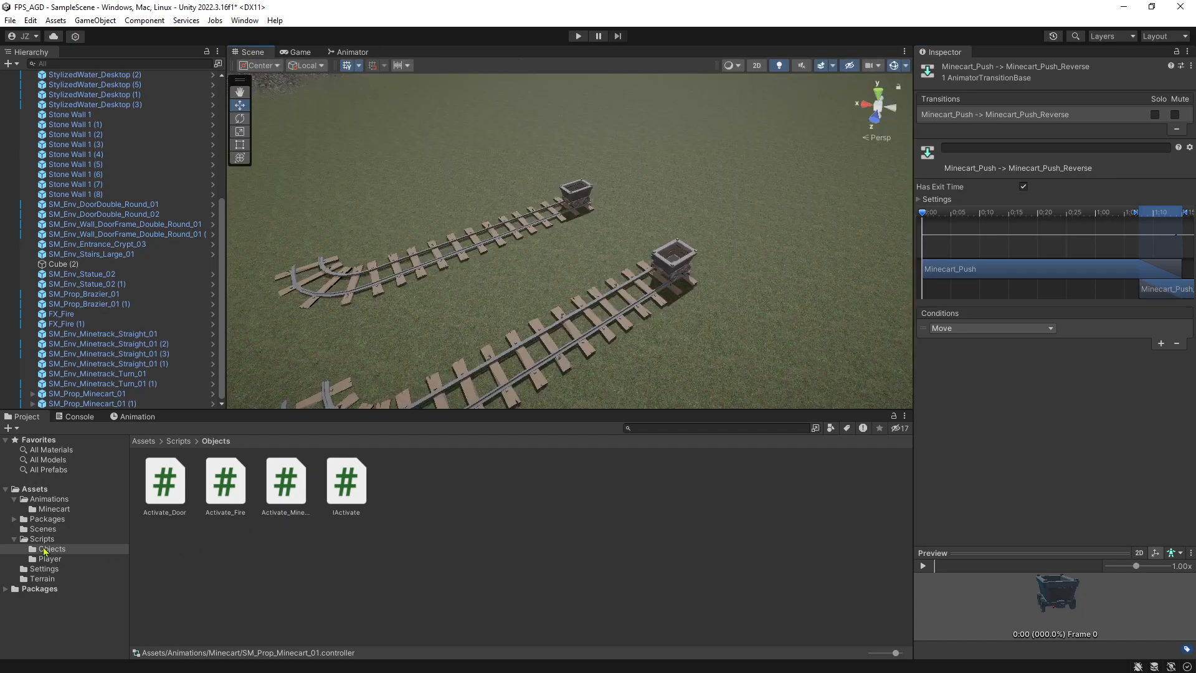
{"action": "left_click", "coordinate": [674, 275]}
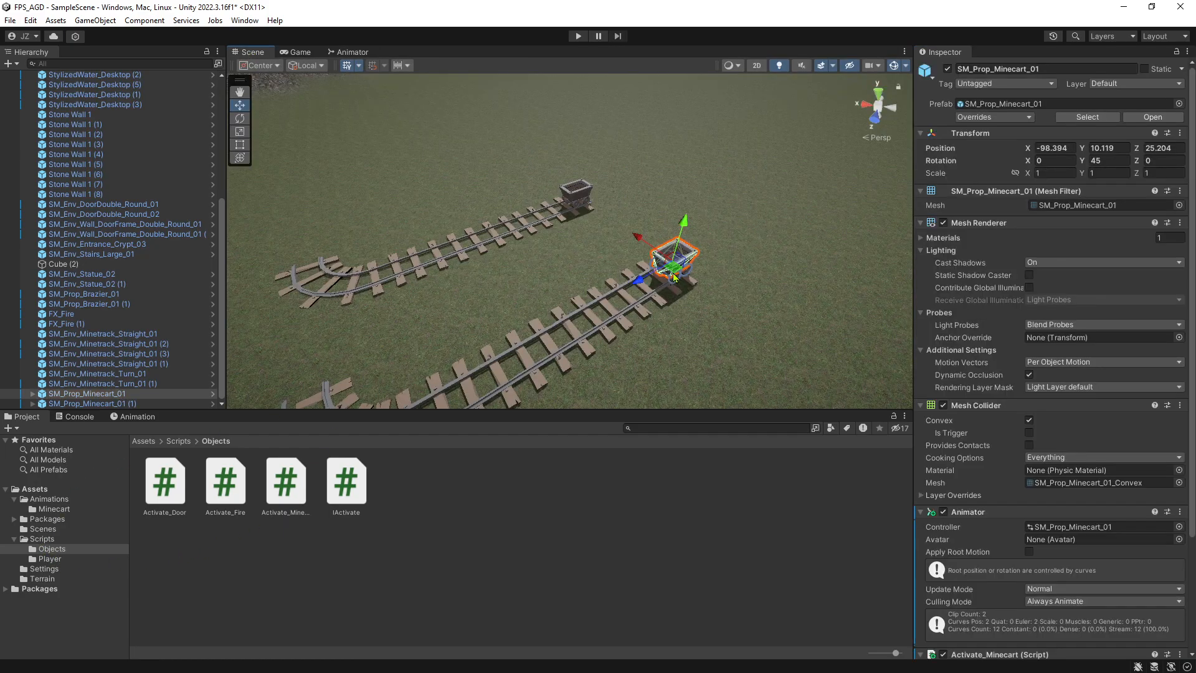
{"action": "key", "text": "d"}
{"action": "right_click_drag", "start_coordinate": [682, 304], "coordinate": [422, 243]}
{"action": "key", "text": "w"}
{"action": "key", "text": "s"}
{"action": "key", "text": "a"}
{"action": "key", "text": "a"}
{"action": "key", "text": "d"}
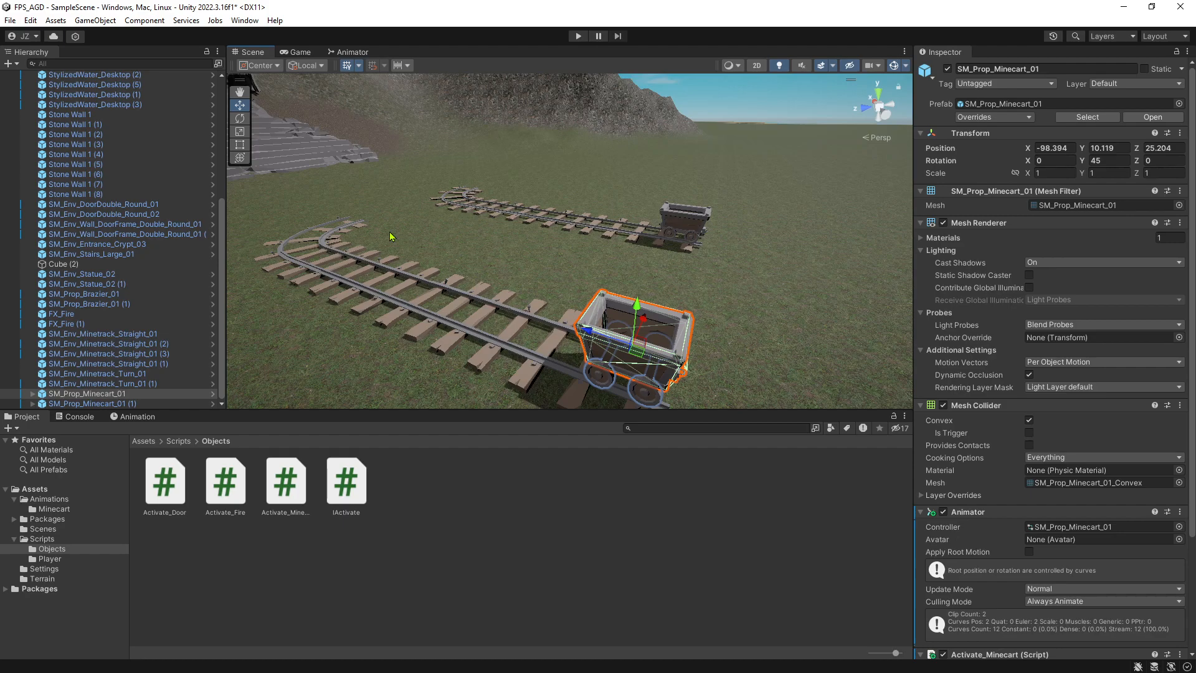
Examine the crypt entrance and its large stairs in relation to the ends of the two minecart tracks.
{"action": "right_click_drag", "start_coordinate": [391, 236], "coordinate": [426, 177]}
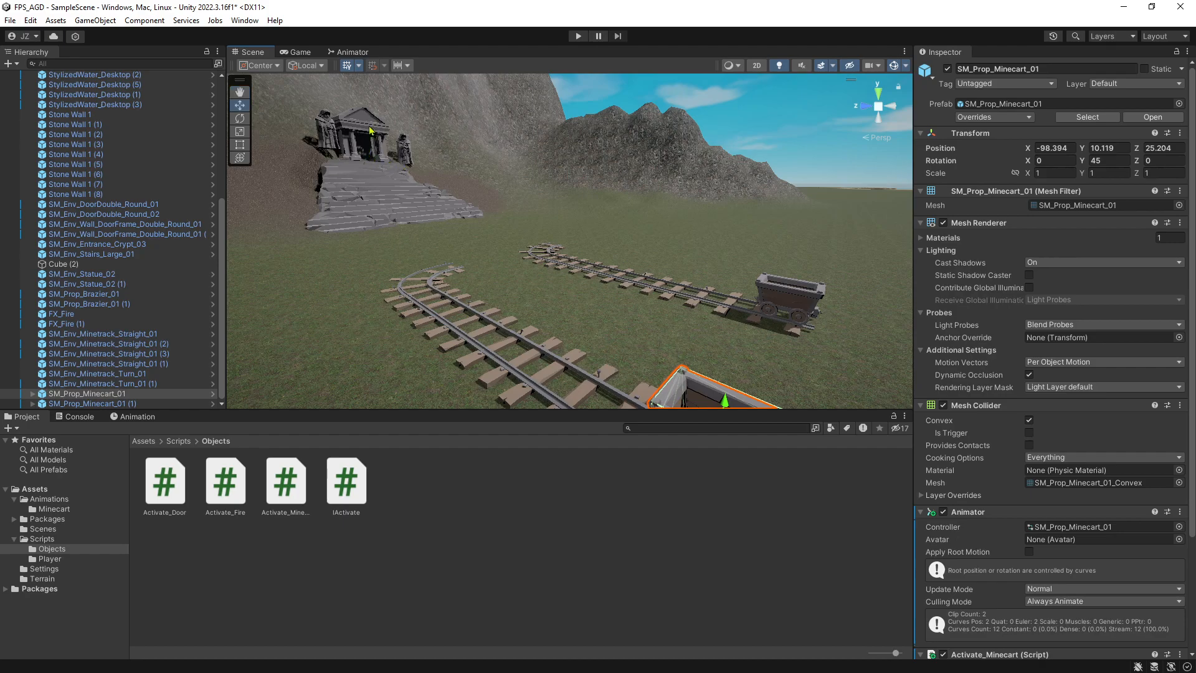
{"action": "right_click_drag", "start_coordinate": [448, 176], "coordinate": [382, 146]}
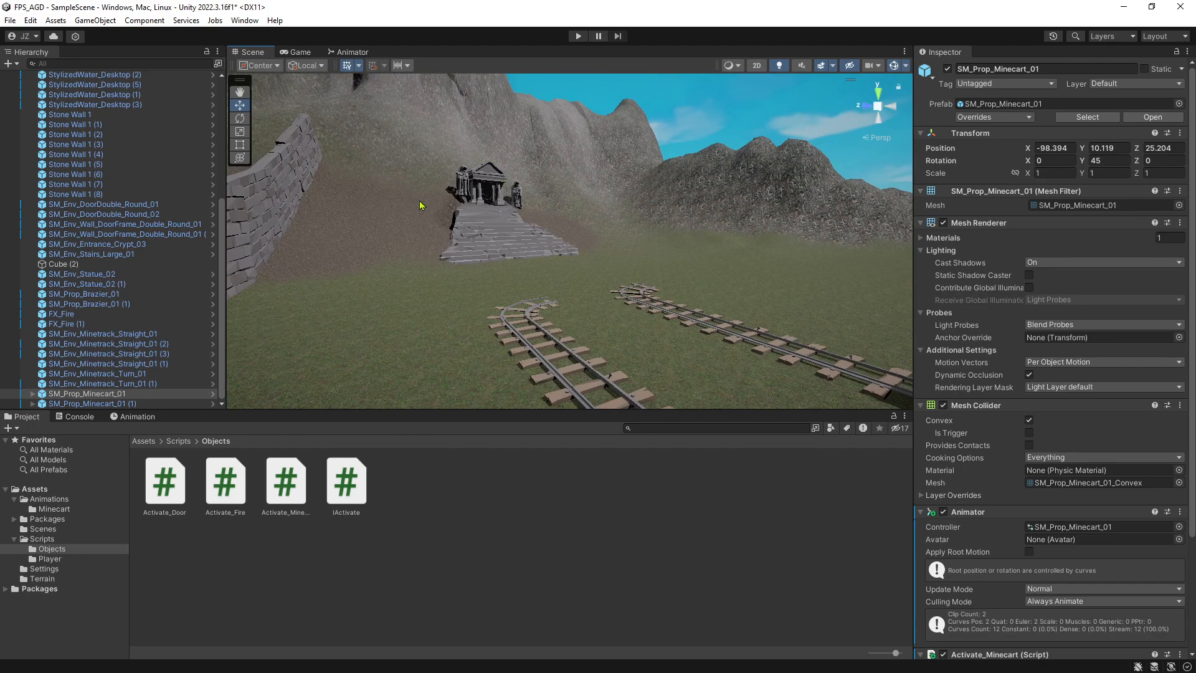
{"action": "right_click_drag", "start_coordinate": [556, 240], "coordinate": [546, 217]}
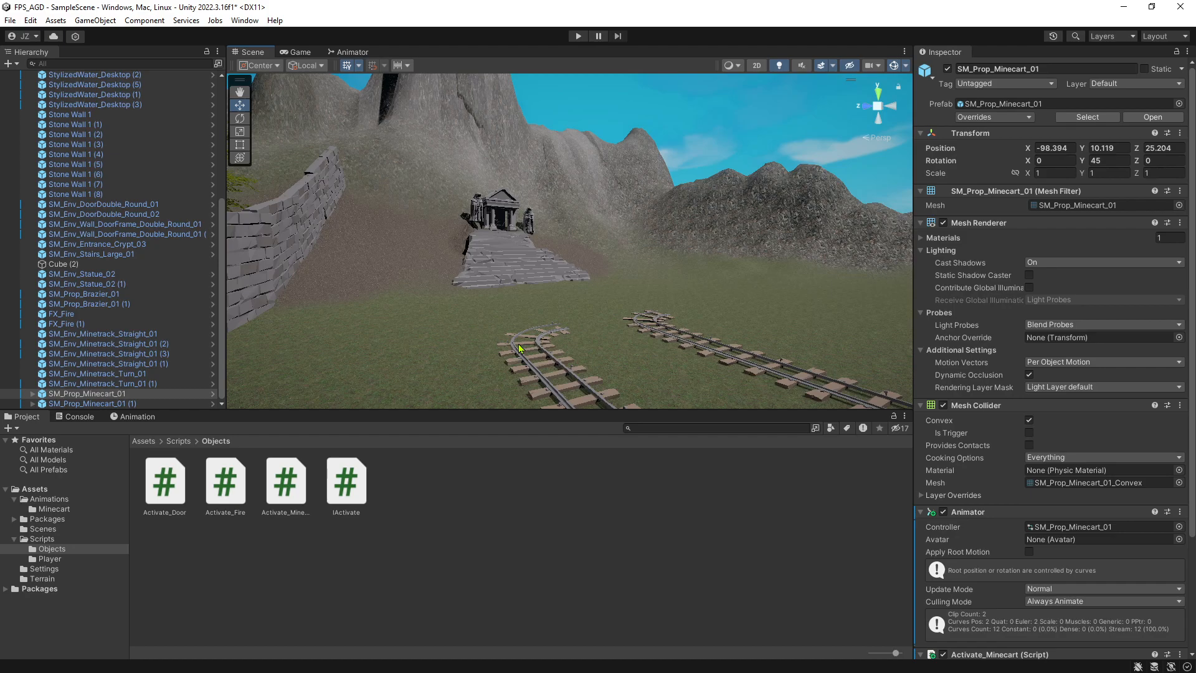
{"action": "left_click", "coordinate": [522, 265]}
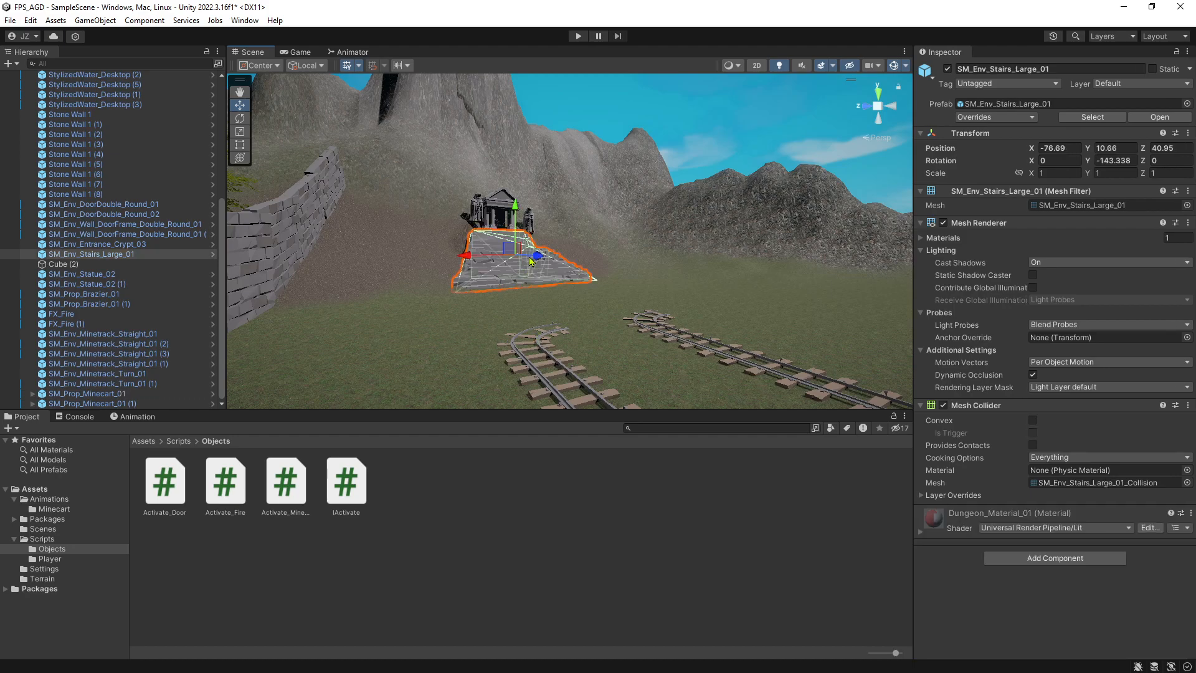
{"action": "left_click", "coordinate": [685, 112]}
{"action": "right_click_drag", "start_coordinate": [595, 242], "coordinate": [629, 307]}
{"action": "key", "text": "w"}
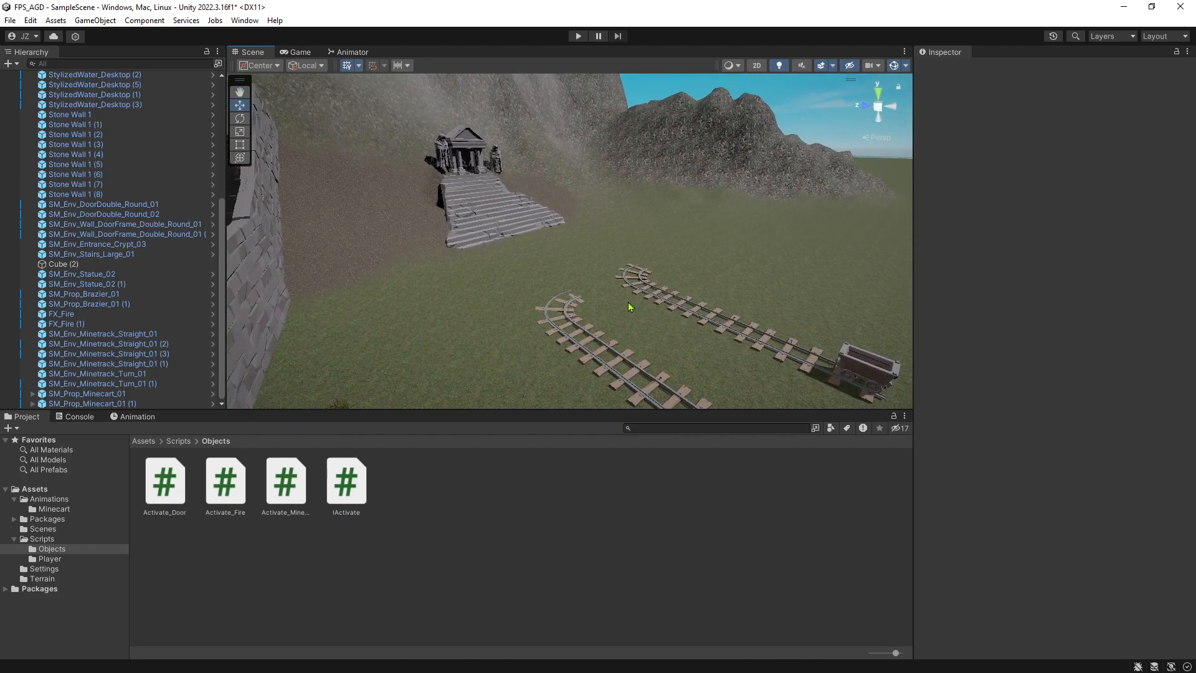